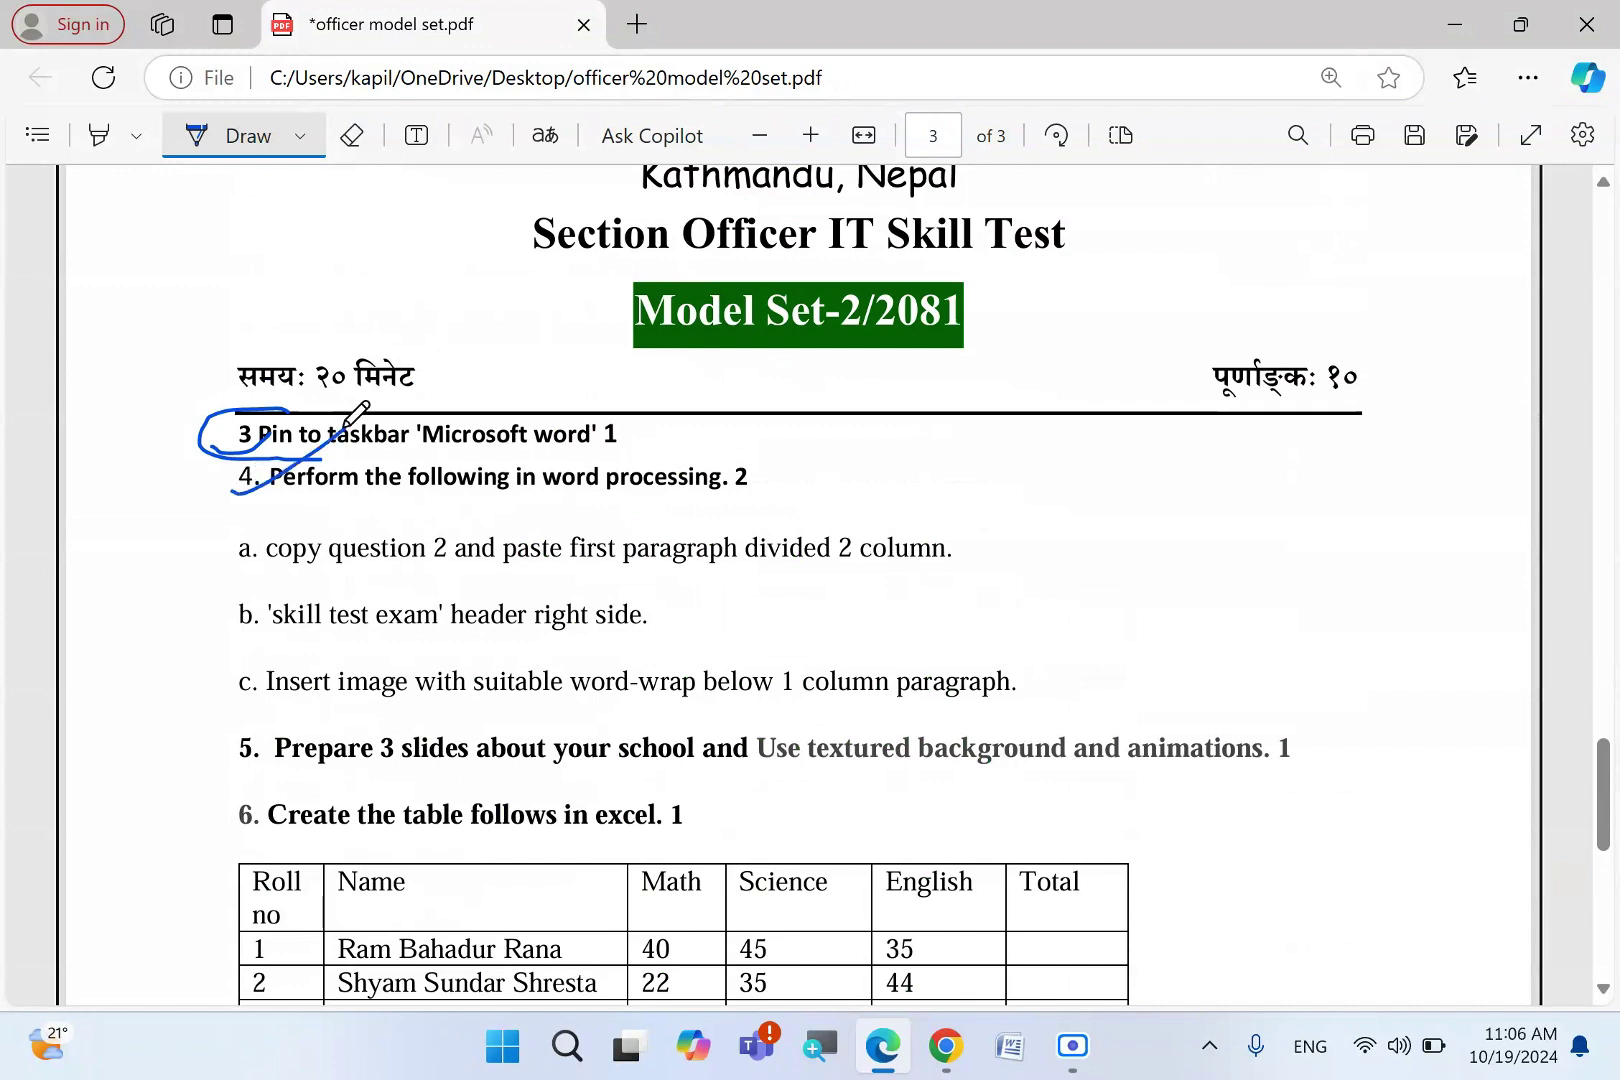
# - Ink ticks beside tasks 5 and 6 on the exam paper and circle the marks for tasks 4 and 5
pyautogui.moveTo(236, 765); pyautogui.dragTo(346, 705)
pyautogui.moveTo(209, 833); pyautogui.dragTo(368, 764)
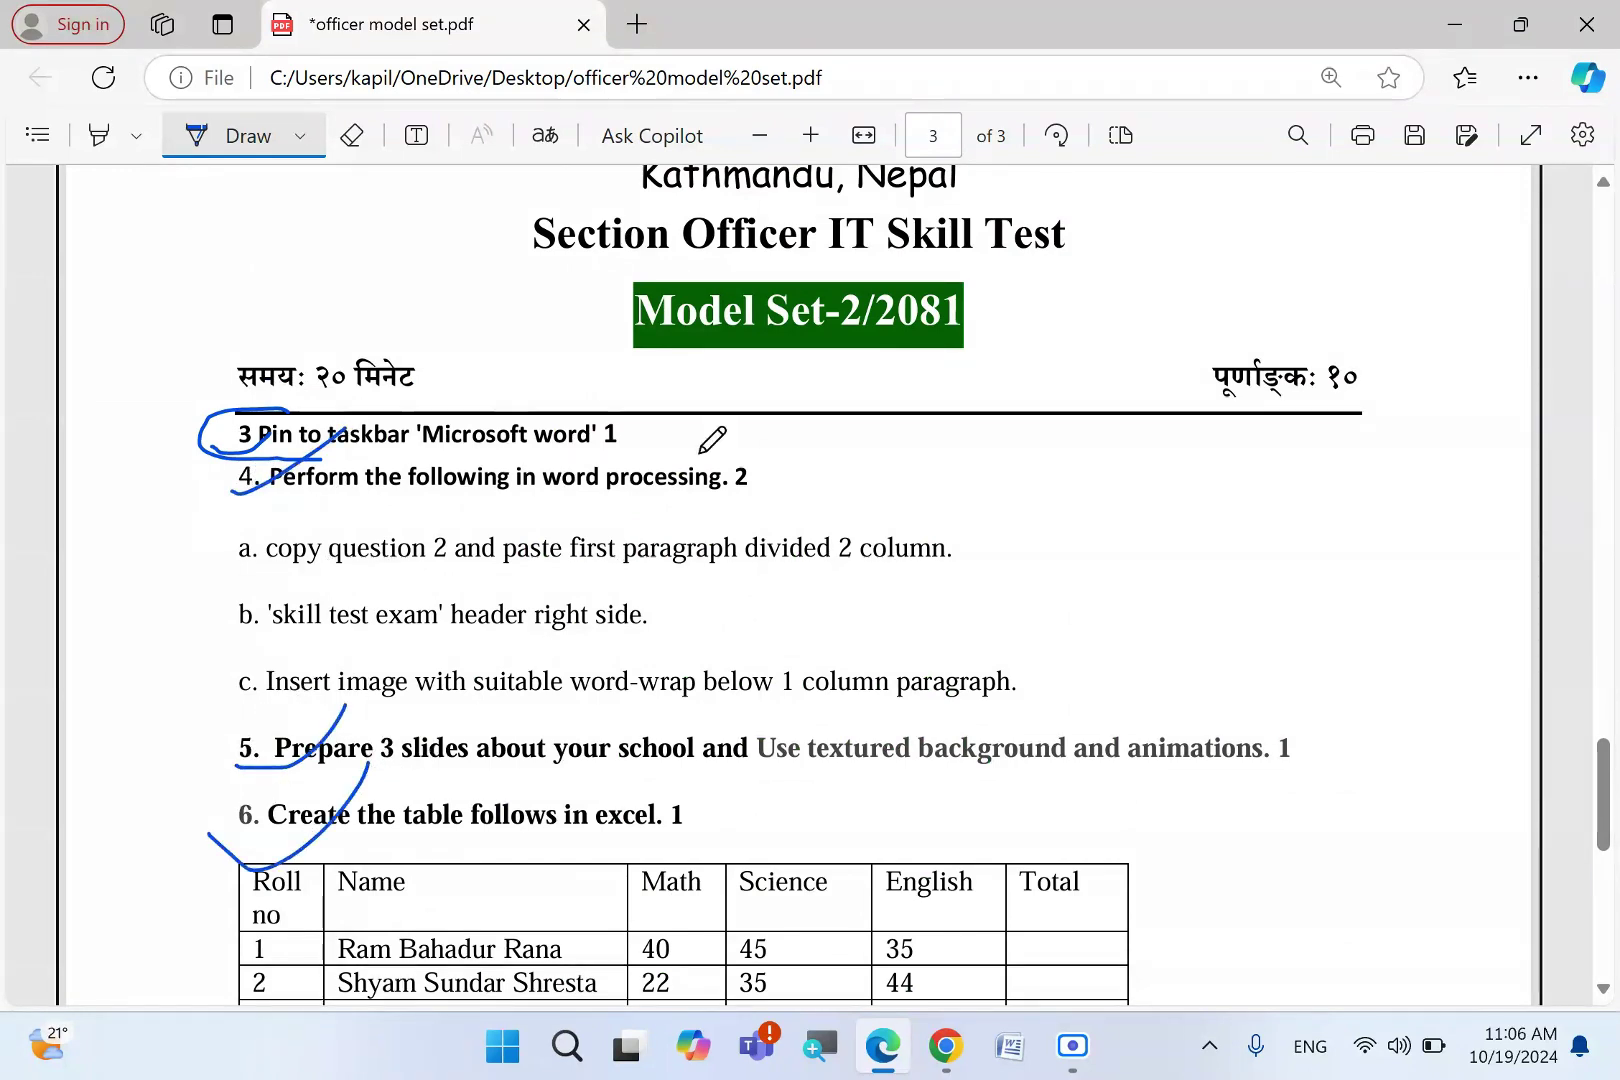
pyautogui.moveTo(713, 458)
pyautogui.mouseDown()
pyautogui.moveTo(758, 448)
pyautogui.moveTo(772, 490)
pyautogui.moveTo(730, 458)
pyautogui.moveTo(778, 489)
pyautogui.mouseUp()
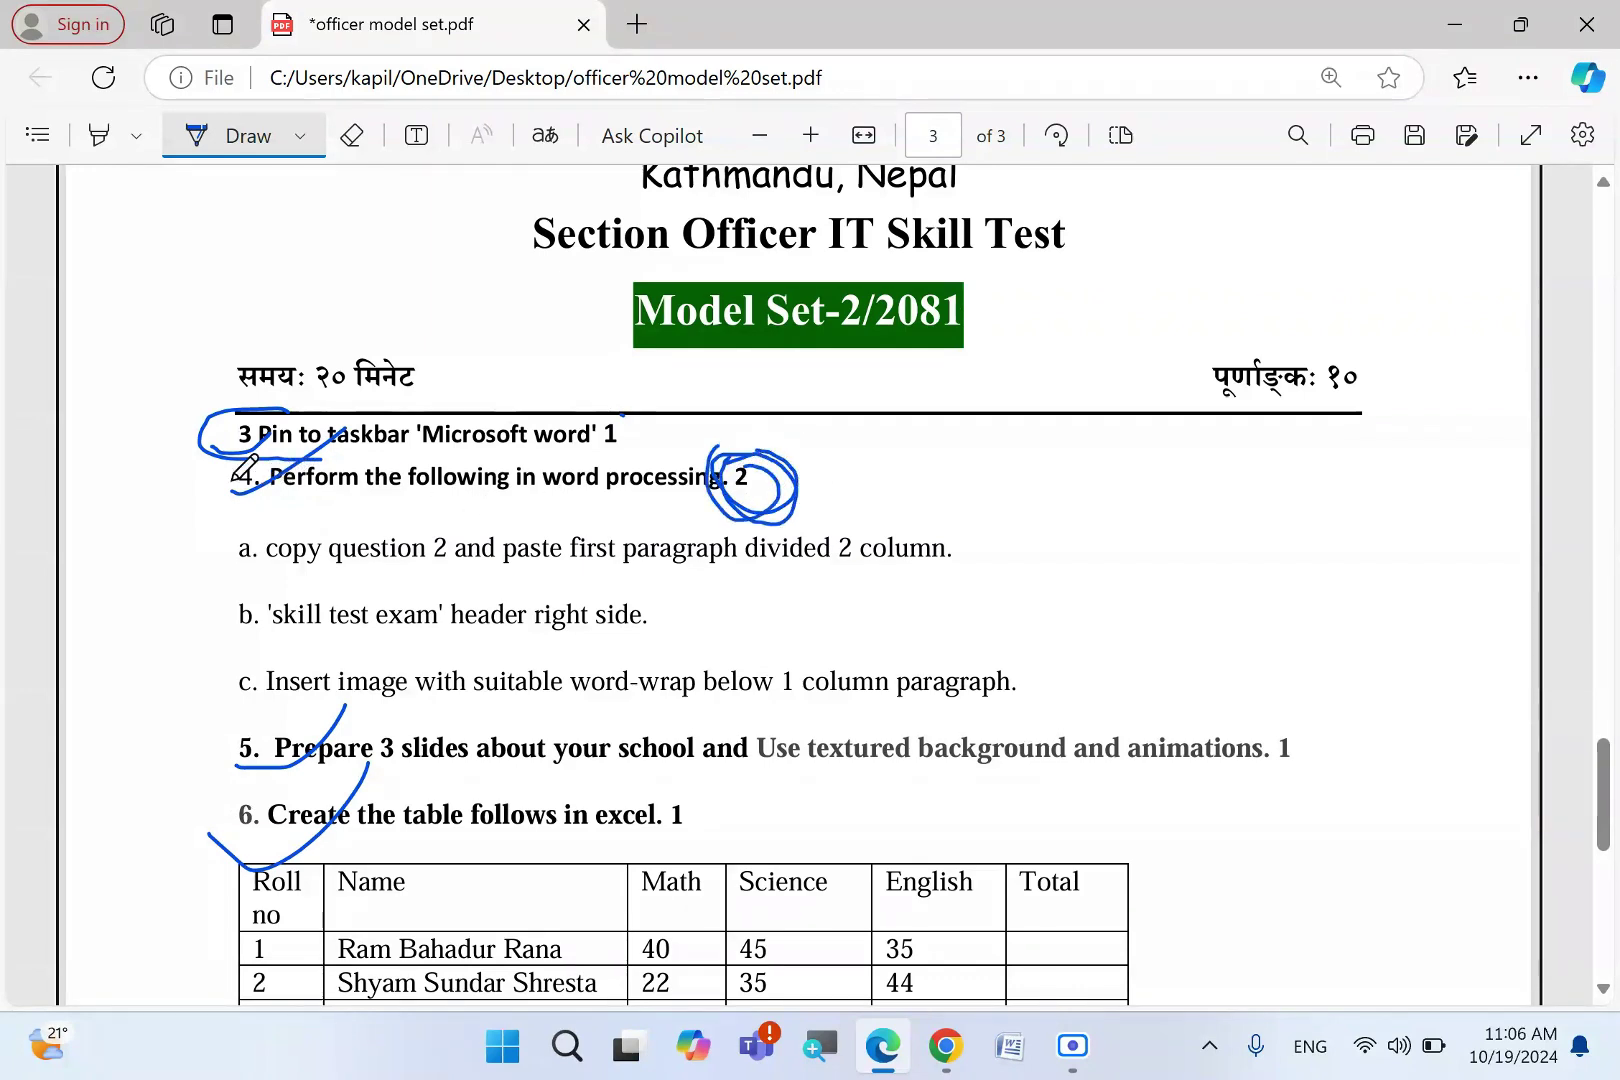
pyautogui.moveTo(190, 480); pyautogui.dragTo(262, 490)
pyautogui.moveTo(715, 474); pyautogui.dragTo(733, 493)
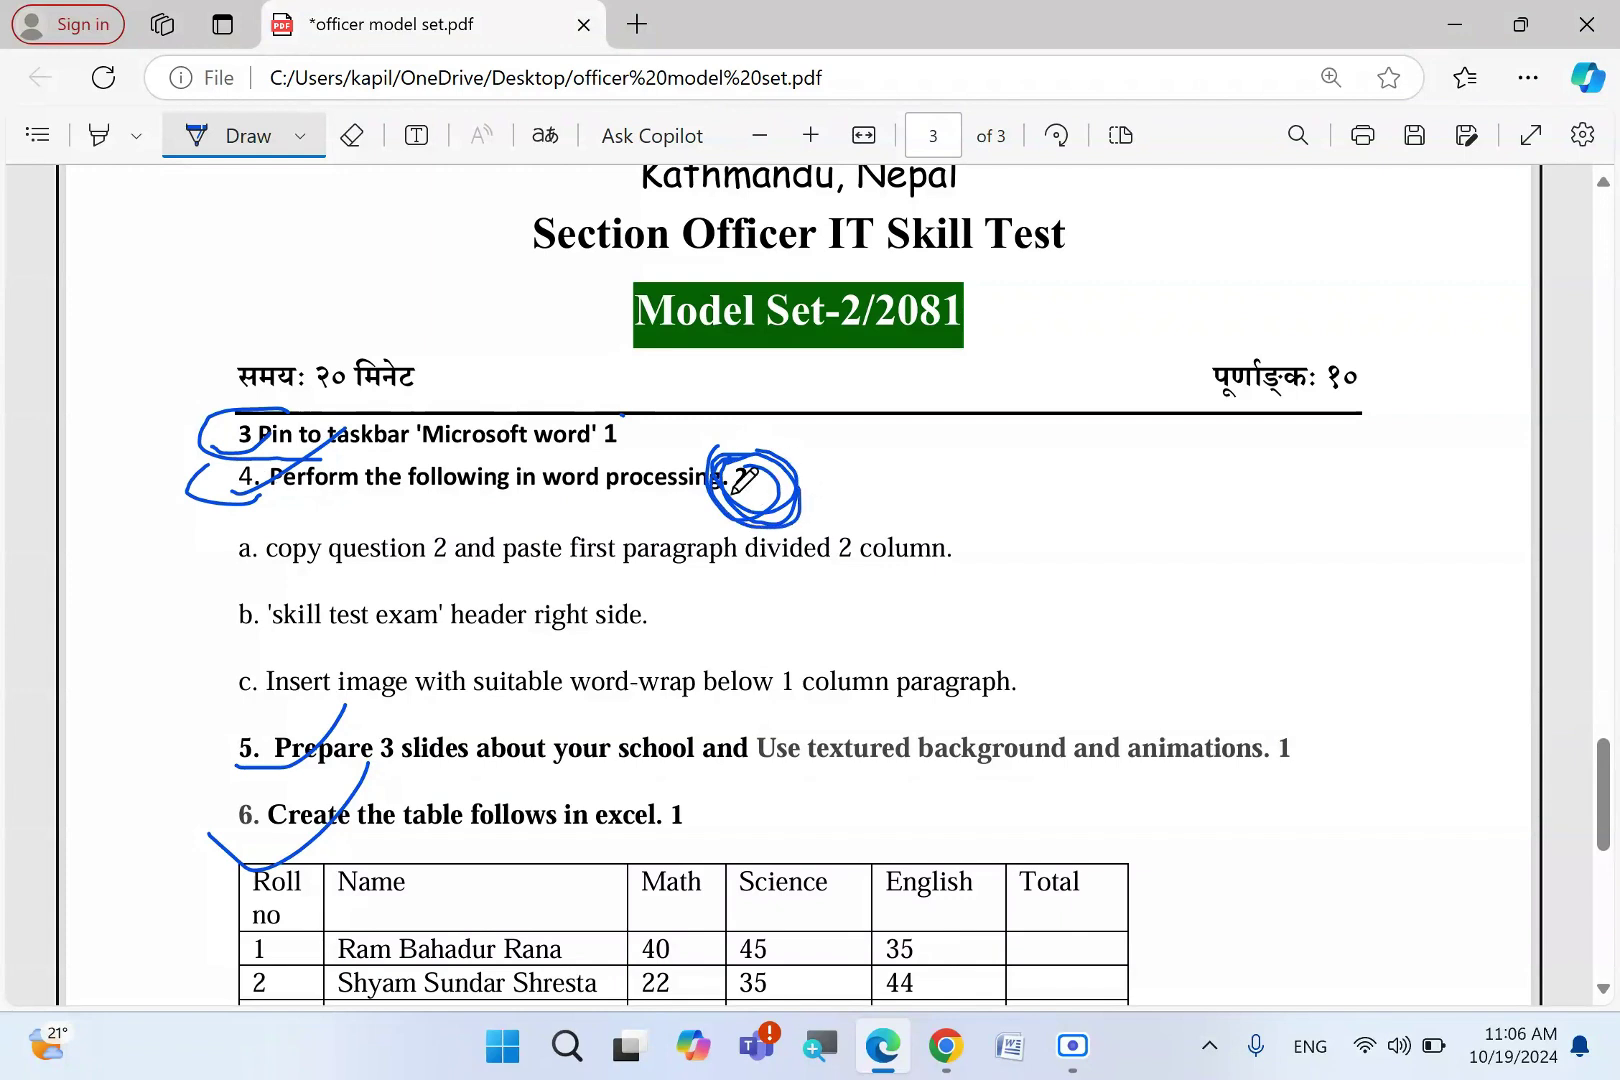
pyautogui.moveTo(636, 411)
pyautogui.mouseDown()
pyautogui.moveTo(610, 482)
pyautogui.moveTo(710, 390)
pyautogui.mouseUp()
pyautogui.moveTo(1312, 732)
pyautogui.mouseDown()
pyautogui.moveTo(1290, 752)
pyautogui.moveTo(1378, 690)
pyautogui.mouseUp()
# - Write and circle a 5 beside the task list, then erase the extra ink circles and the 5
pyautogui.scroll(-2, 871, 818)
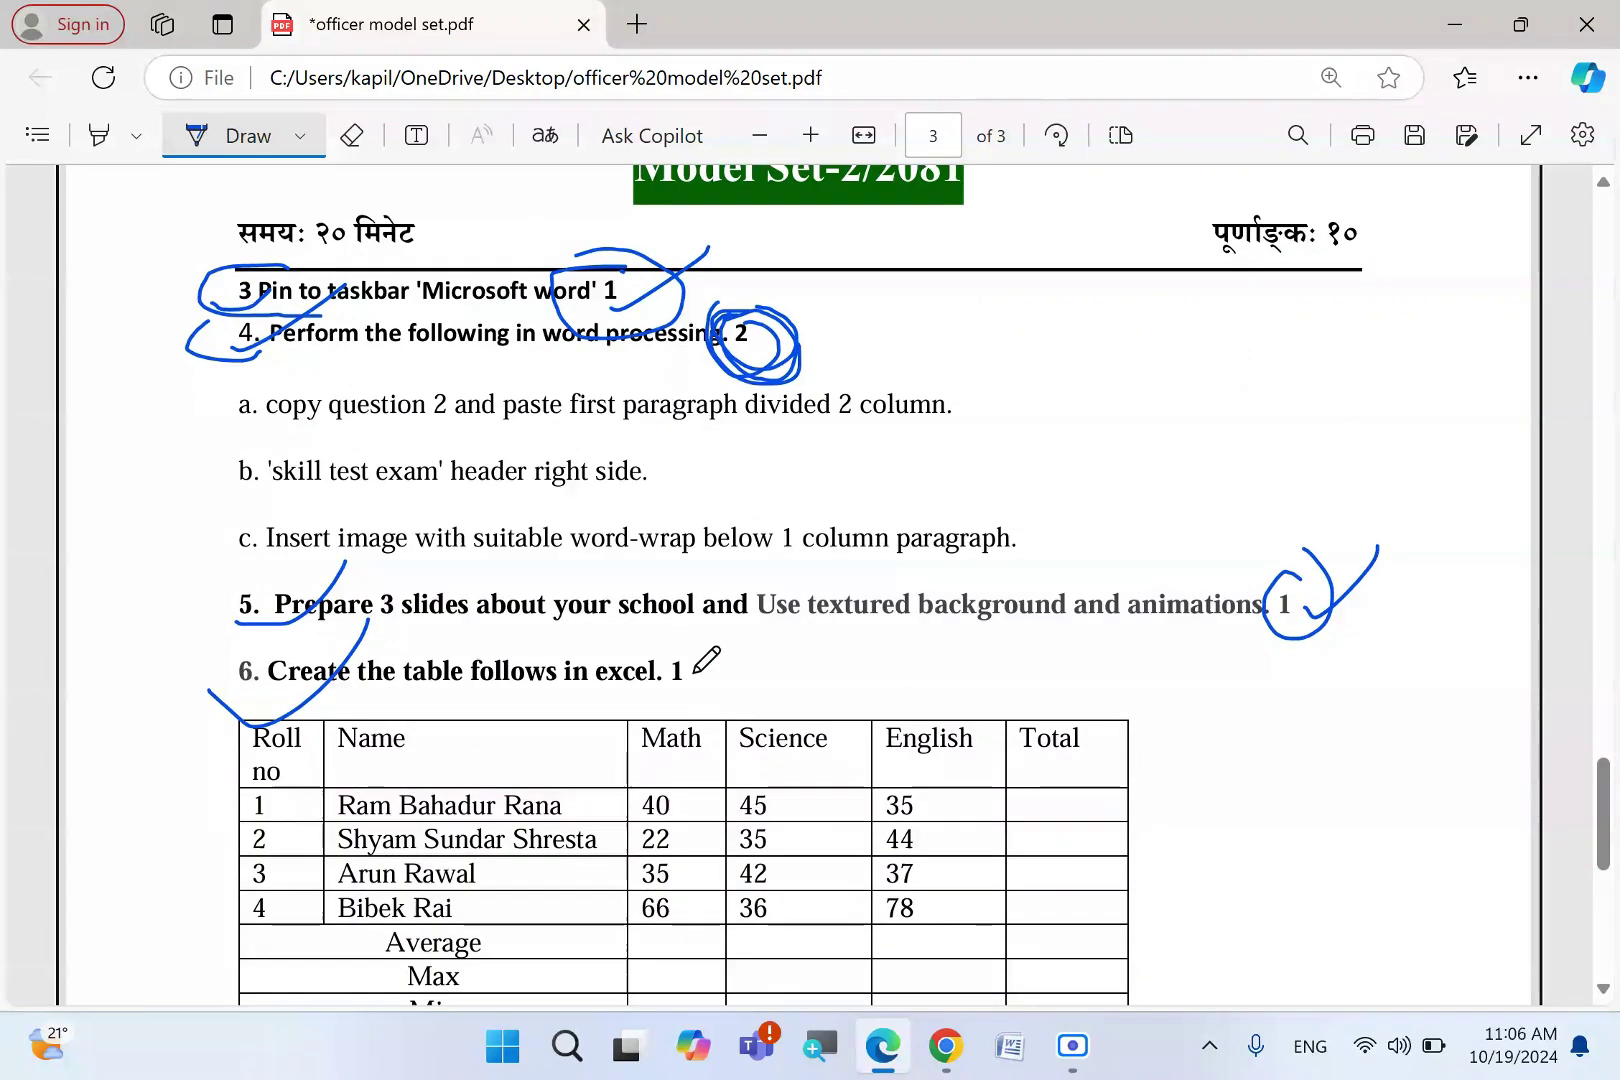
pyautogui.moveTo(620, 648)
pyautogui.mouseDown()
pyautogui.moveTo(779, 662)
pyautogui.moveTo(686, 632)
pyautogui.mouseUp()
pyautogui.moveTo(1127, 324)
pyautogui.mouseDown()
pyautogui.moveTo(1090, 385)
pyautogui.moveTo(1148, 403)
pyautogui.mouseUp()
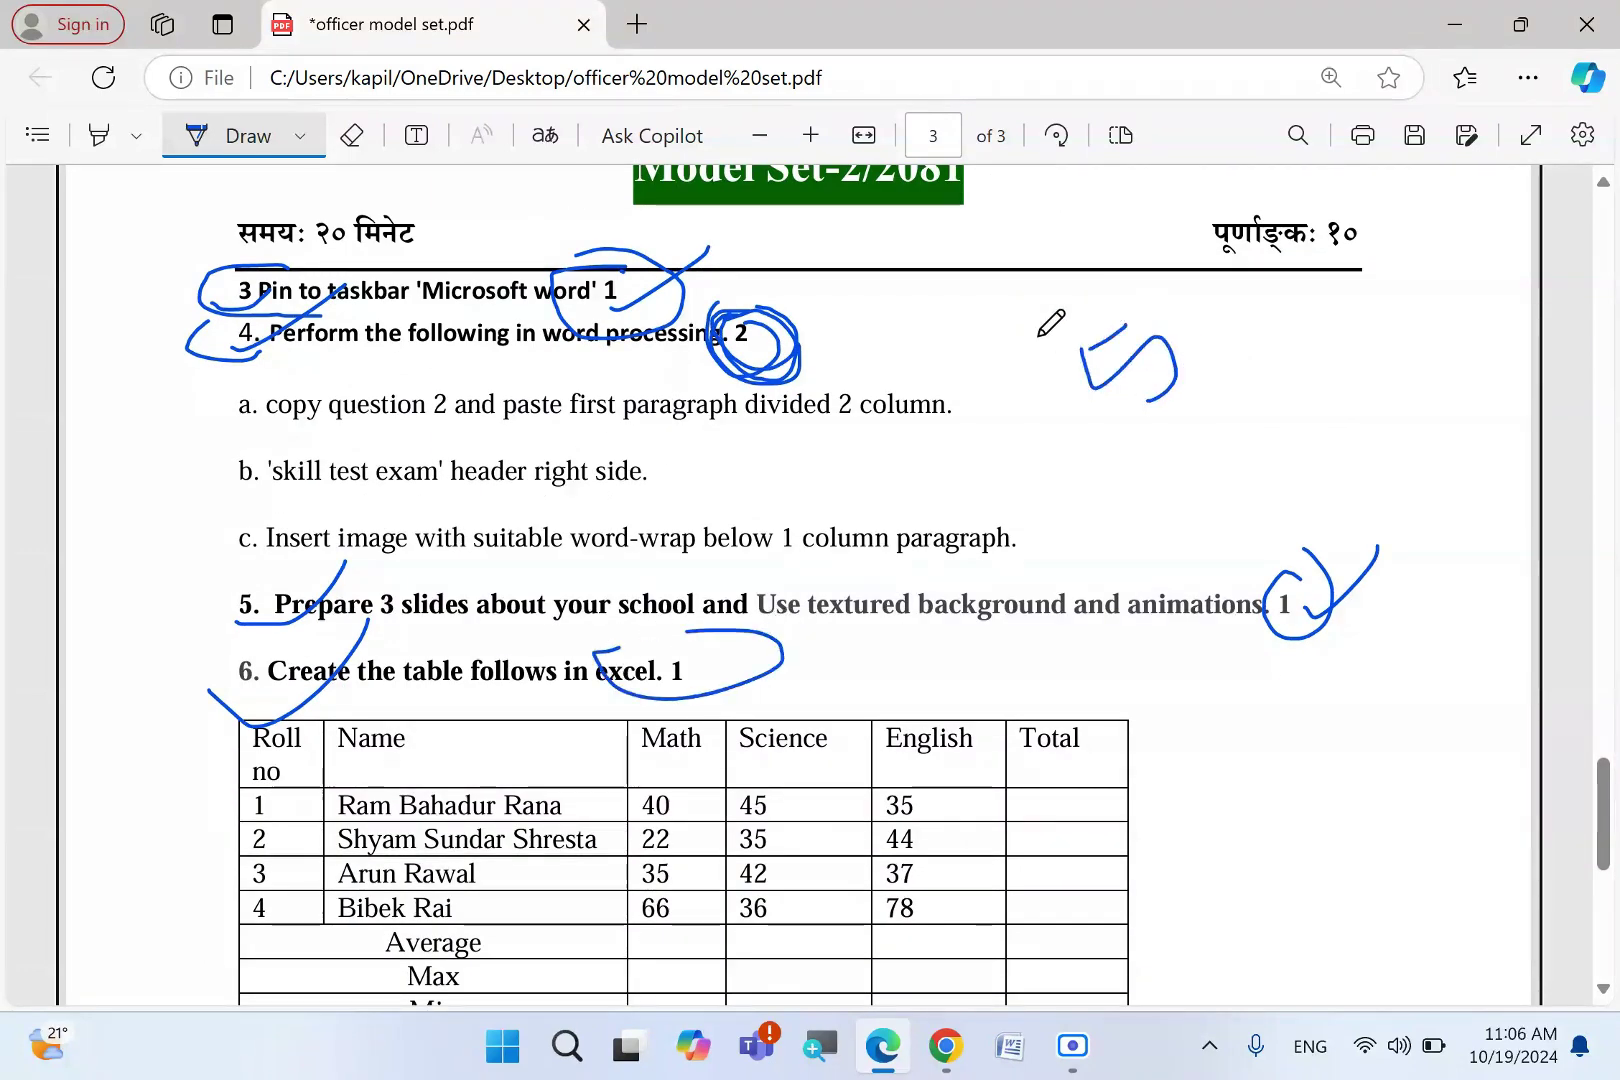
pyautogui.moveTo(1077, 316); pyautogui.dragTo(978, 322)
pyautogui.moveTo(1200, 368)
pyautogui.mouseDown()
pyautogui.moveTo(1132, 447)
pyautogui.moveTo(1155, 467)
pyautogui.mouseUp()
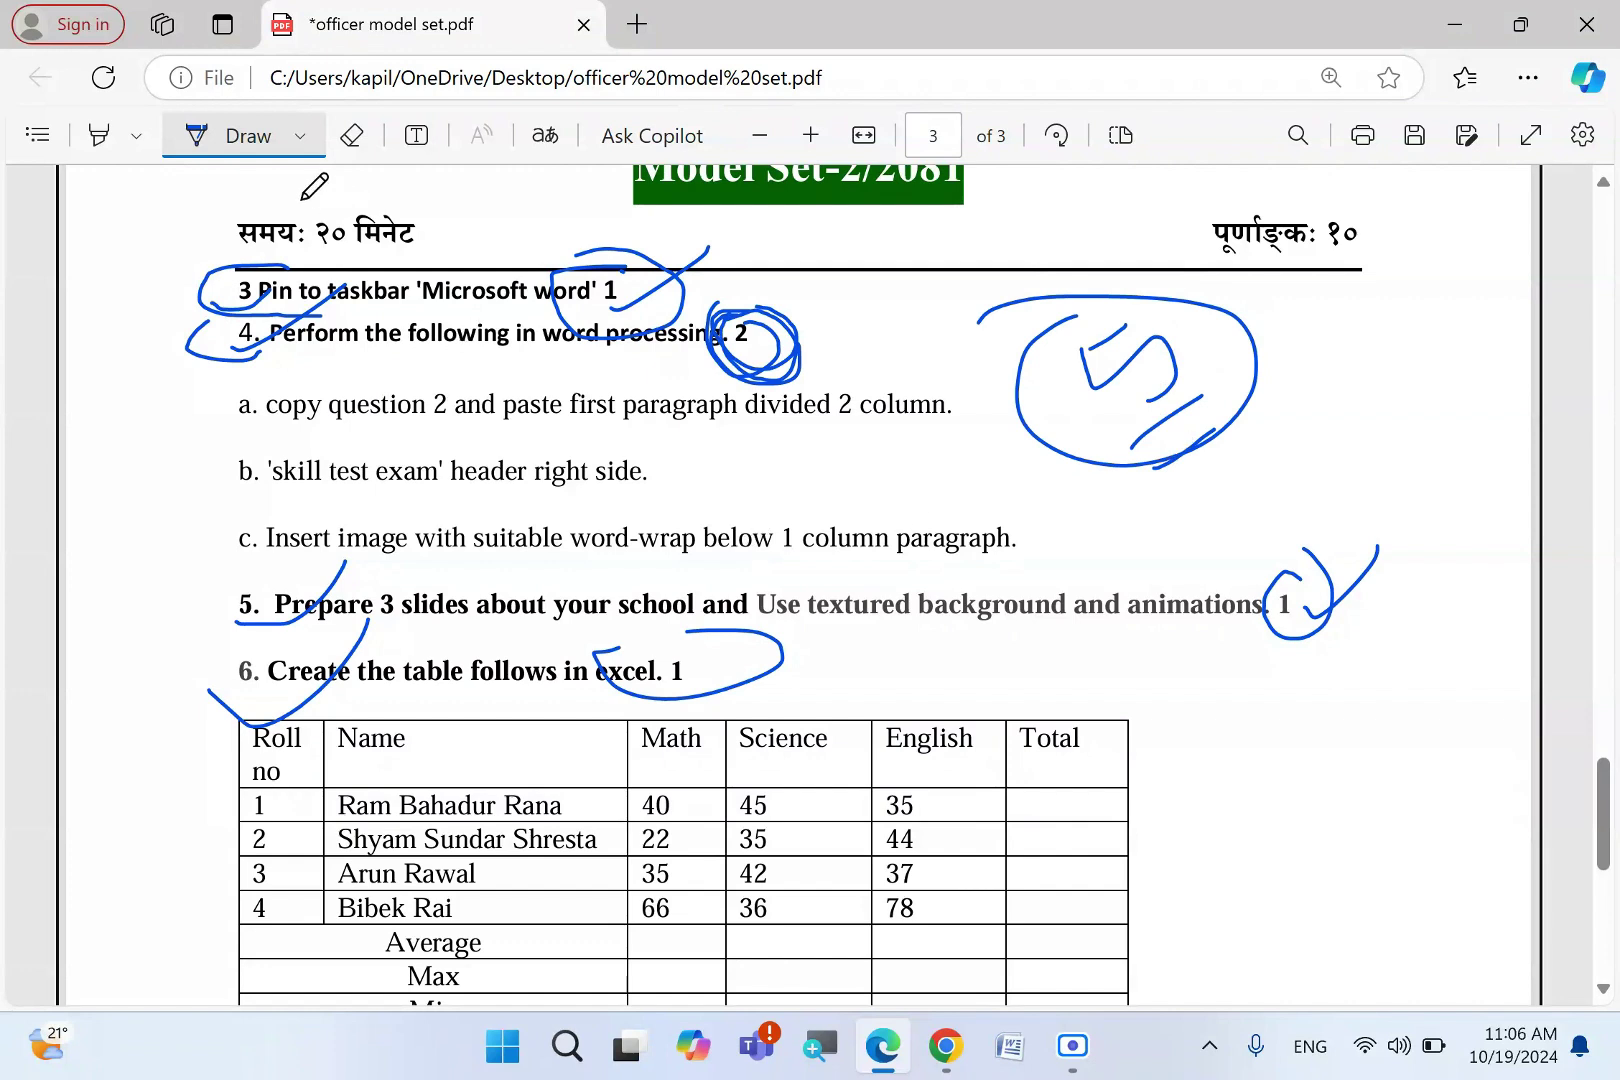
pyautogui.click(351, 135)
pyautogui.moveTo(1128, 343)
pyautogui.mouseDown()
pyautogui.moveTo(1160, 413)
pyautogui.moveTo(1096, 311)
pyautogui.moveTo(1349, 655)
pyautogui.moveTo(1031, 499)
pyautogui.moveTo(617, 471)
pyautogui.moveTo(692, 329)
pyautogui.moveTo(704, 511)
pyautogui.moveTo(676, 744)
pyautogui.moveTo(251, 441)
pyautogui.mouseUp()
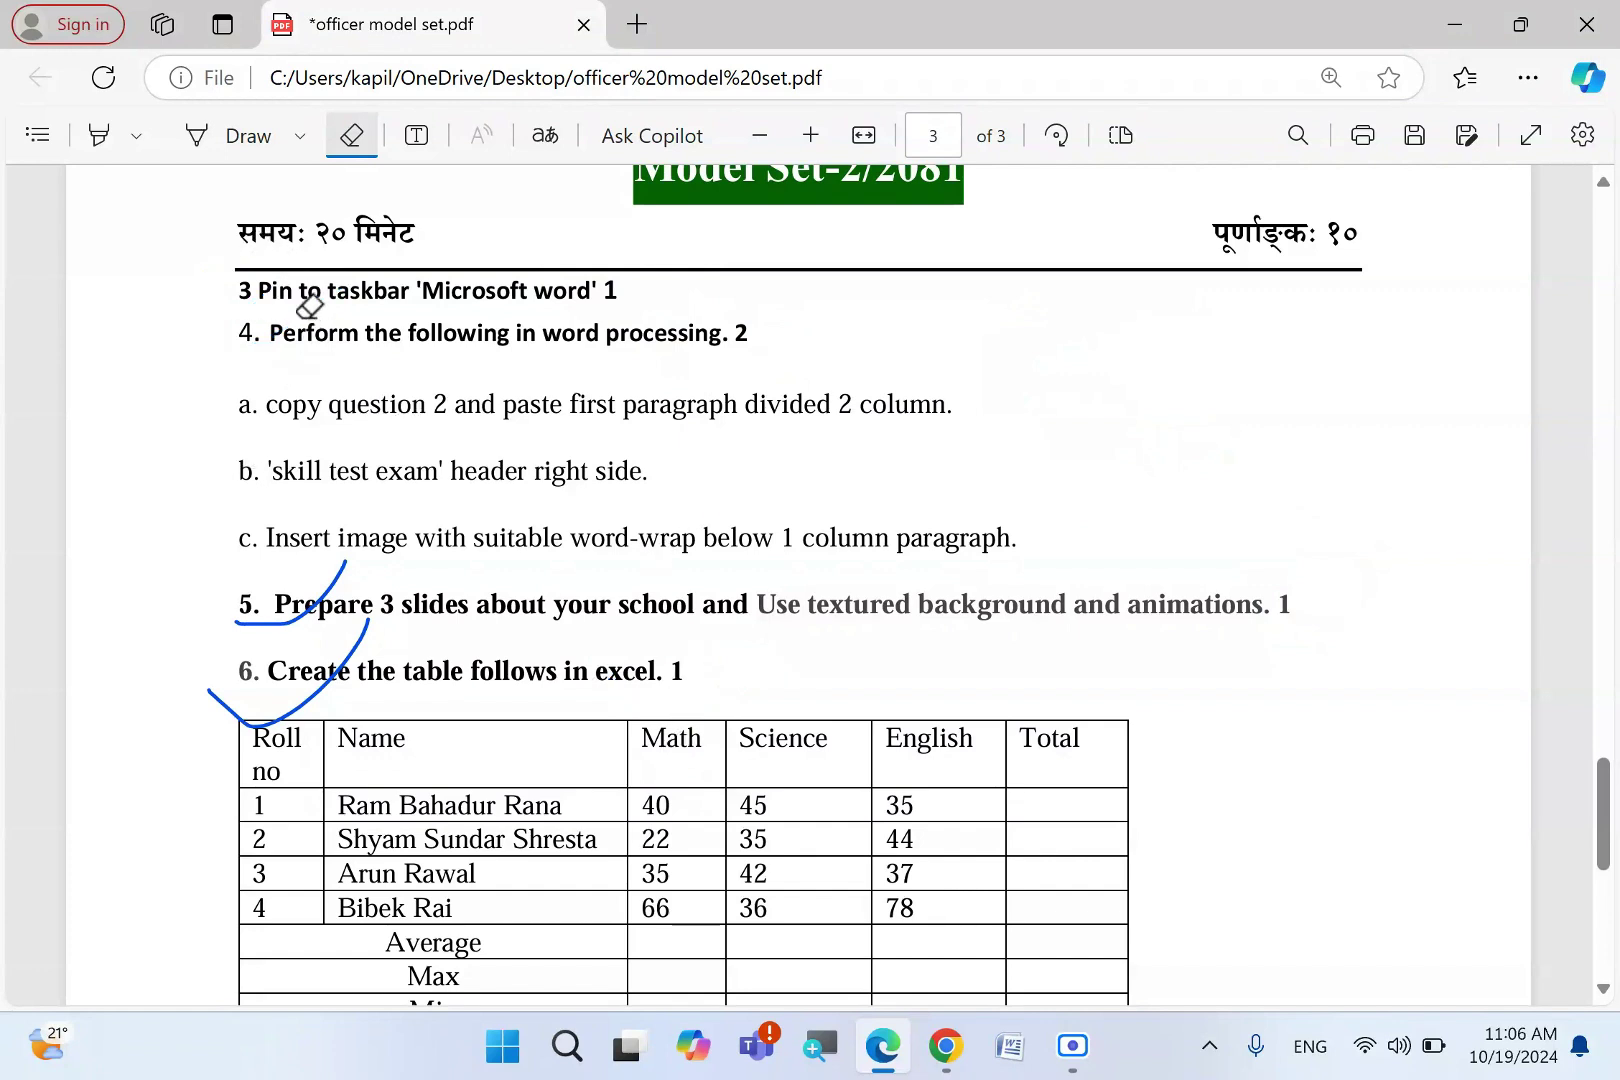
# - Ink a blue tick on item 3 and underline part of item 4
pyautogui.click(245, 141)
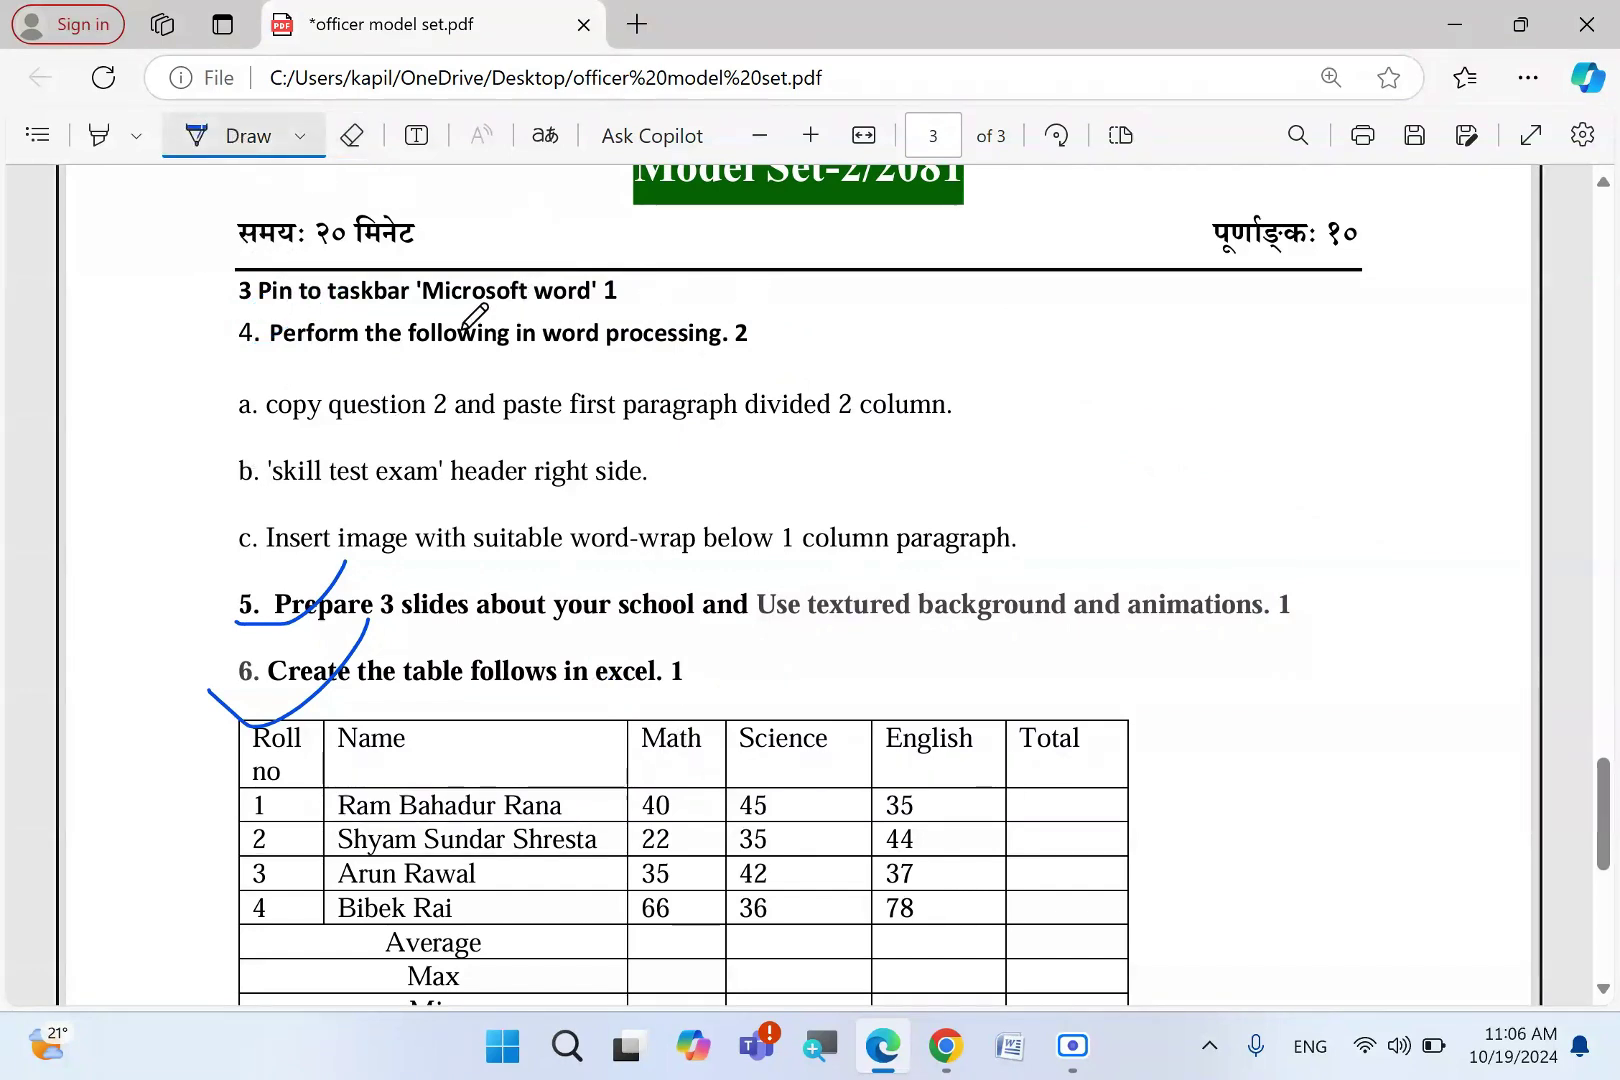
pyautogui.moveTo(241, 292); pyautogui.dragTo(316, 264)
pyautogui.moveTo(408, 322); pyautogui.dragTo(585, 318)
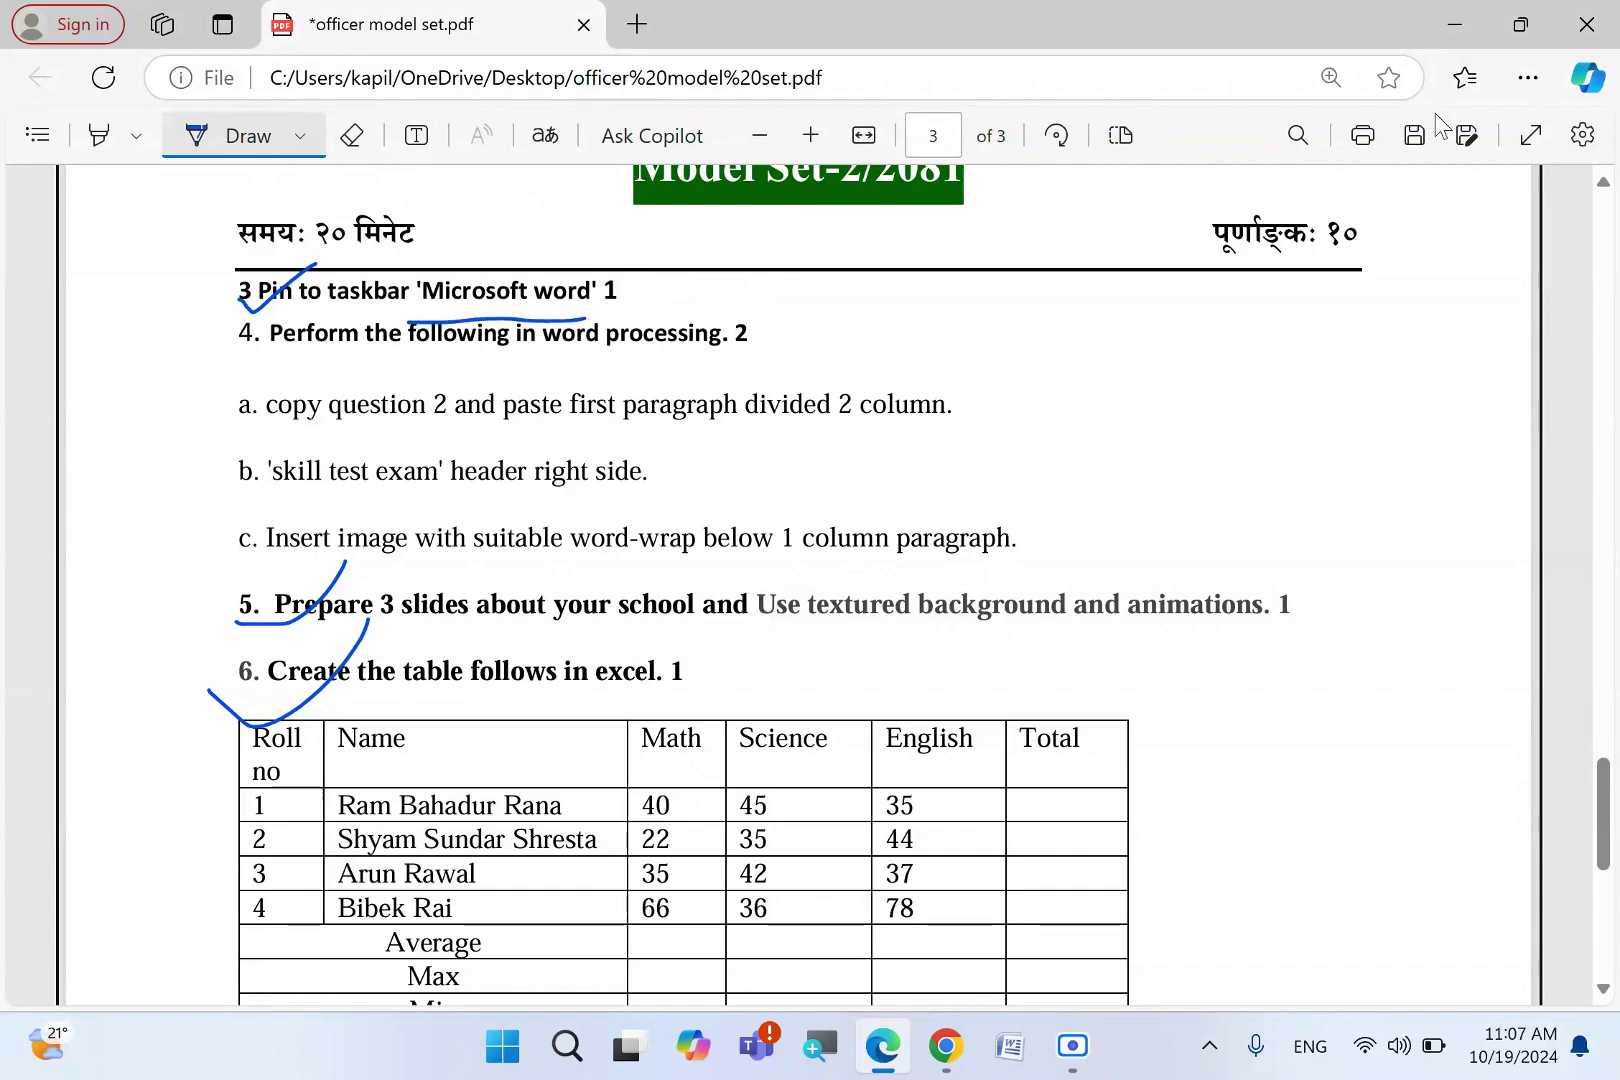
# - Create a new desktop folder named 'roll no 321'
pyautogui.click(1431, 38)
pyautogui.rightClick(1021, 190)
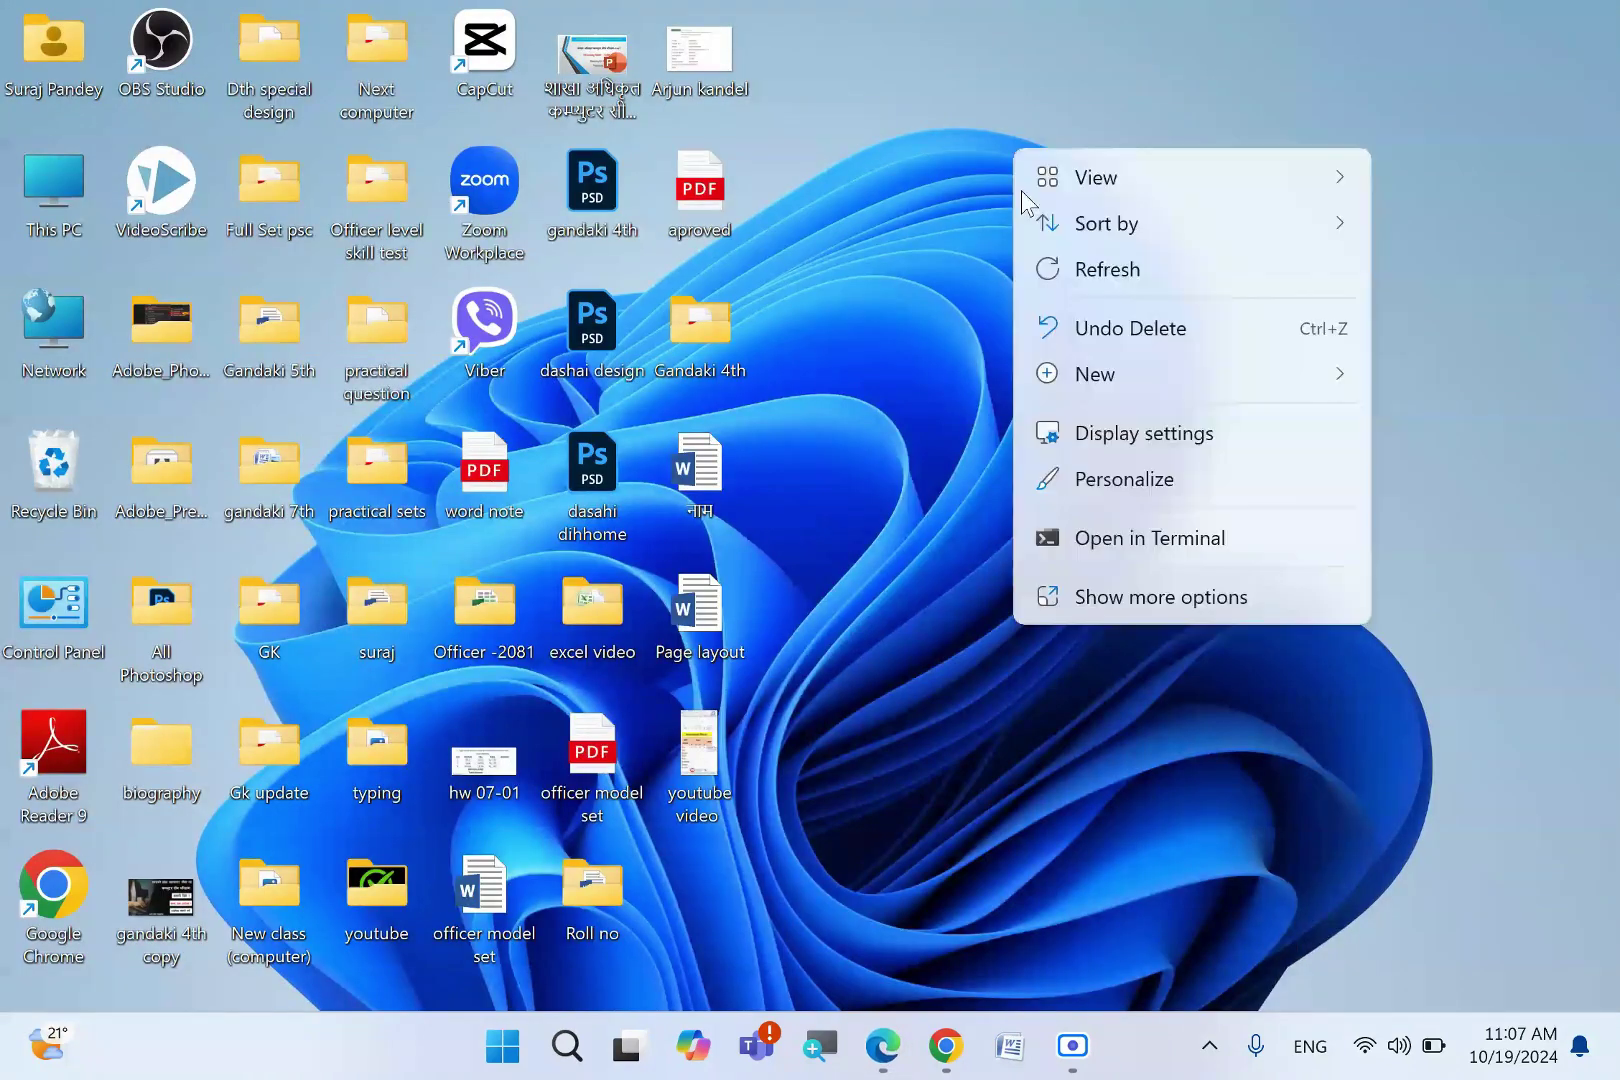
pyautogui.click(1128, 395)
pyautogui.click(856, 383)
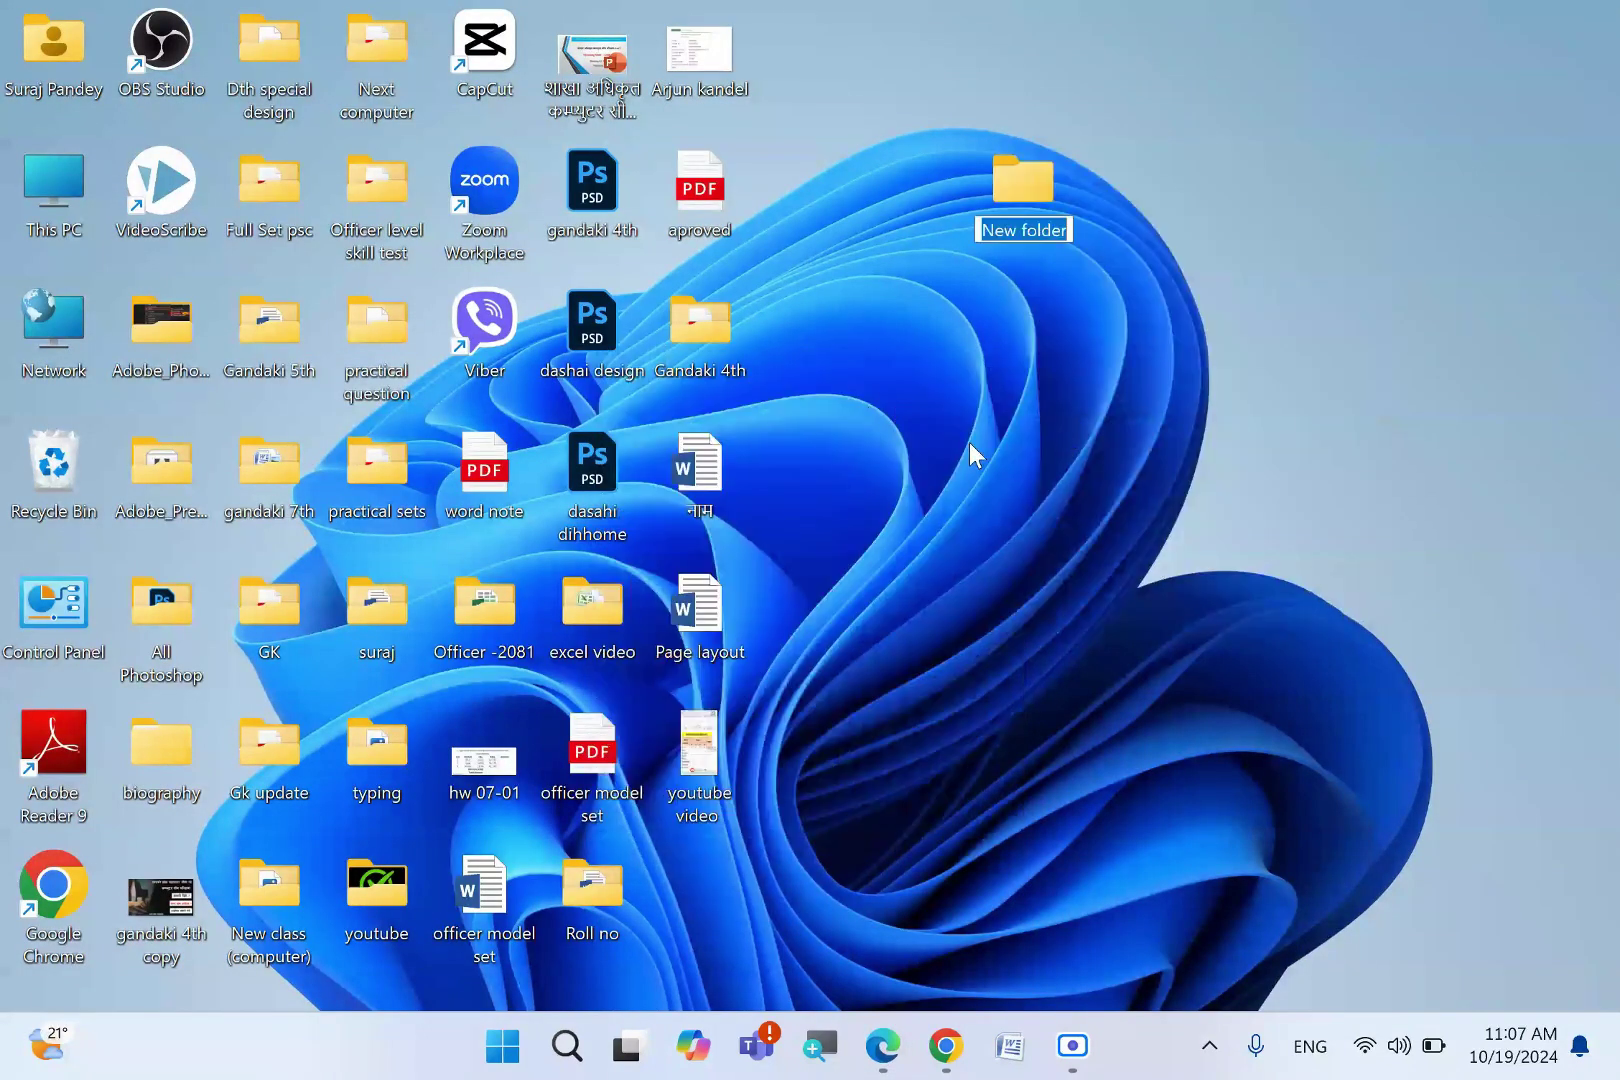
pyautogui.write('roll no ')
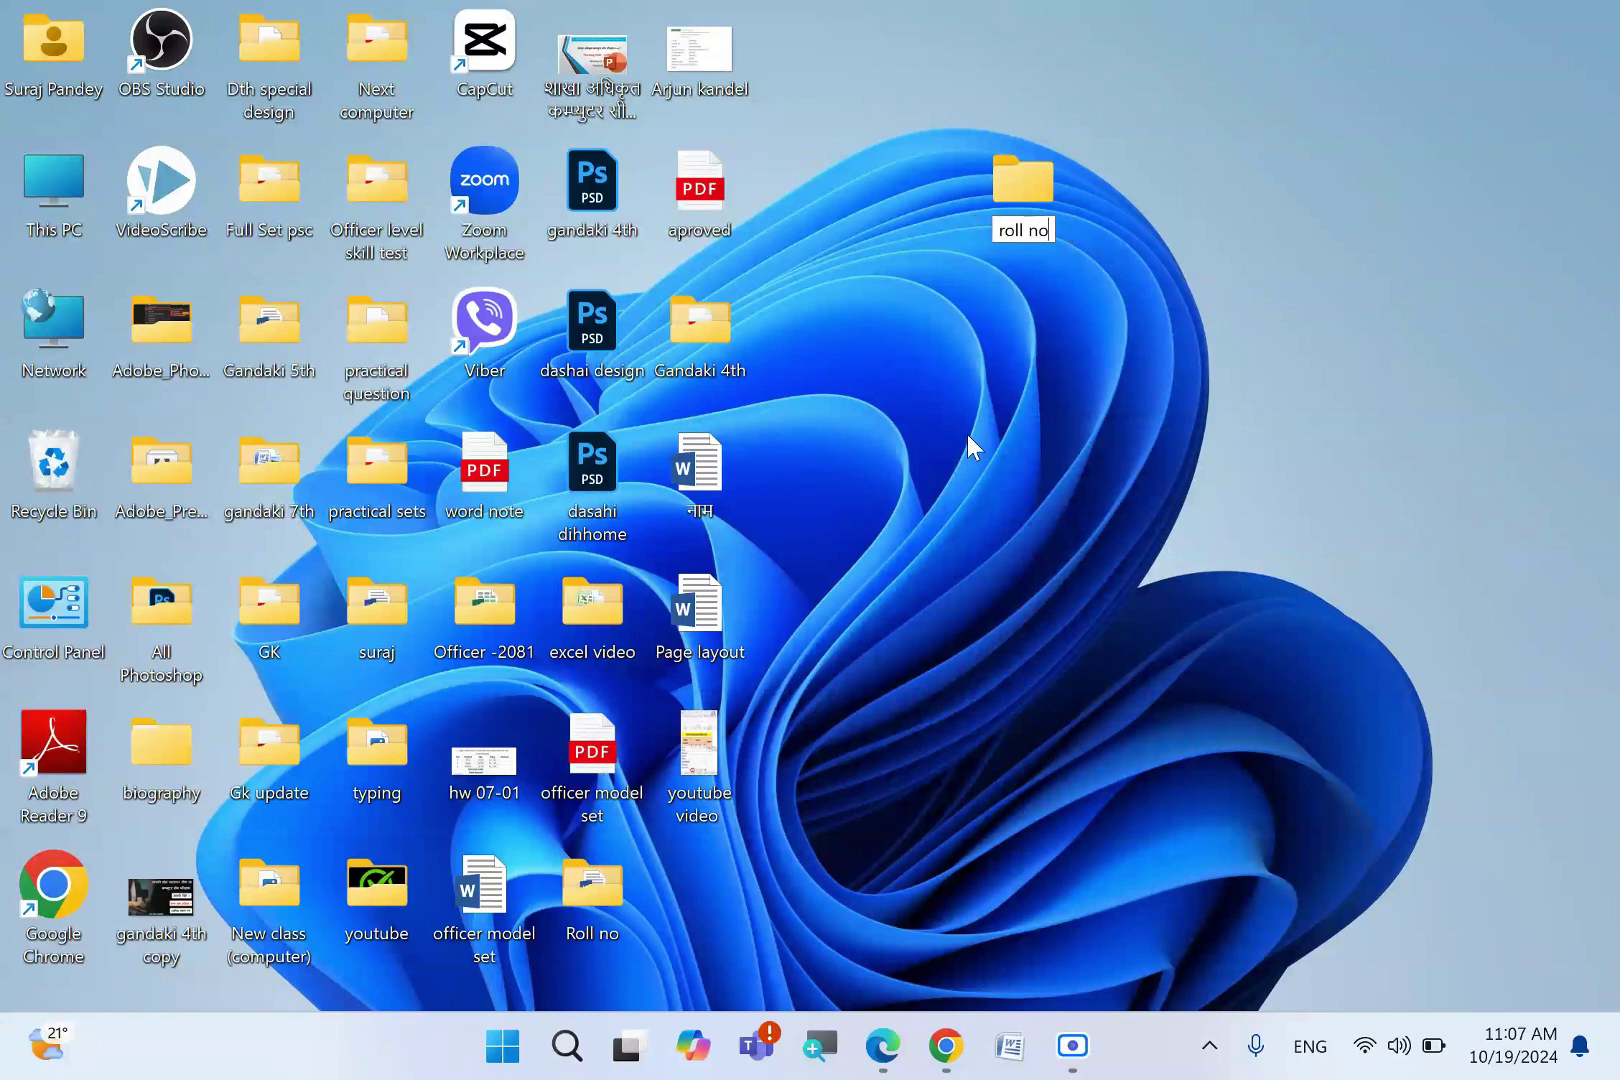
pyautogui.write('321')
pyautogui.press('Return')
pyautogui.press('Return')
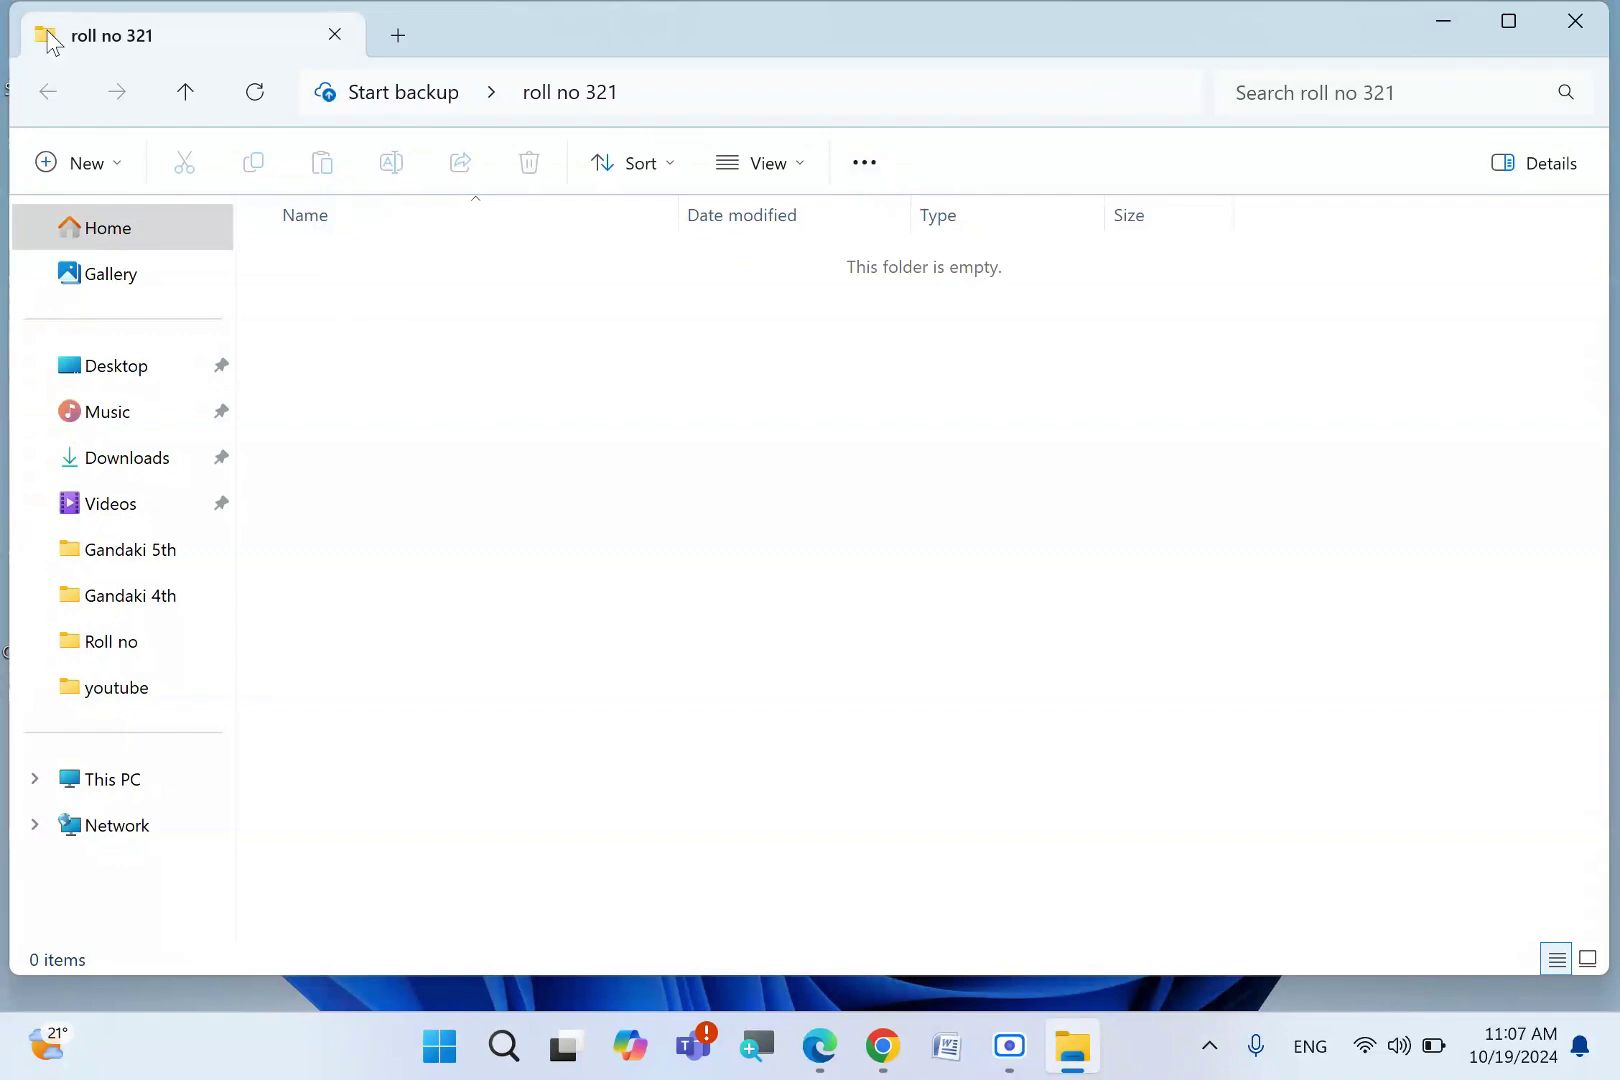
# - Add a new Word document named 'windows setting' to the folder
pyautogui.rightClick(414, 312)
pyautogui.click(367, 306)
pyautogui.rightClick(368, 302)
pyautogui.moveTo(505, 530)
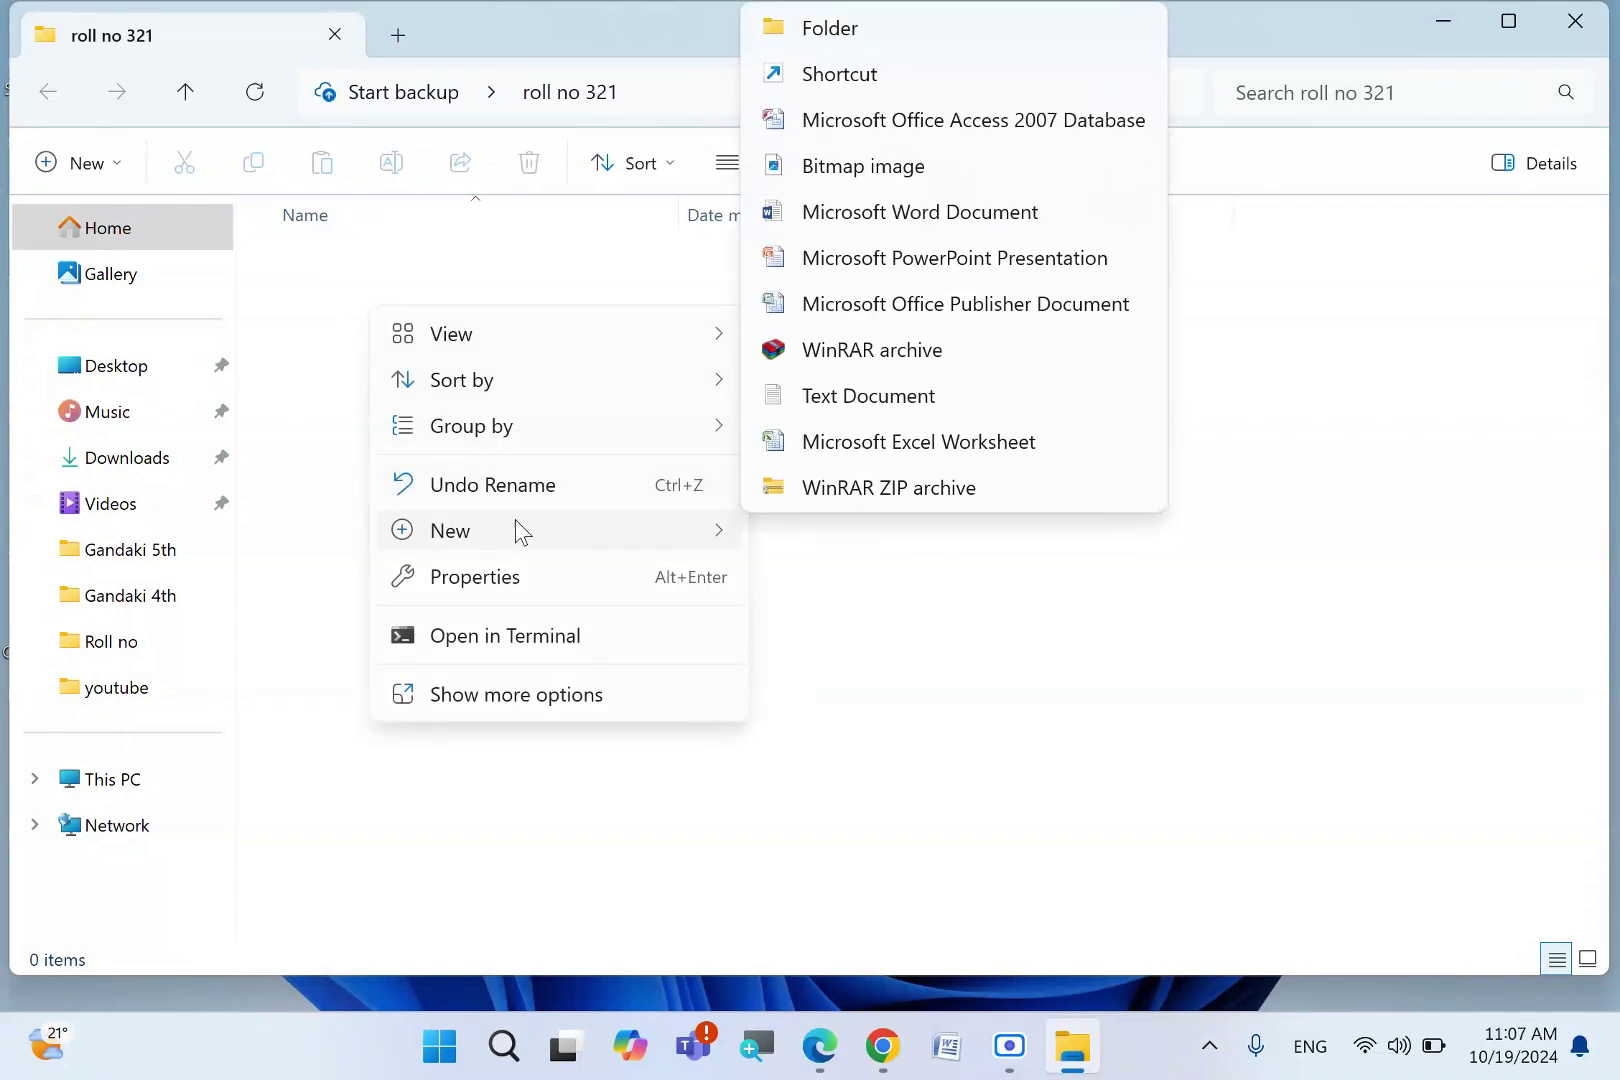
pyautogui.click(920, 222)
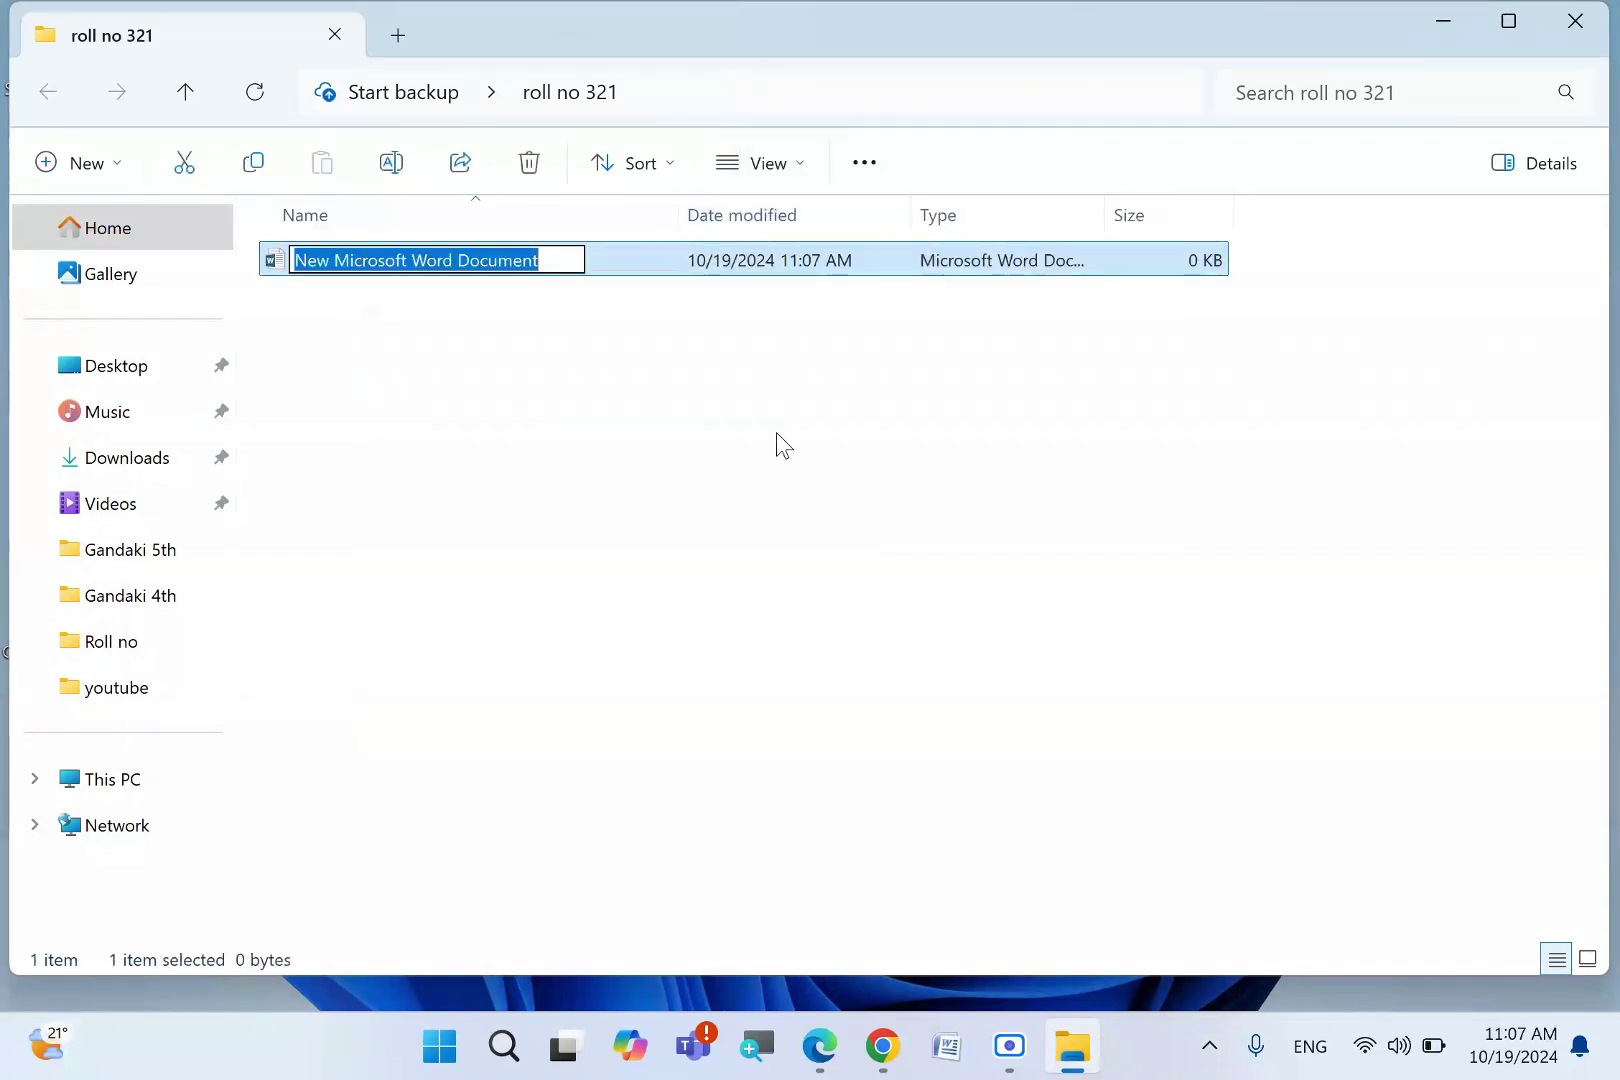
pyautogui.write('windows s')
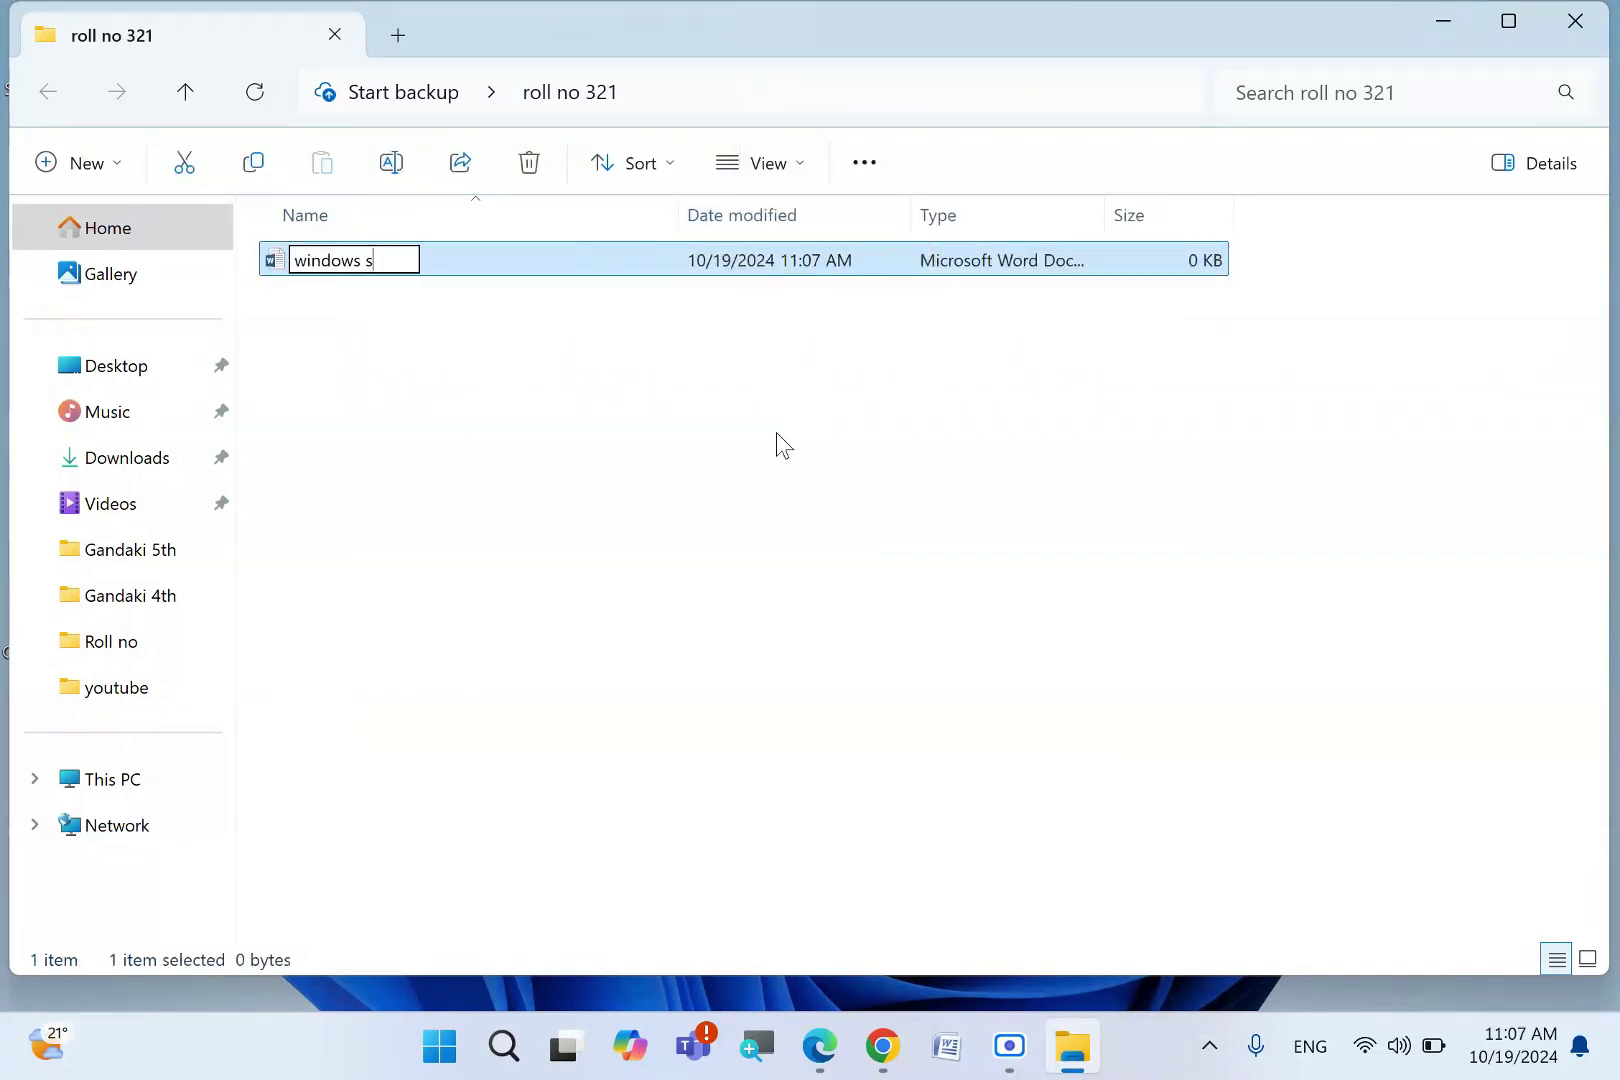
pyautogui.write('etting')
pyautogui.press('Return')
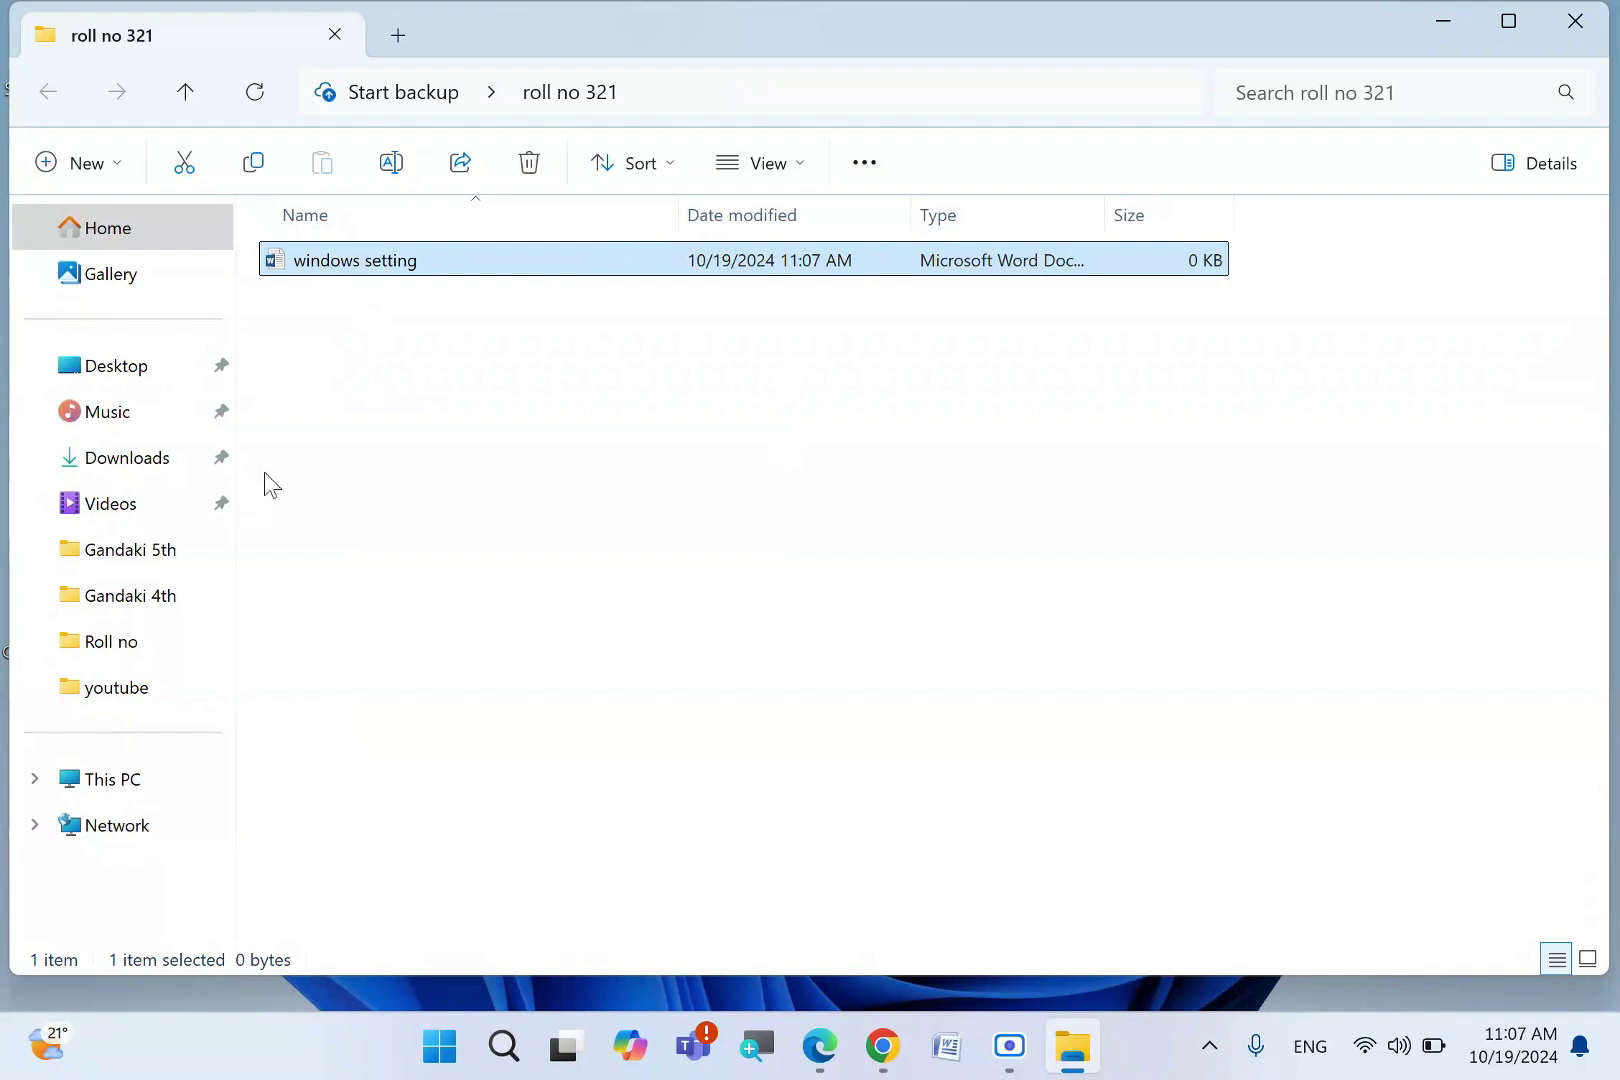
# - Add a second Word document named 'word setting'
pyautogui.rightClick(450, 386)
pyautogui.moveTo(548, 615)
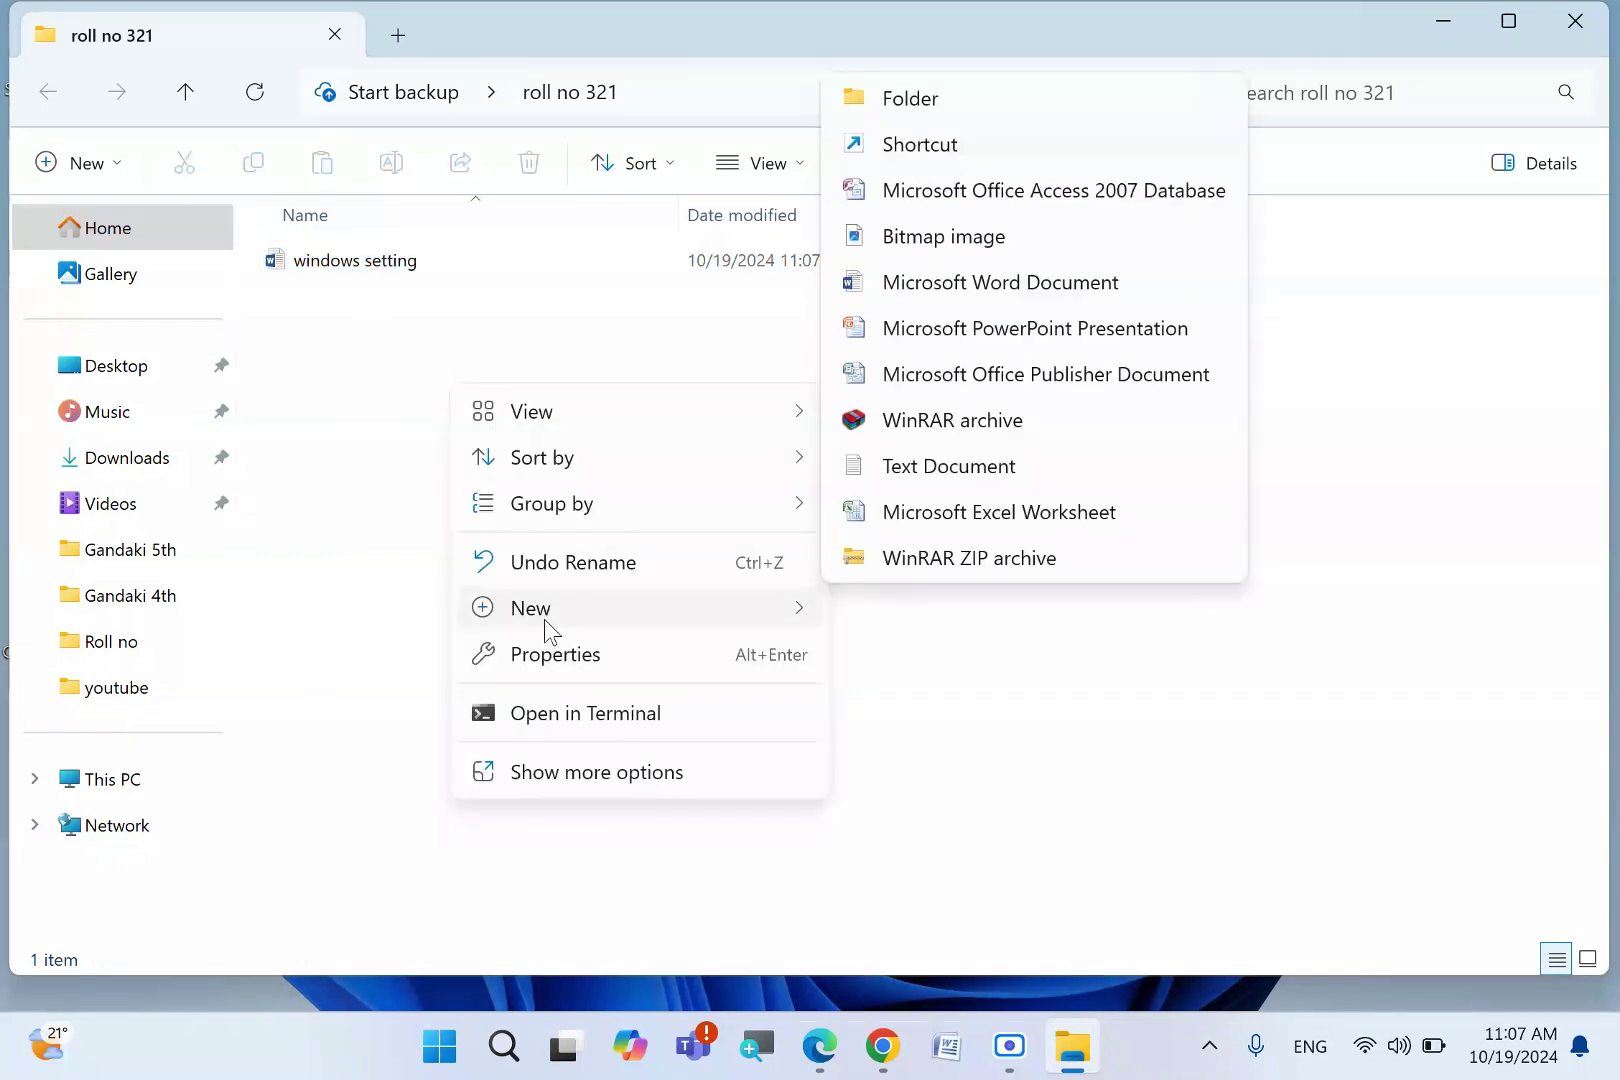
pyautogui.click(977, 299)
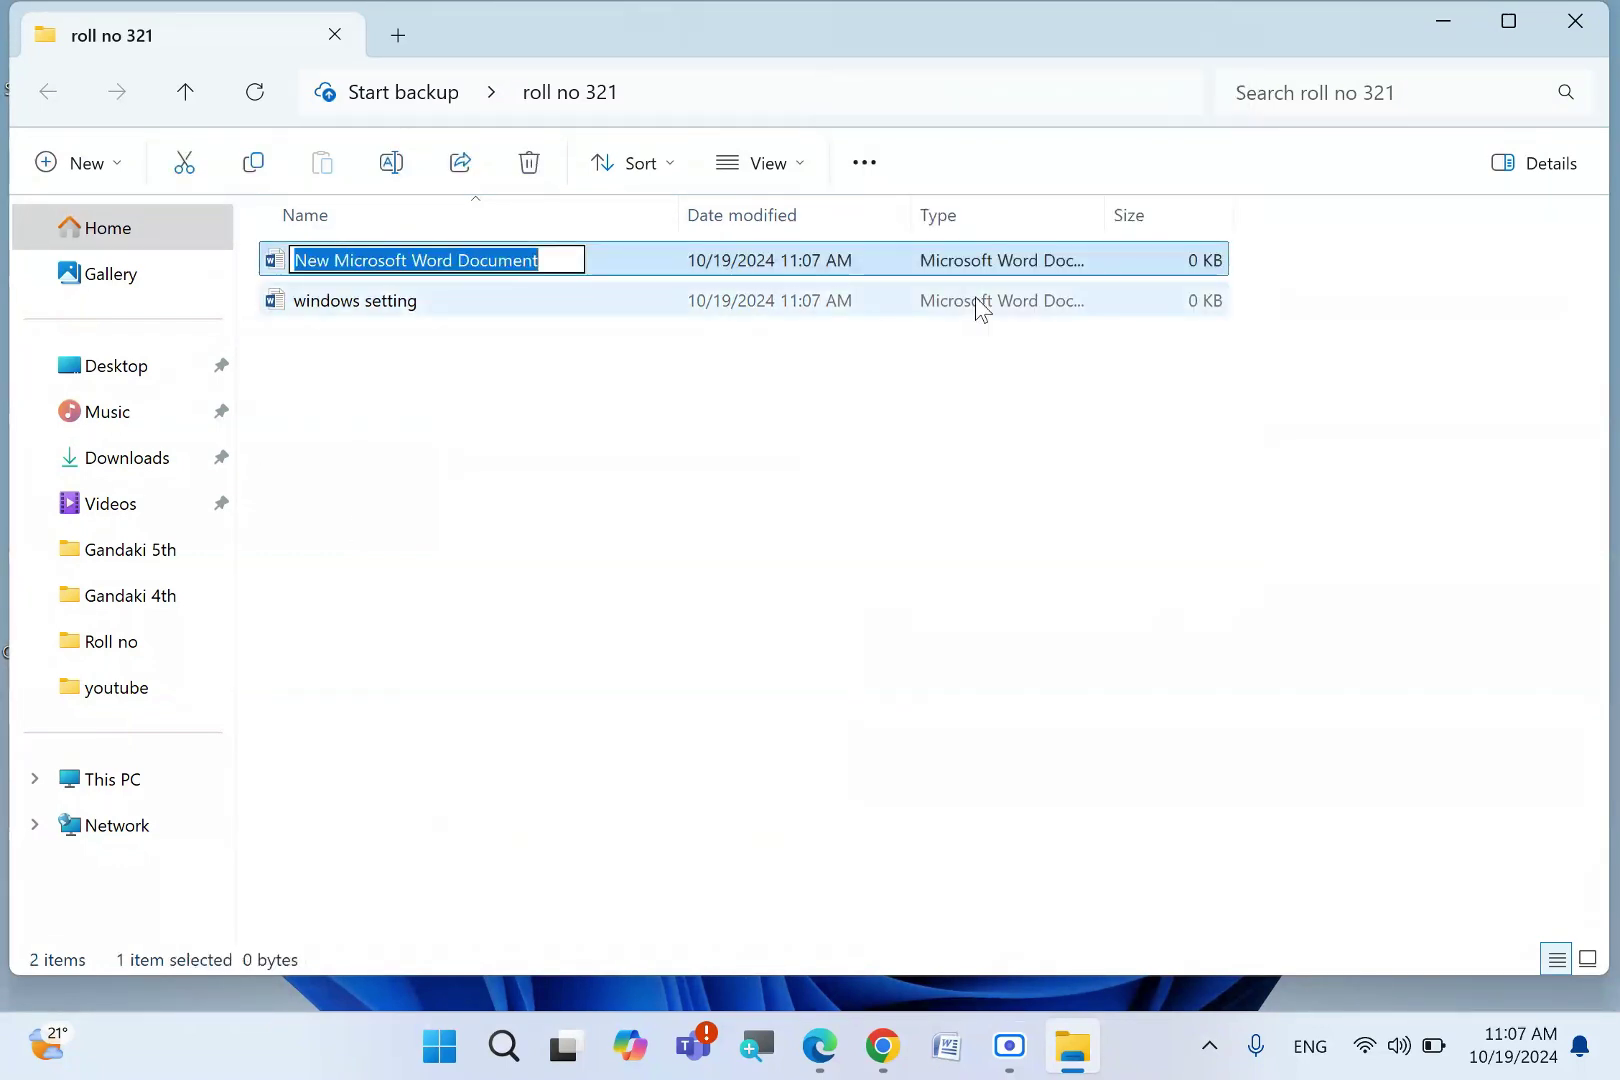
pyautogui.write('word setting')
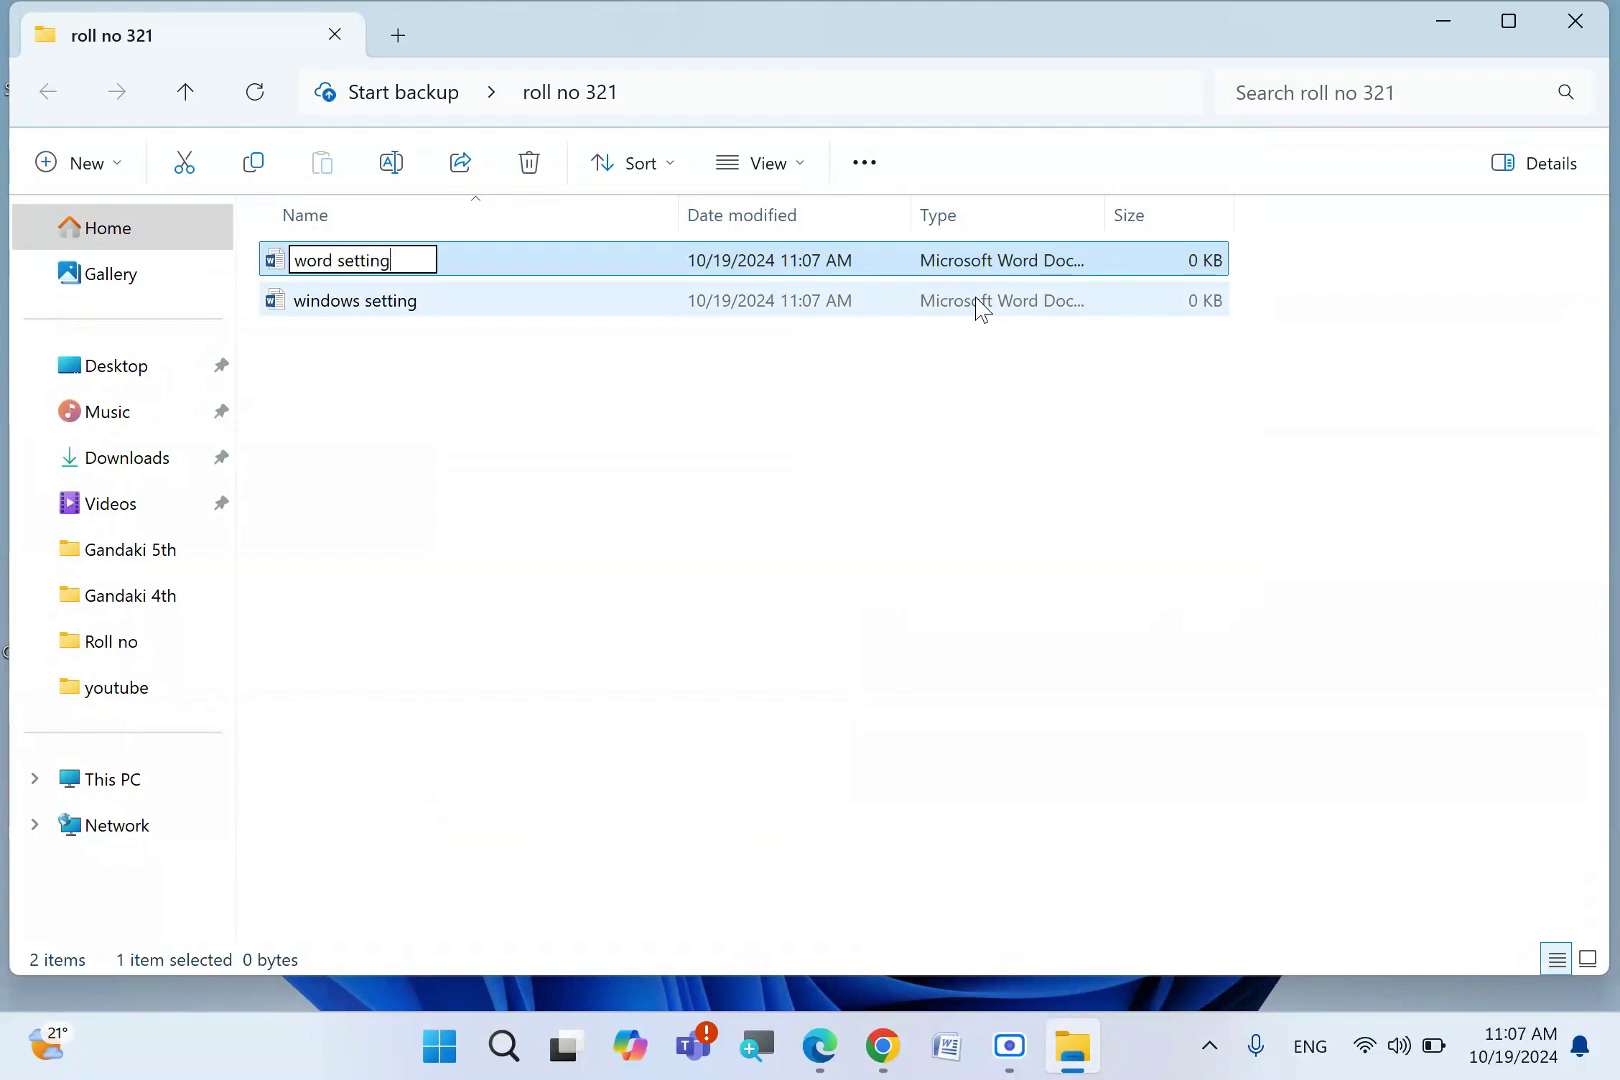
pyautogui.press('Return')
# - Add a new Excel worksheet named 'excel setting'
pyautogui.rightClick(592, 411)
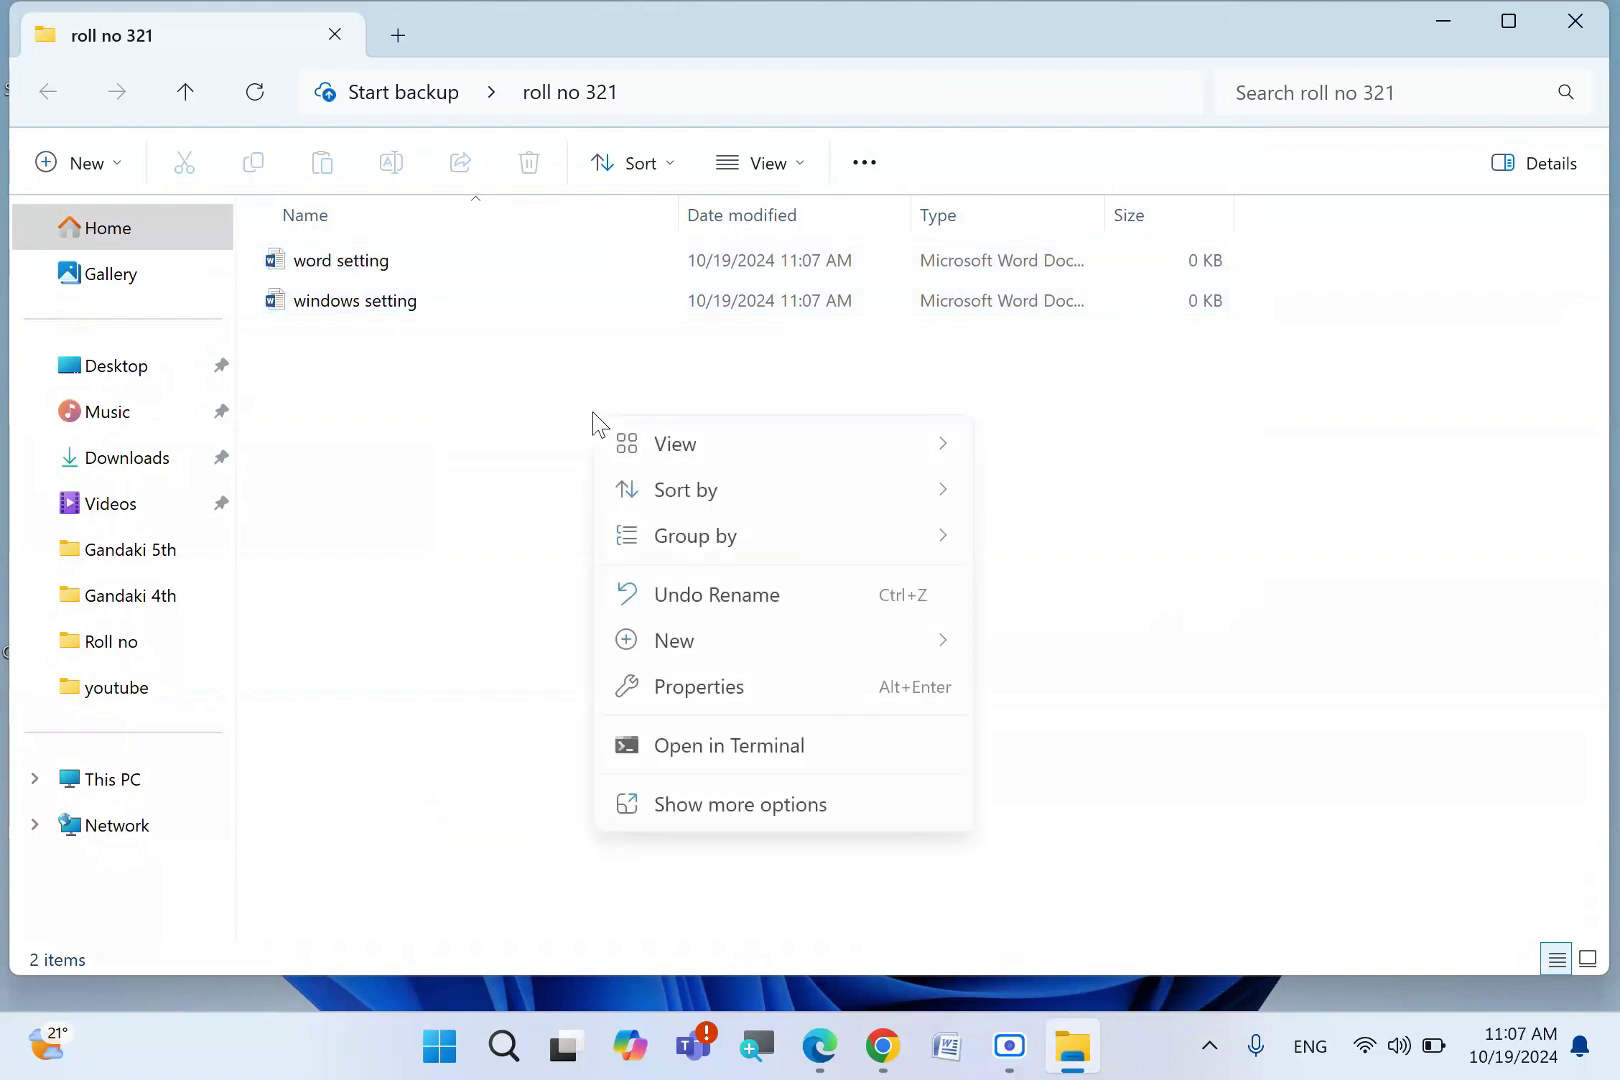
pyautogui.moveTo(740, 648)
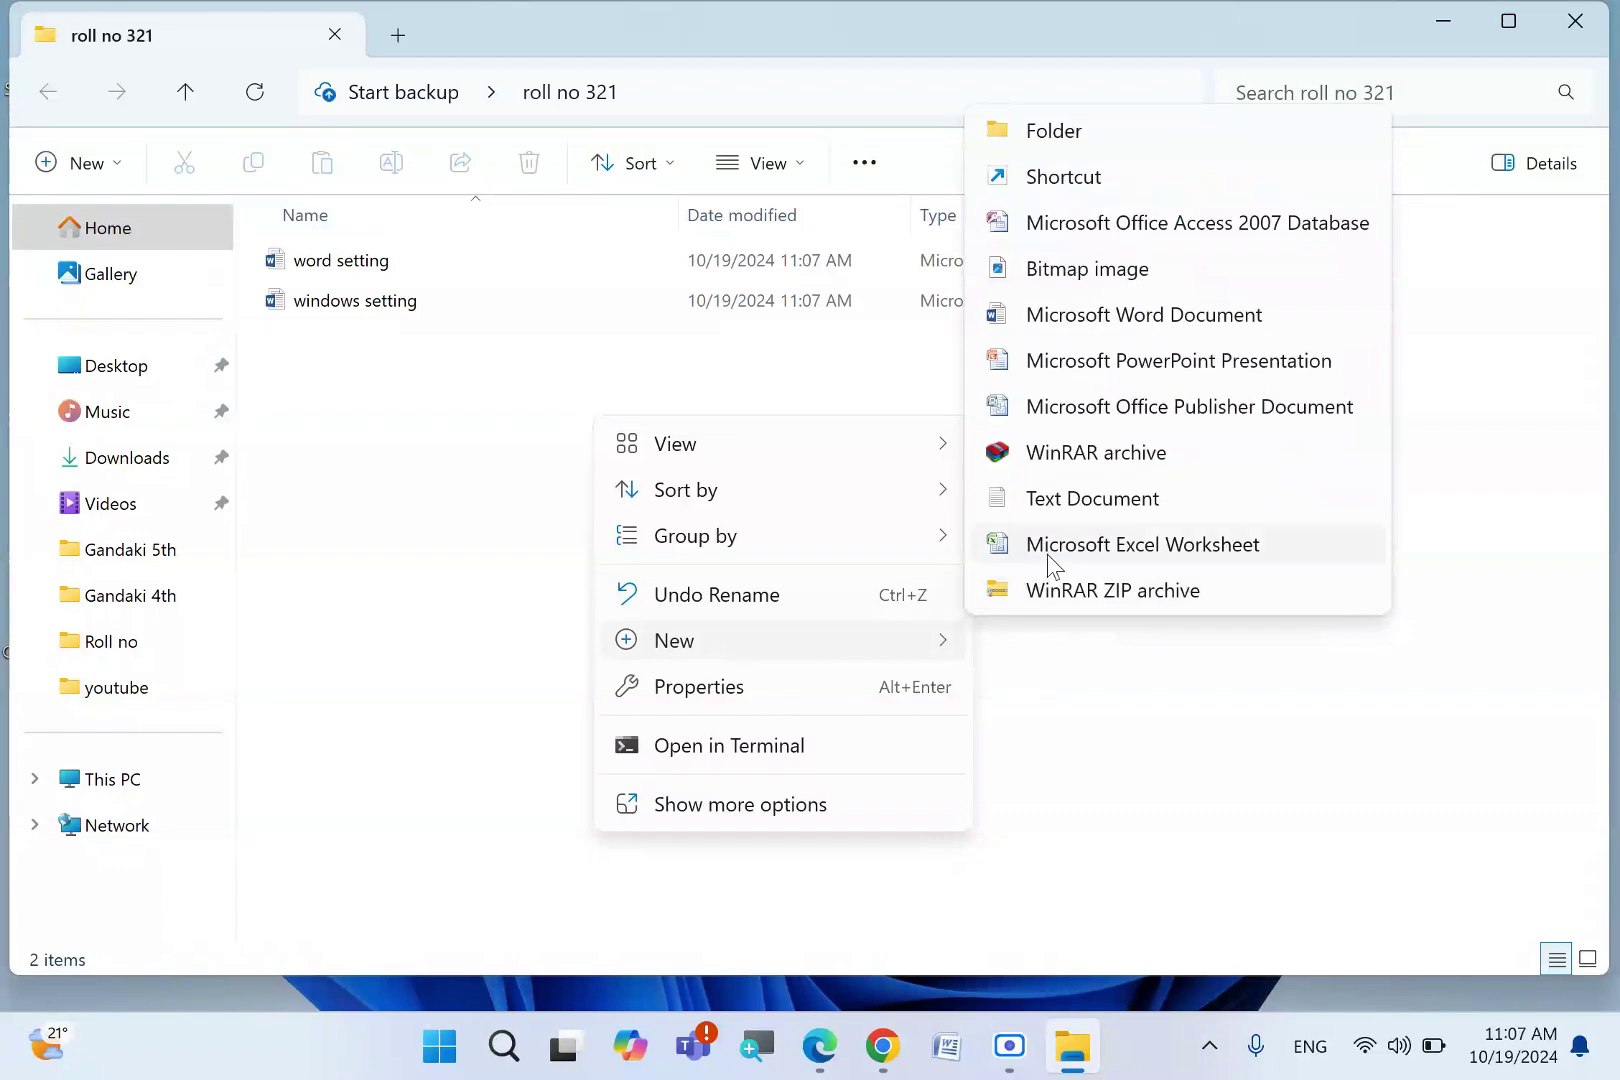
pyautogui.click(1114, 557)
pyautogui.write('exc')
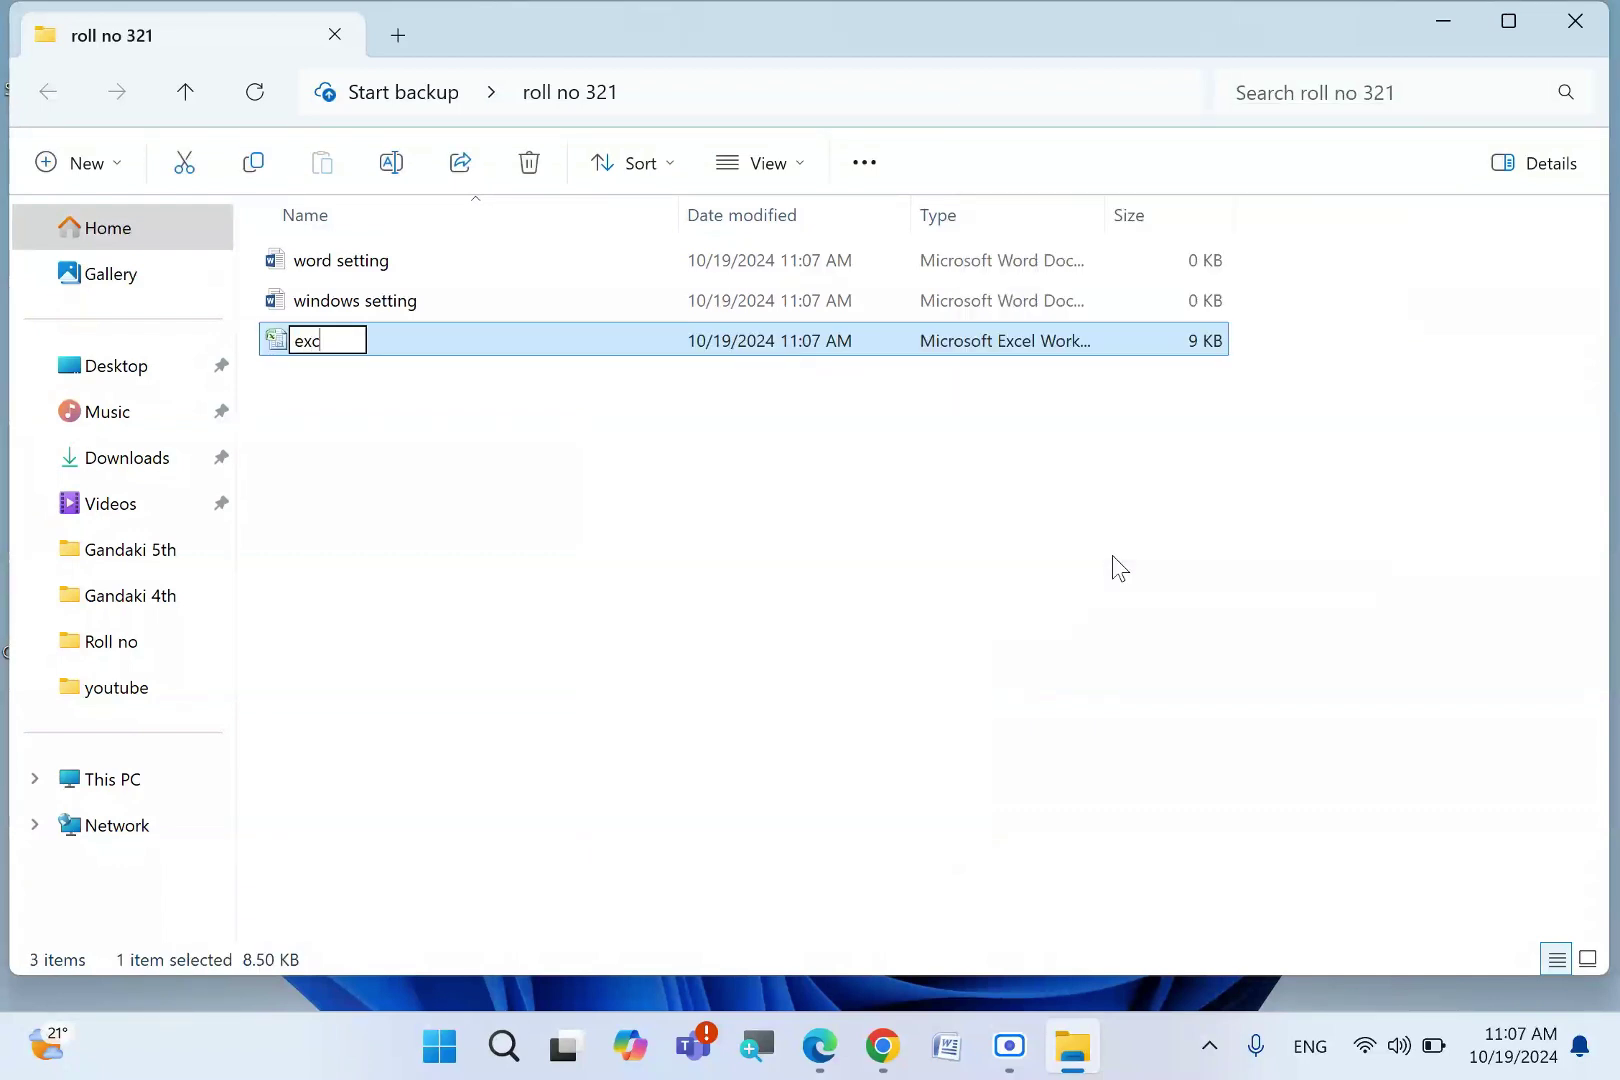
pyautogui.write('el setting')
pyautogui.press('Return')
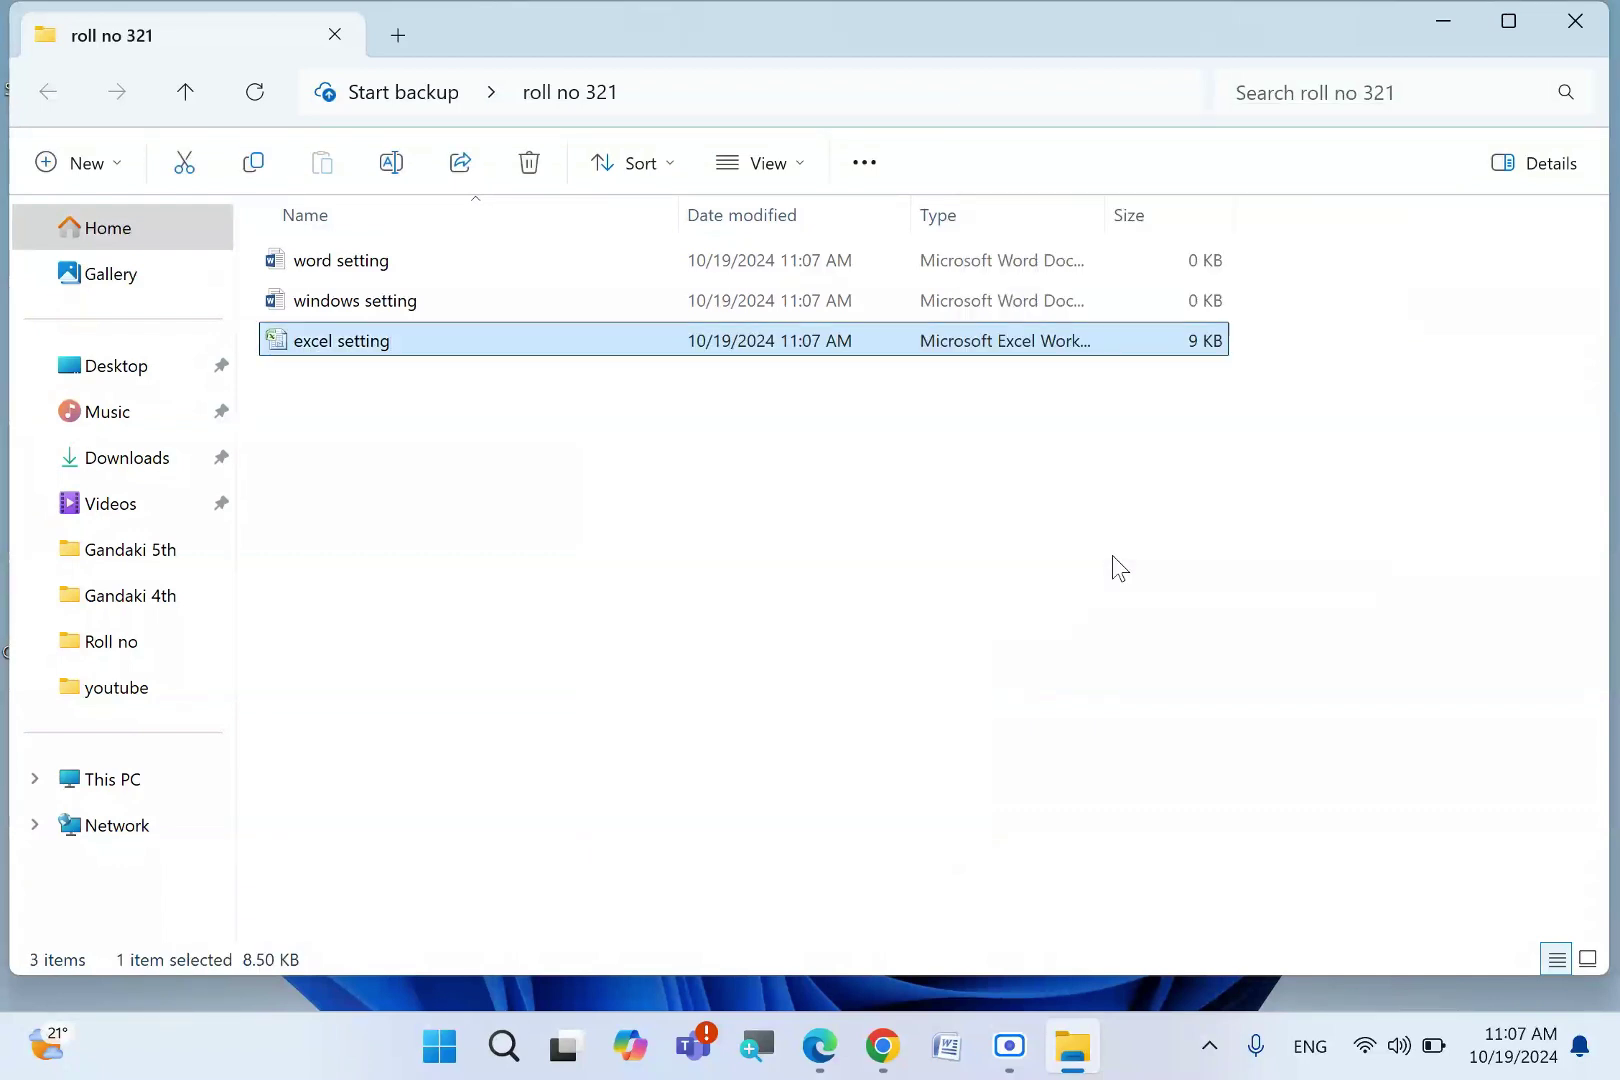
# - Add a new PowerPoint presentation named 'Powerpoint' to the folder
pyautogui.rightClick(450, 542)
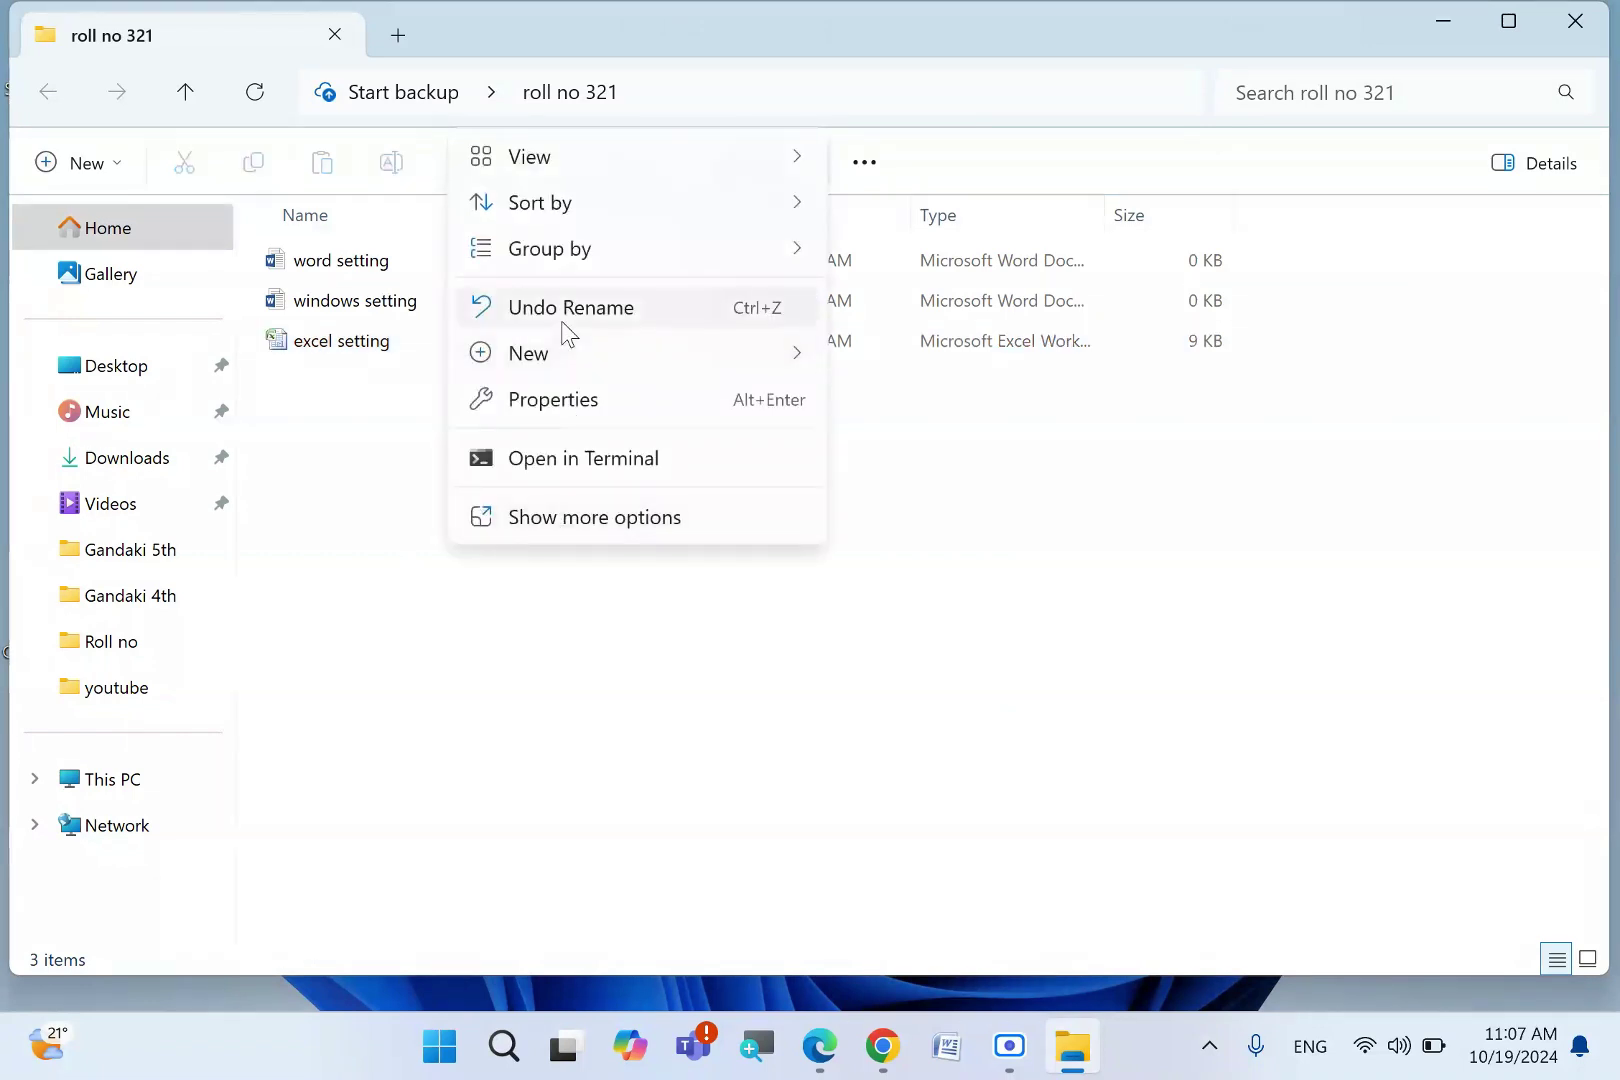
pyautogui.moveTo(566, 362)
pyautogui.click(1053, 590)
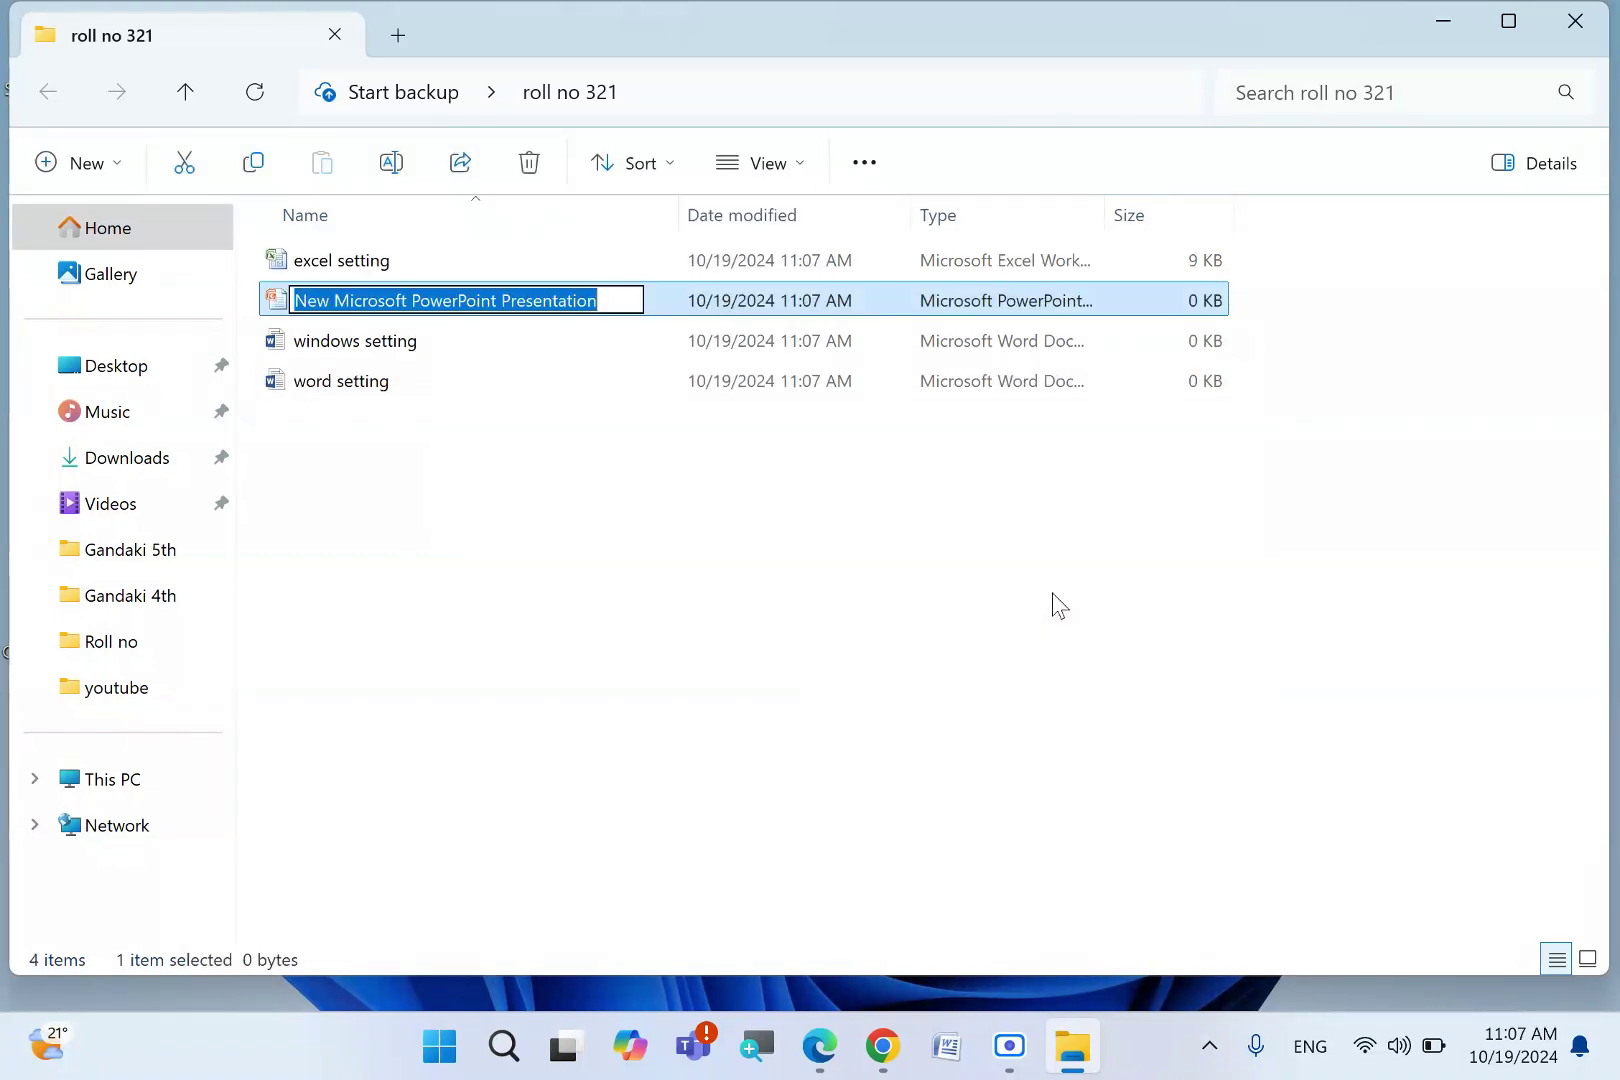
pyautogui.write('Powerpo')
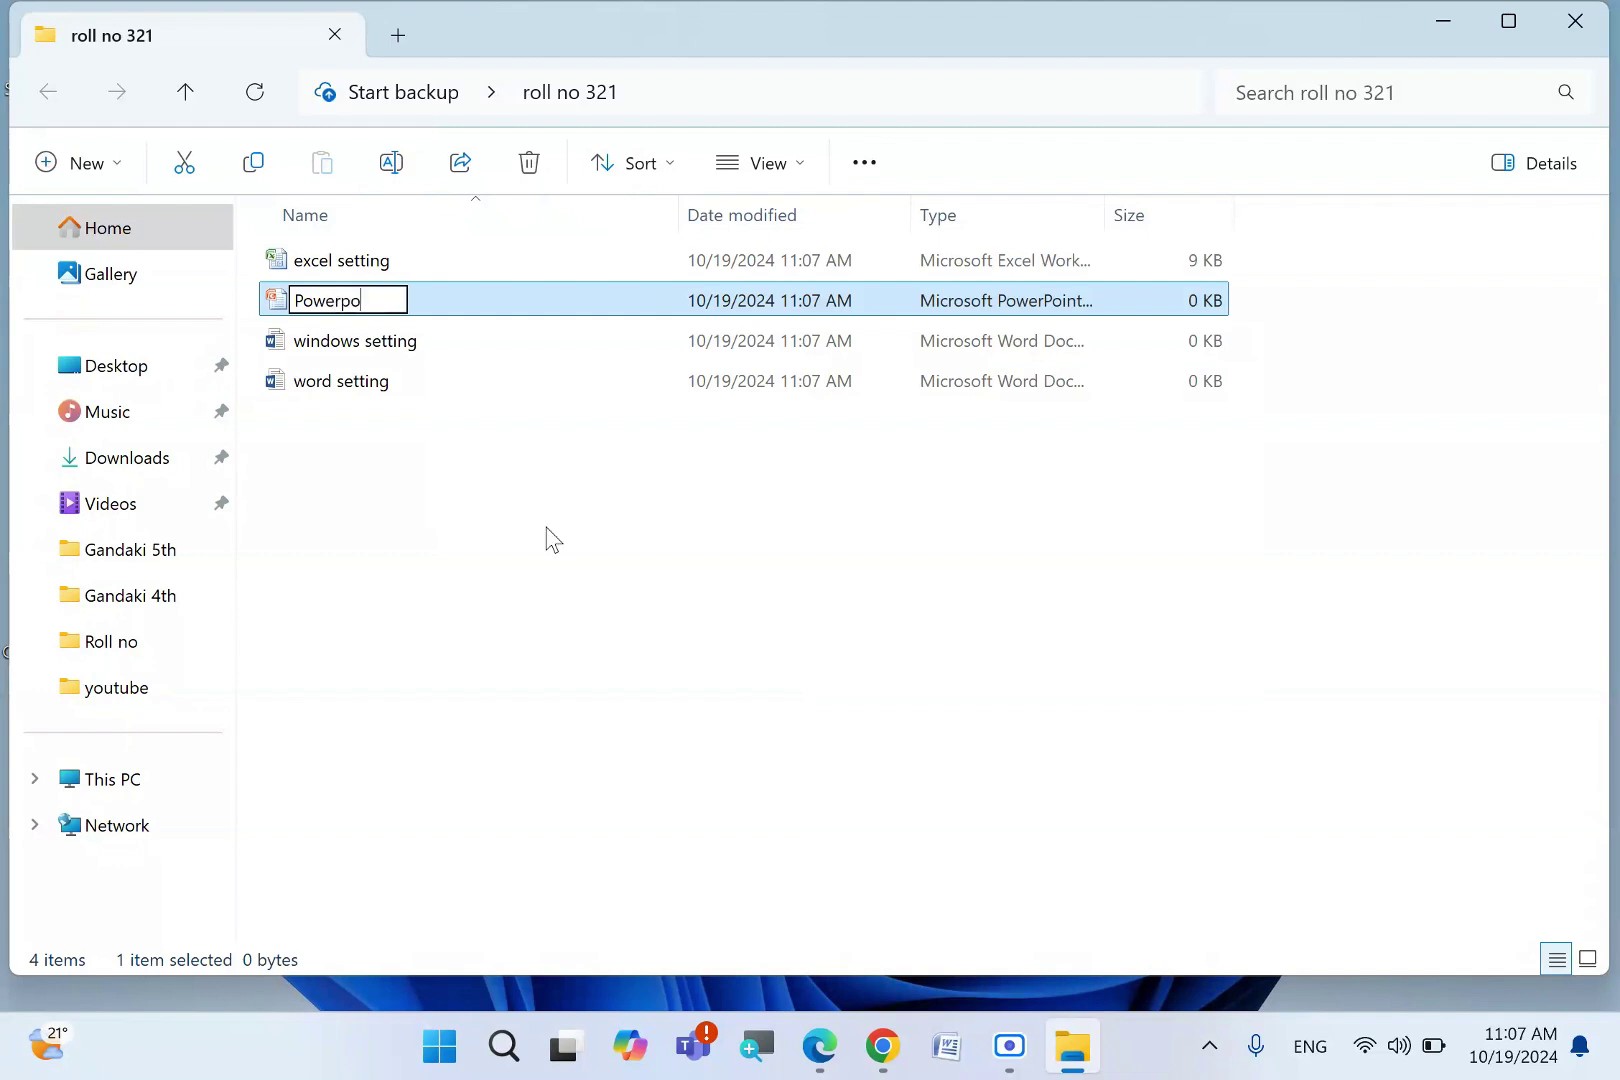
pyautogui.write('int')
pyautogui.press('Return')
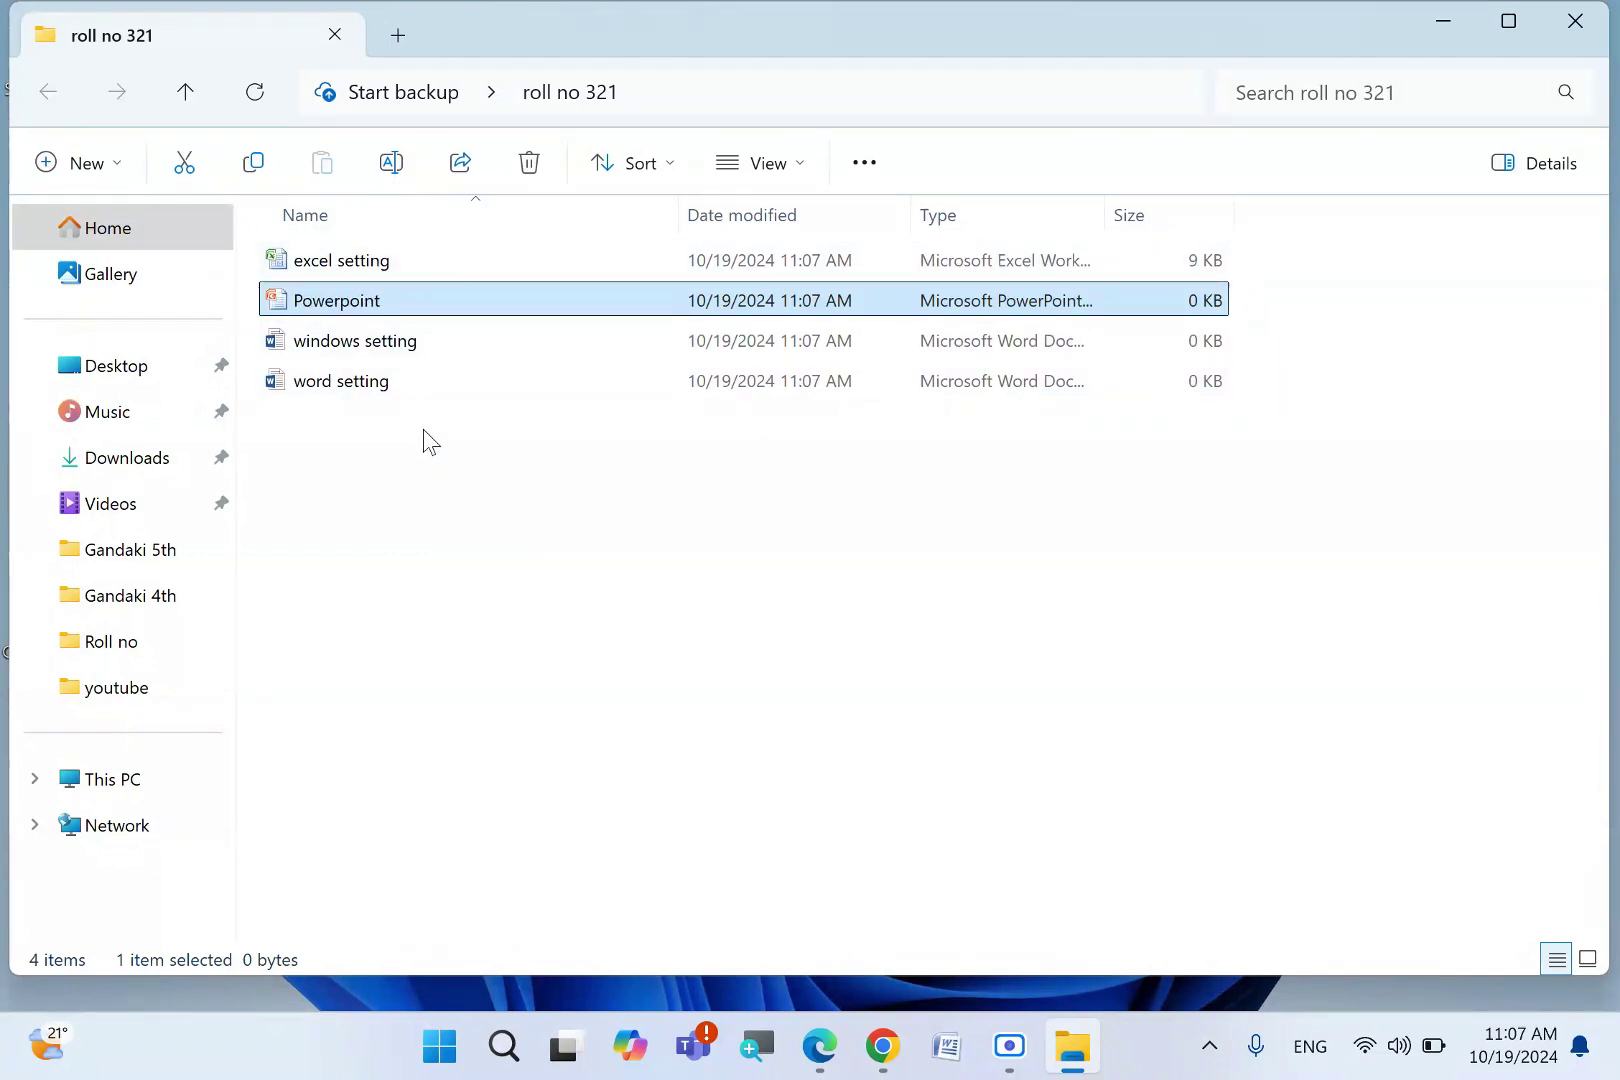
# - Add a new Word document named 'Nepali'
pyautogui.rightClick(423, 429)
pyautogui.click(401, 350)
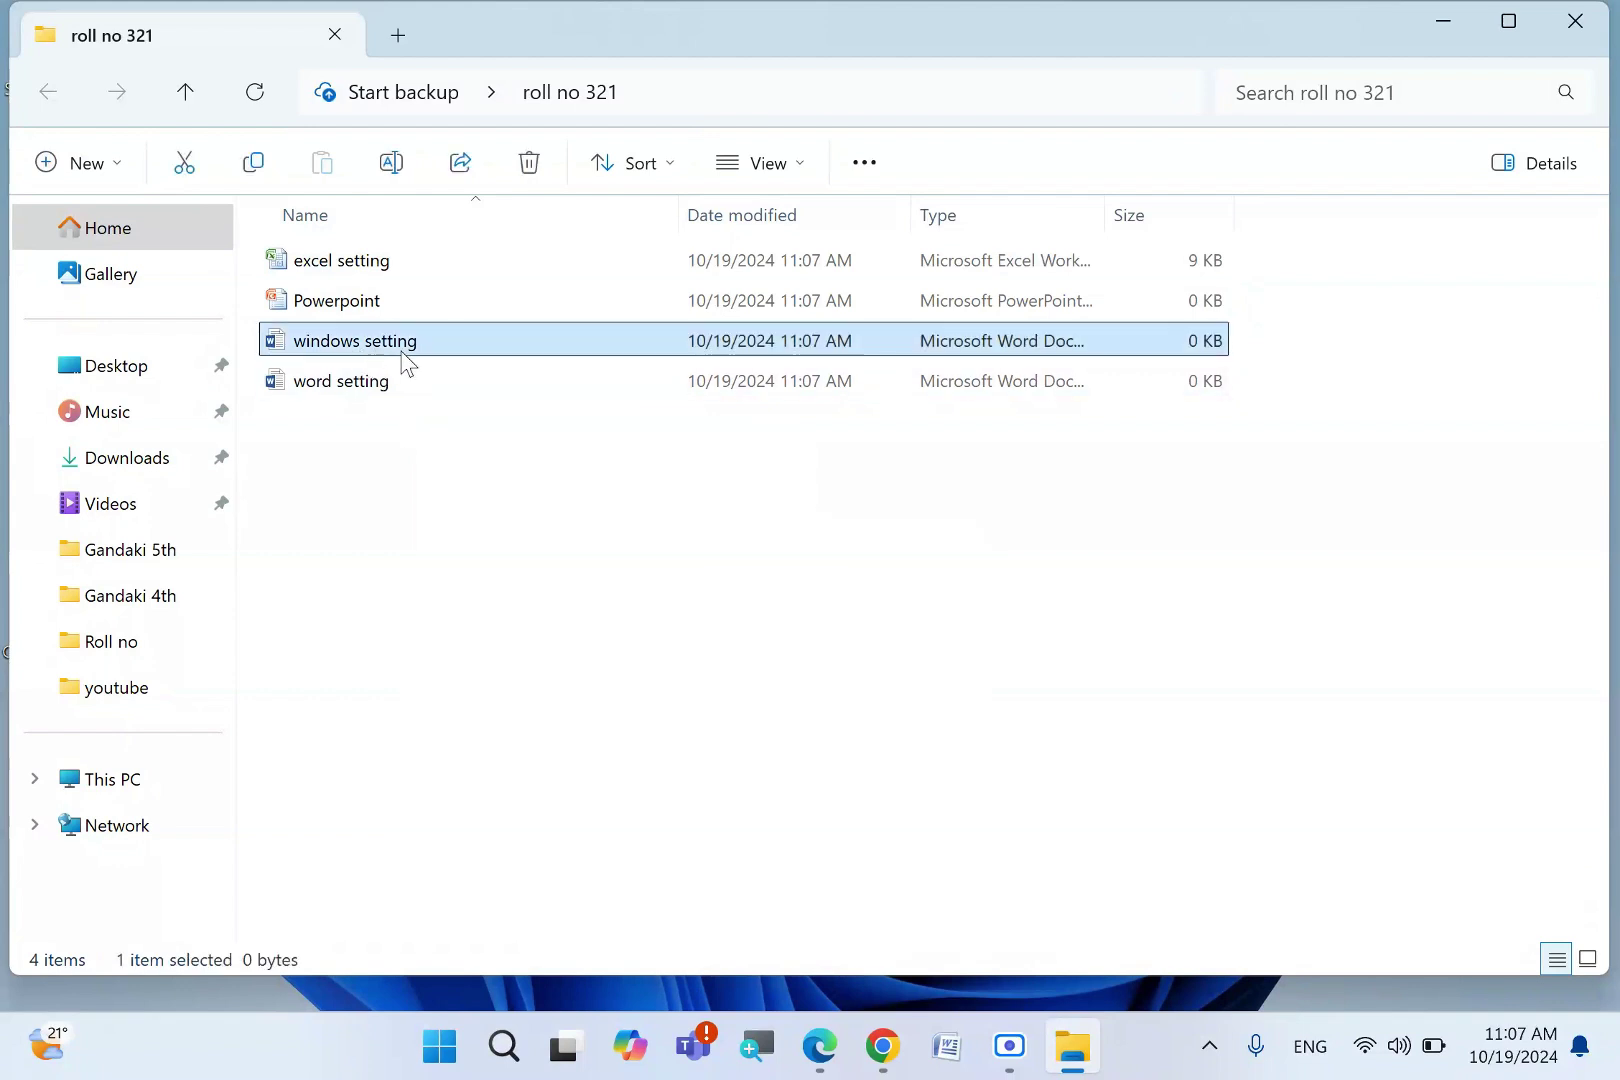
pyautogui.click(470, 512)
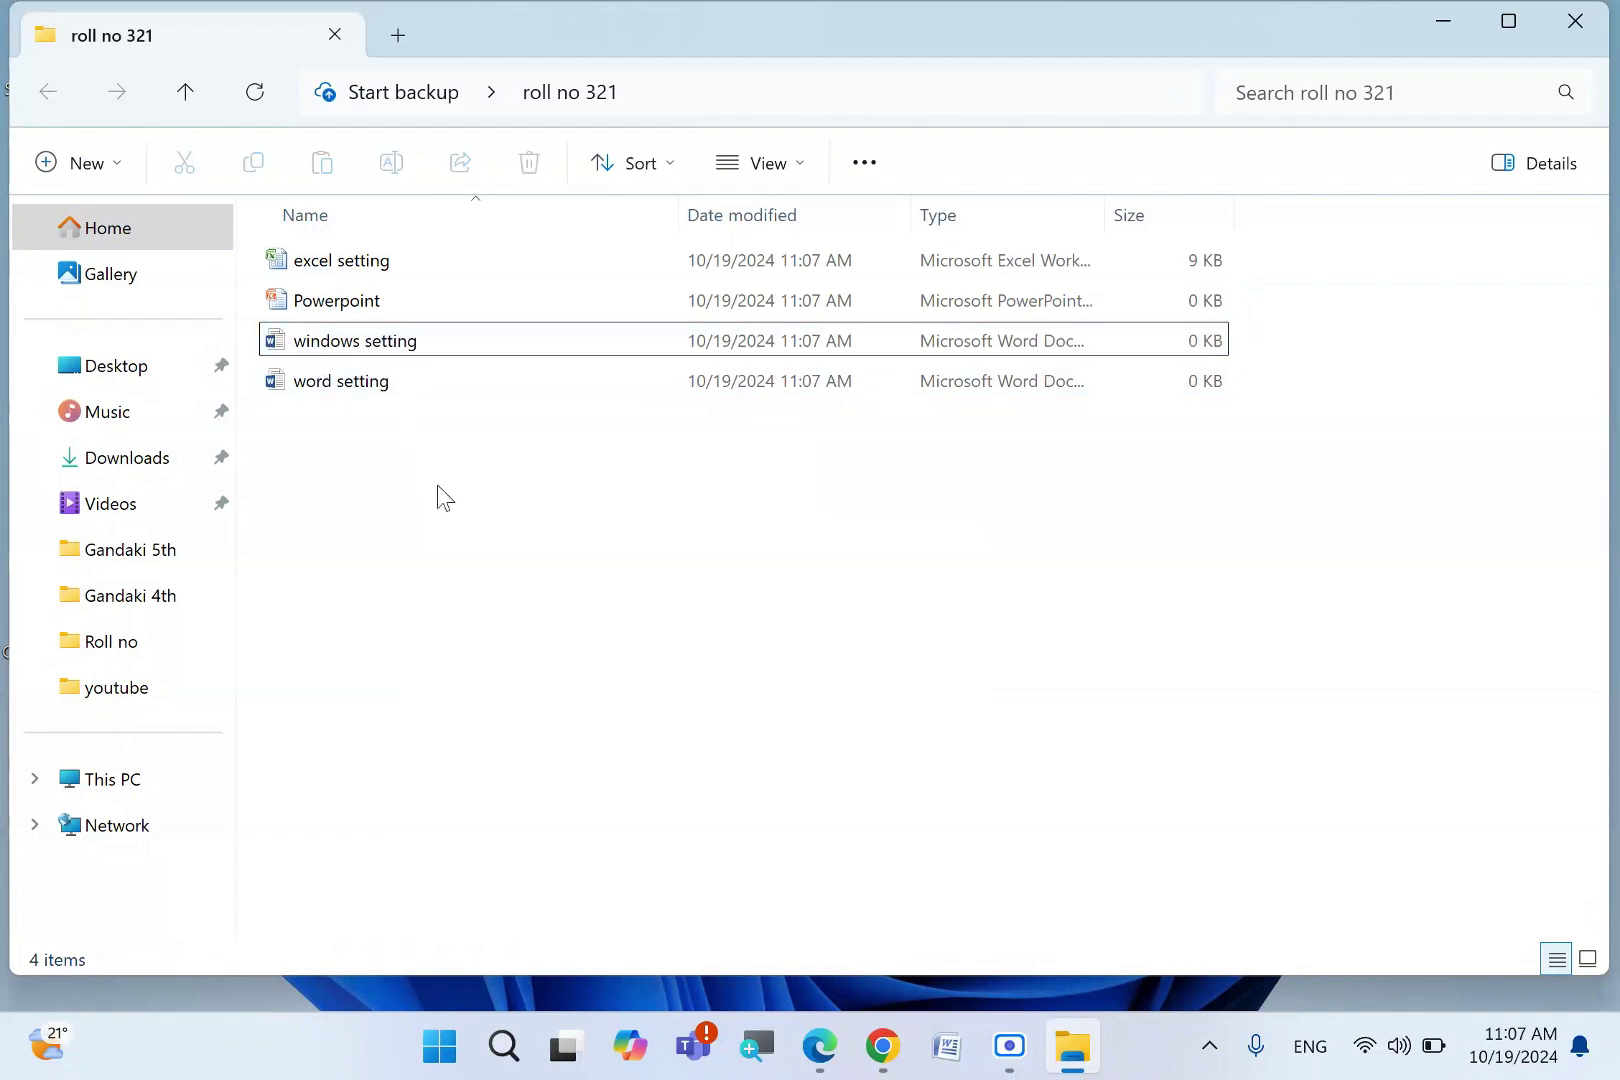
pyautogui.rightClick(410, 540)
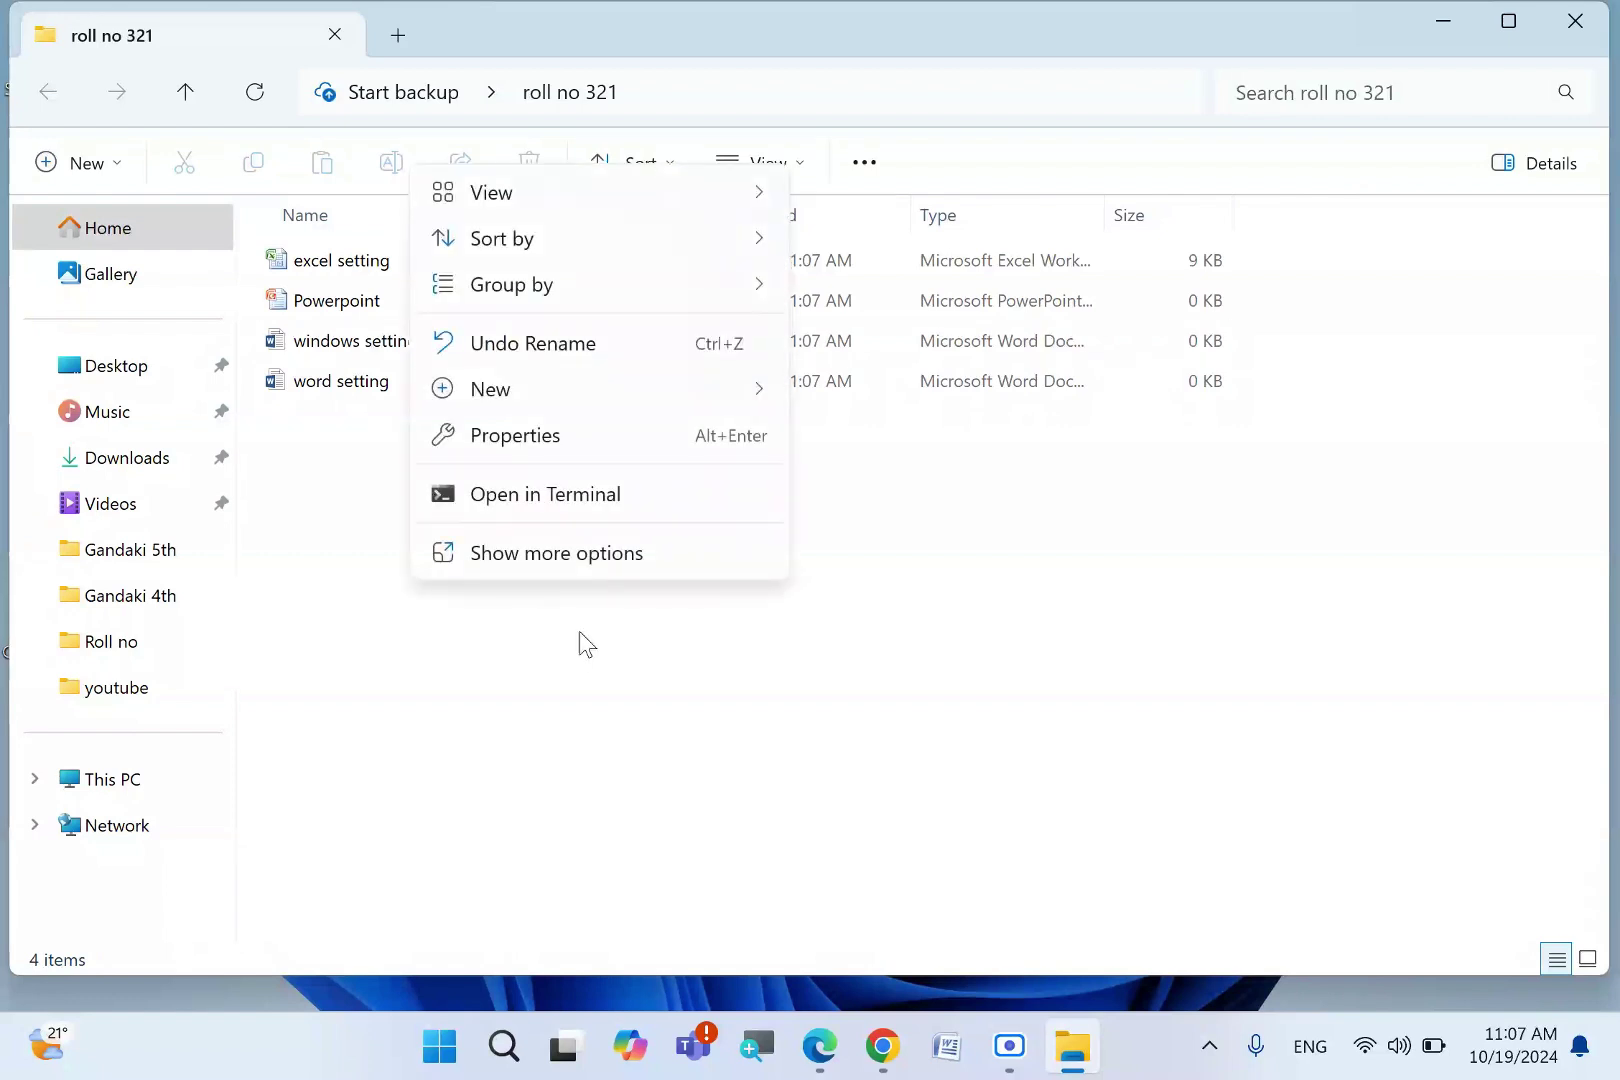
pyautogui.moveTo(628, 396)
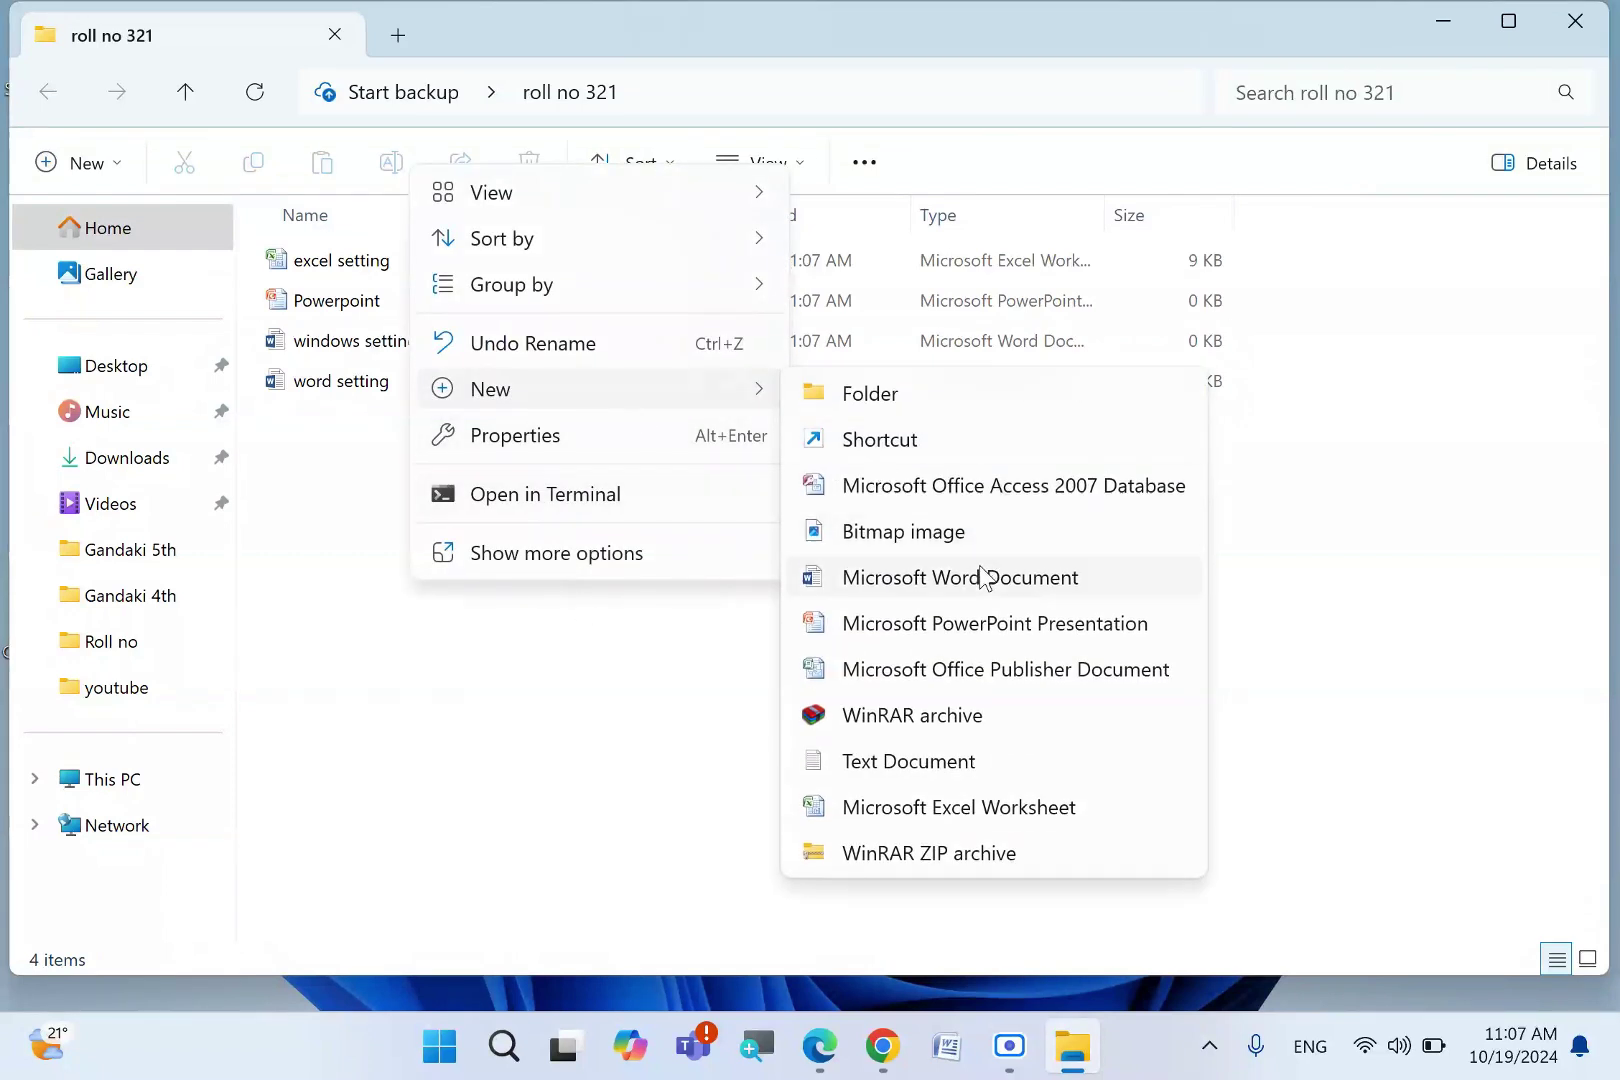
pyautogui.click(980, 570)
pyautogui.write('Nepali')
pyautogui.press('Return')
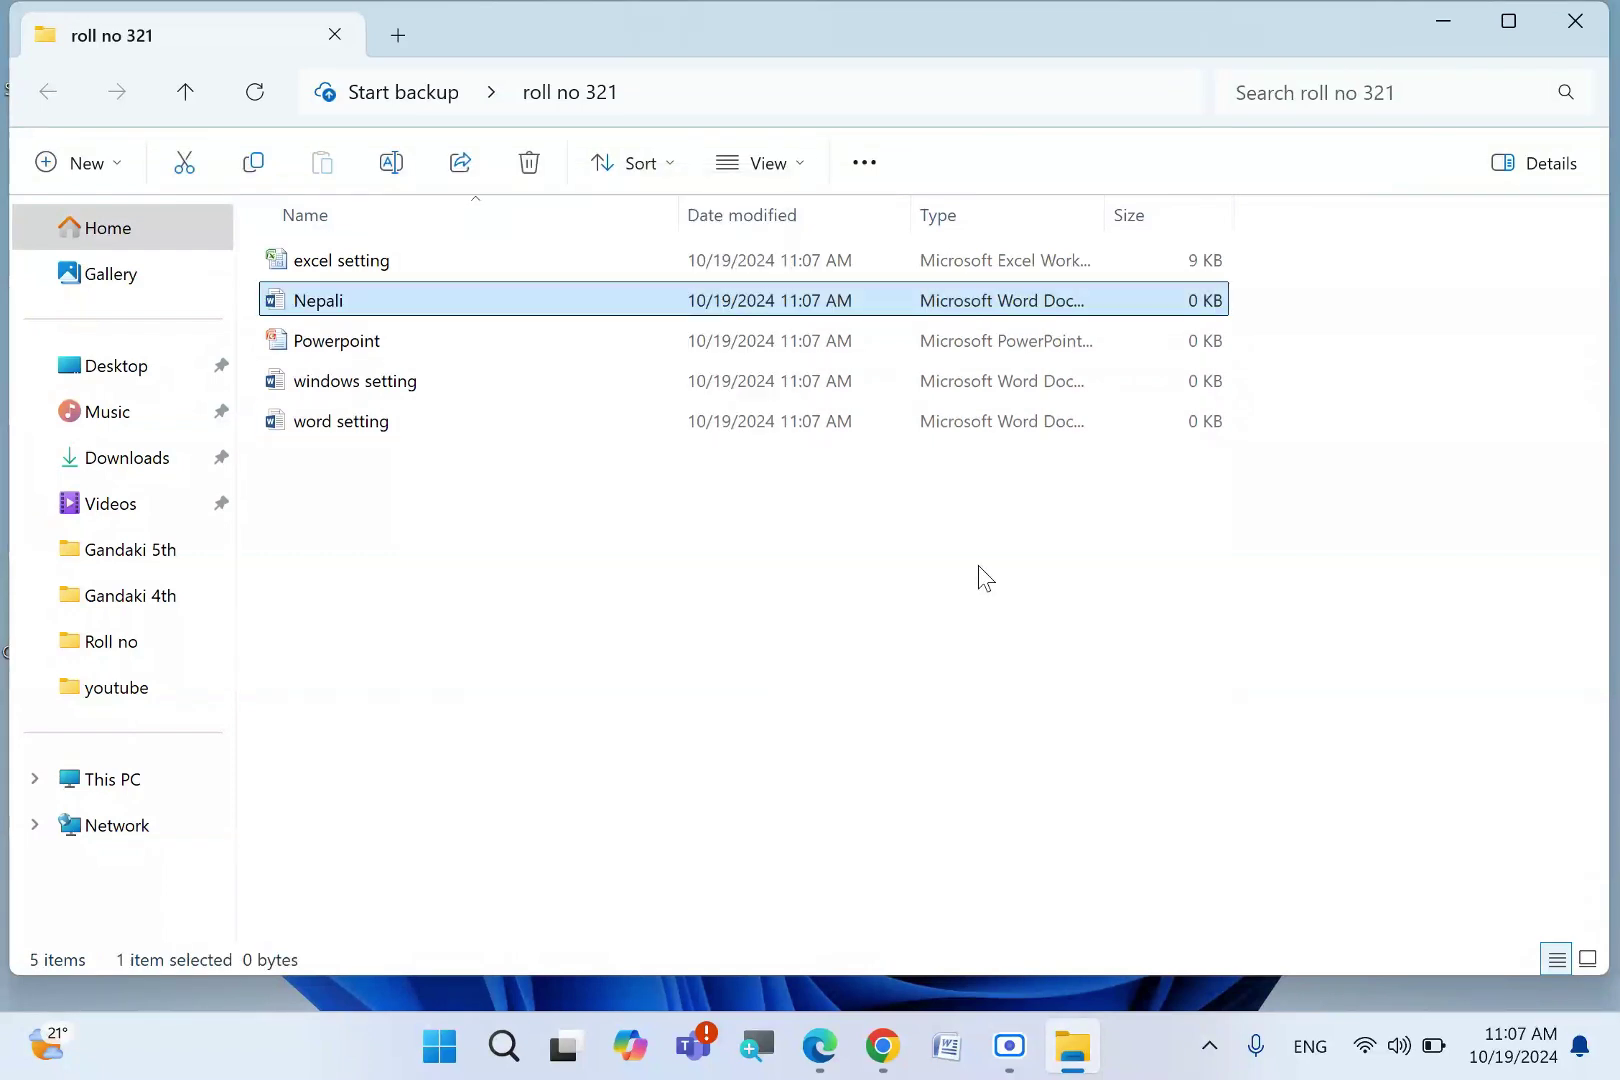
# - Add a Word document named 'english' and select all six files
pyautogui.rightClick(530, 600)
pyautogui.moveTo(595, 436)
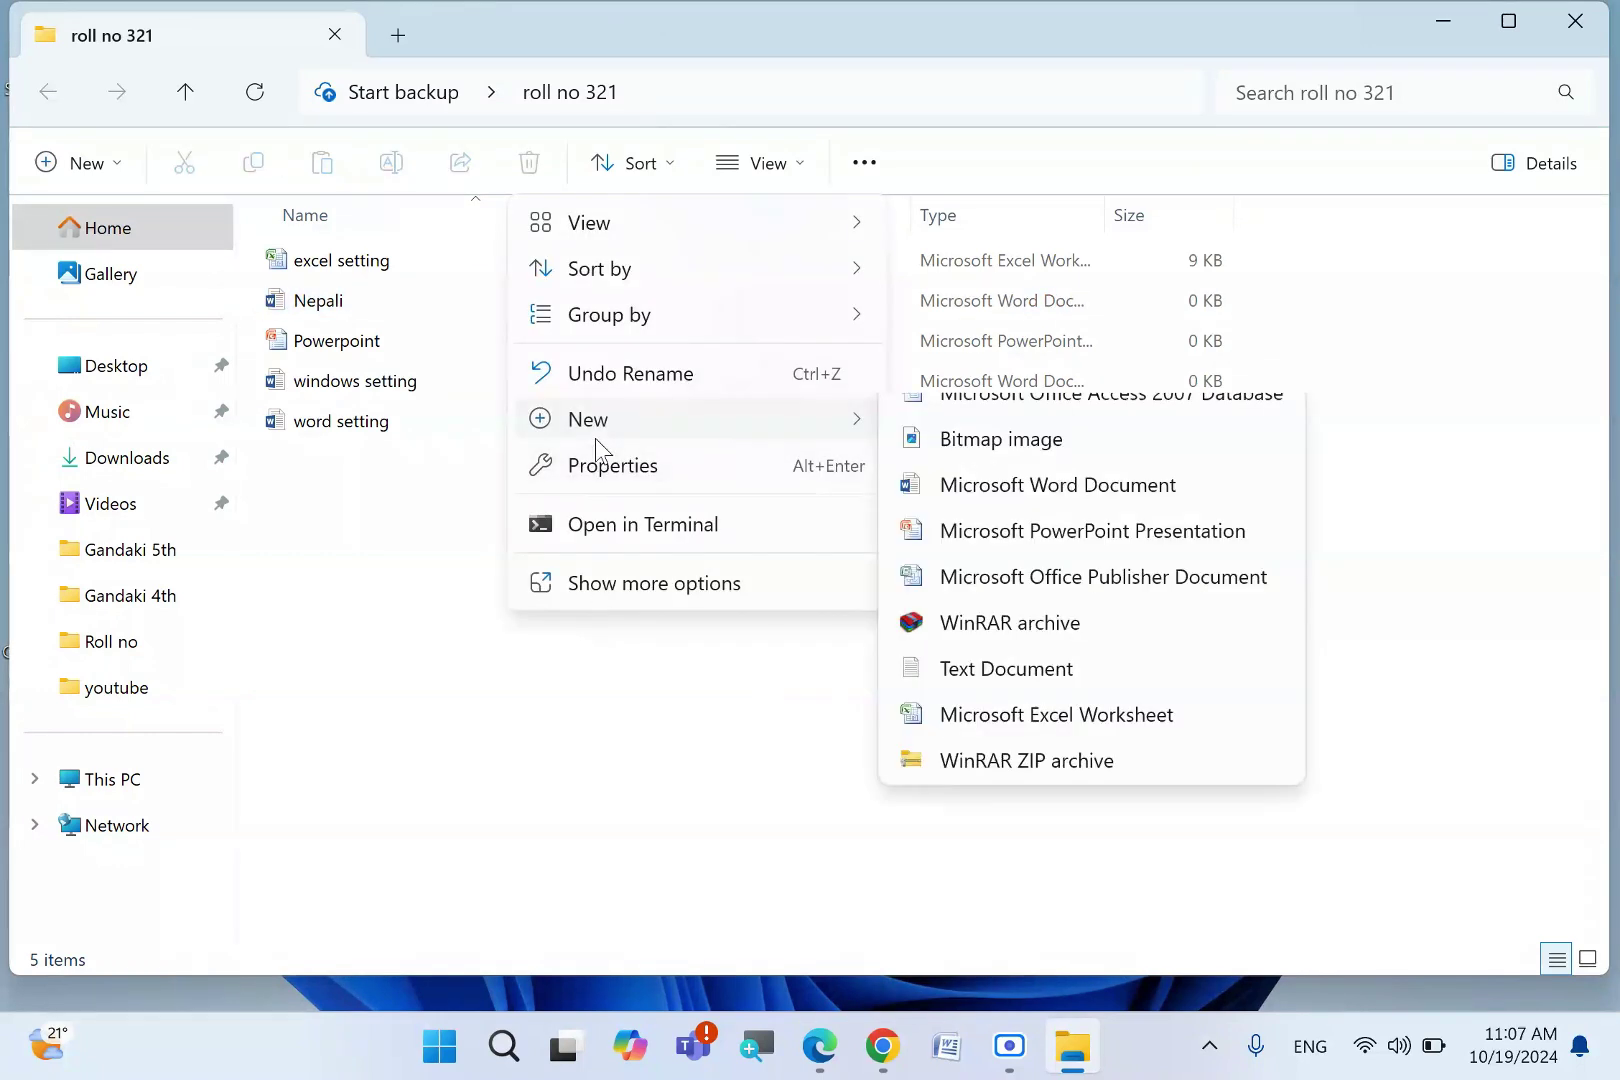
pyautogui.click(965, 603)
pyautogui.write('e')
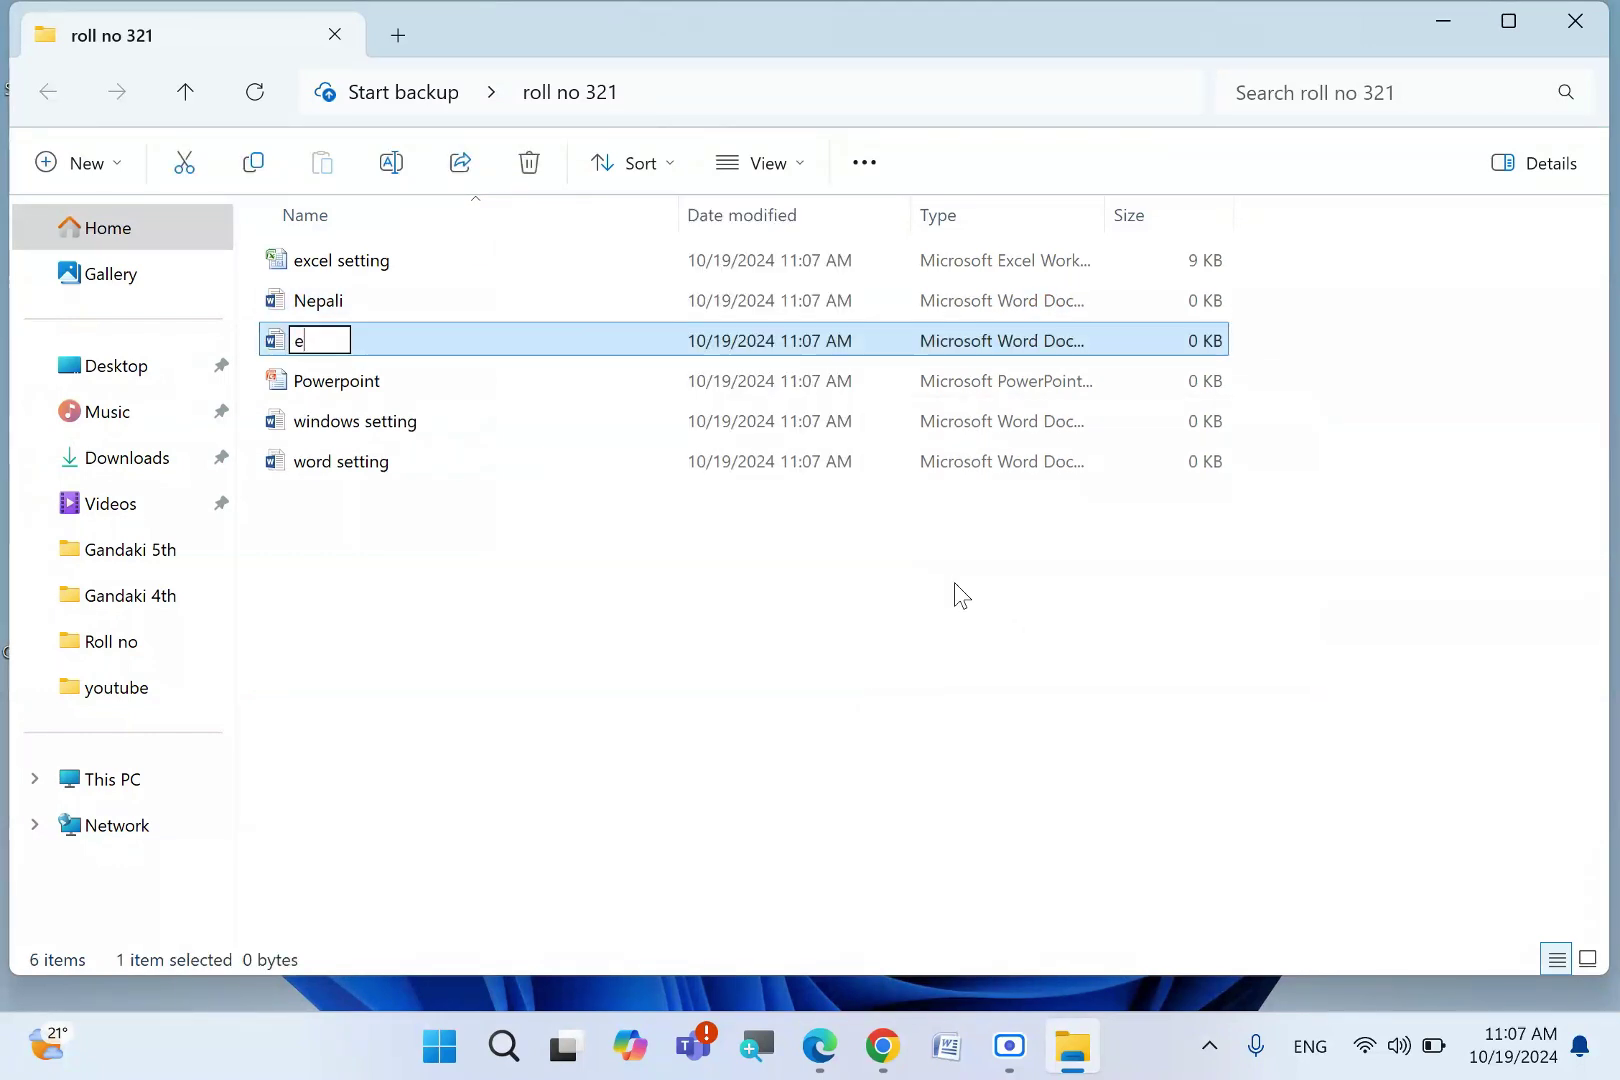
pyautogui.write('nglish')
pyautogui.press('Return')
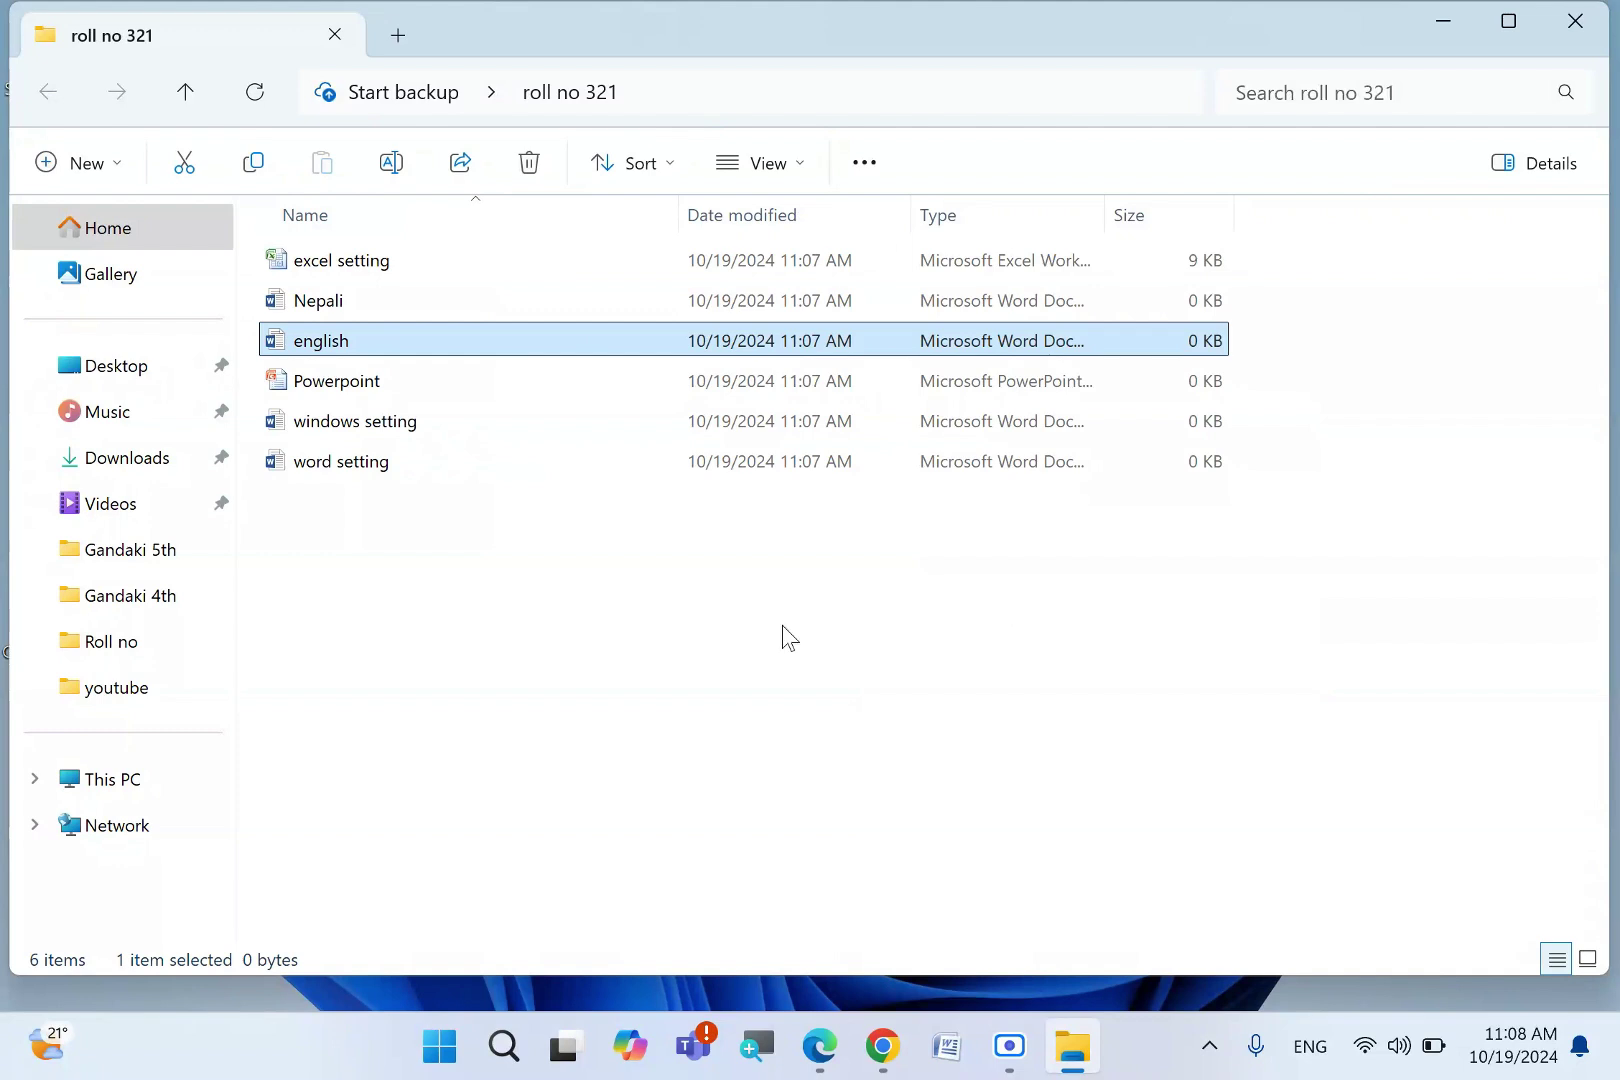
pyautogui.moveTo(560, 585); pyautogui.dragTo(600, 622)
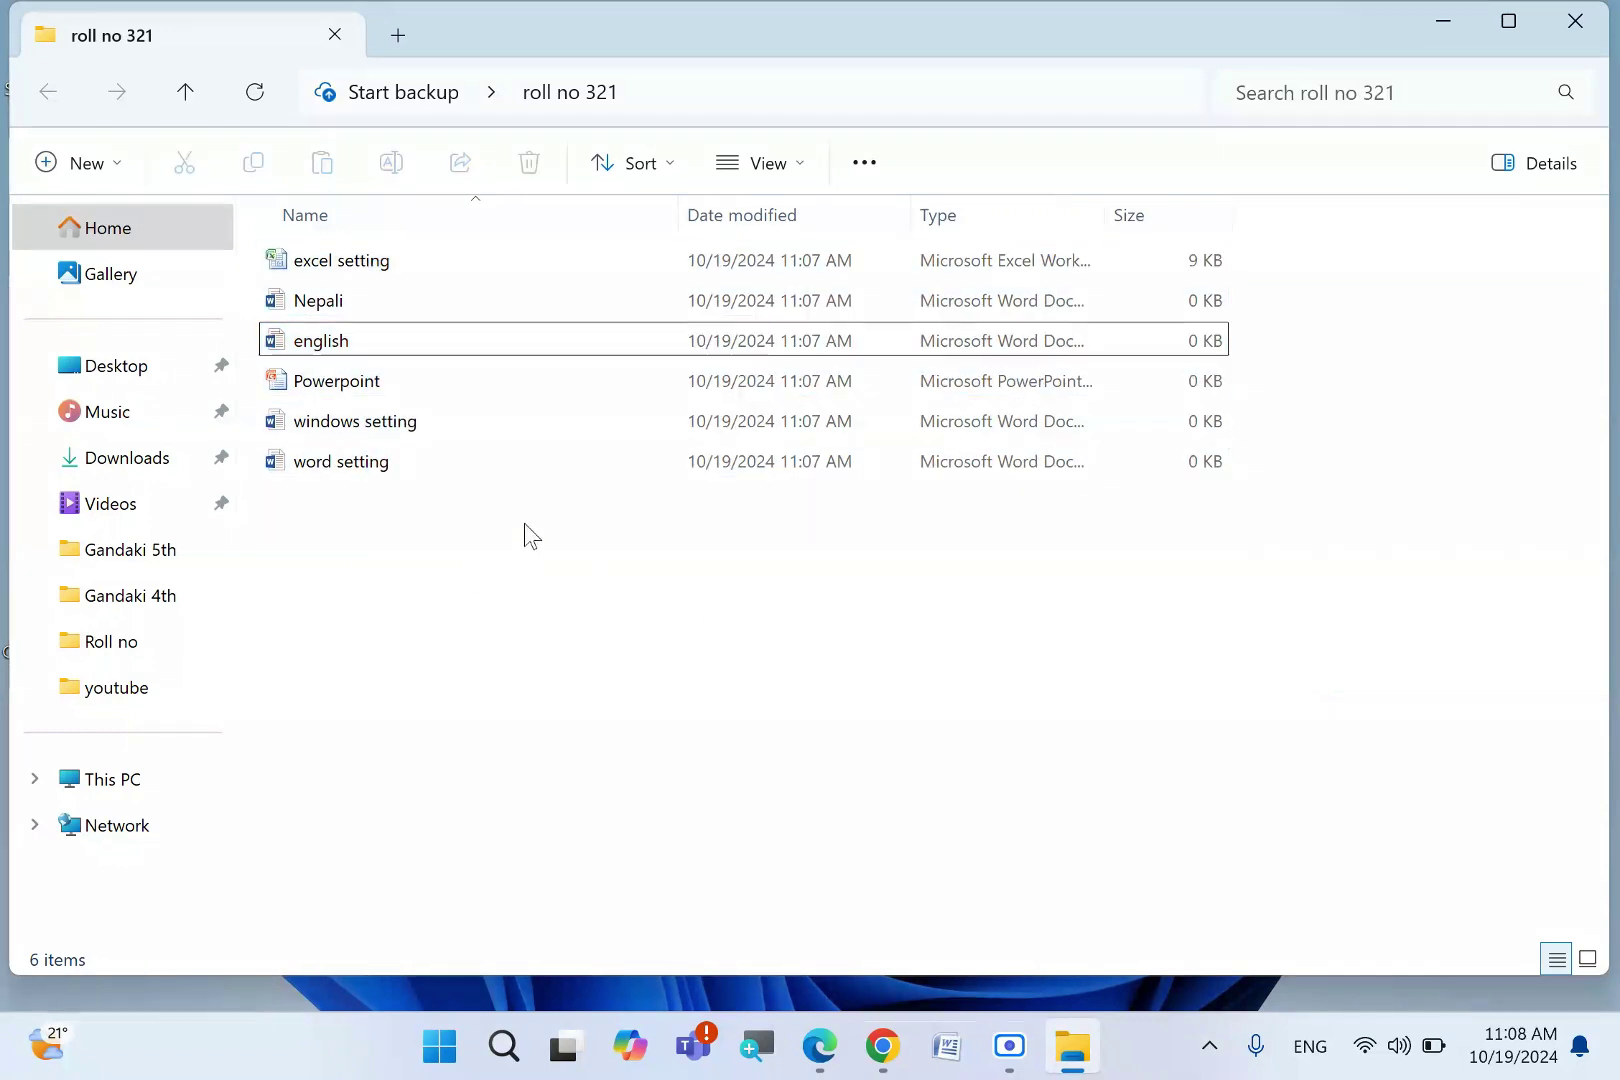
# - On the exam PDF, tick question 3 and underline 'Microsoft word' in ink
pyautogui.click(819, 1045)
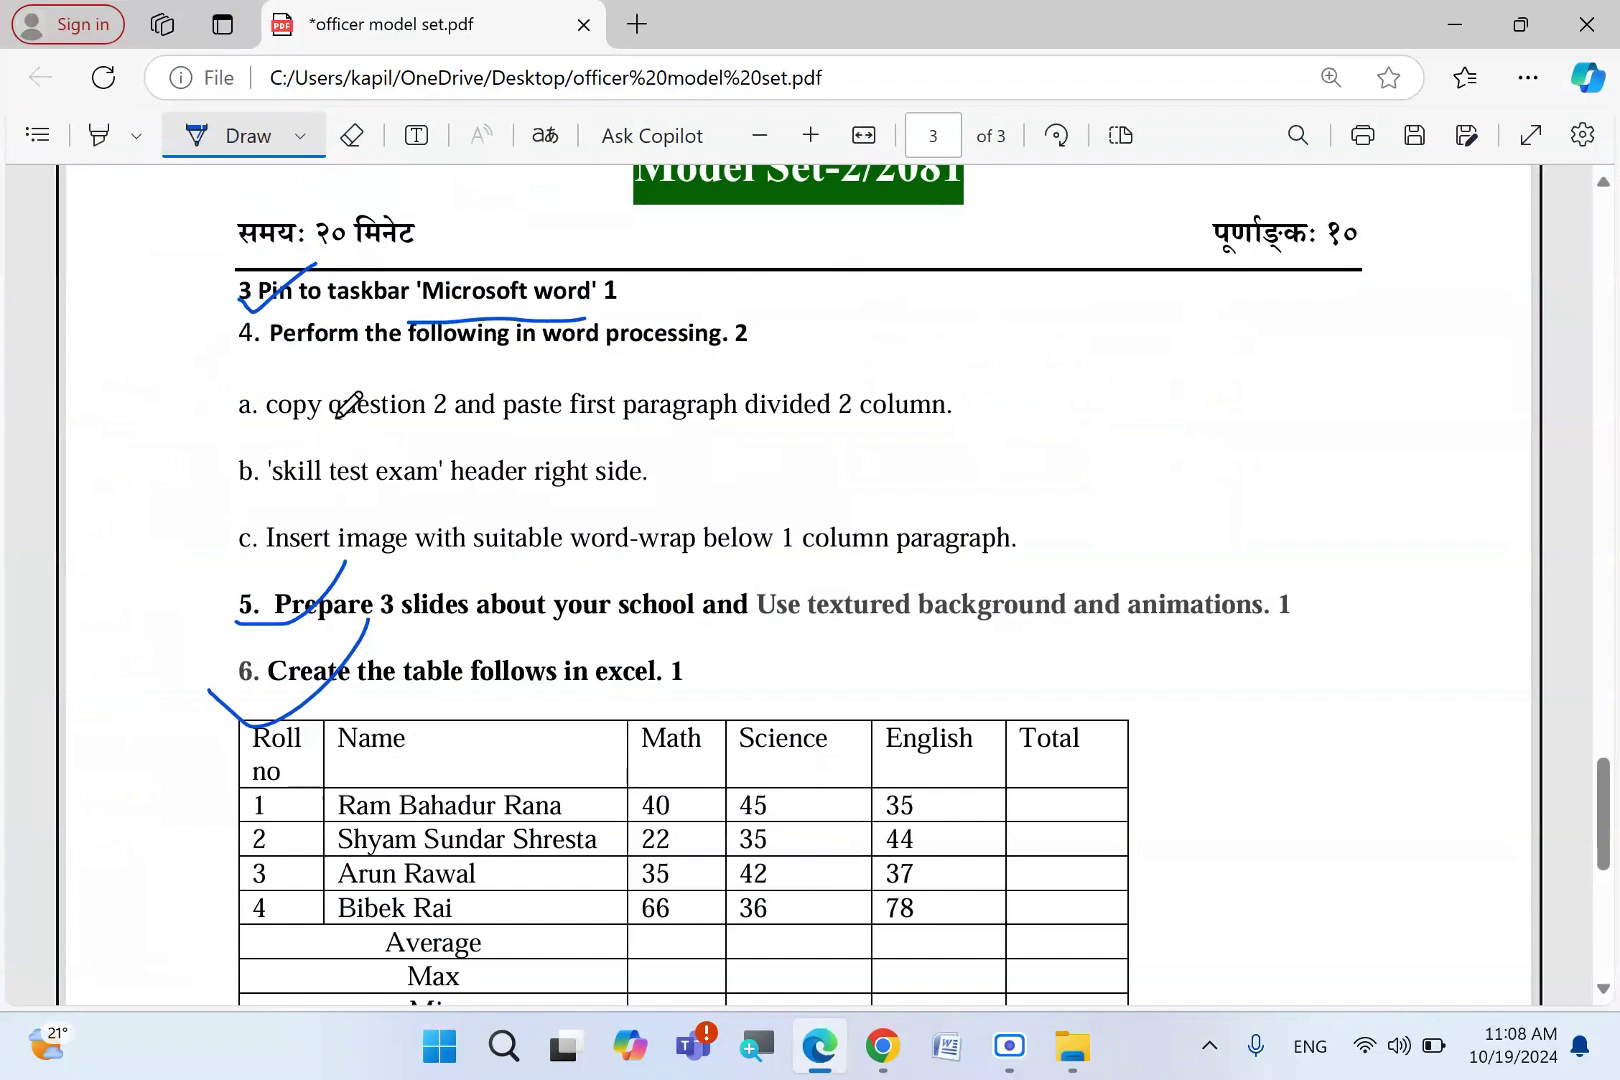
pyautogui.moveTo(218, 318); pyautogui.dragTo(301, 279)
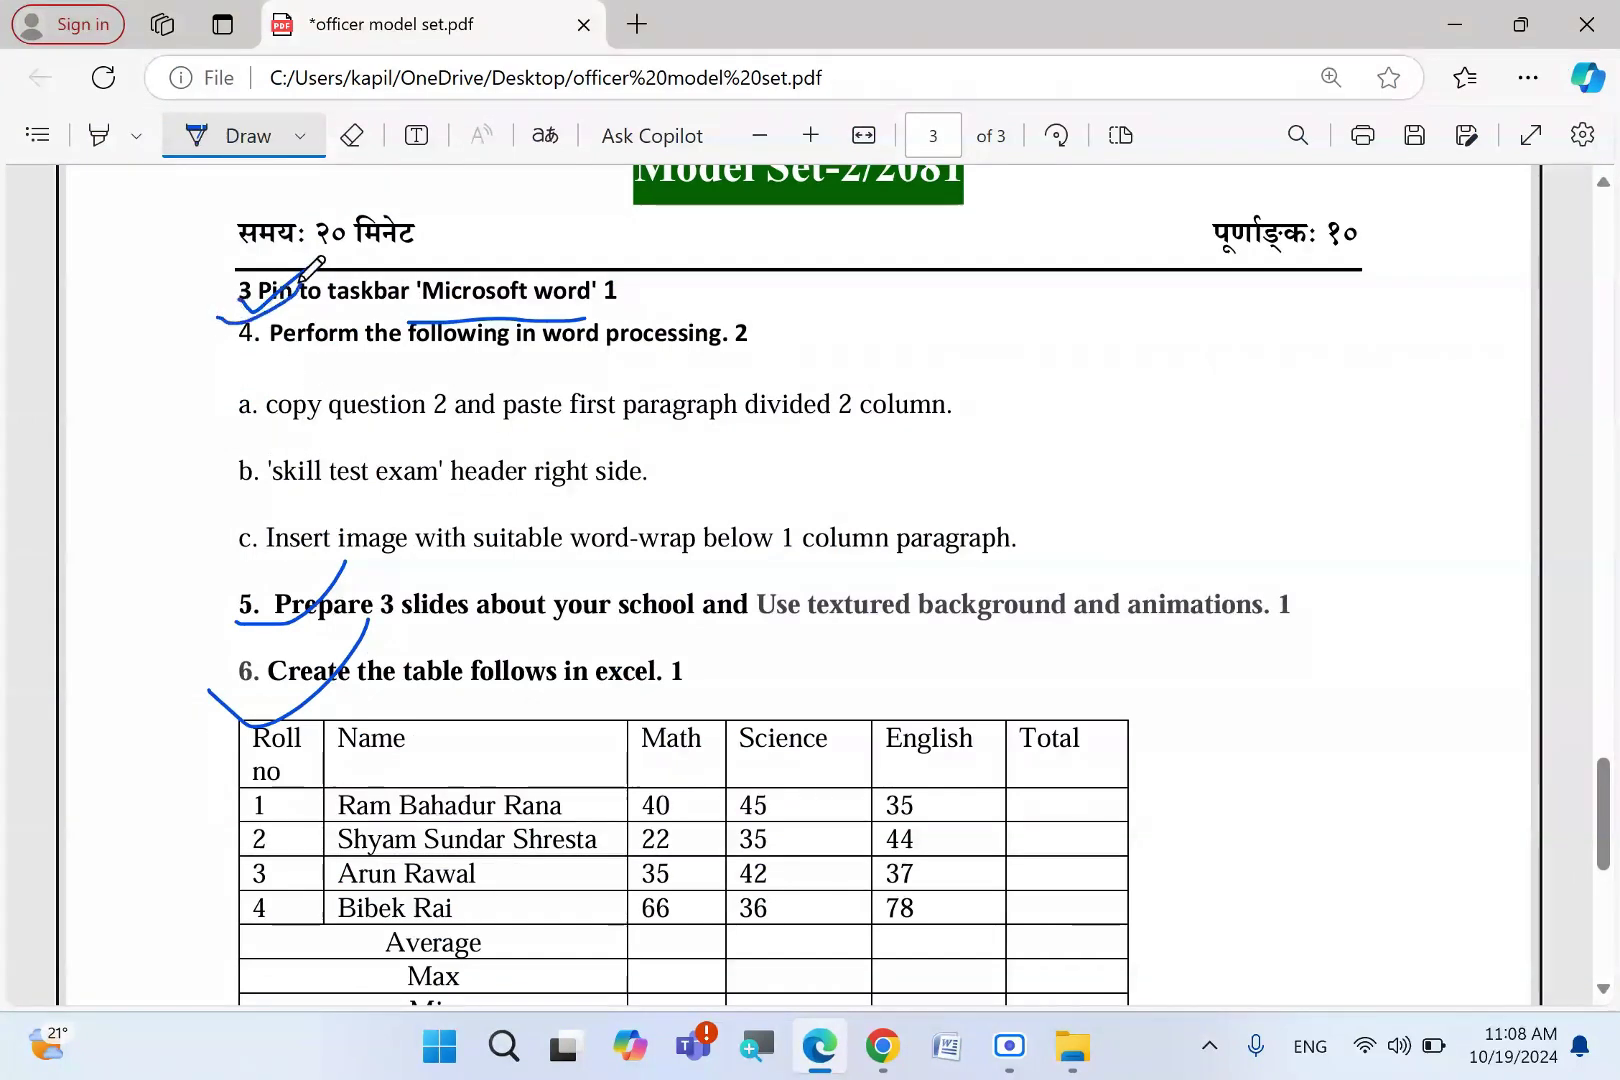
pyautogui.moveTo(466, 305)
pyautogui.mouseDown()
pyautogui.moveTo(598, 303)
pyautogui.moveTo(584, 281)
pyautogui.mouseUp()
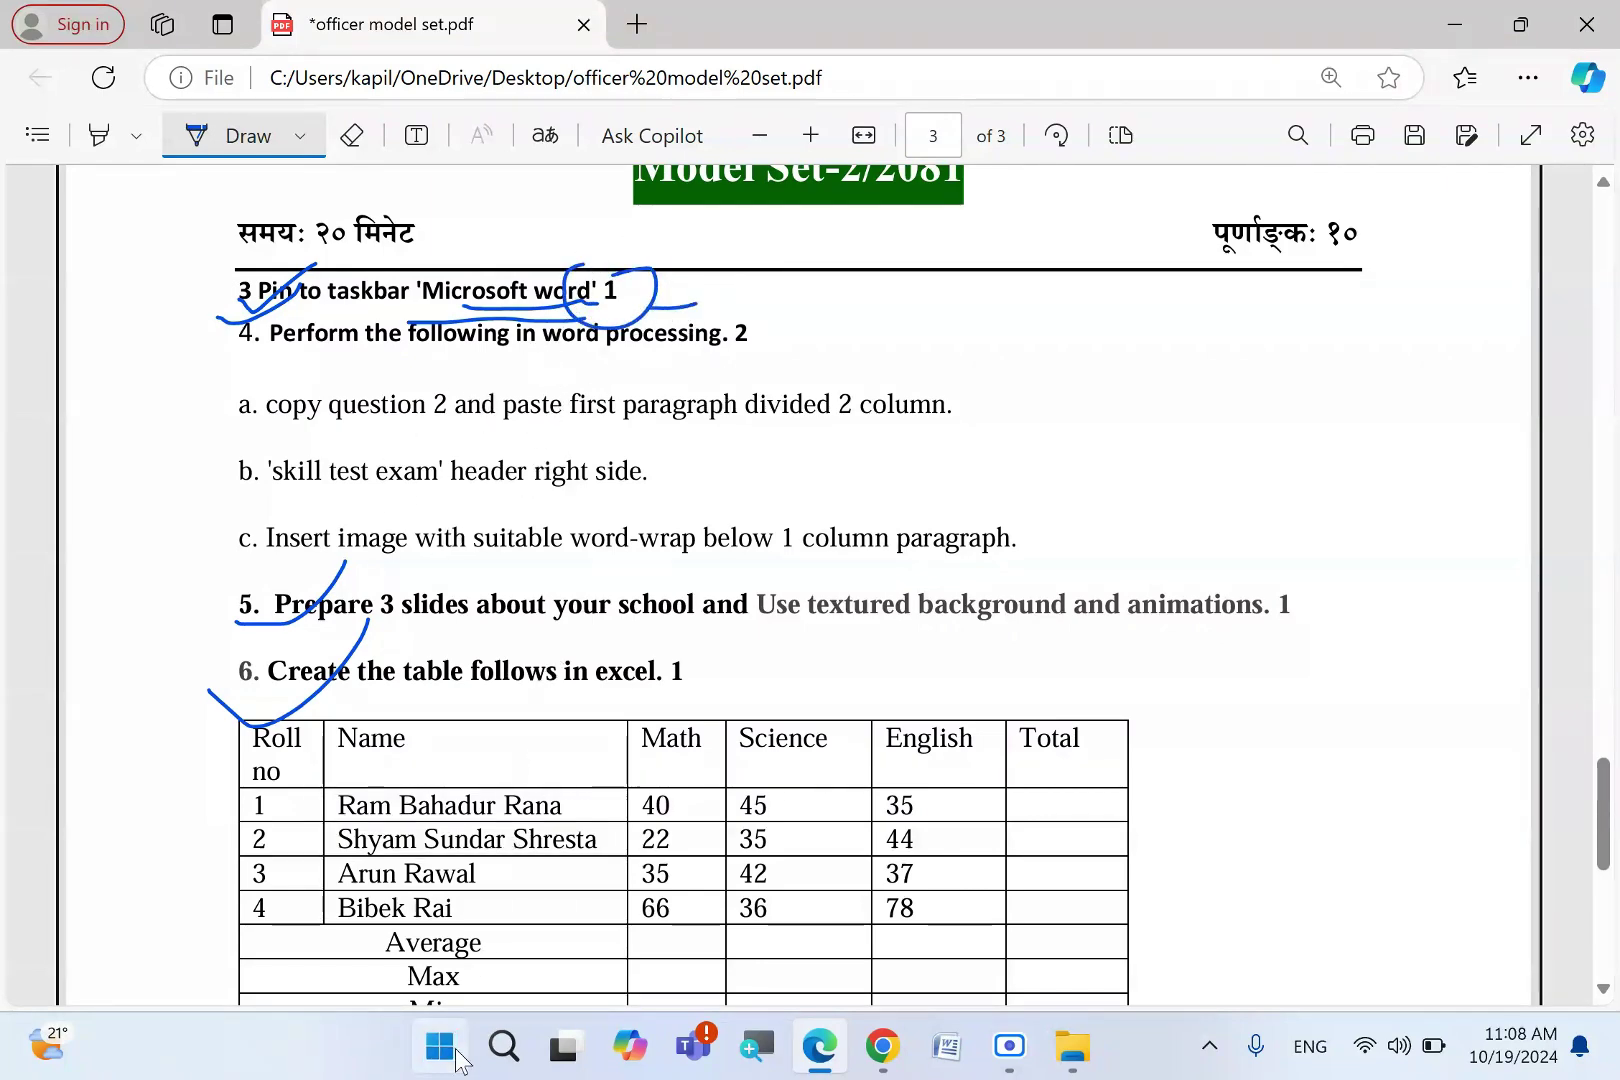
# - Launch Word 2013 from the Start menu search
pyautogui.click(452, 1056)
pyautogui.write('w')
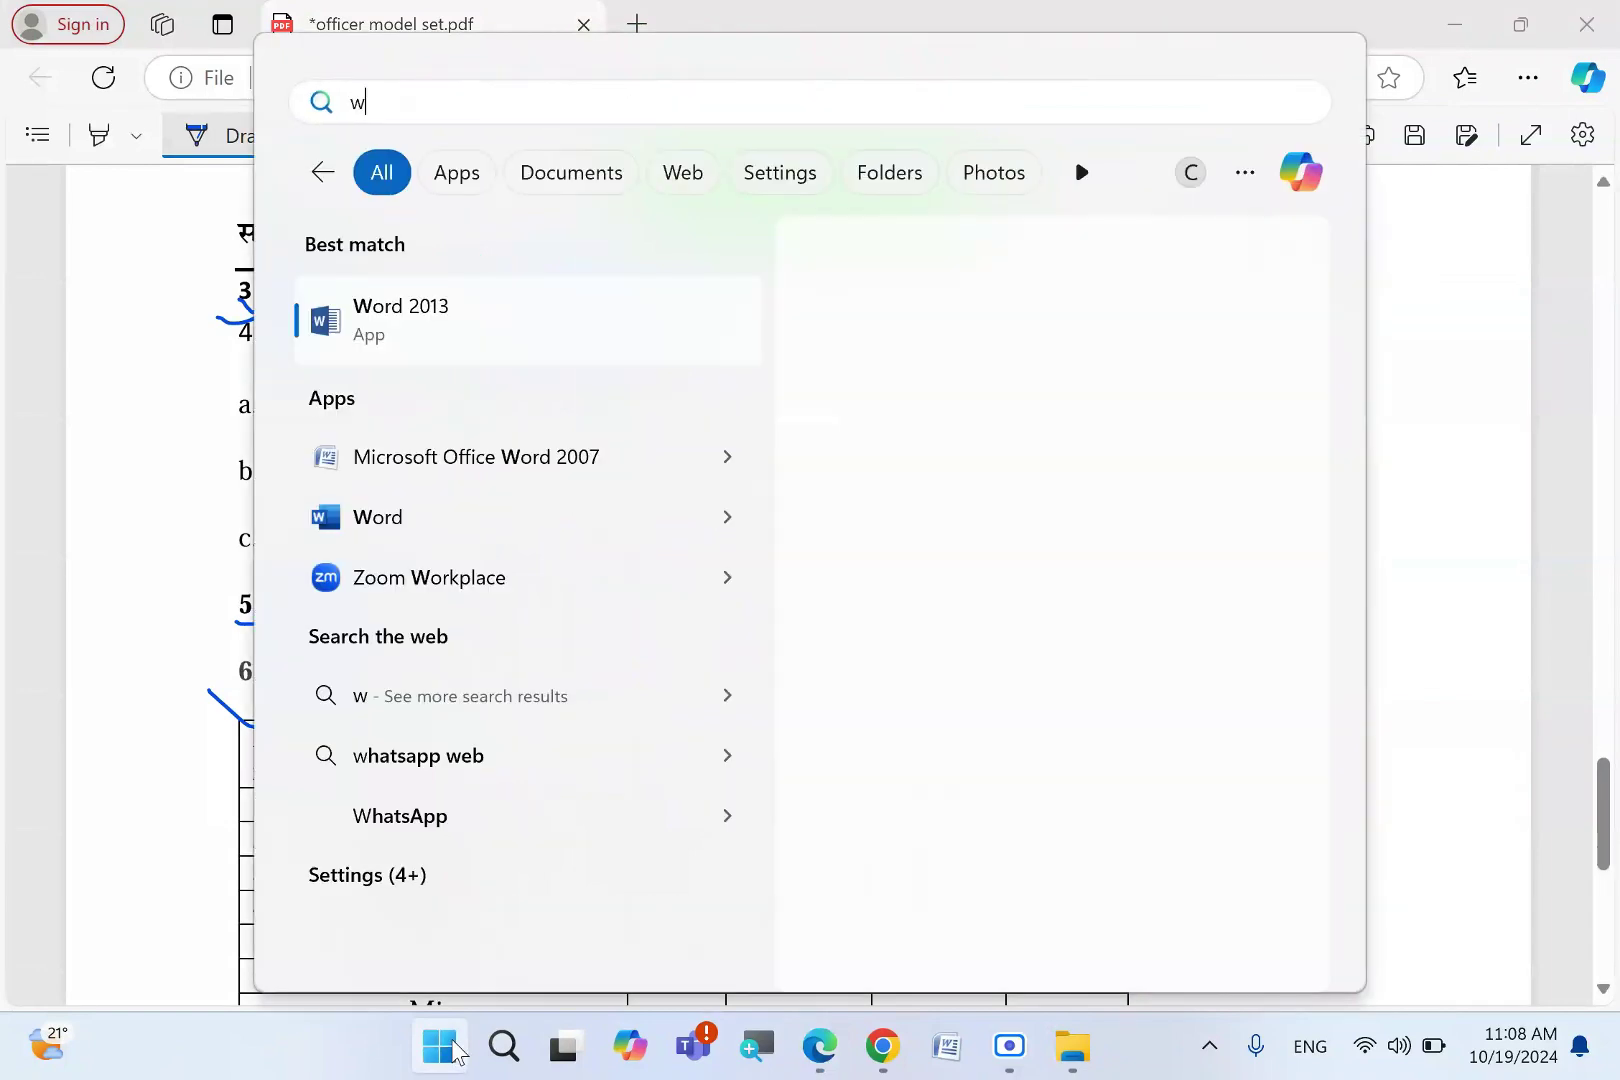
pyautogui.click(546, 325)
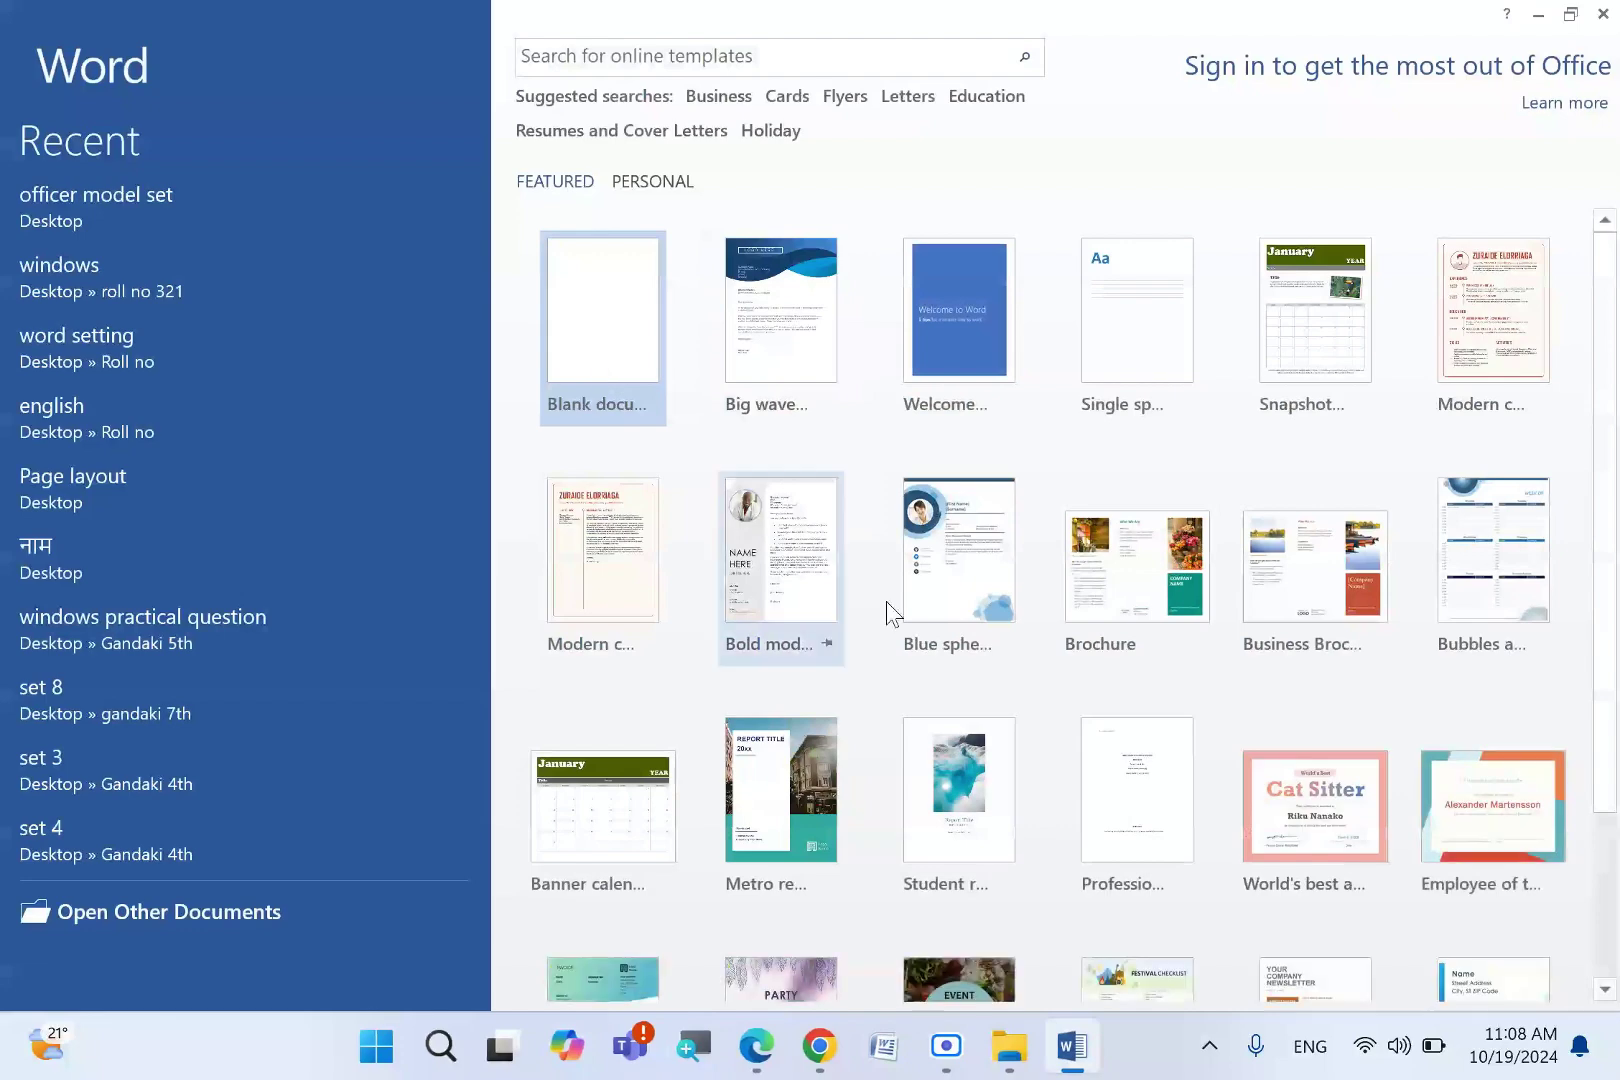
# - Snip a screenshot of Word 2013's taskbar jump list showing its Pin to taskbar option
pyautogui.rightClick(1086, 1066)
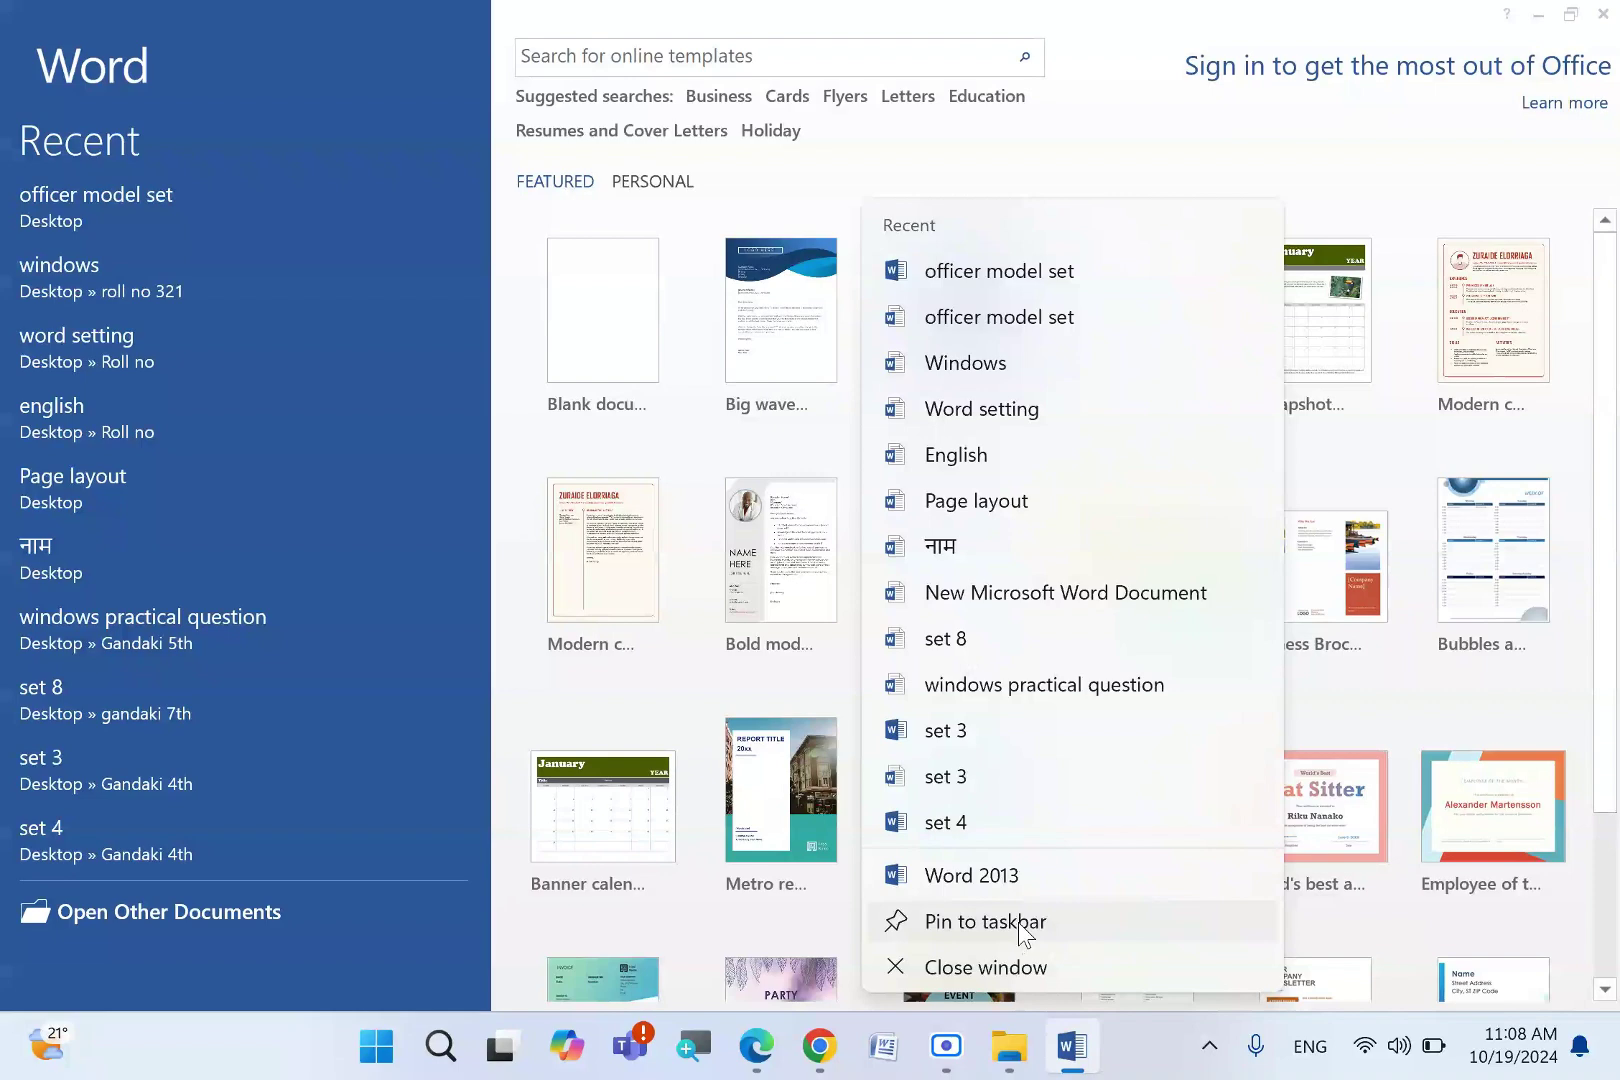
pyautogui.press('super+shift+s')
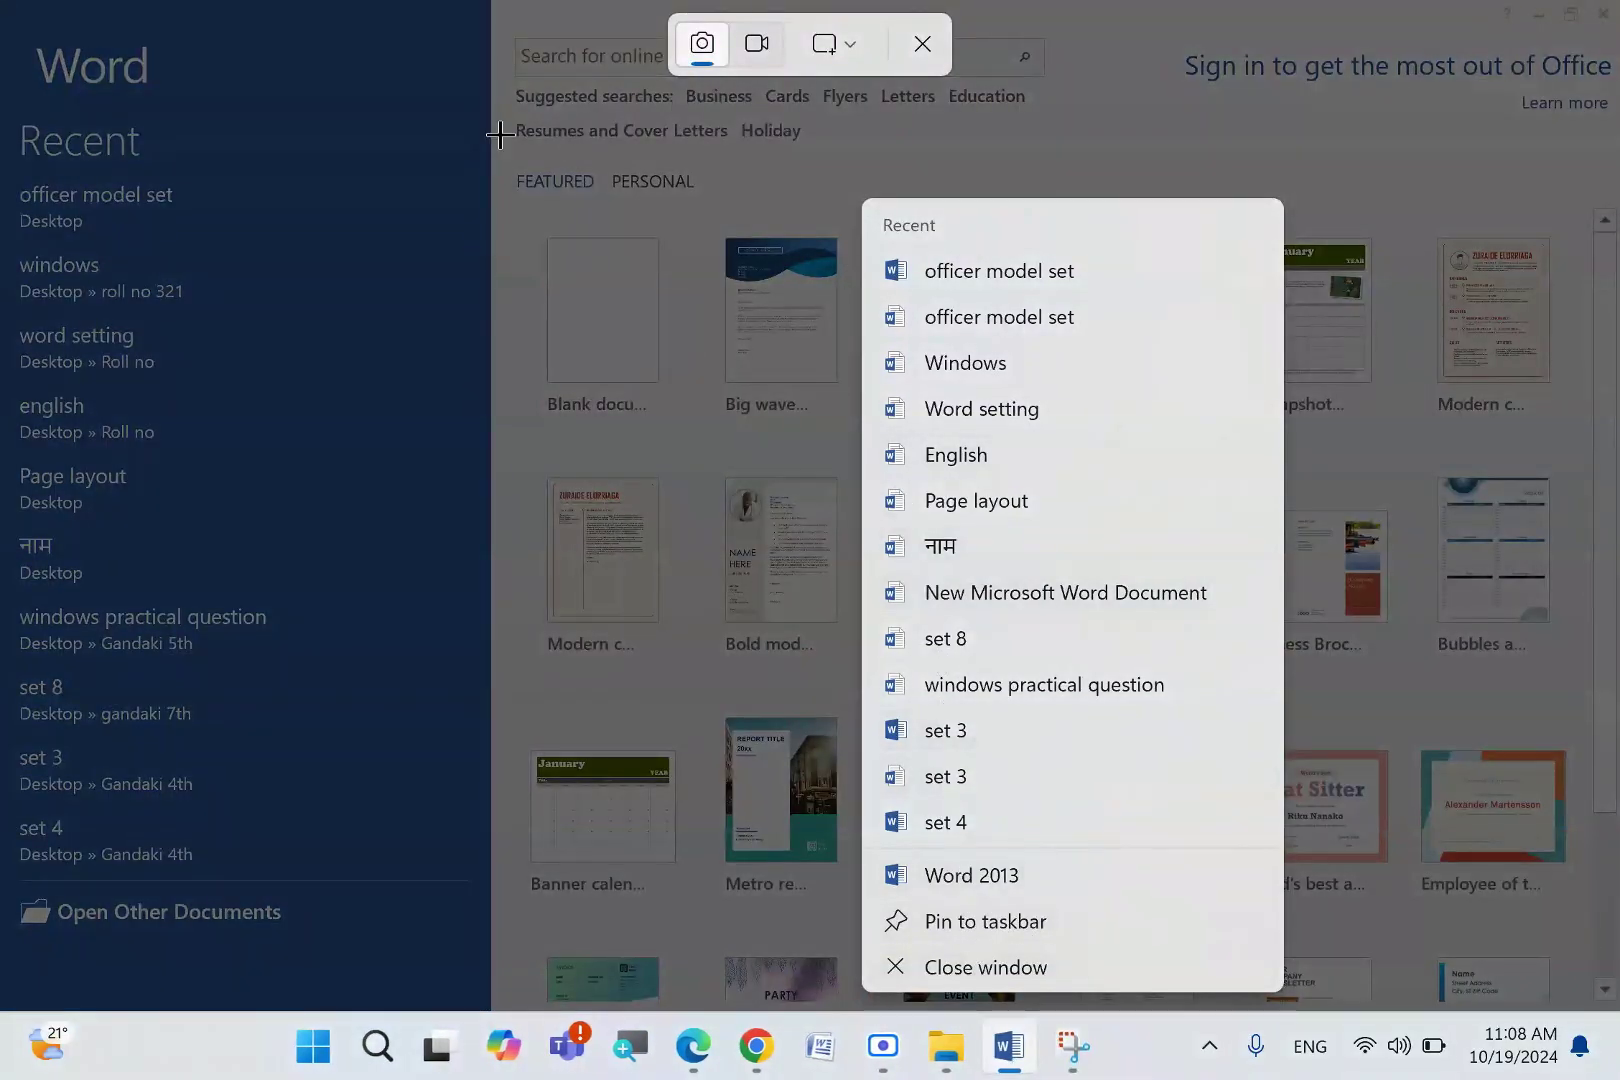
pyautogui.moveTo(501, 81); pyautogui.dragTo(1523, 1004)
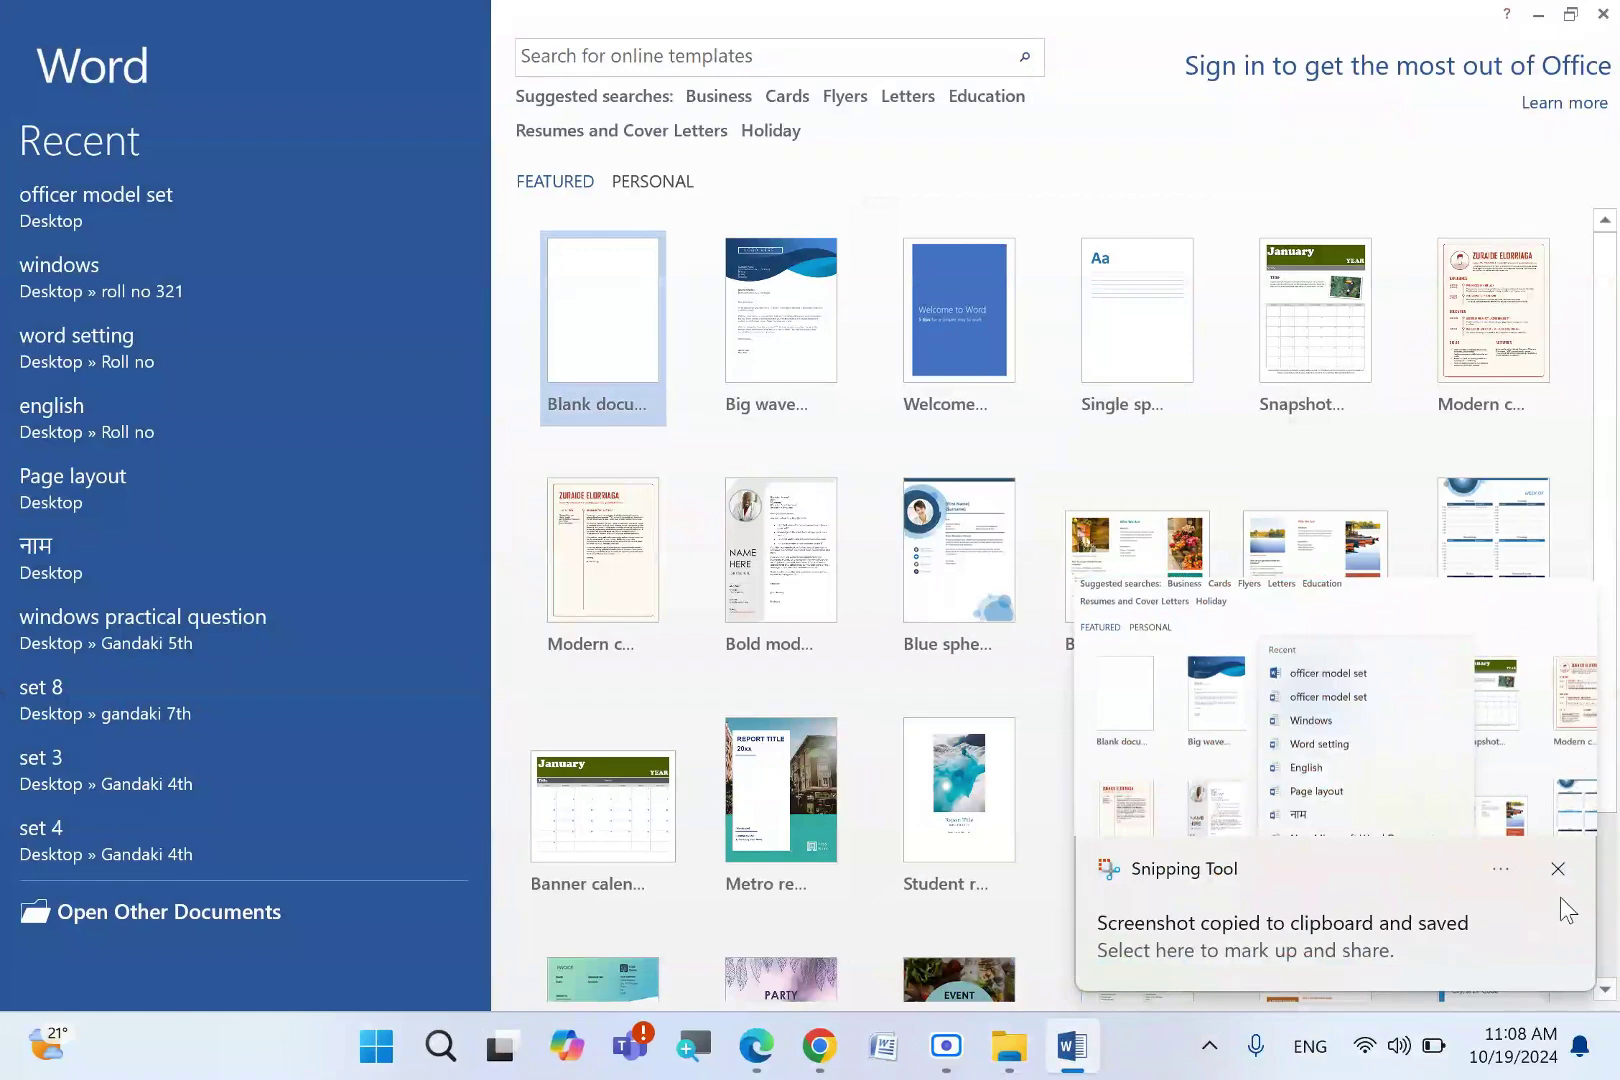
pyautogui.click(1558, 868)
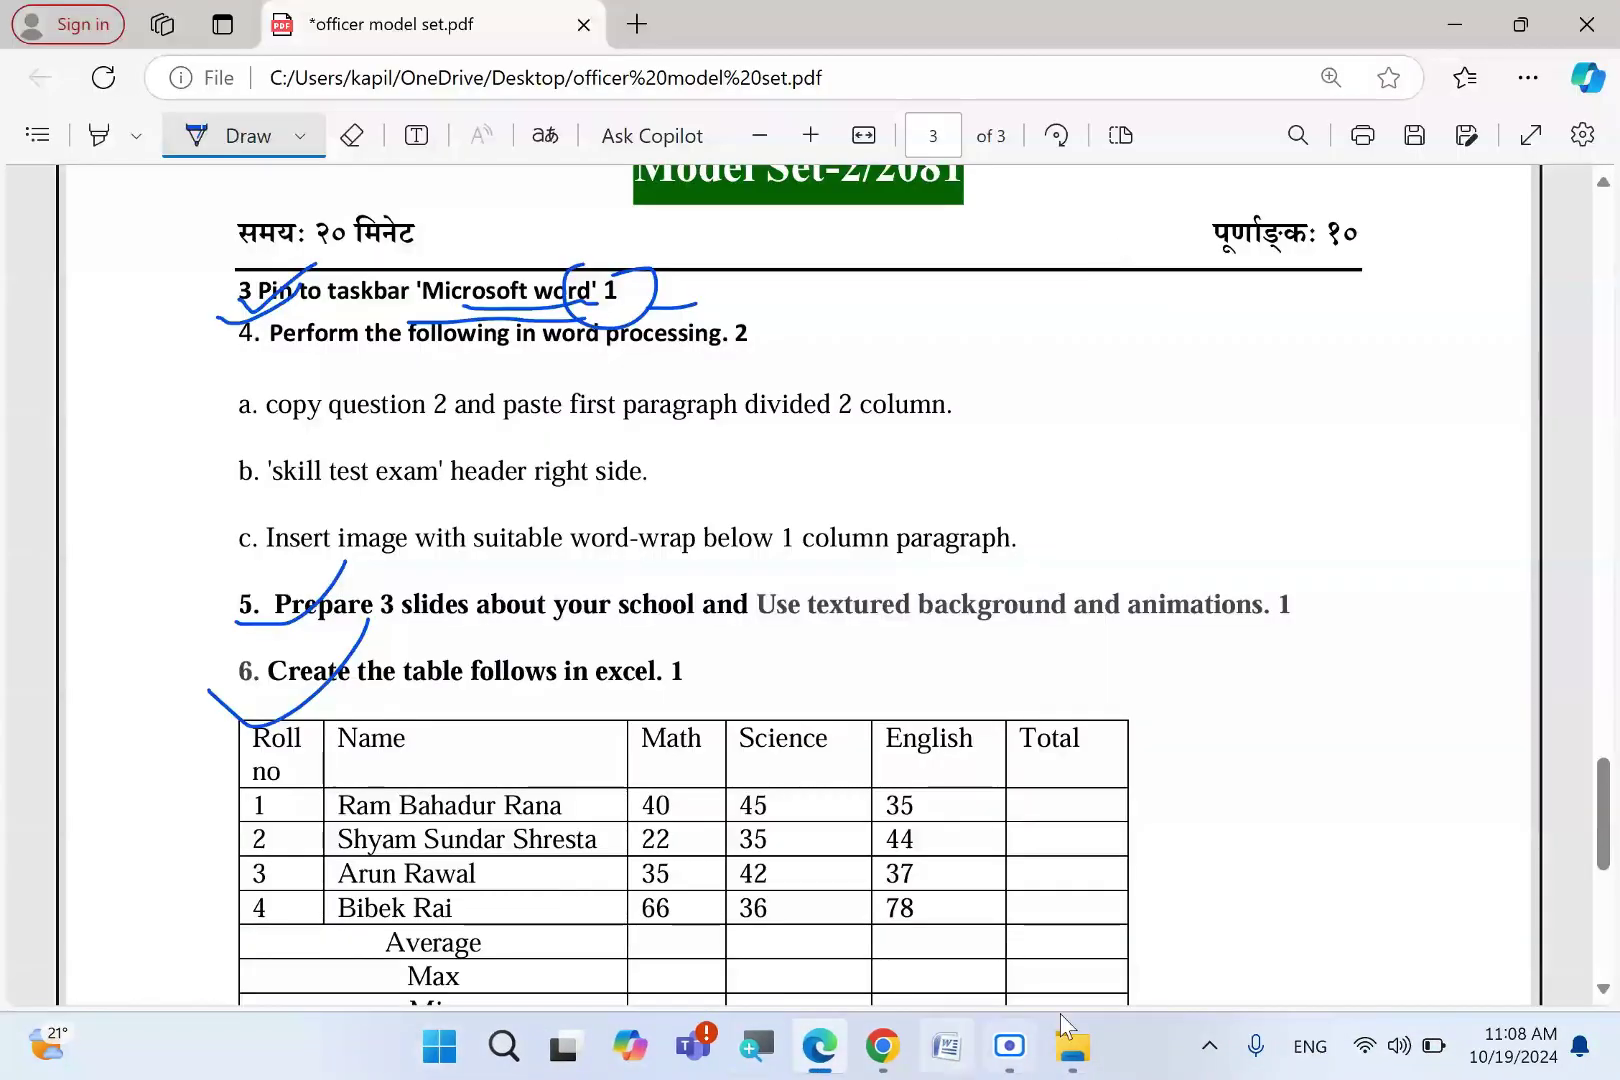
# - Save the jump-list screenshot into 'windows setting', then open 'word setting' in Word
pyautogui.click(1072, 1046)
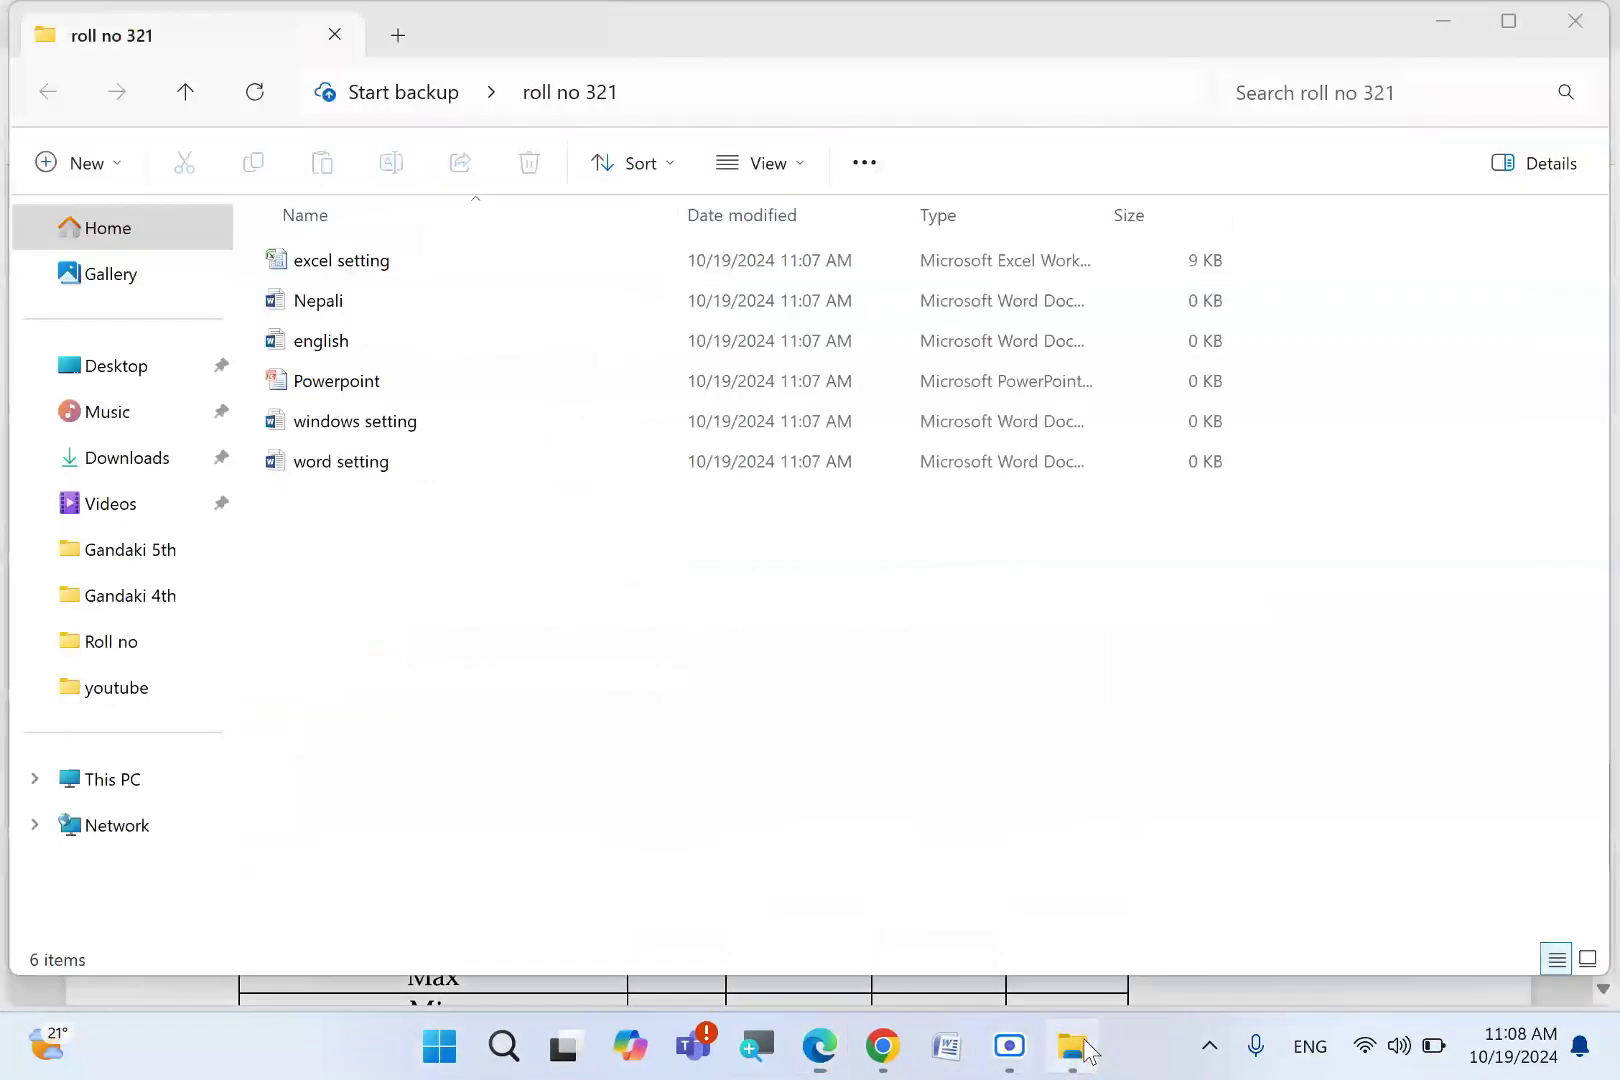
pyautogui.doubleClick(444, 430)
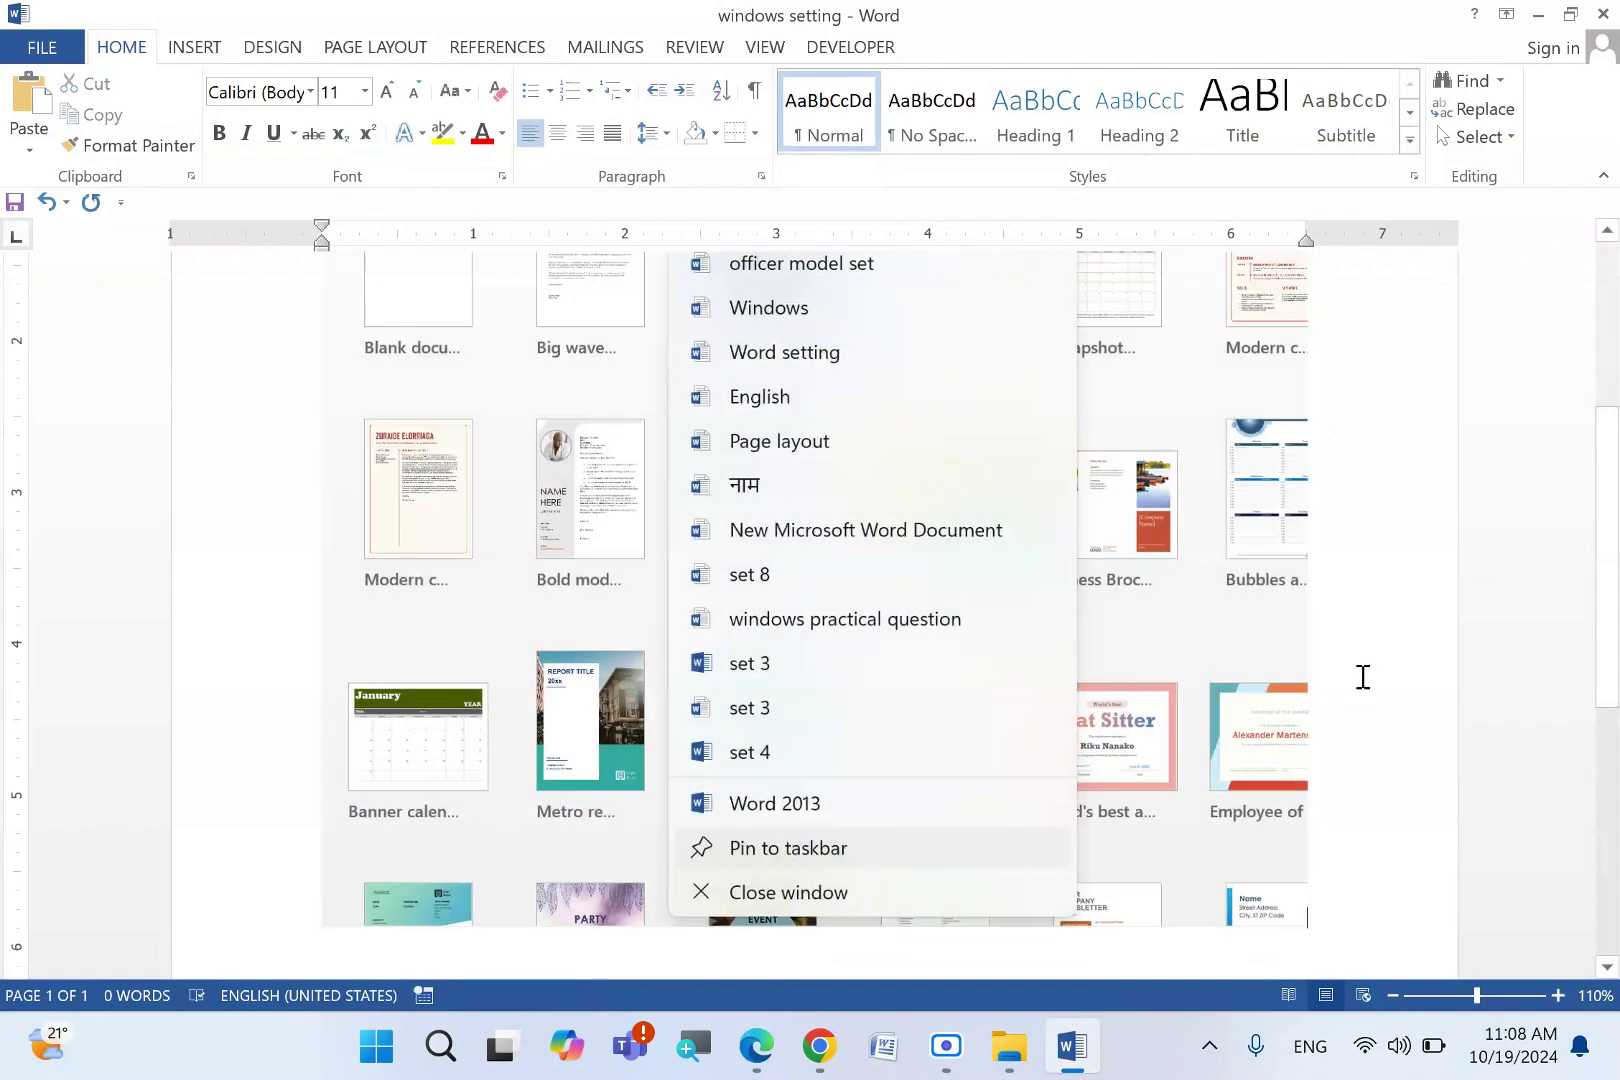
pyautogui.scroll(-5, 973, 712)
pyautogui.hotkey('alt', 'F4')
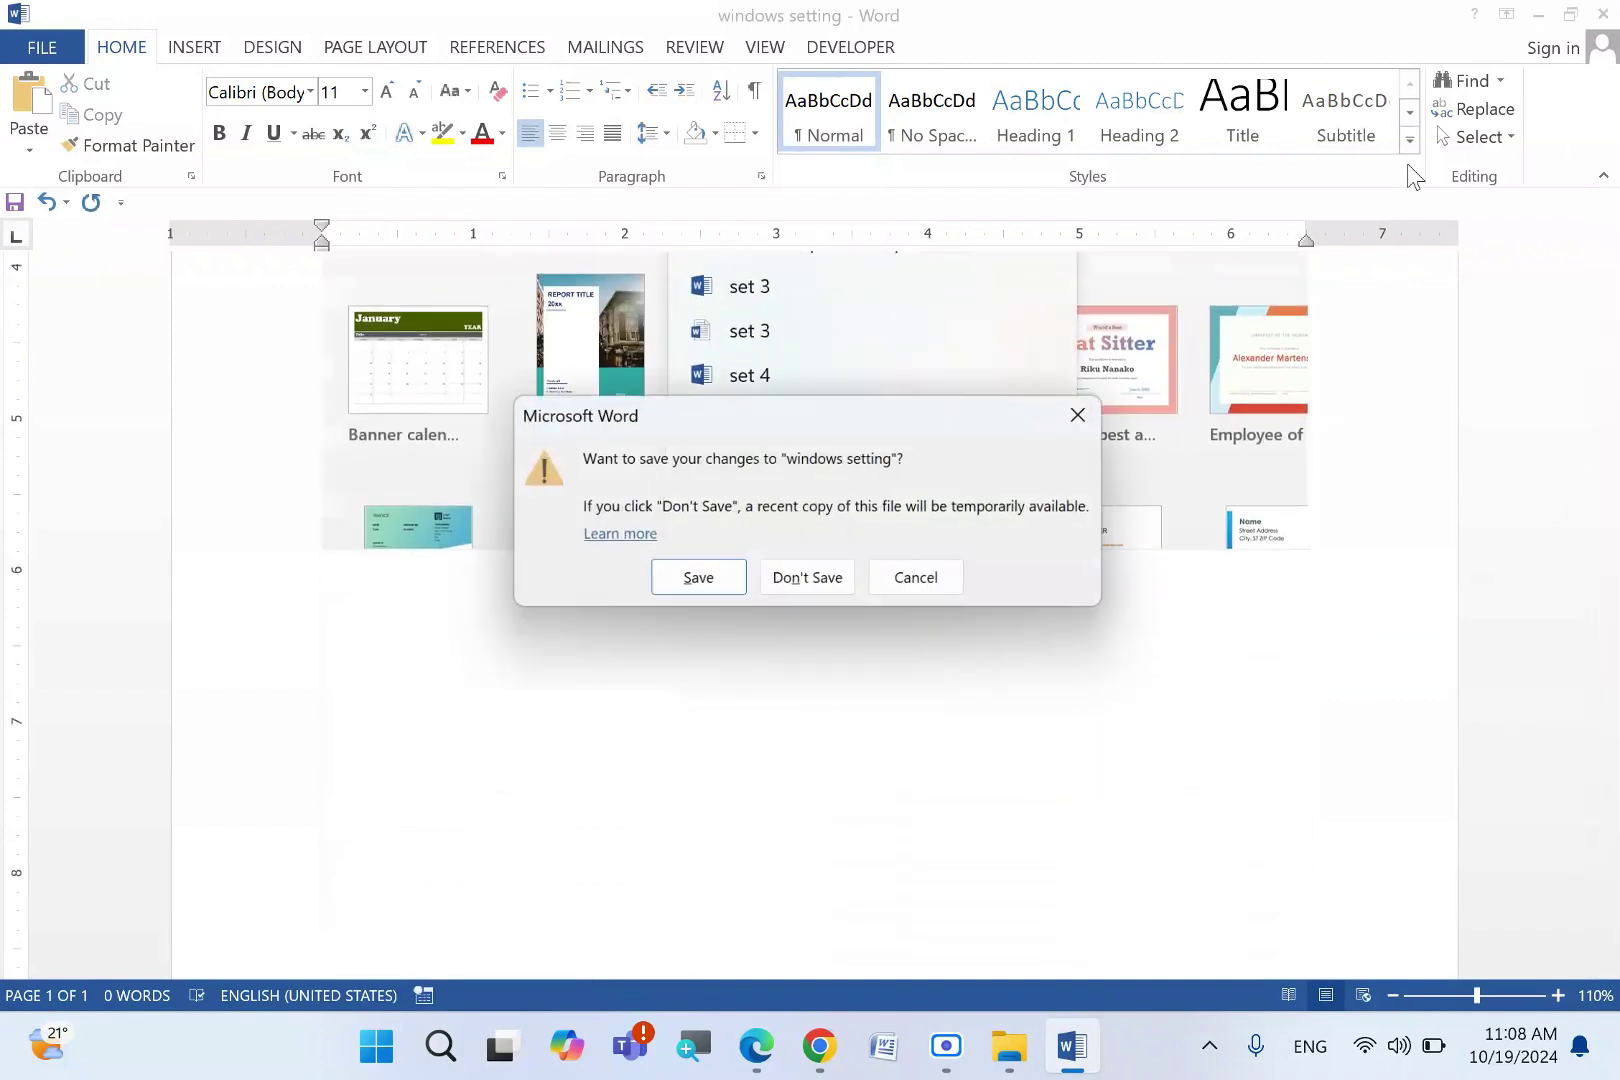
pyautogui.click(696, 582)
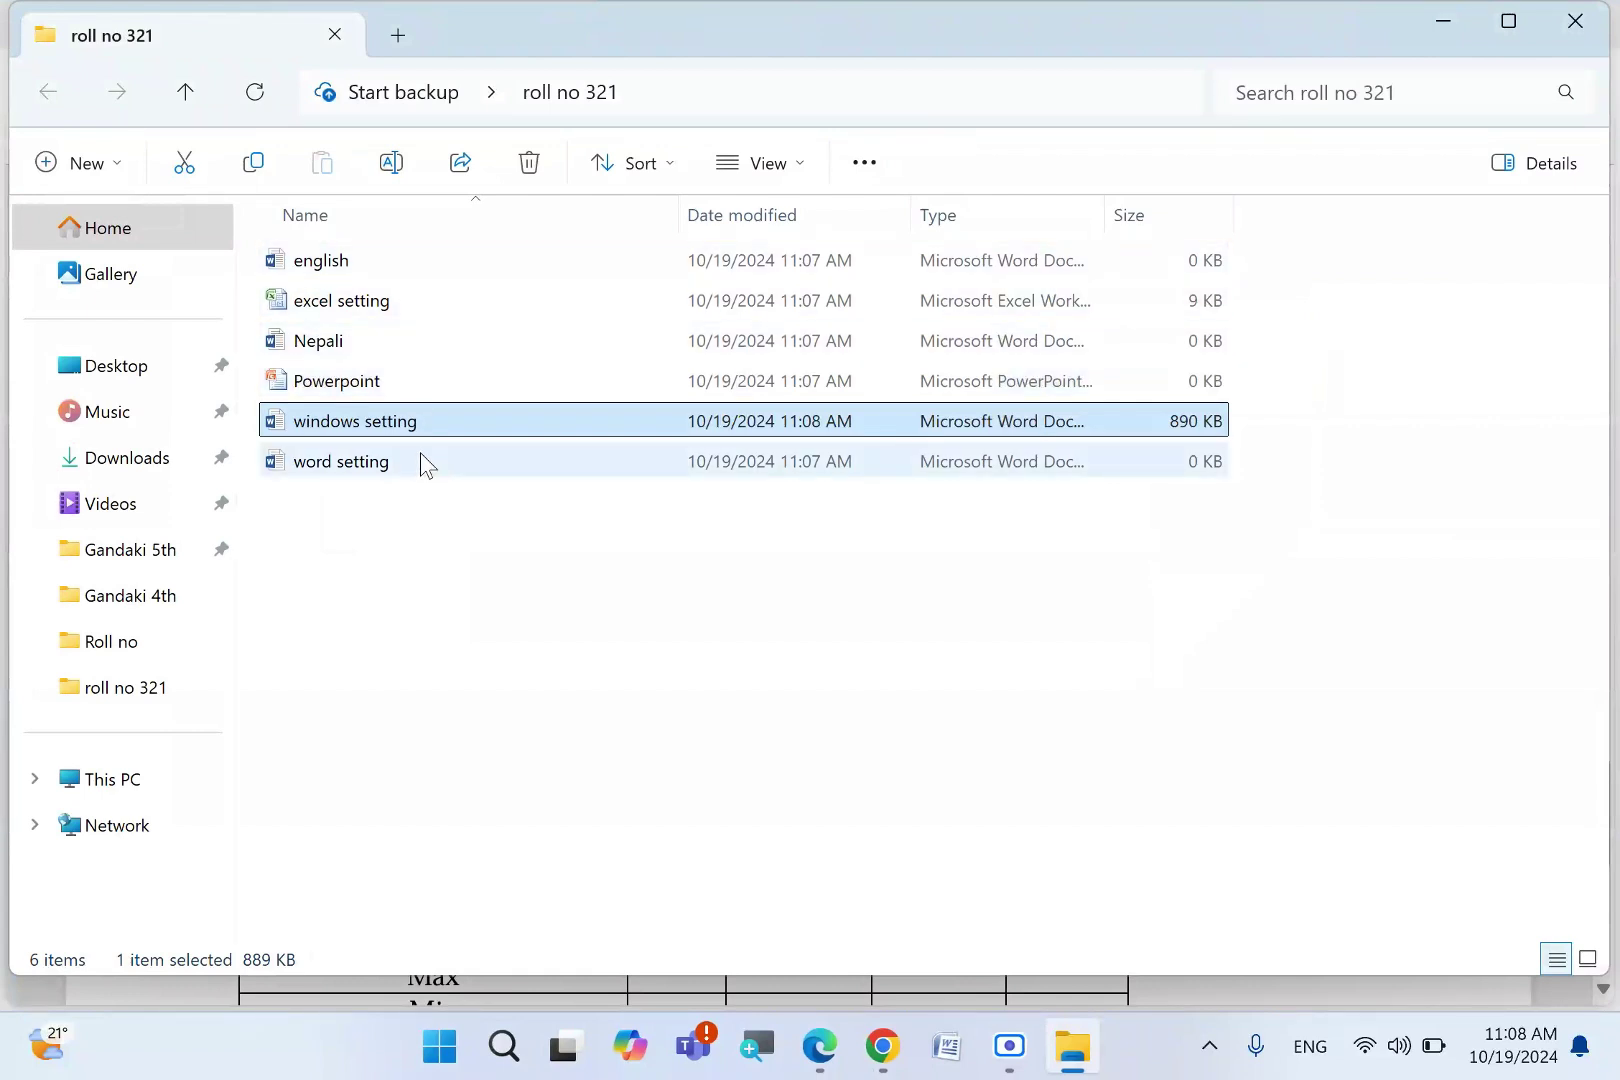
pyautogui.doubleClick(420, 463)
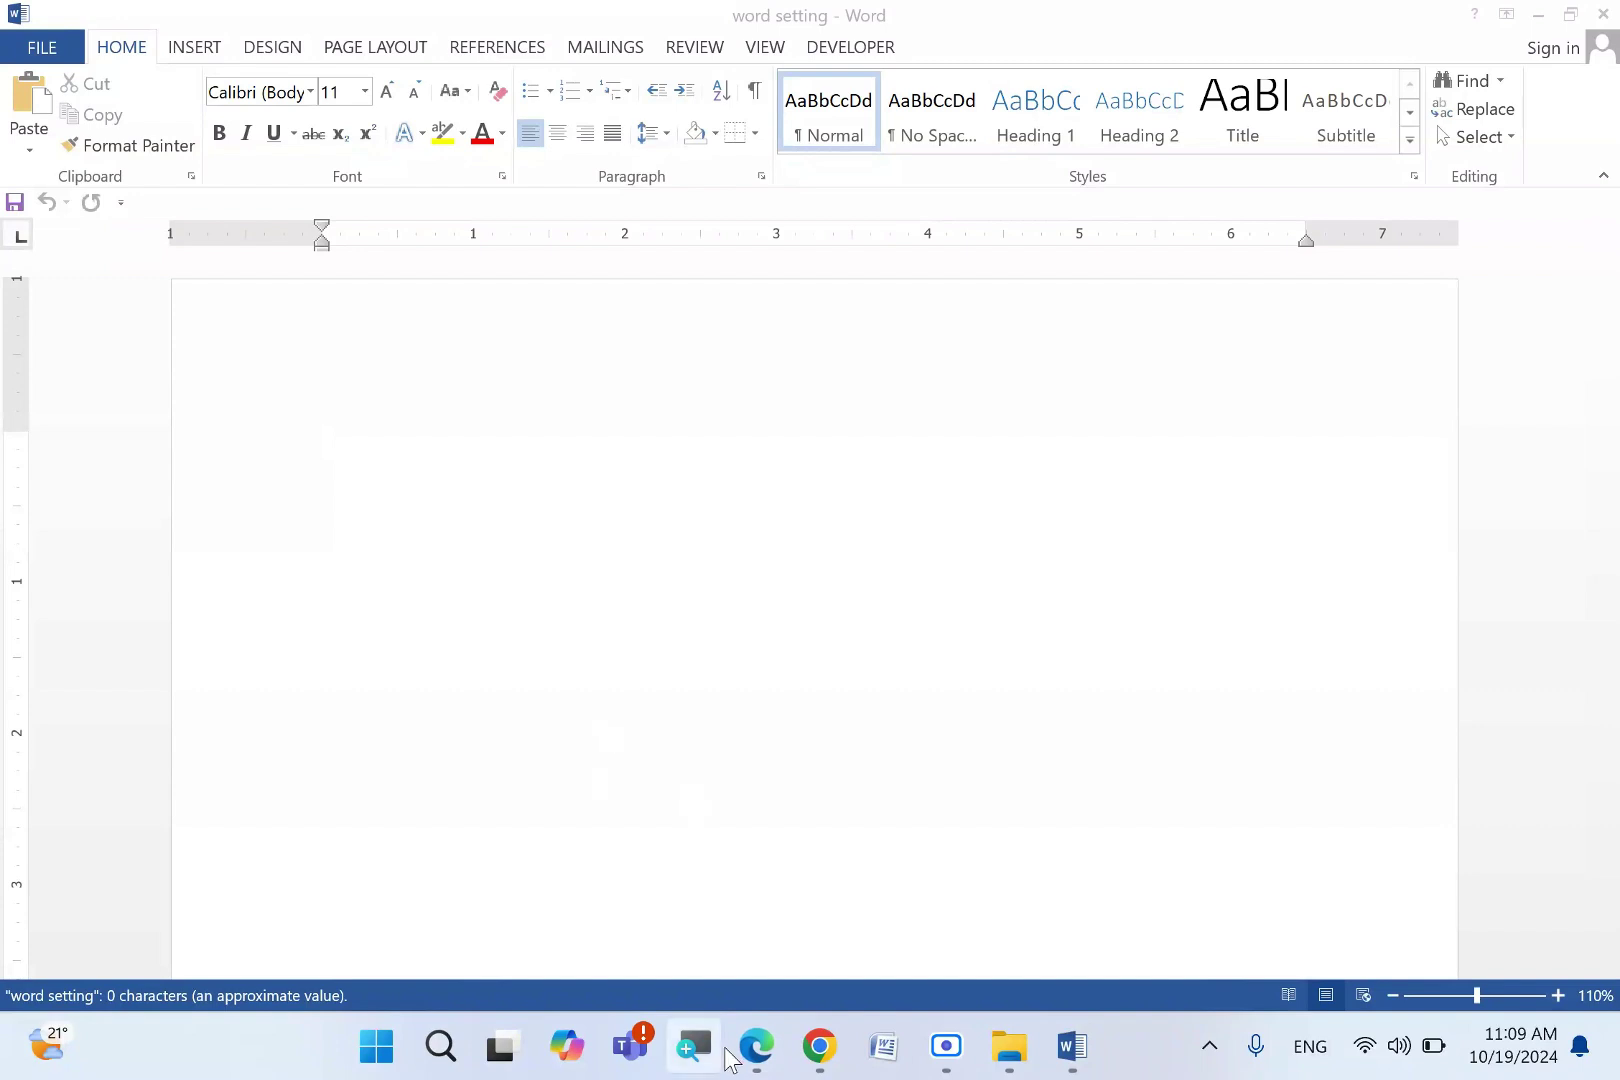
# - On the exam PDF, mark question 2 and circle its two-column requirement
pyautogui.click(756, 1046)
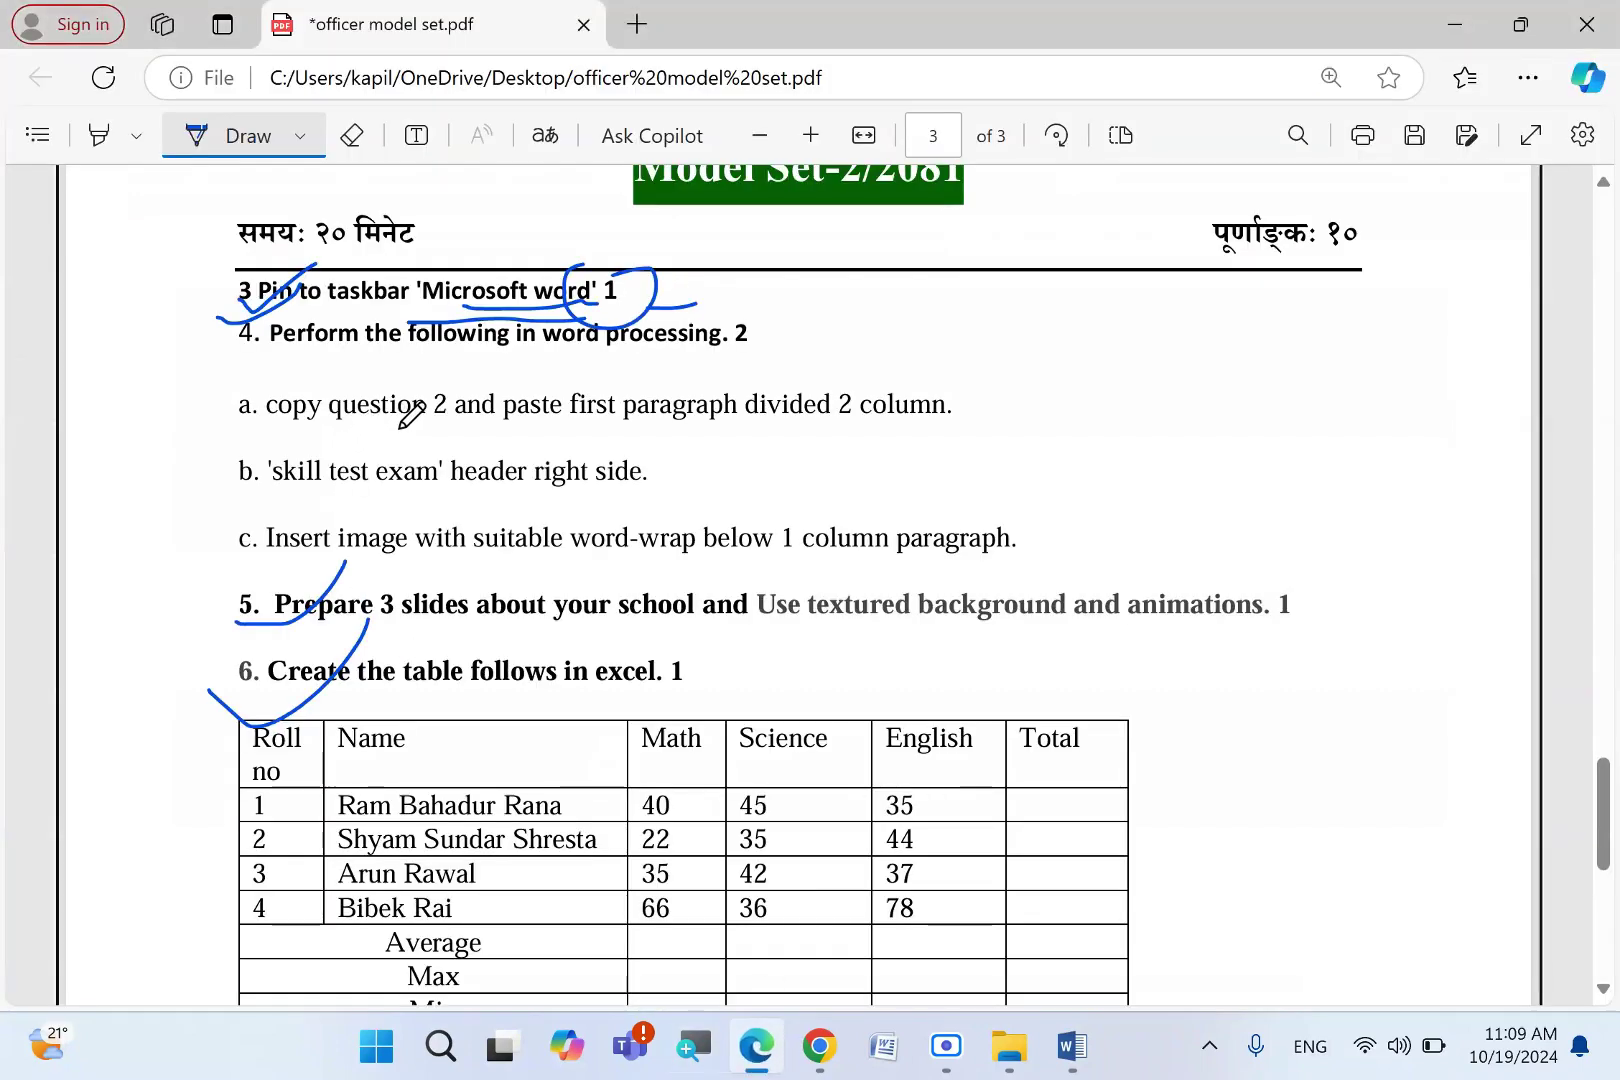
pyautogui.moveTo(401, 431); pyautogui.dragTo(487, 402)
pyautogui.moveTo(602, 432); pyautogui.dragTo(679, 431)
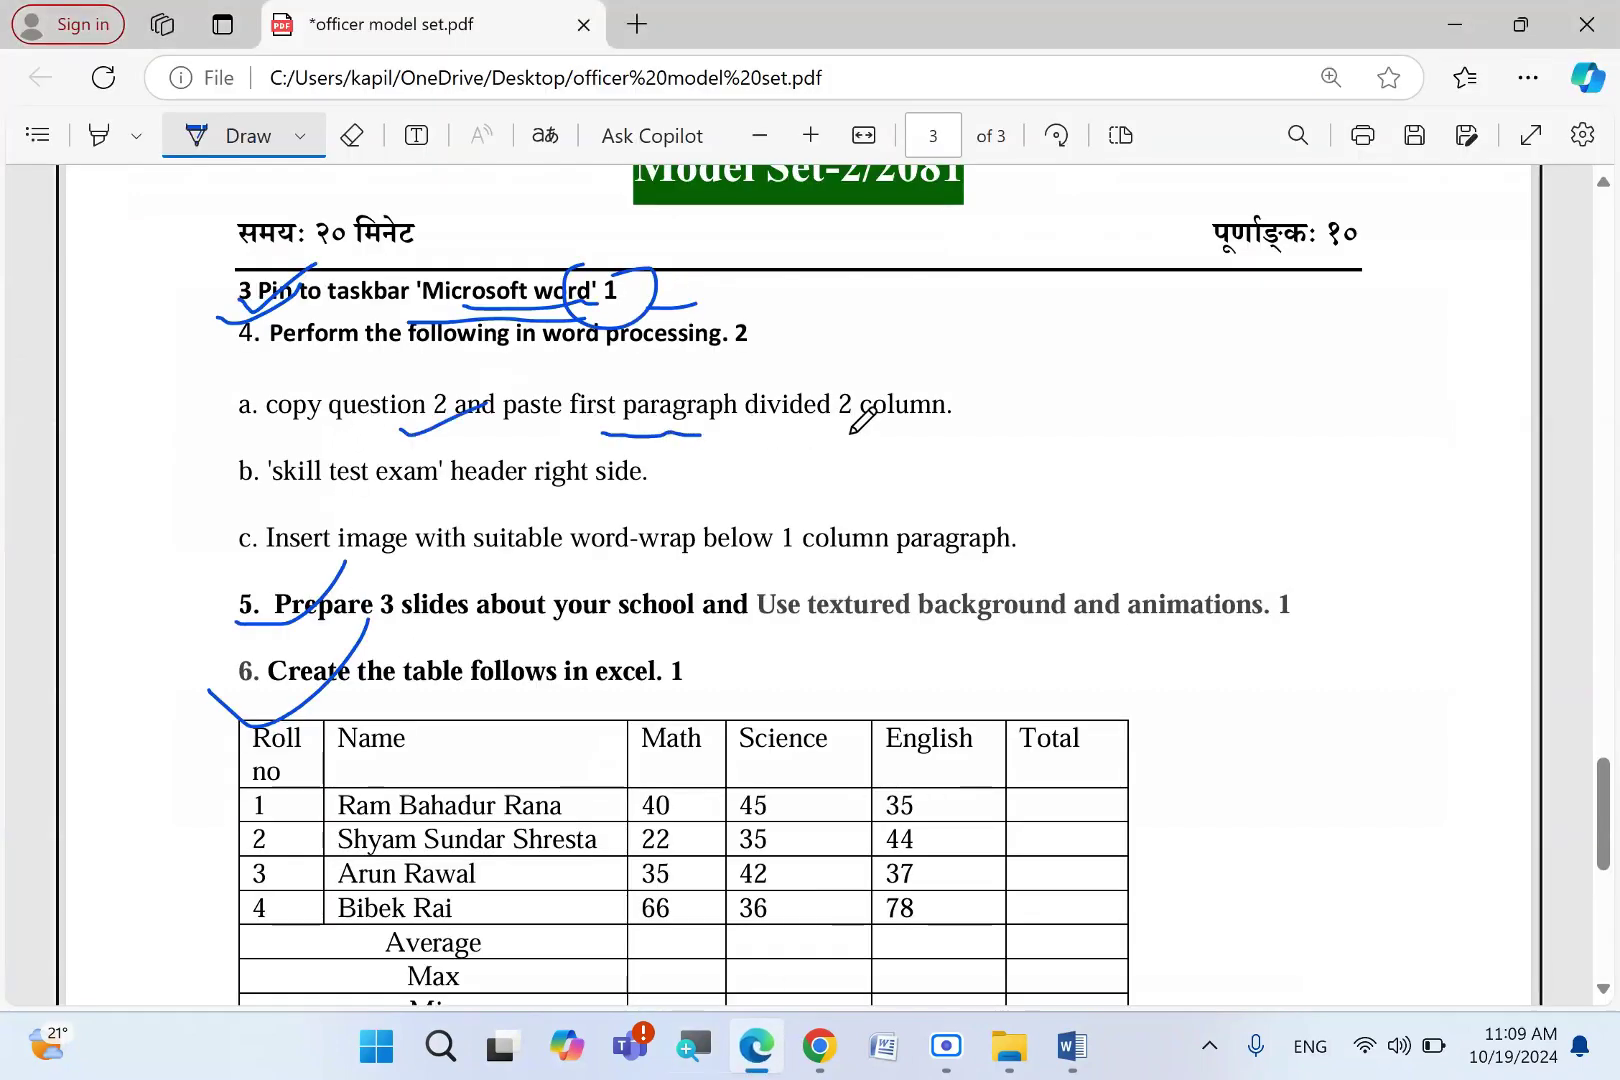
pyautogui.moveTo(886, 377)
pyautogui.mouseDown()
pyautogui.moveTo(930, 438)
pyautogui.moveTo(912, 441)
pyautogui.mouseUp()
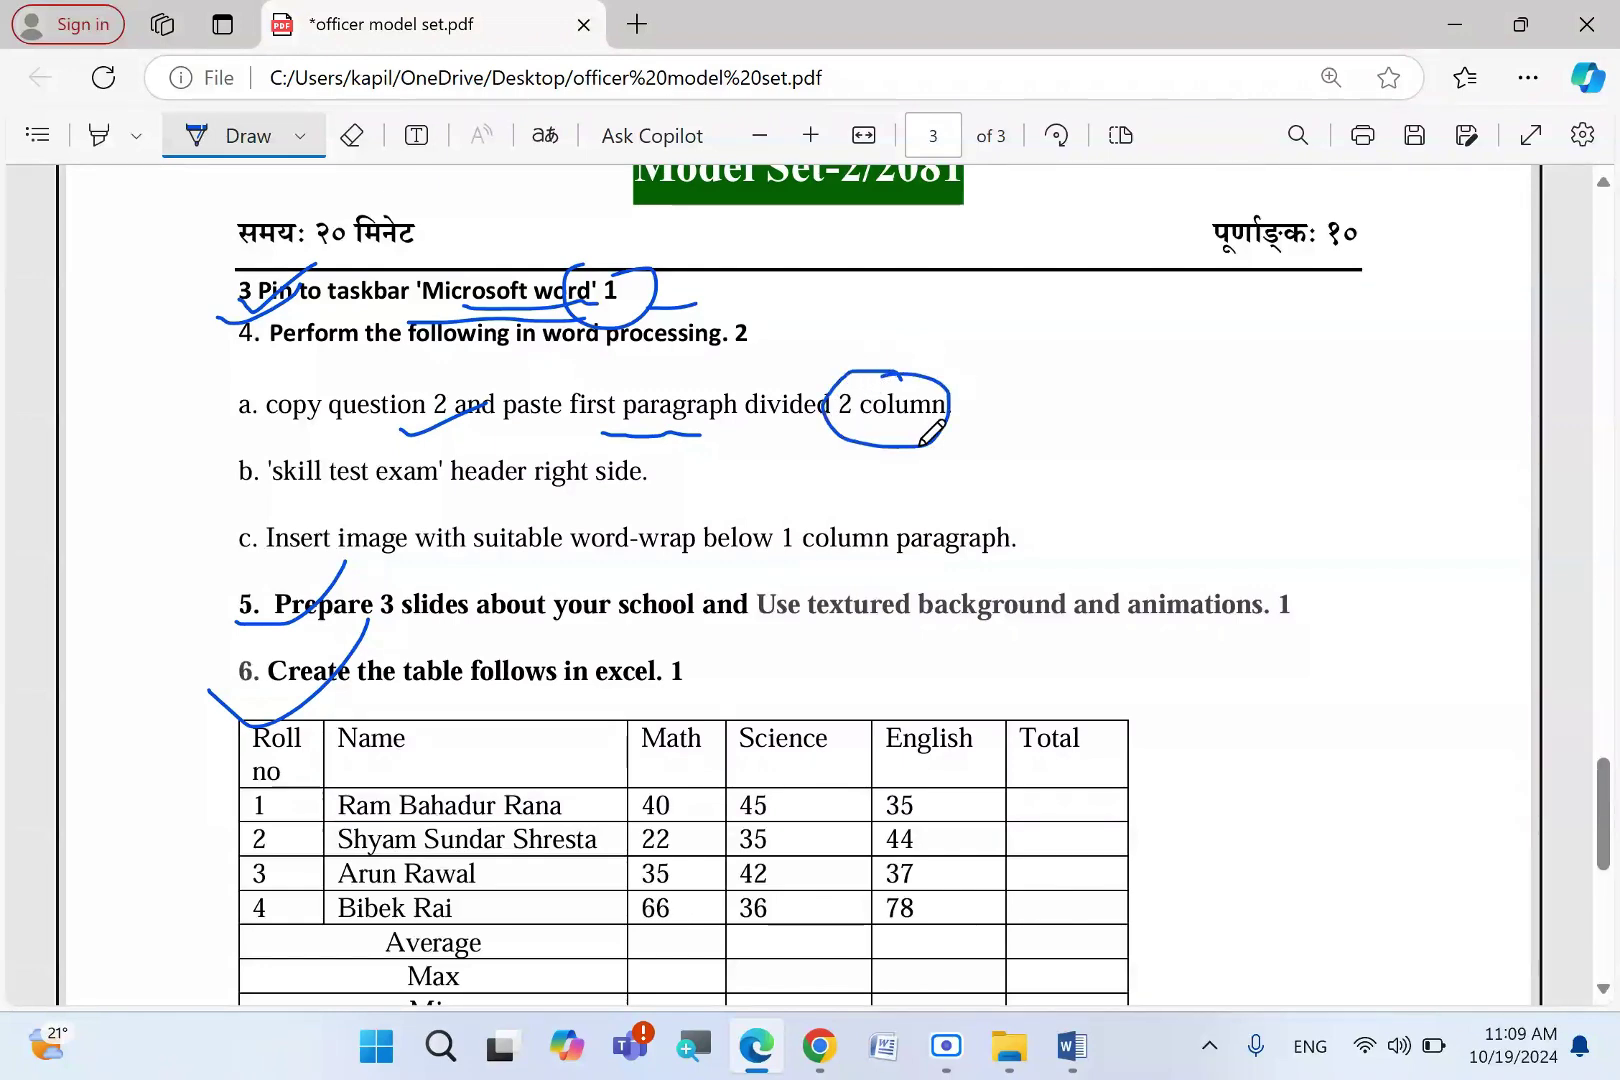
# - Fill 'word setting' with five sample paragraphs using =rand()
pyautogui.click(1071, 1046)
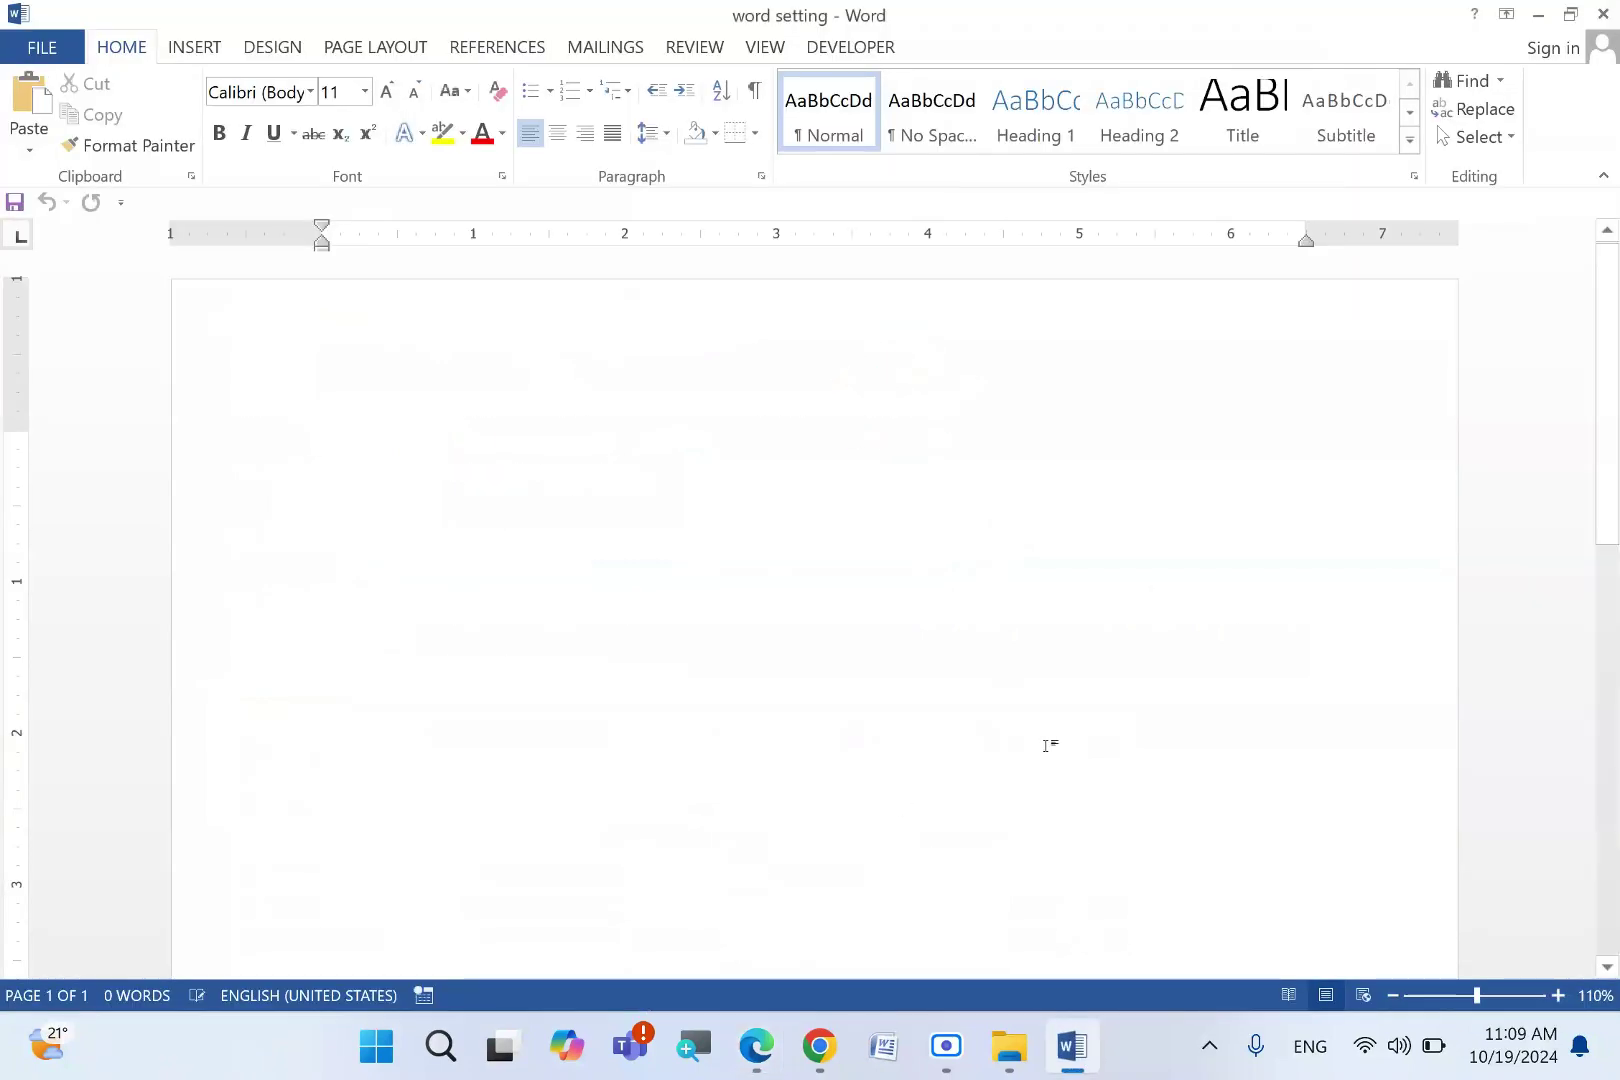
pyautogui.write('=rand')
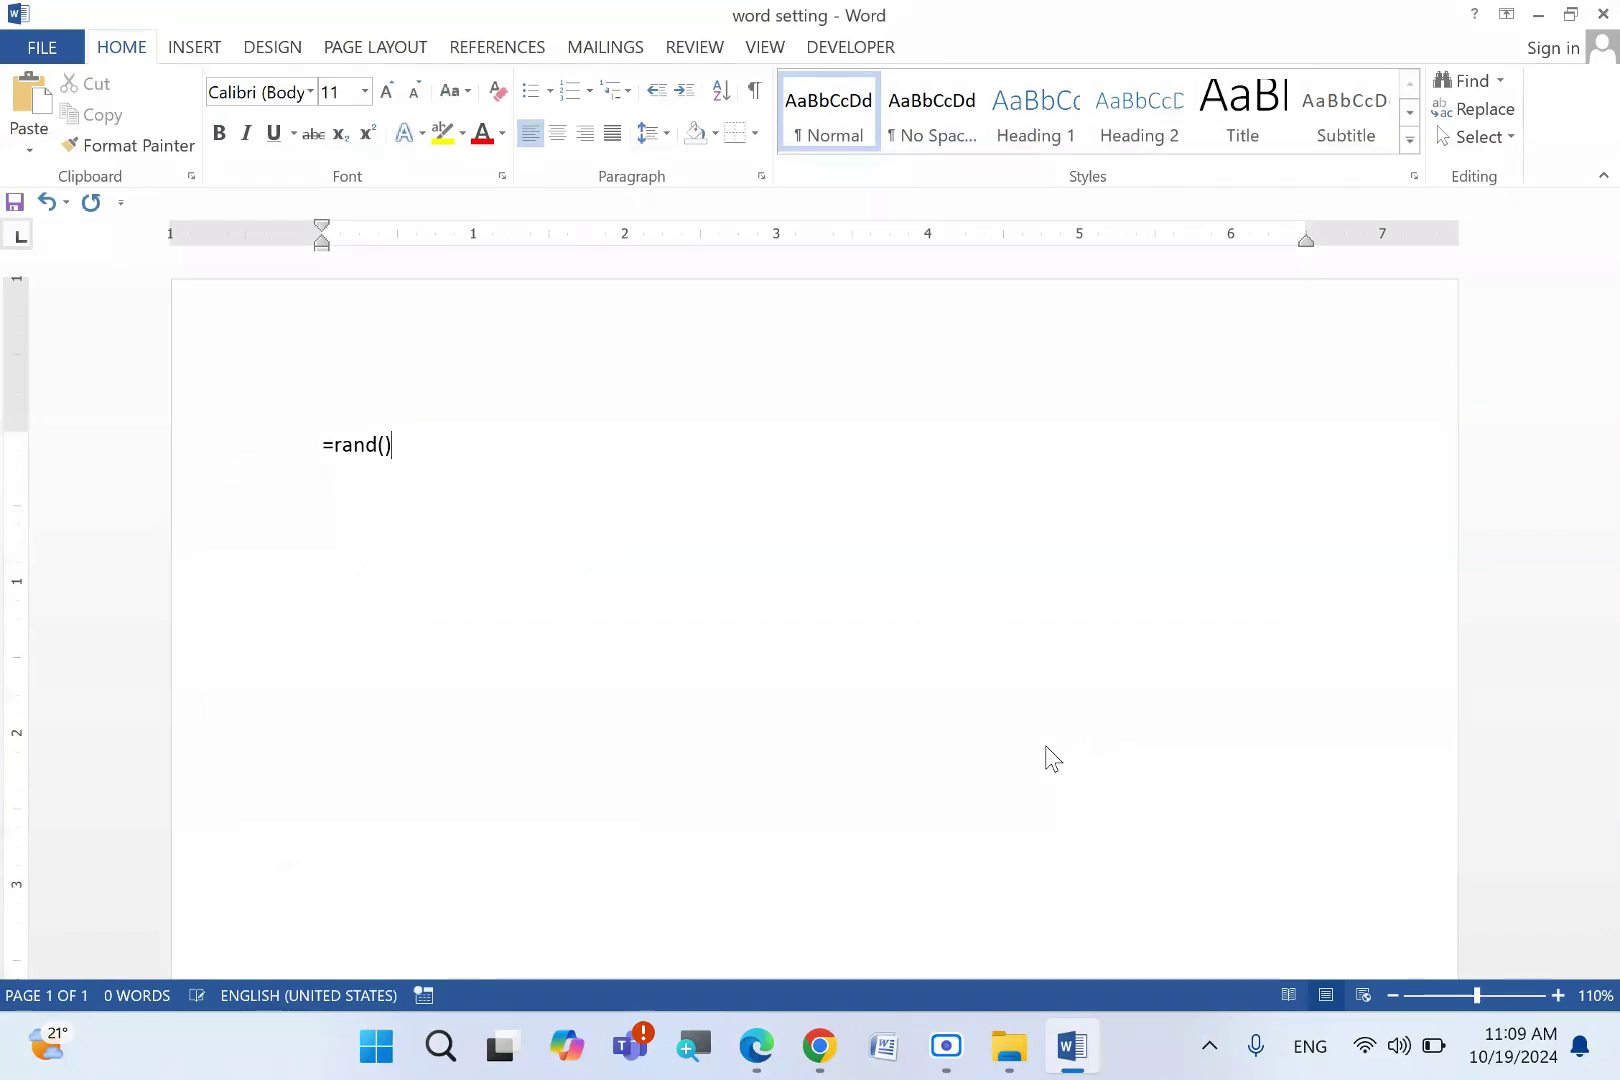
pyautogui.write('()')
pyautogui.press('Return')
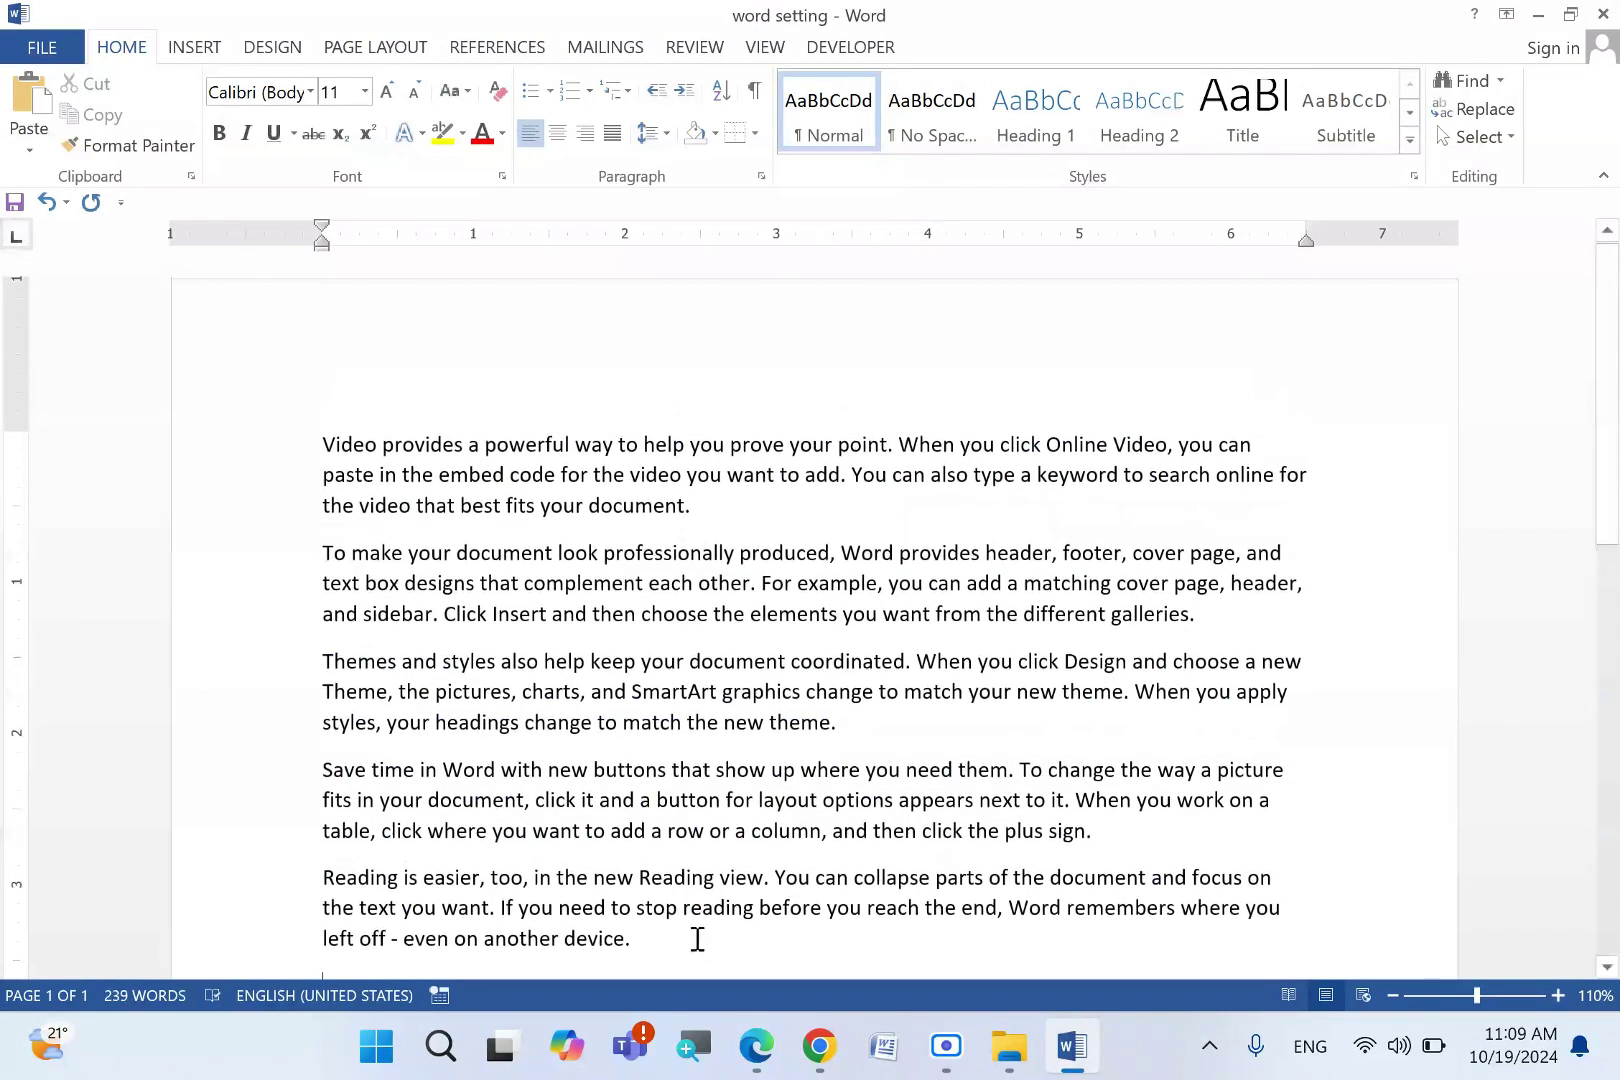
pyautogui.moveTo(697, 939); pyautogui.dragTo(285, 440)
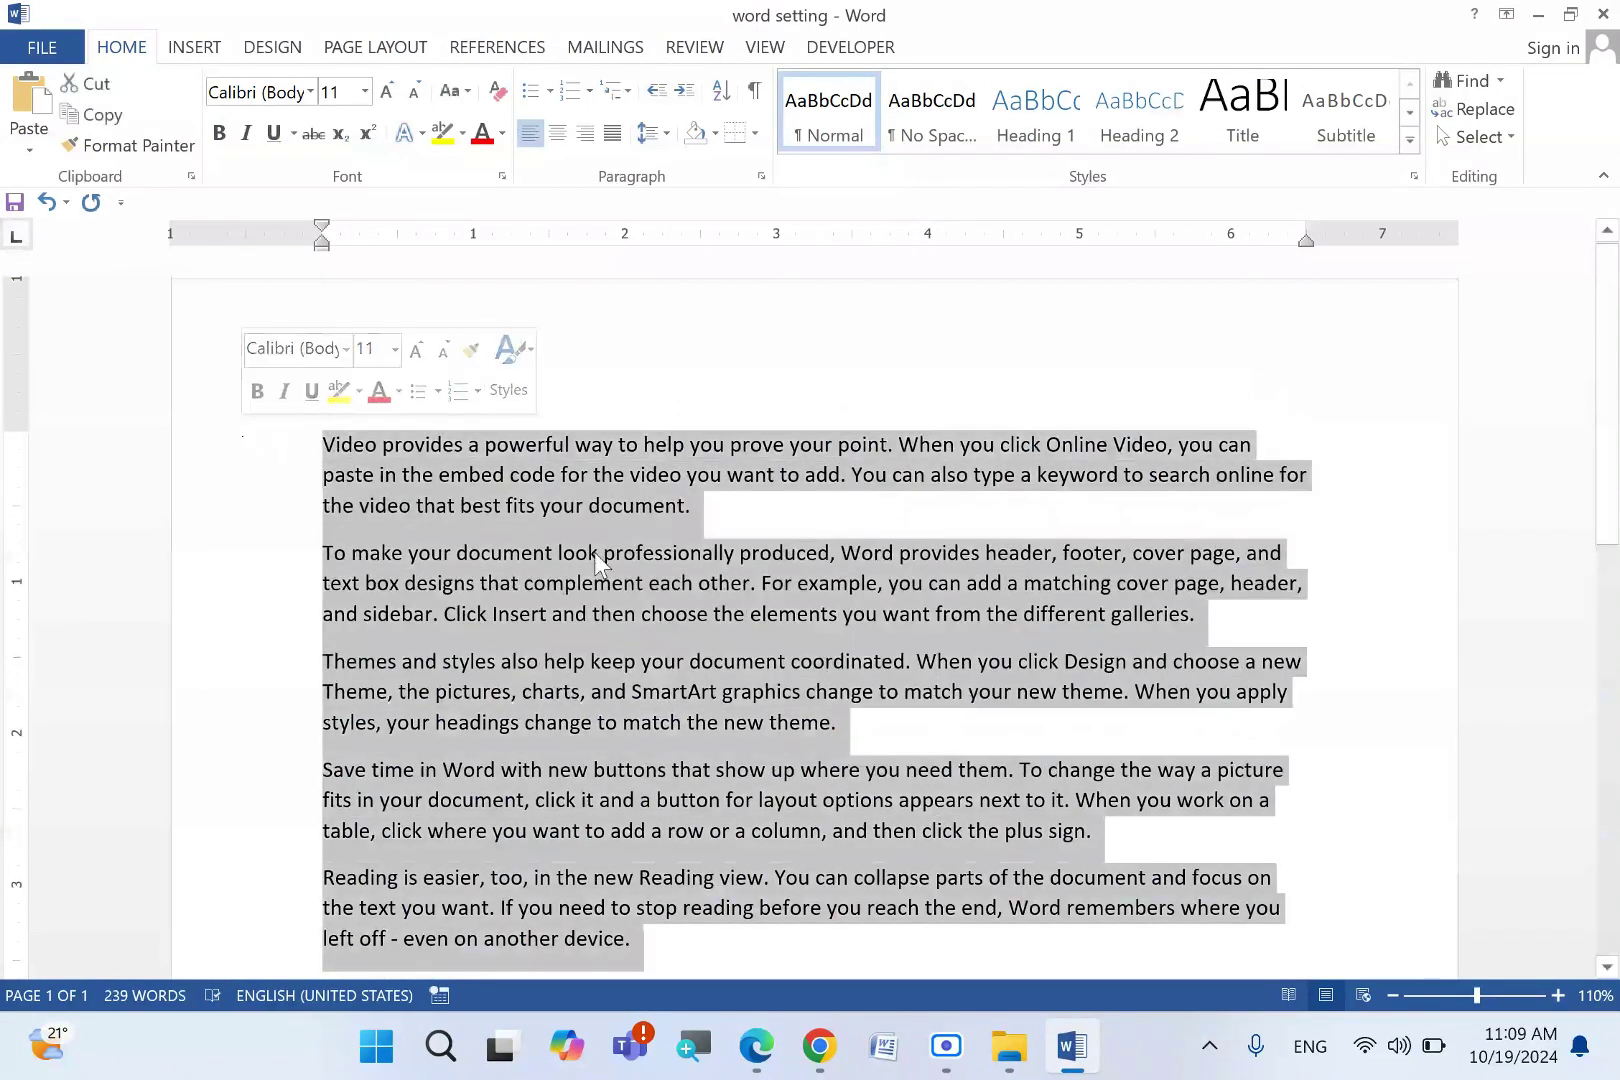
pyautogui.click(799, 514)
pyautogui.click(757, 1046)
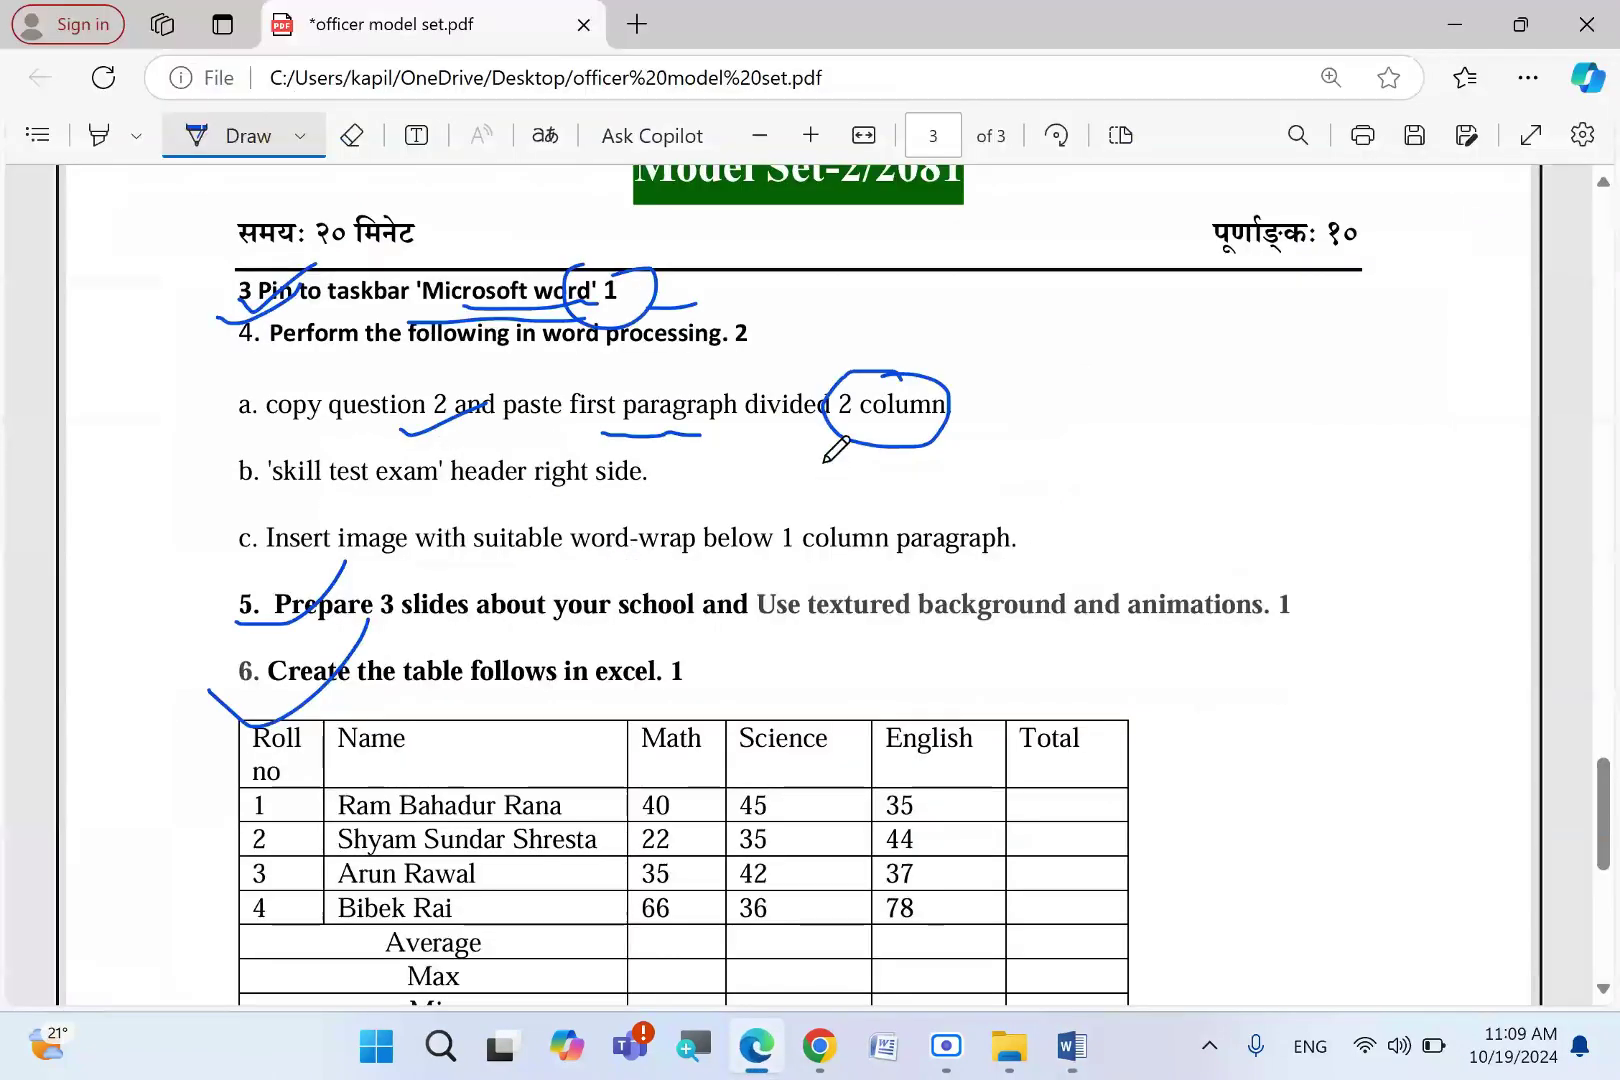
pyautogui.click(1071, 1046)
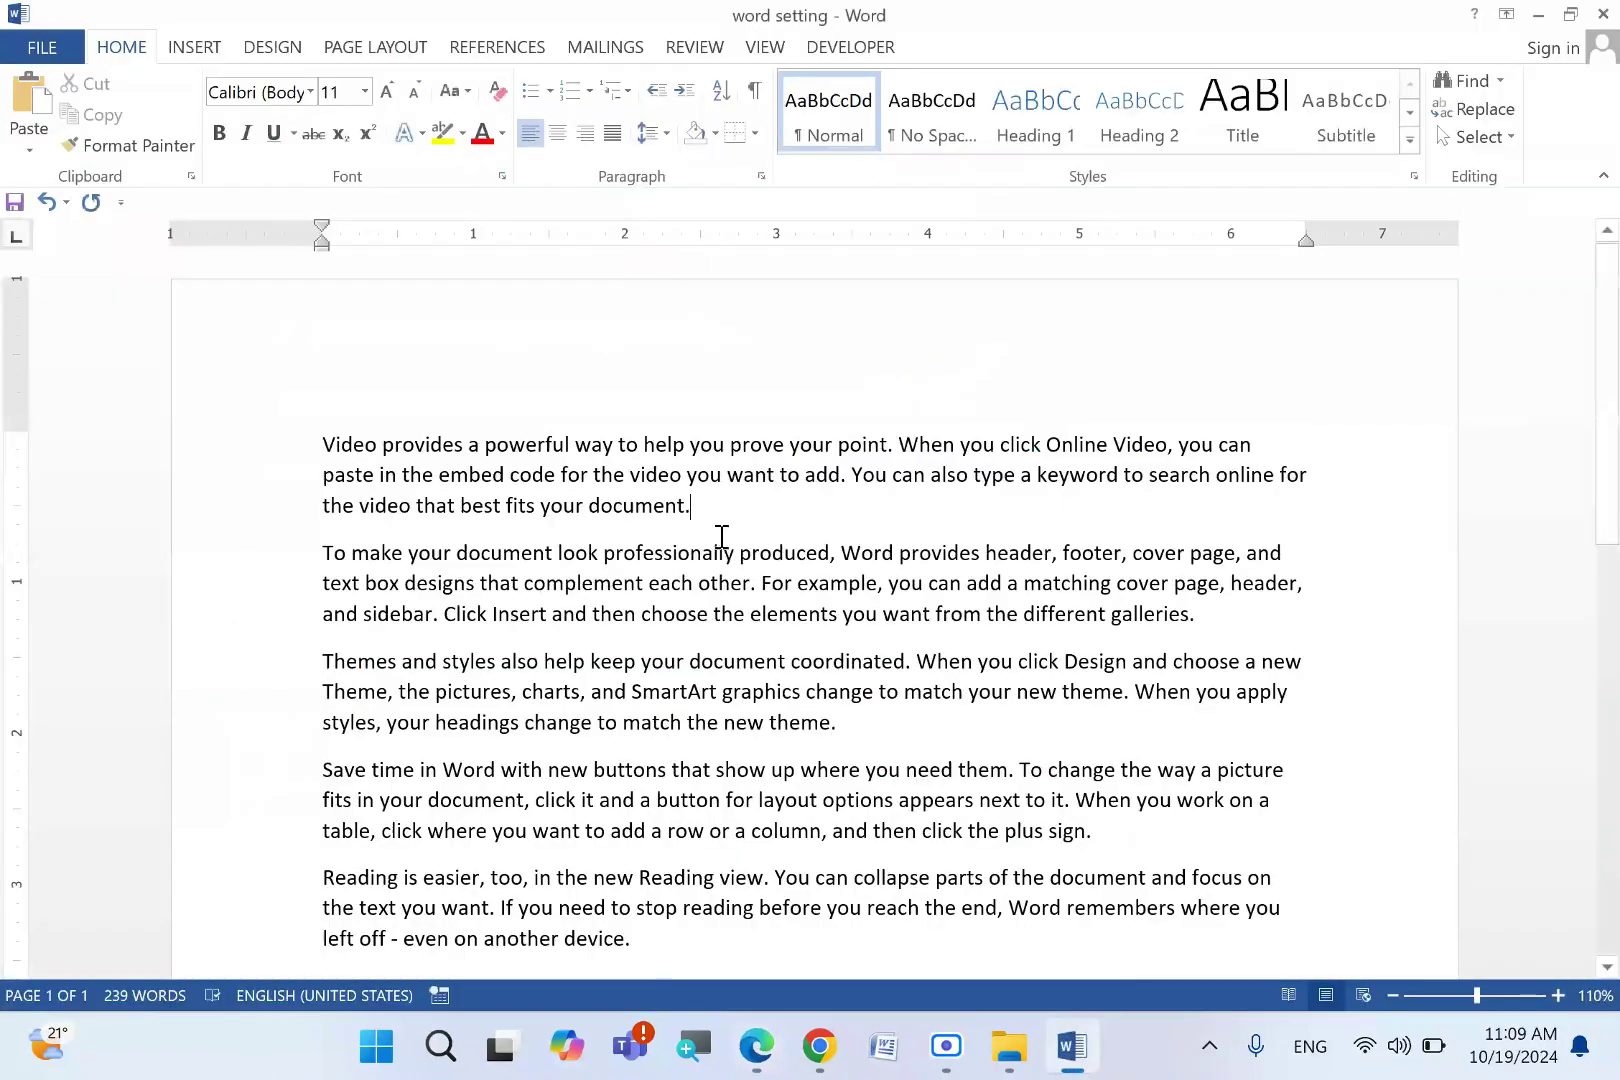
# - Split the first paragraph into two columns via Page Layout > Columns > Two
pyautogui.tripleClick(630, 485)
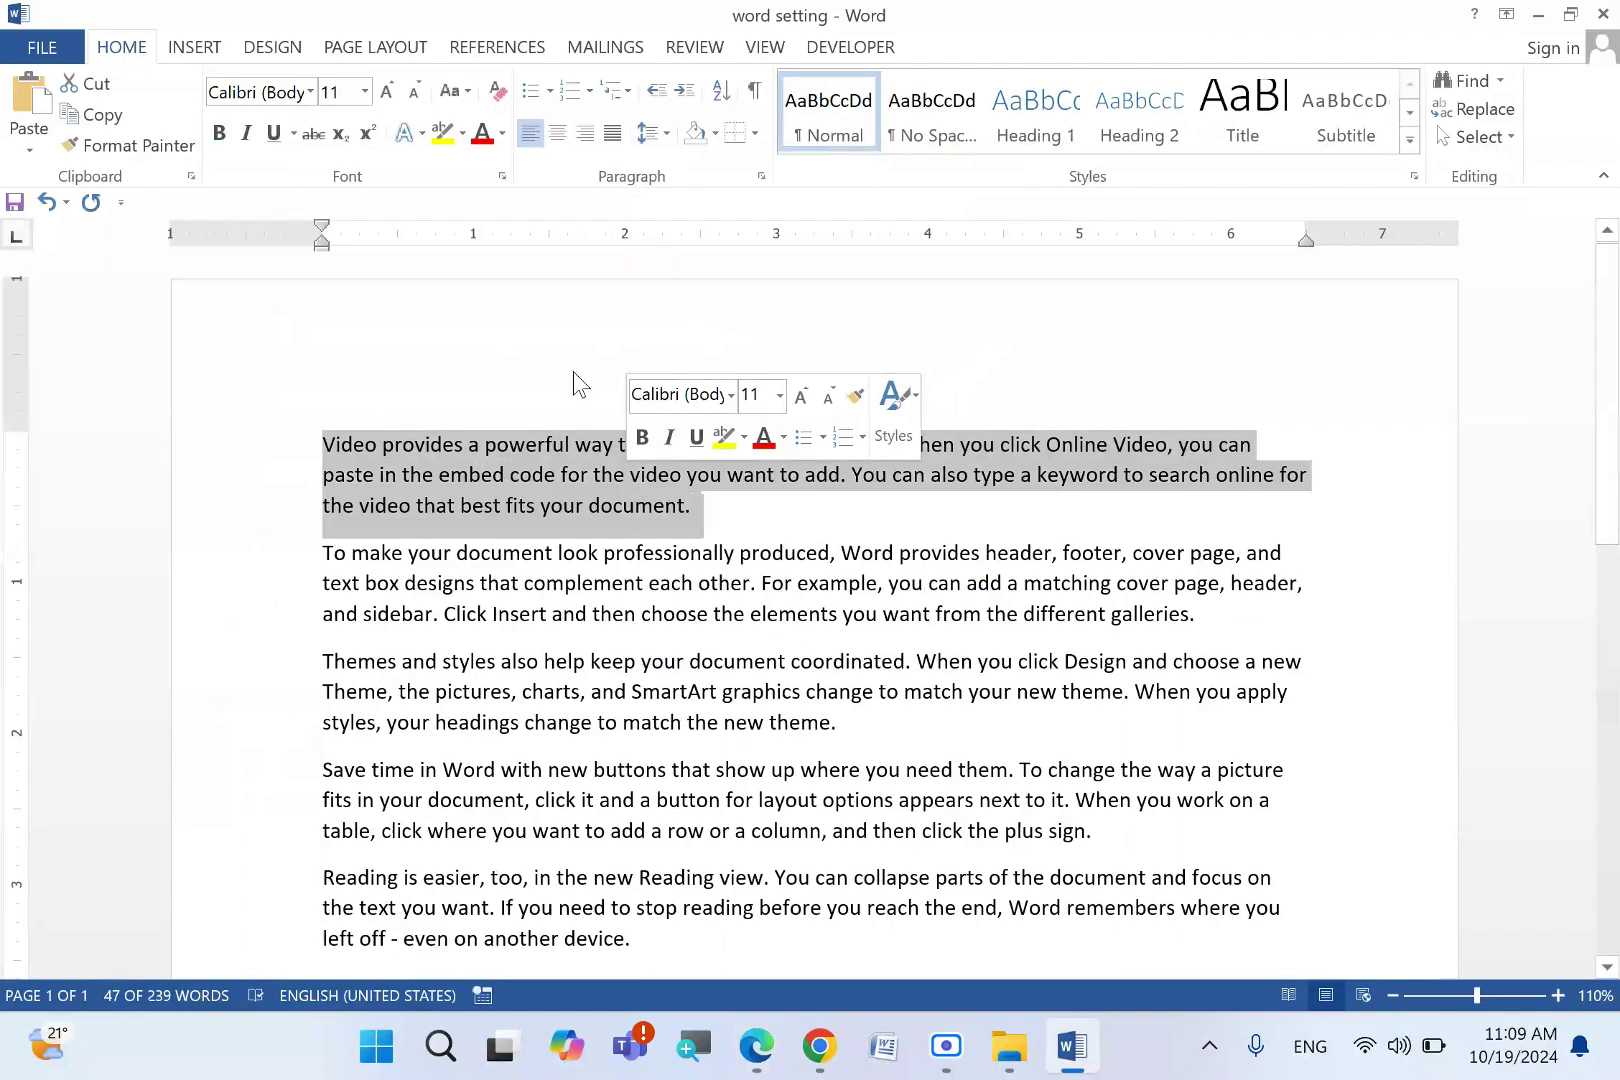
pyautogui.click(376, 46)
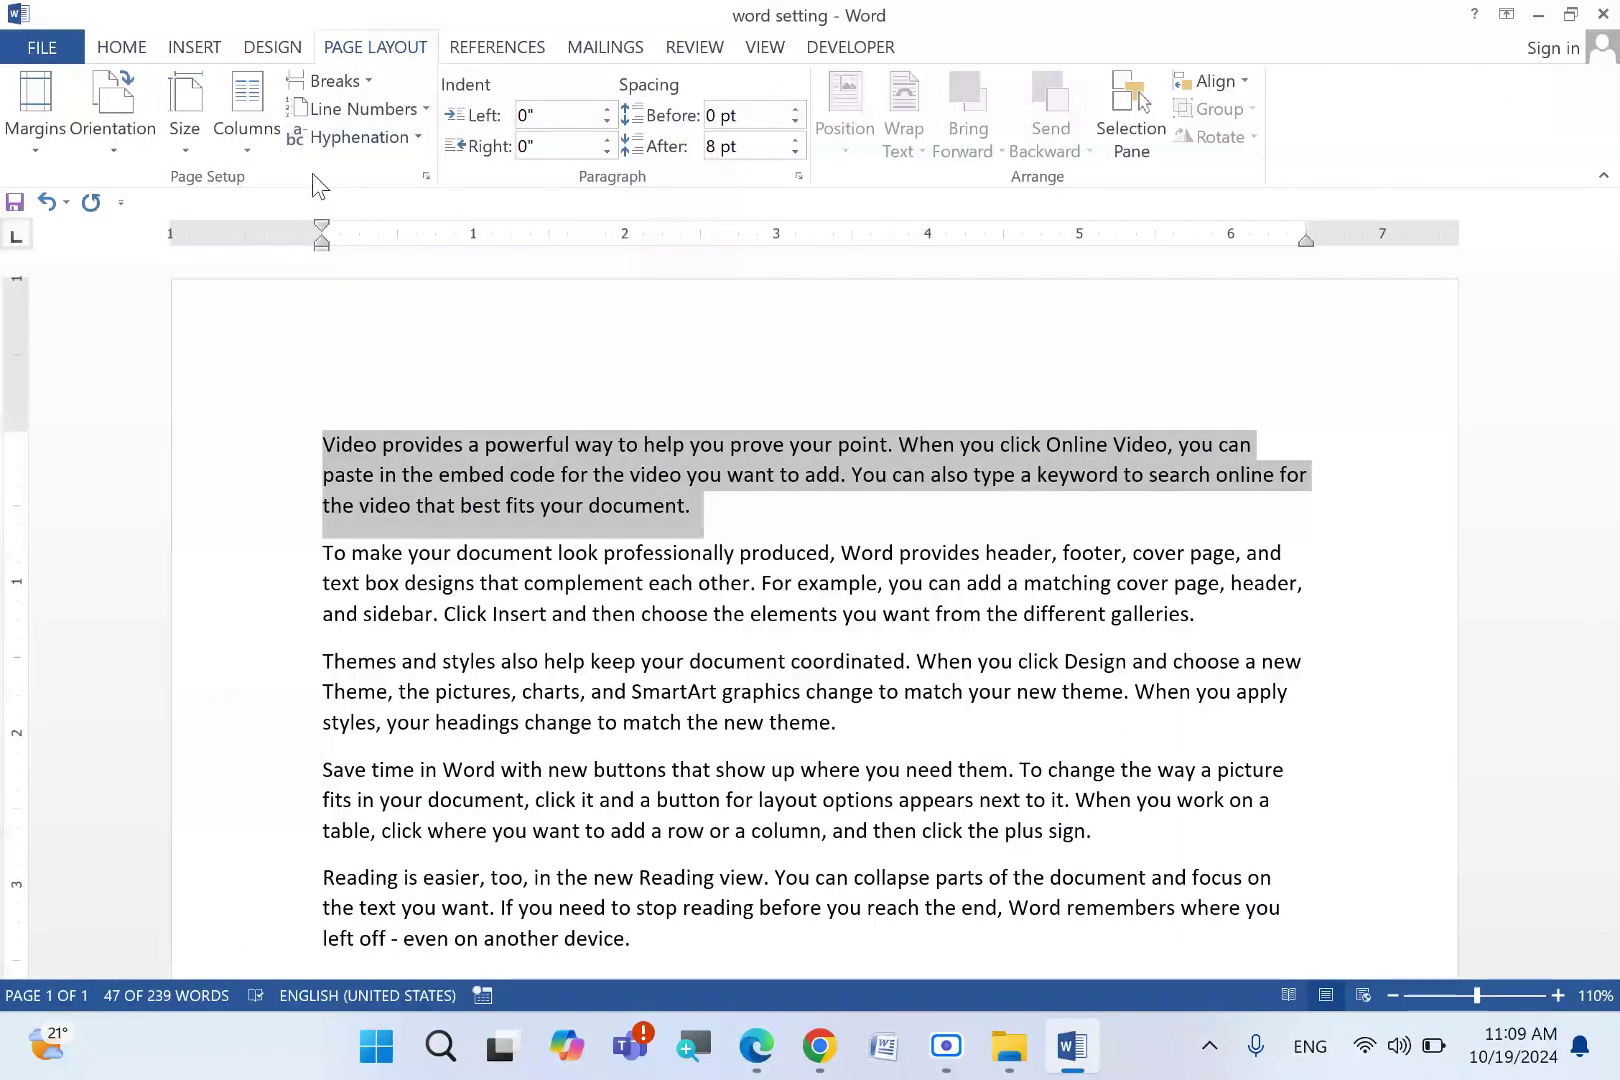
pyautogui.click(270, 146)
pyautogui.click(300, 247)
pyautogui.doubleClick(904, 505)
pyautogui.moveTo(994, 510); pyautogui.dragTo(297, 445)
pyautogui.click(817, 614)
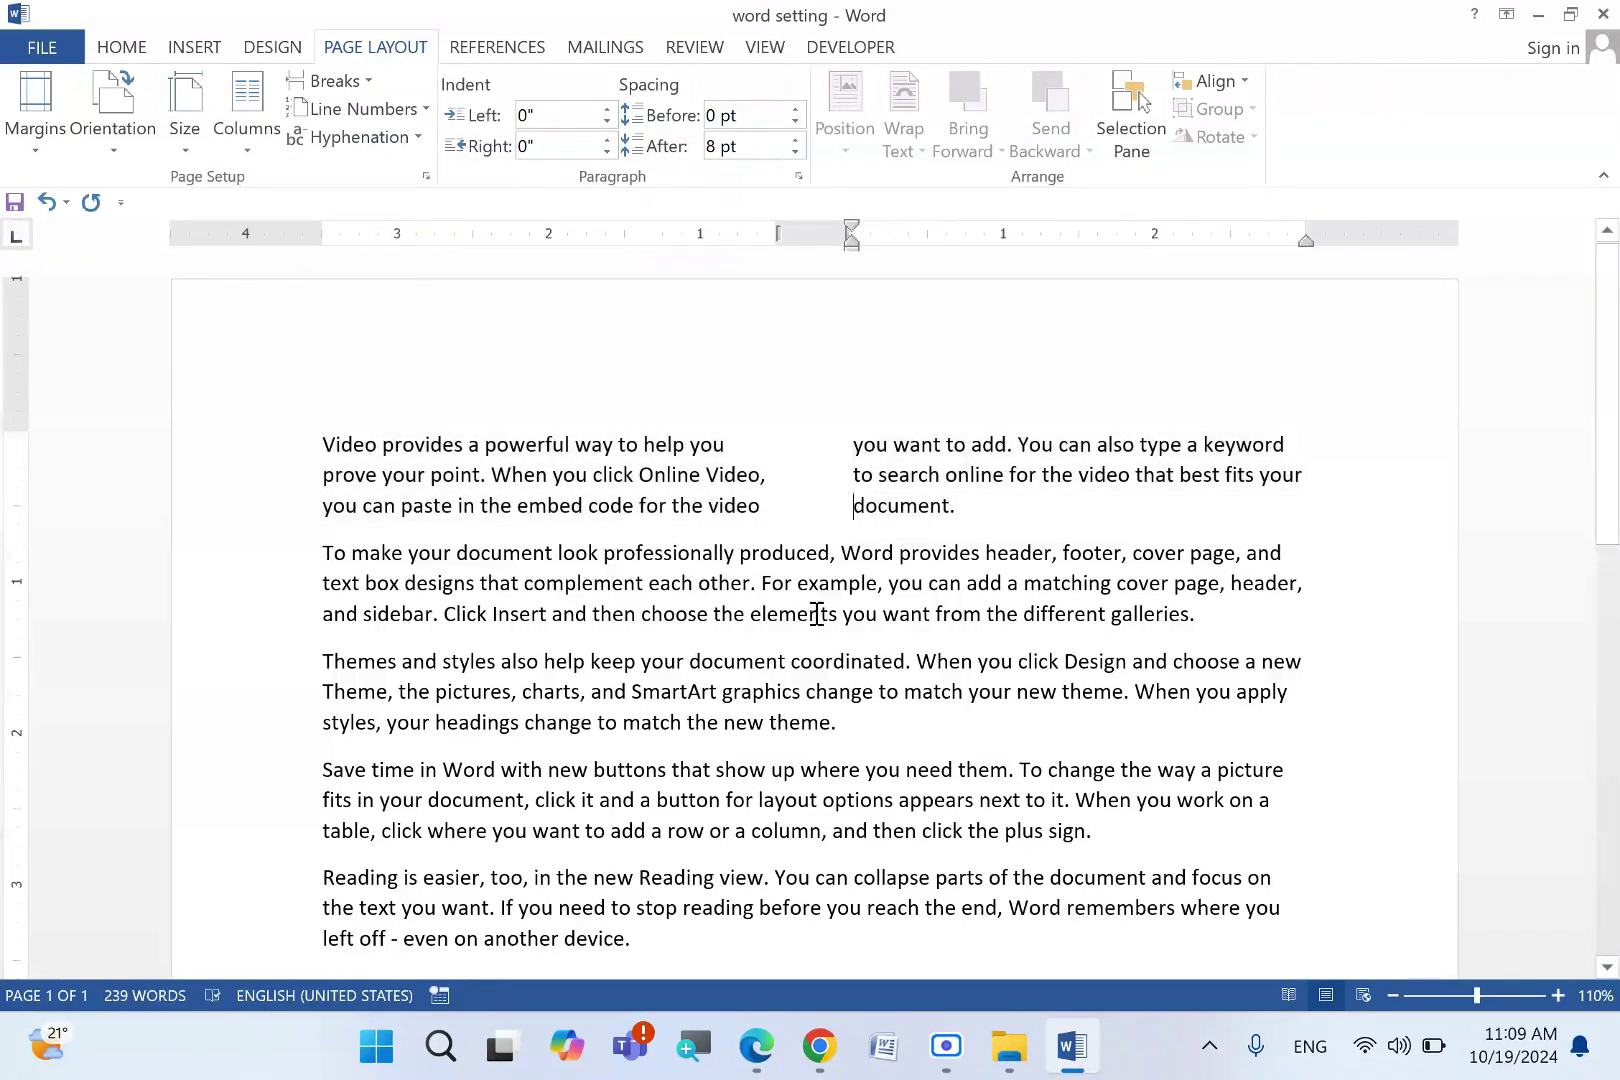
pyautogui.click(757, 1040)
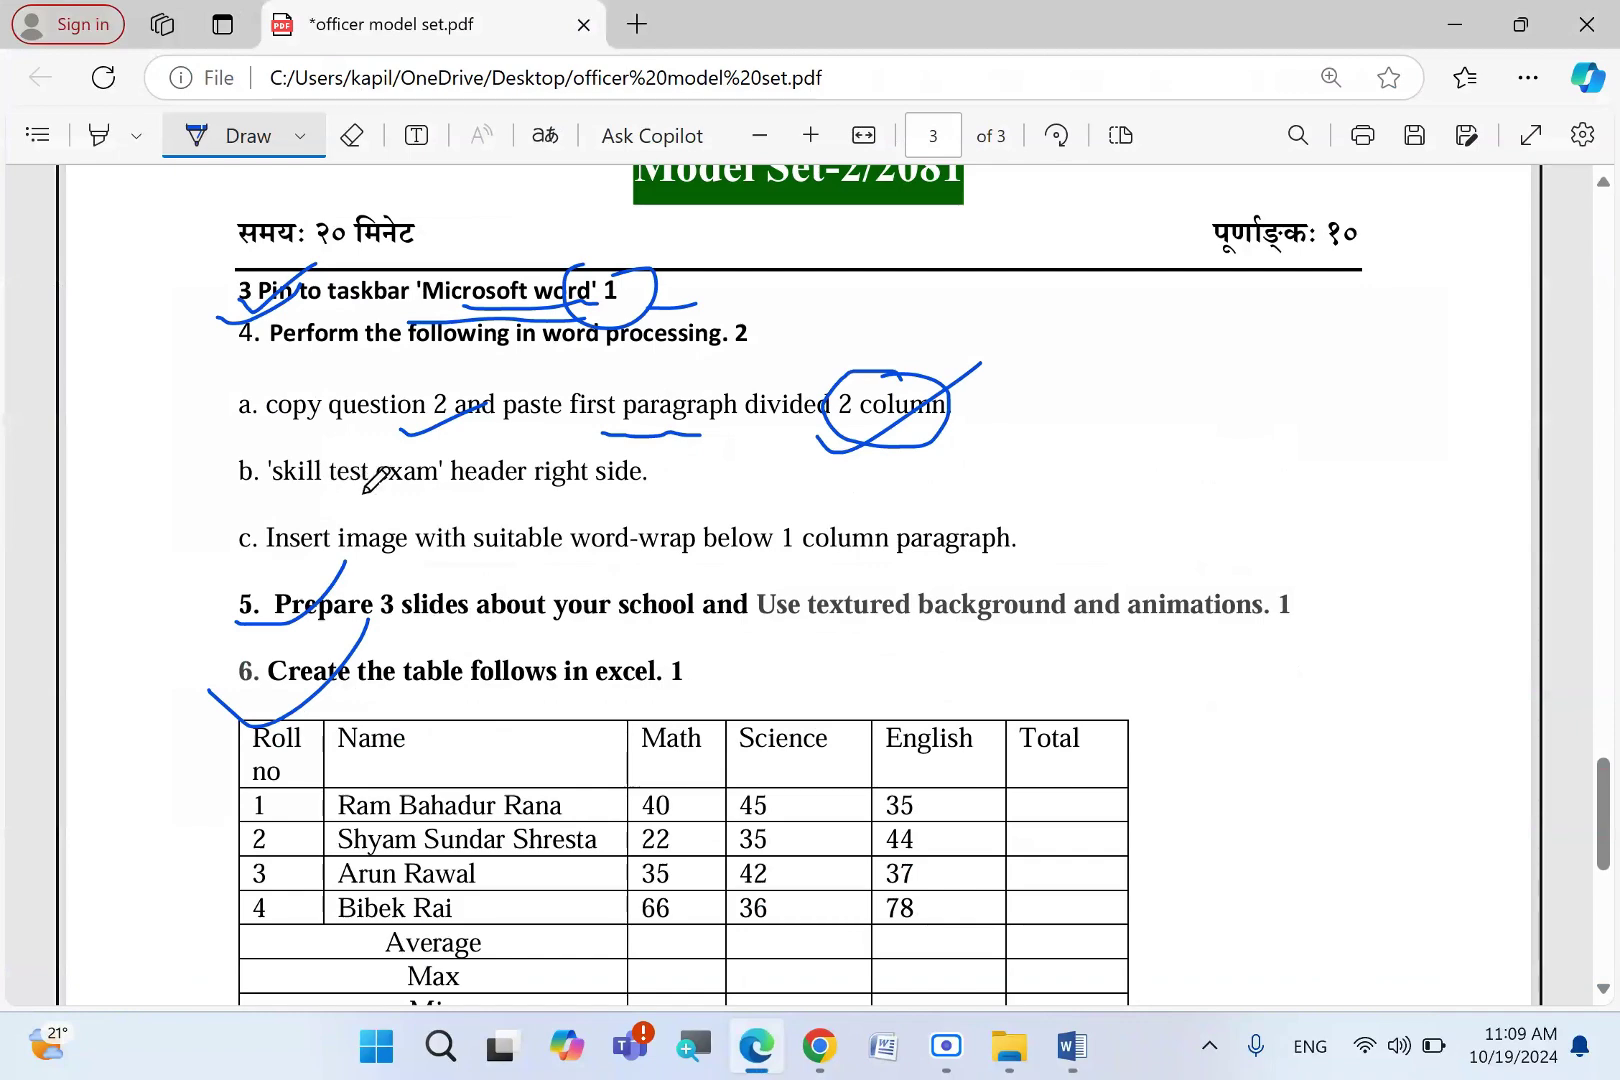
# - Circle the right-side header task on the exam paper
pyautogui.moveTo(367, 493); pyautogui.dragTo(419, 490)
pyautogui.moveTo(598, 437)
pyautogui.mouseDown()
pyautogui.moveTo(582, 504)
pyautogui.moveTo(642, 458)
pyautogui.mouseUp()
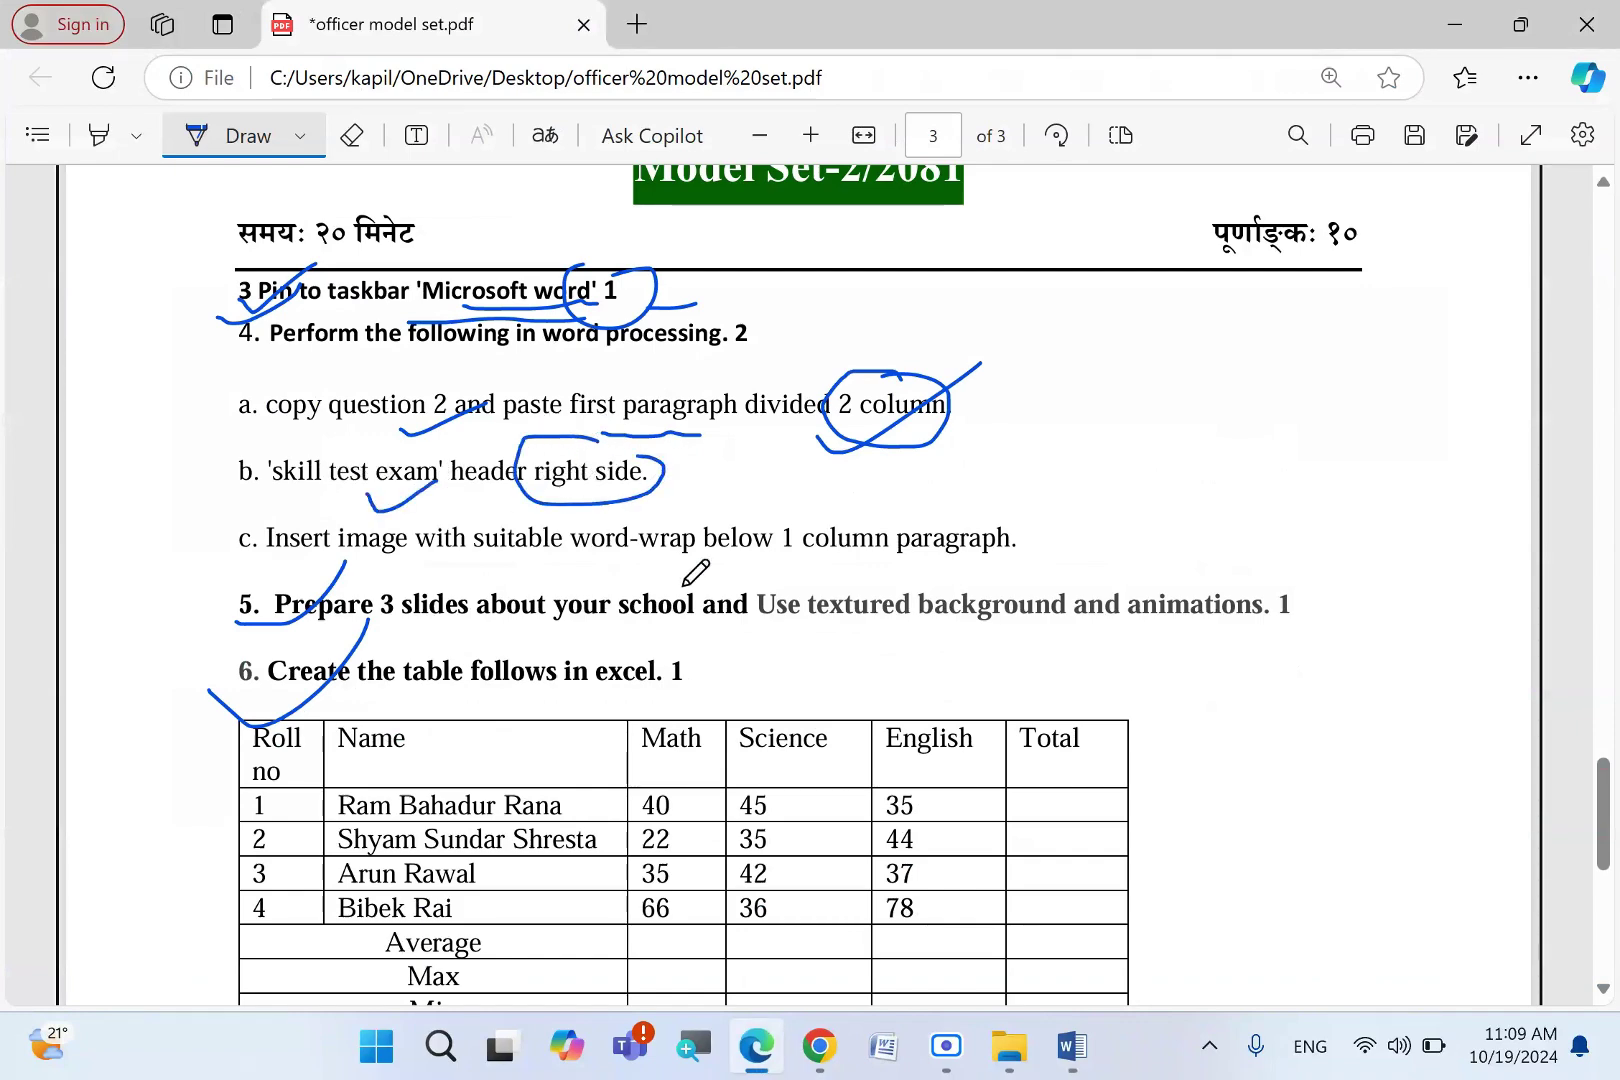
pyautogui.click(1071, 1046)
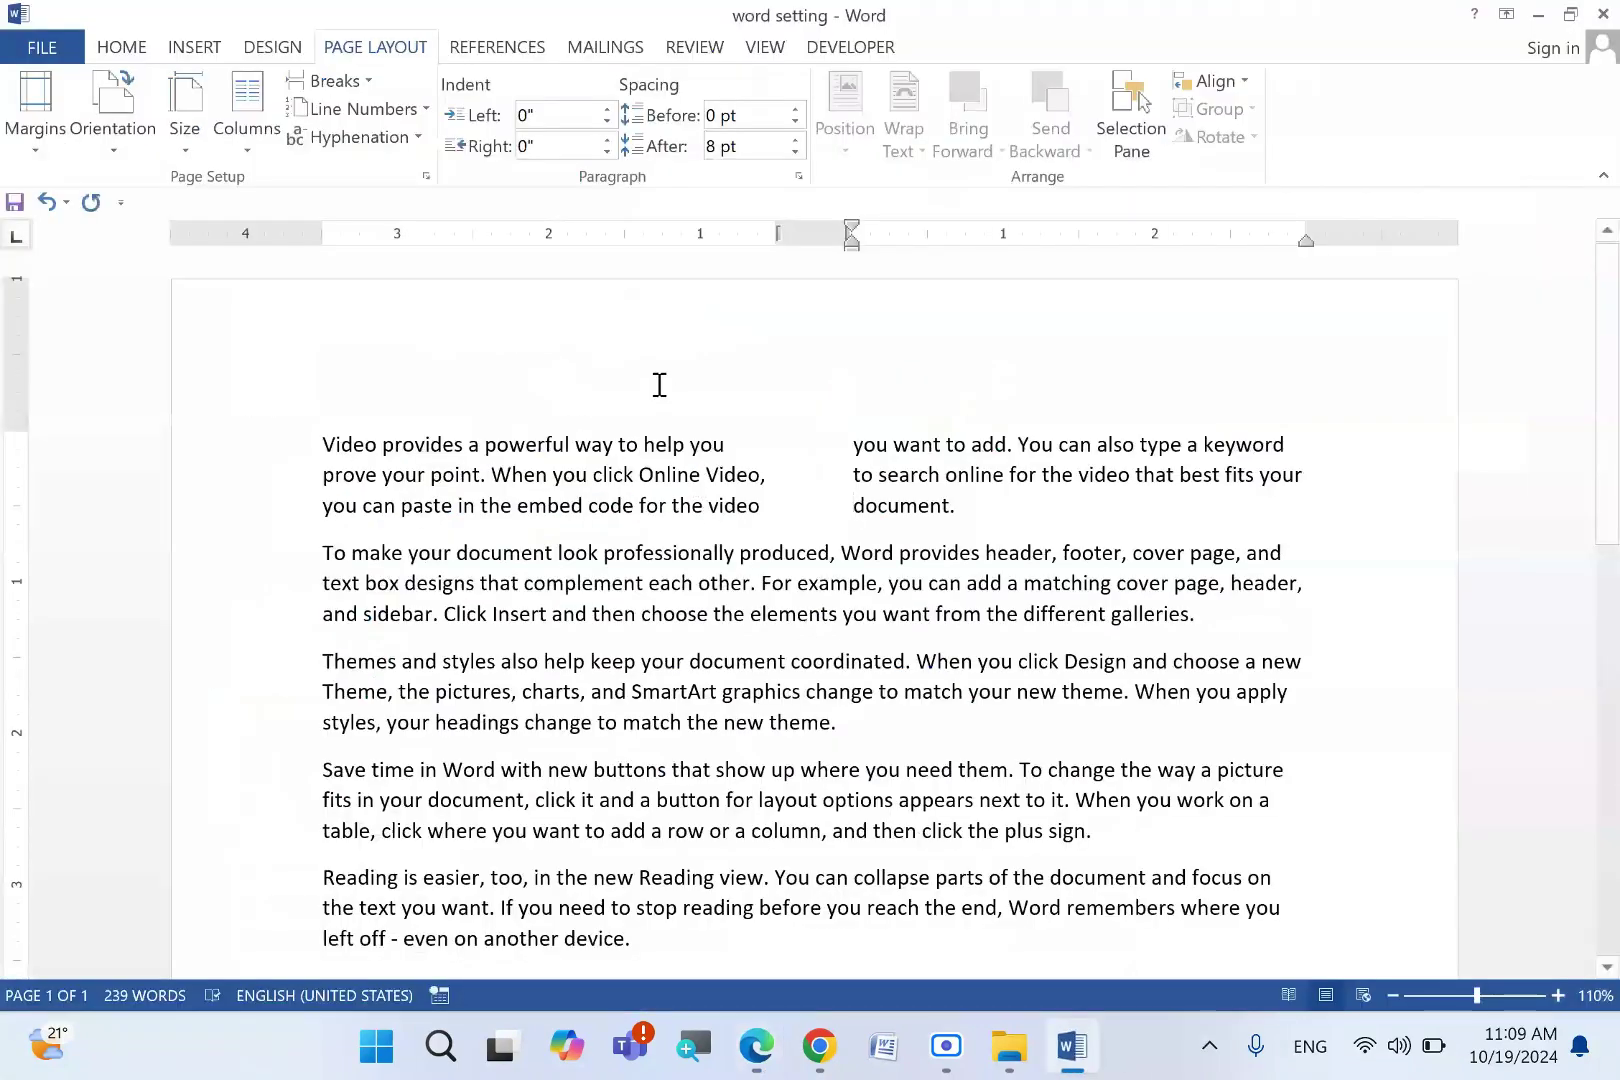
pyautogui.click(650, 371)
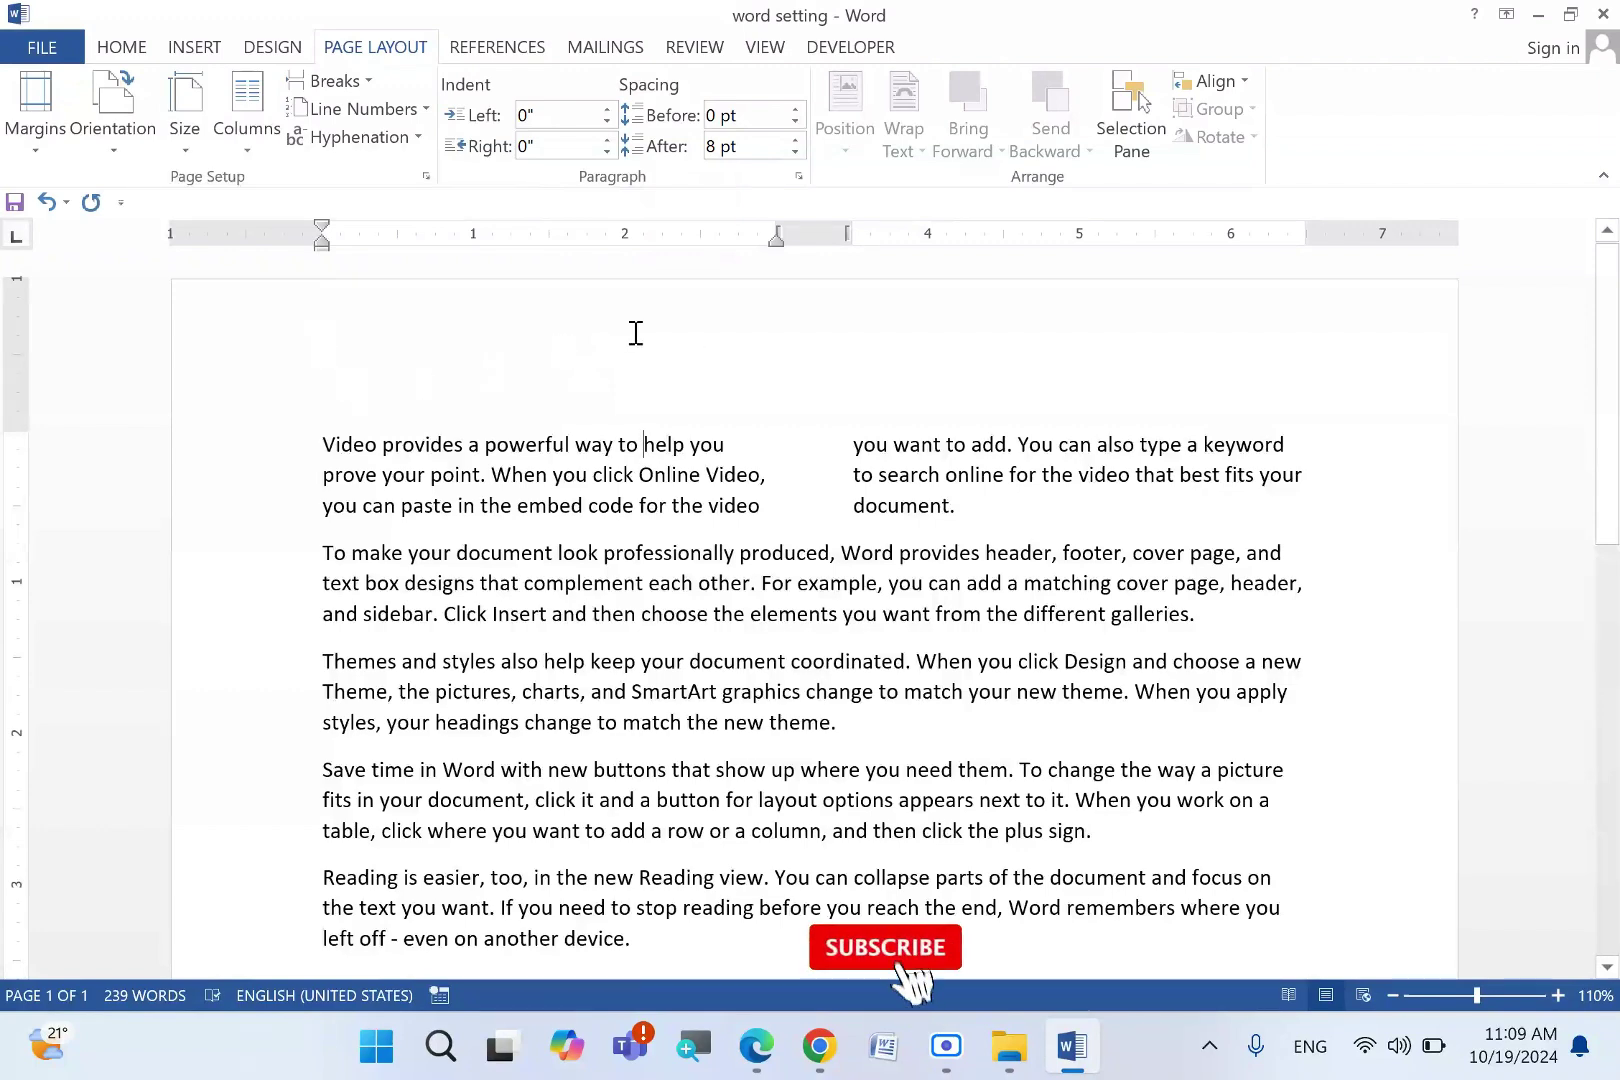
# - Add a right-aligned 'Skill Test exam' page header to the Word document
pyautogui.doubleClick(694, 327)
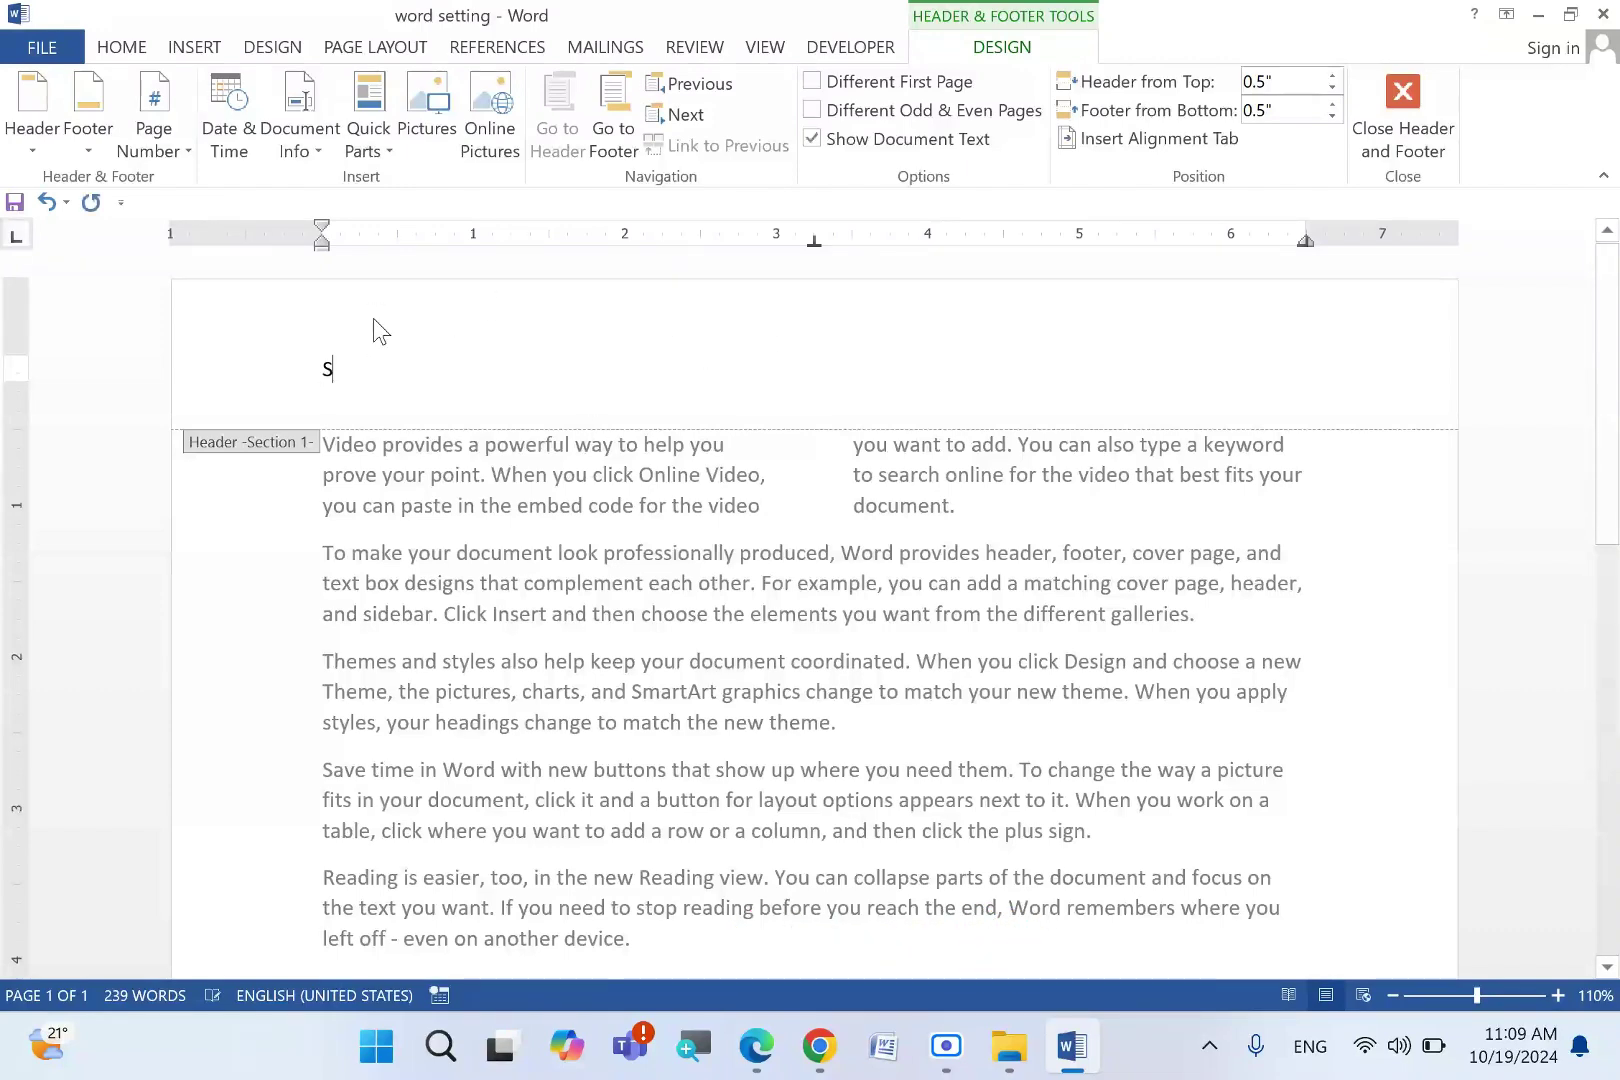
pyautogui.write('kill Test exam')
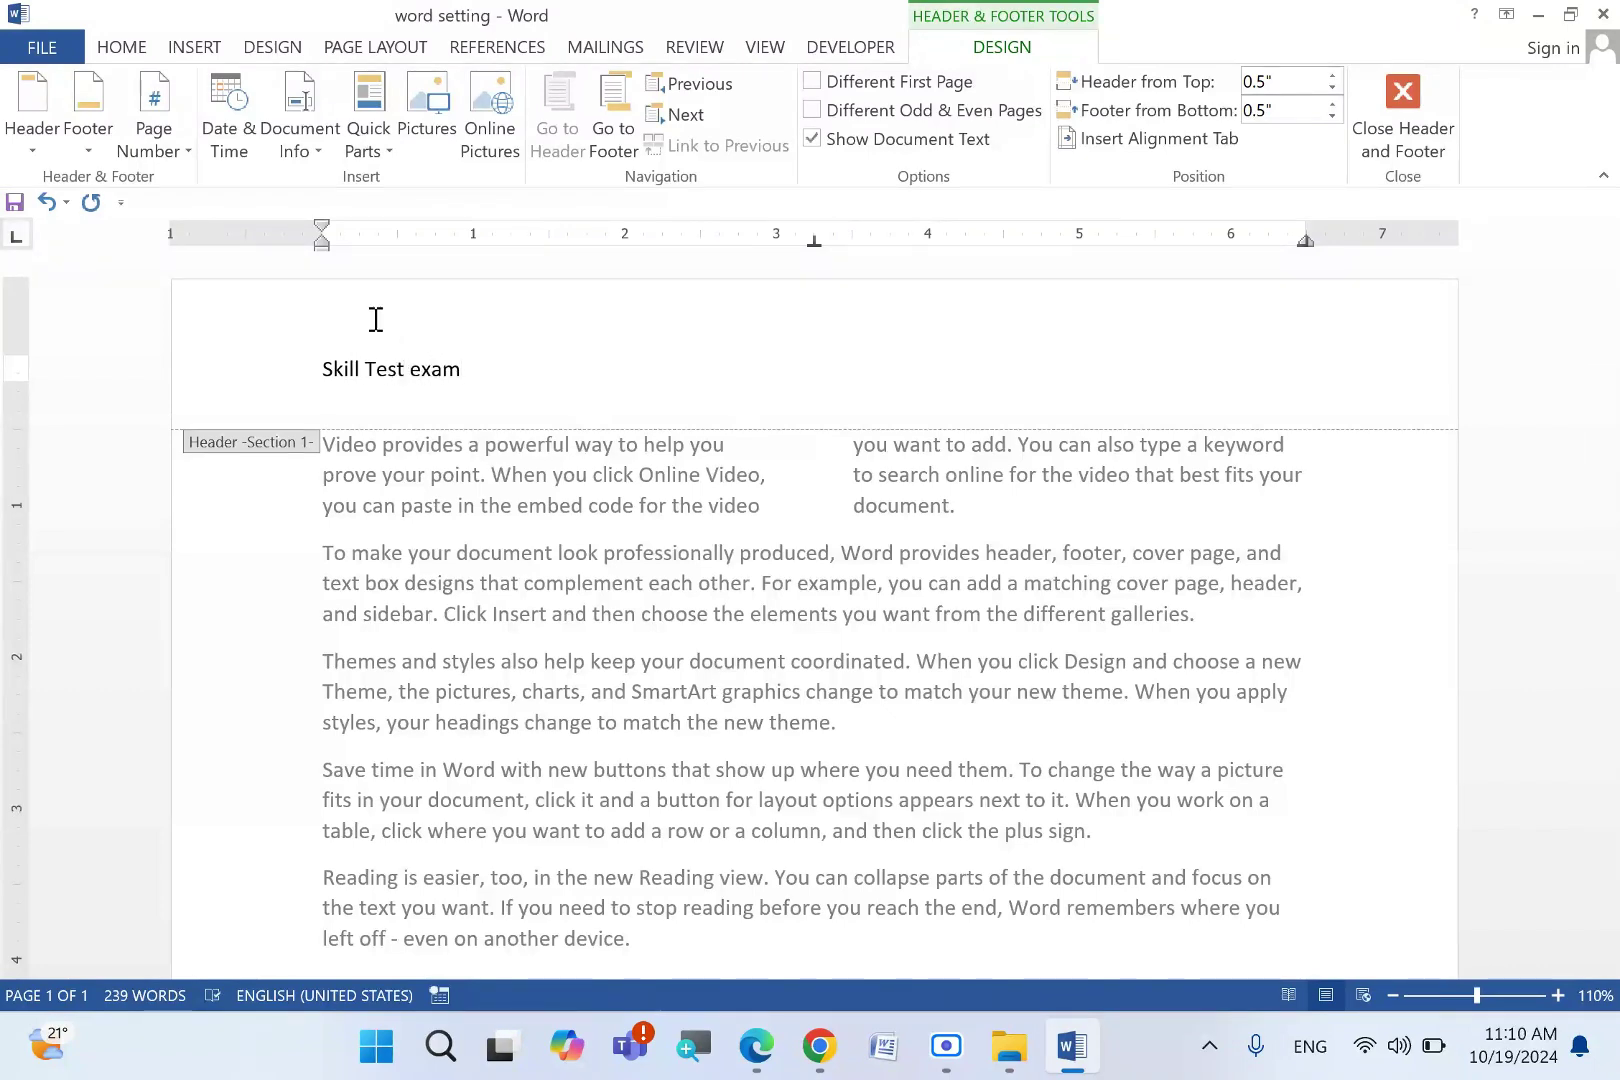
pyautogui.press('Home')
pyautogui.press('Tab')
pyautogui.press('Tab')
pyautogui.moveTo(1318, 370); pyautogui.dragTo(1167, 374)
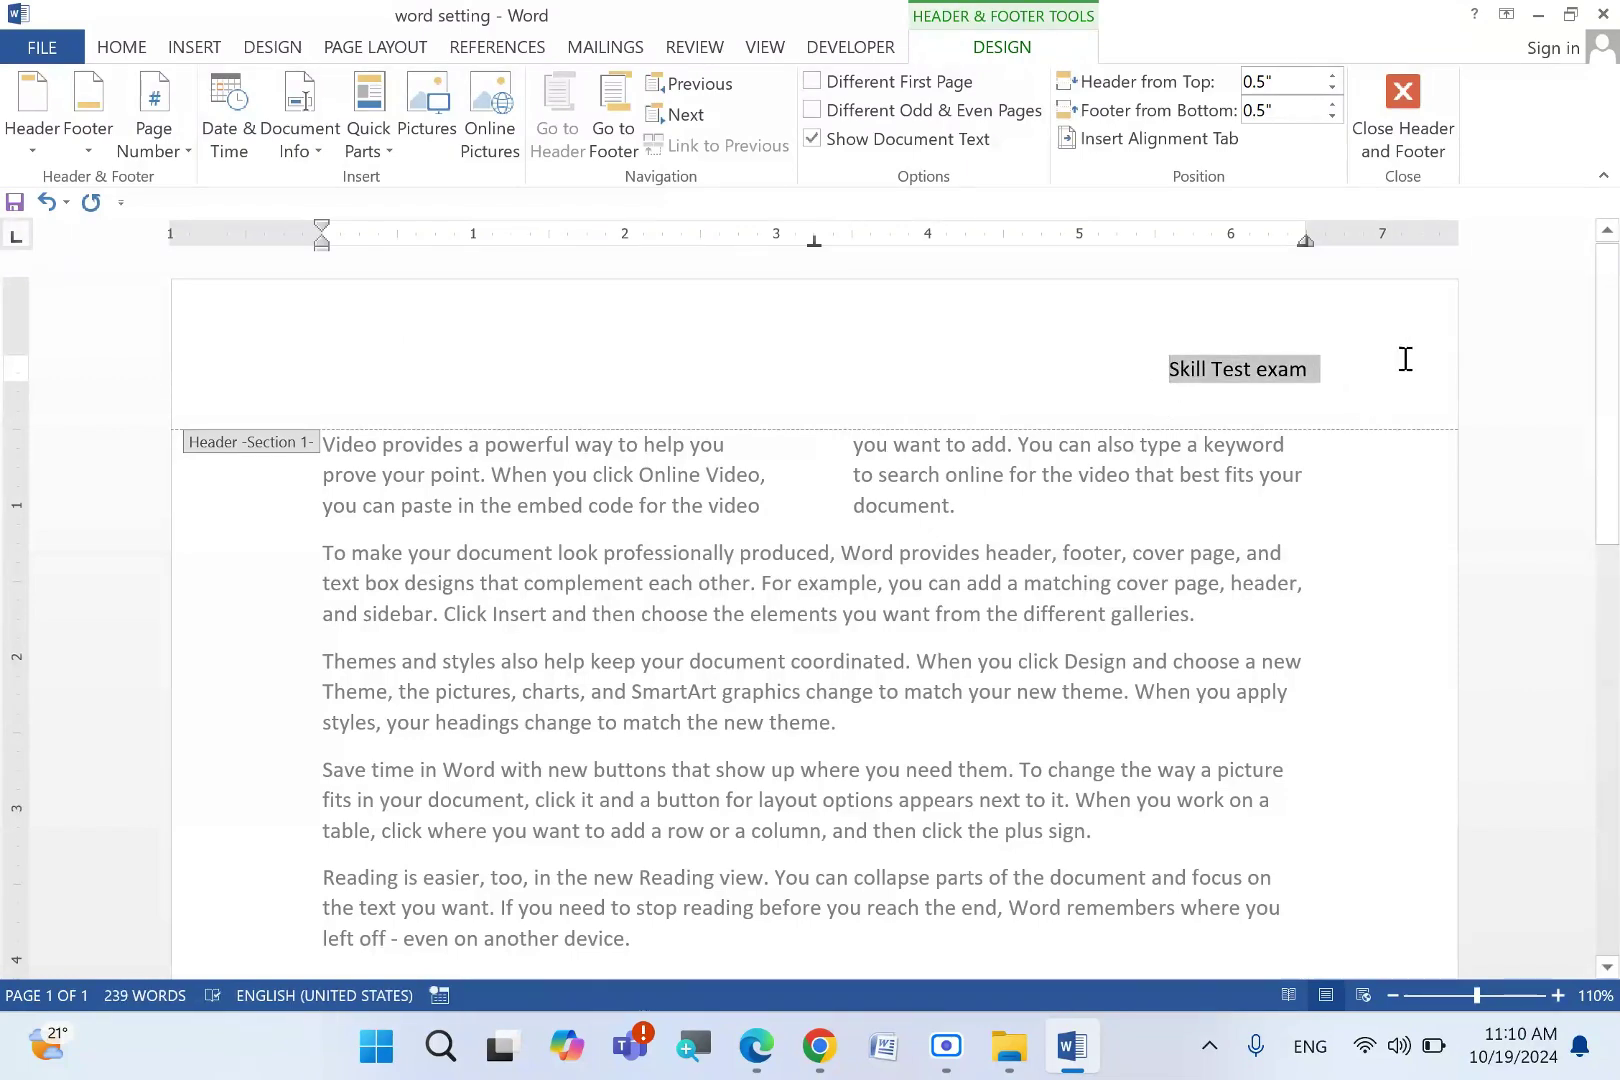
pyautogui.doubleClick(1264, 504)
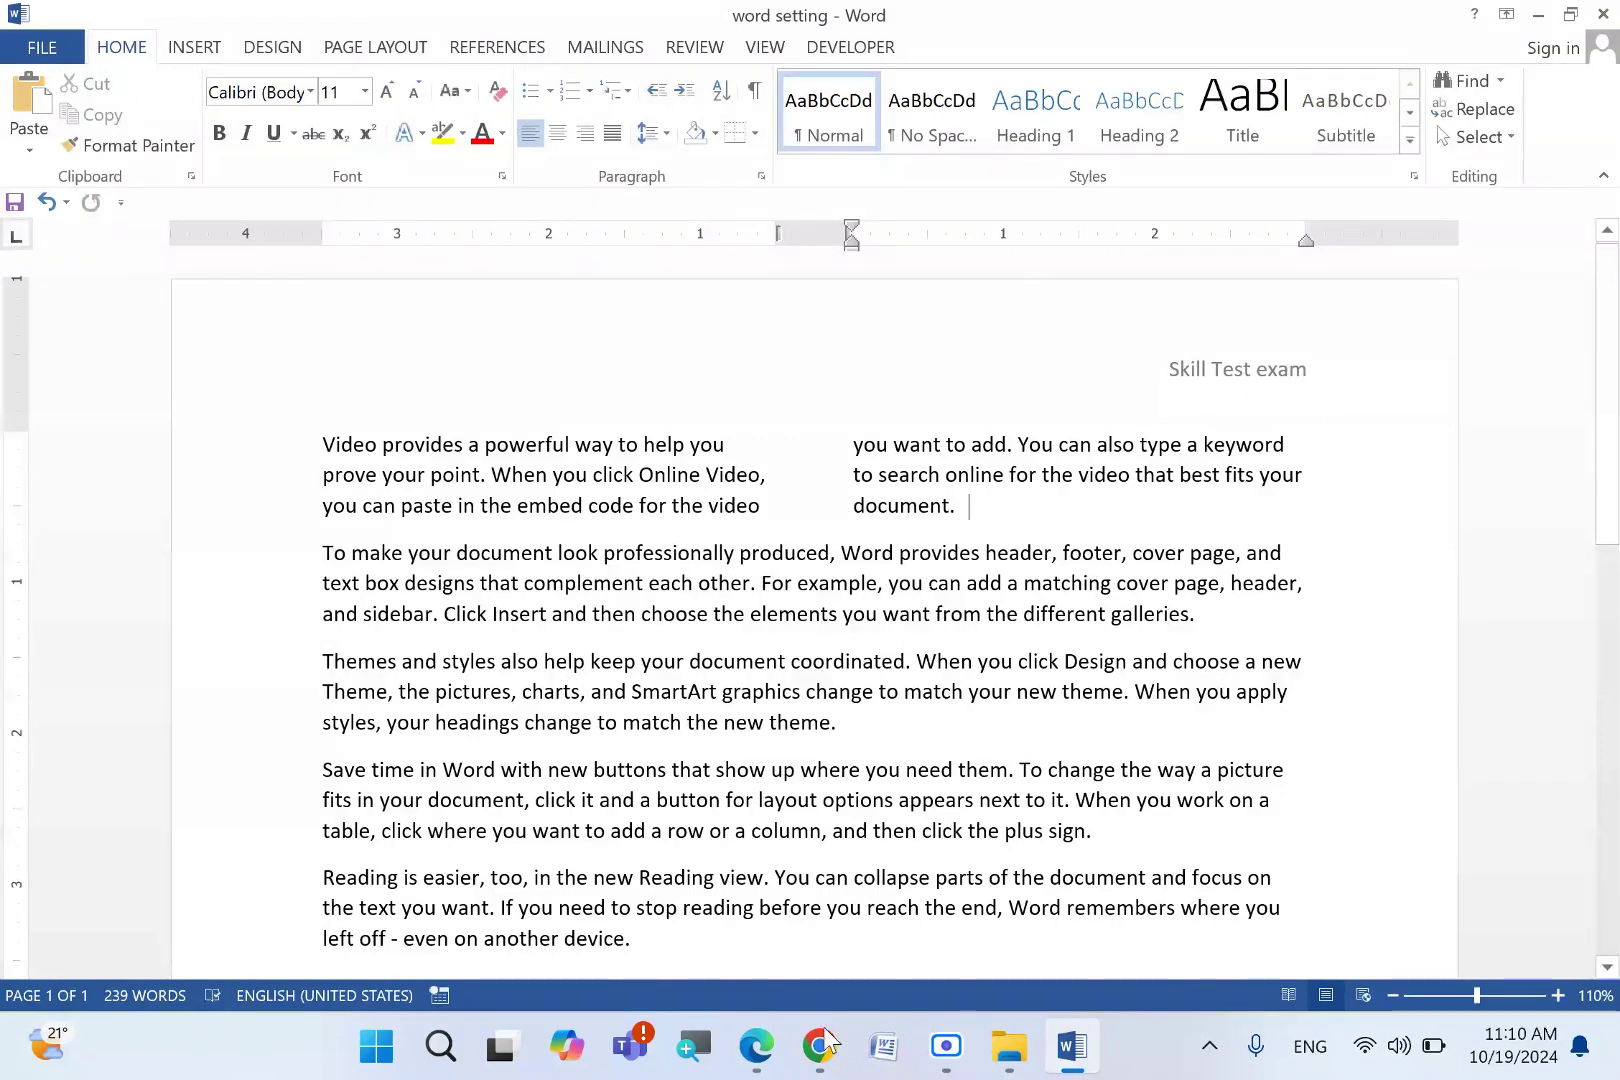
pyautogui.click(756, 1046)
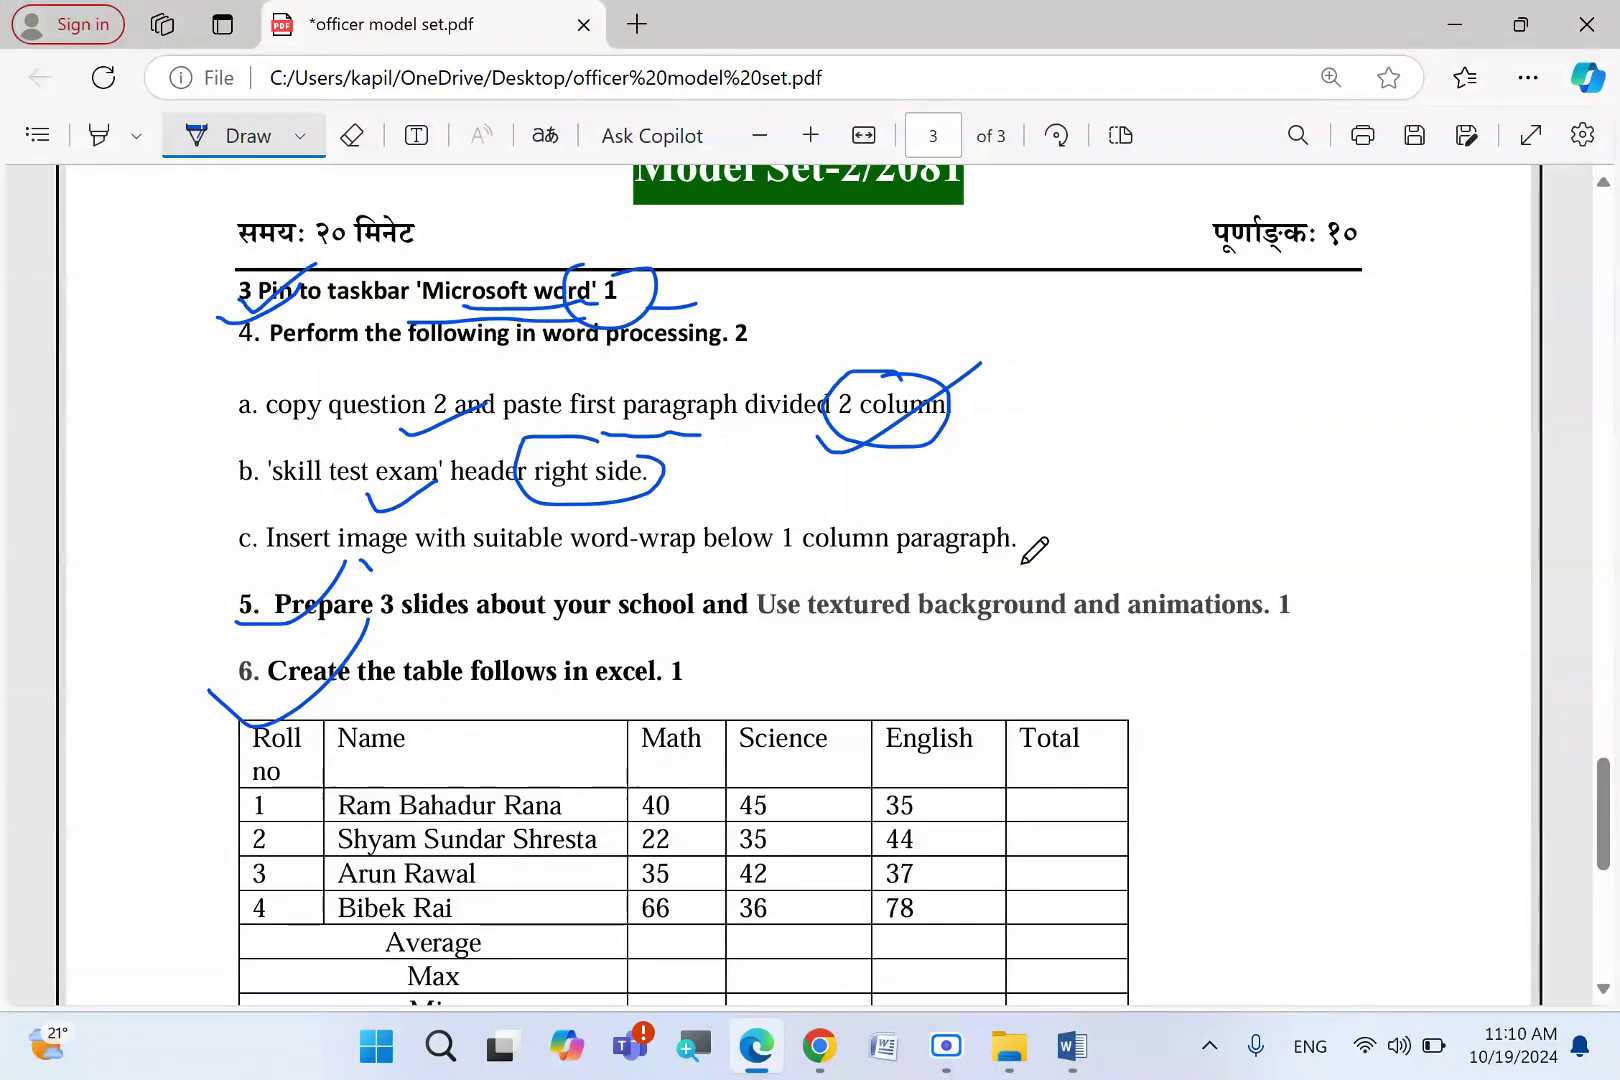
# - Circle the column paragraph task on the exam paper and check the two-column paragraph in Word
pyautogui.moveTo(1040, 545); pyautogui.dragTo(1045, 540)
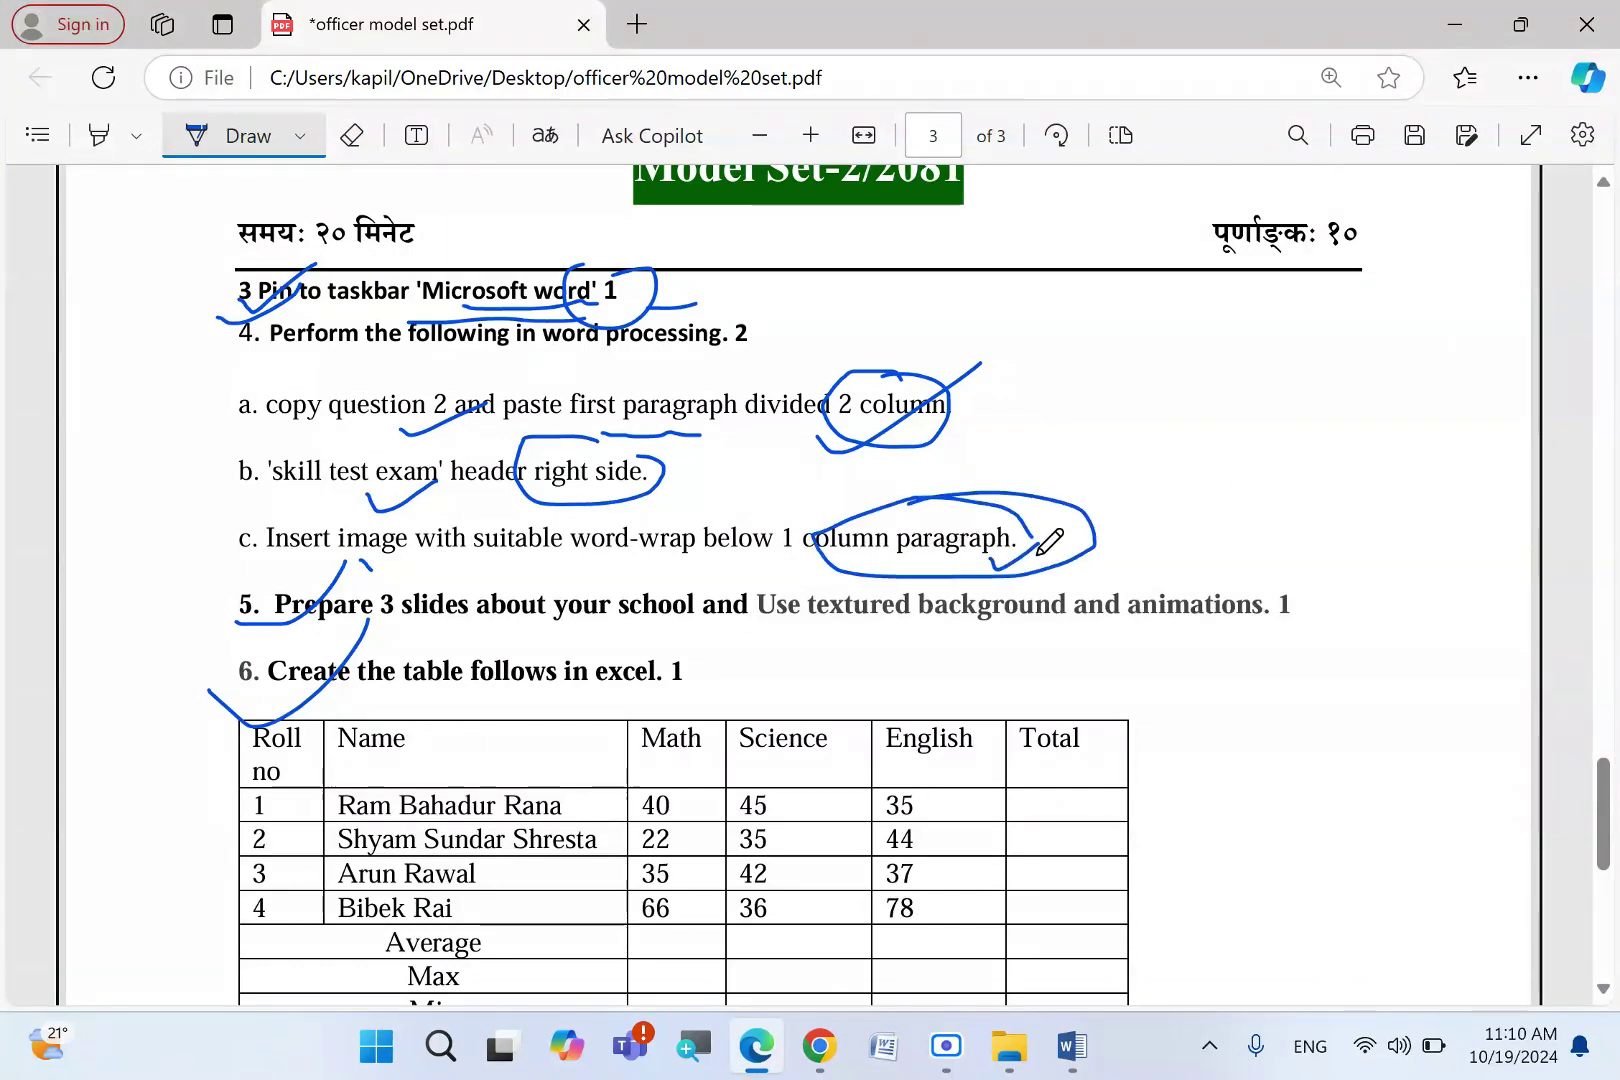
pyautogui.moveTo(960, 490); pyautogui.dragTo(993, 567)
pyautogui.click(1095, 1068)
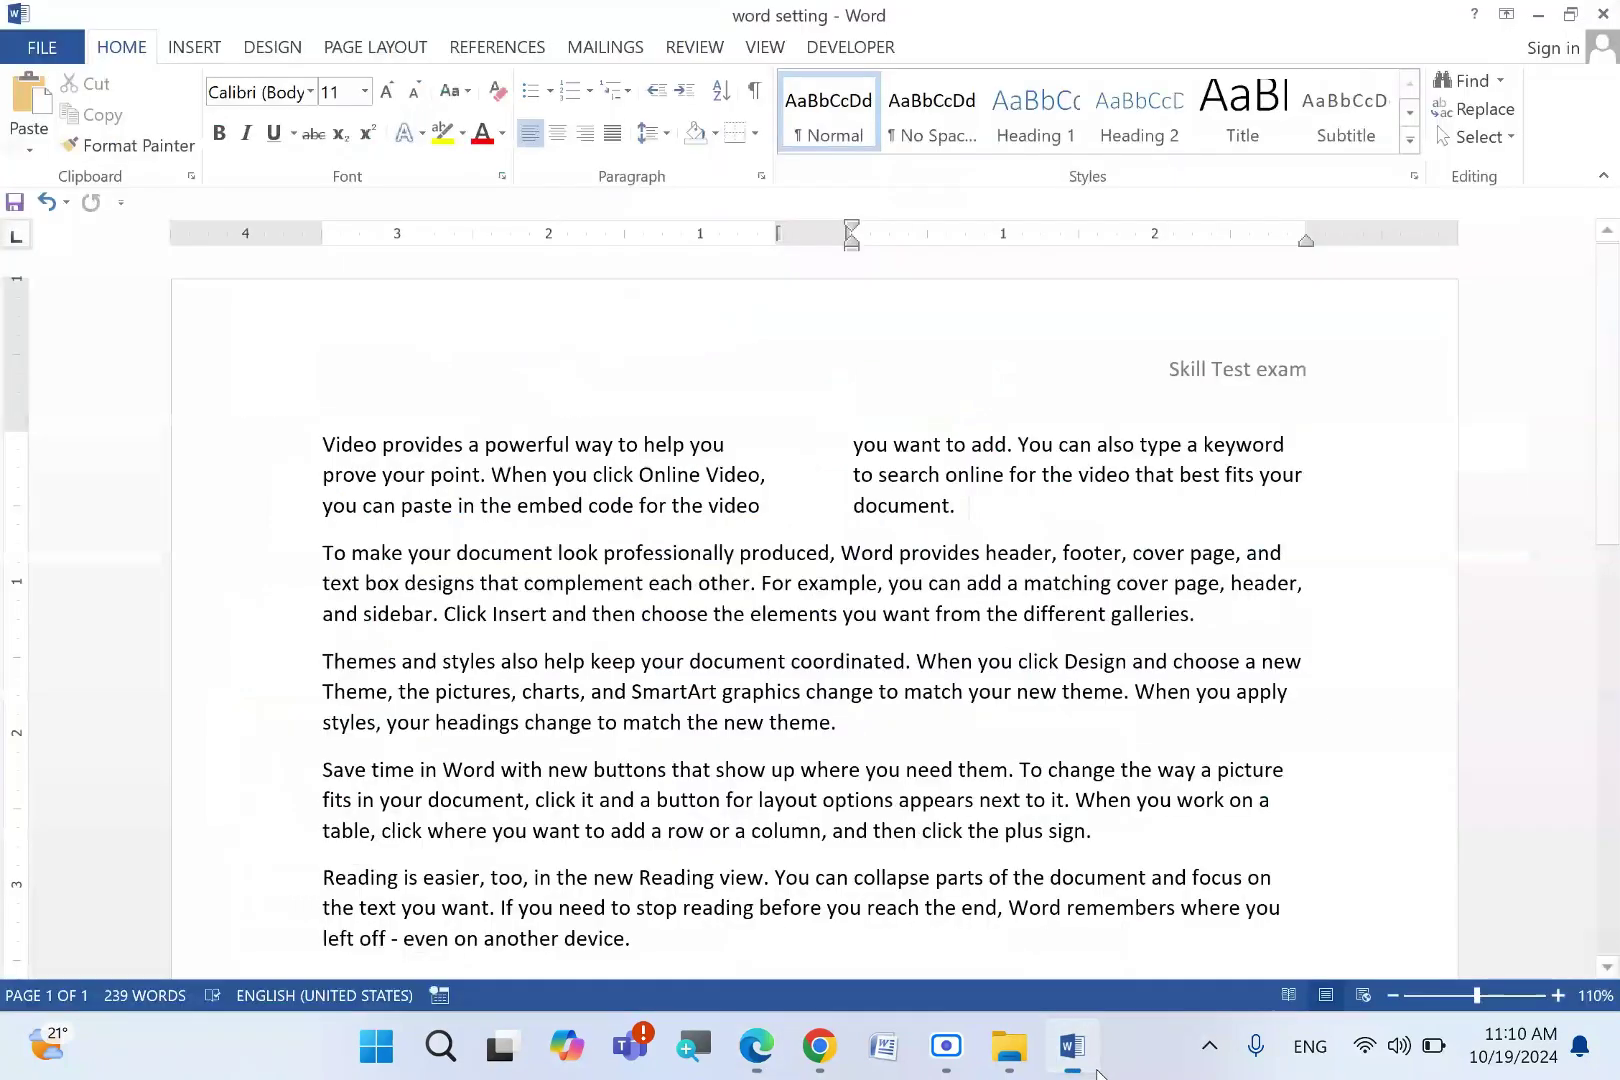
pyautogui.moveTo(760, 505); pyautogui.dragTo(221, 448)
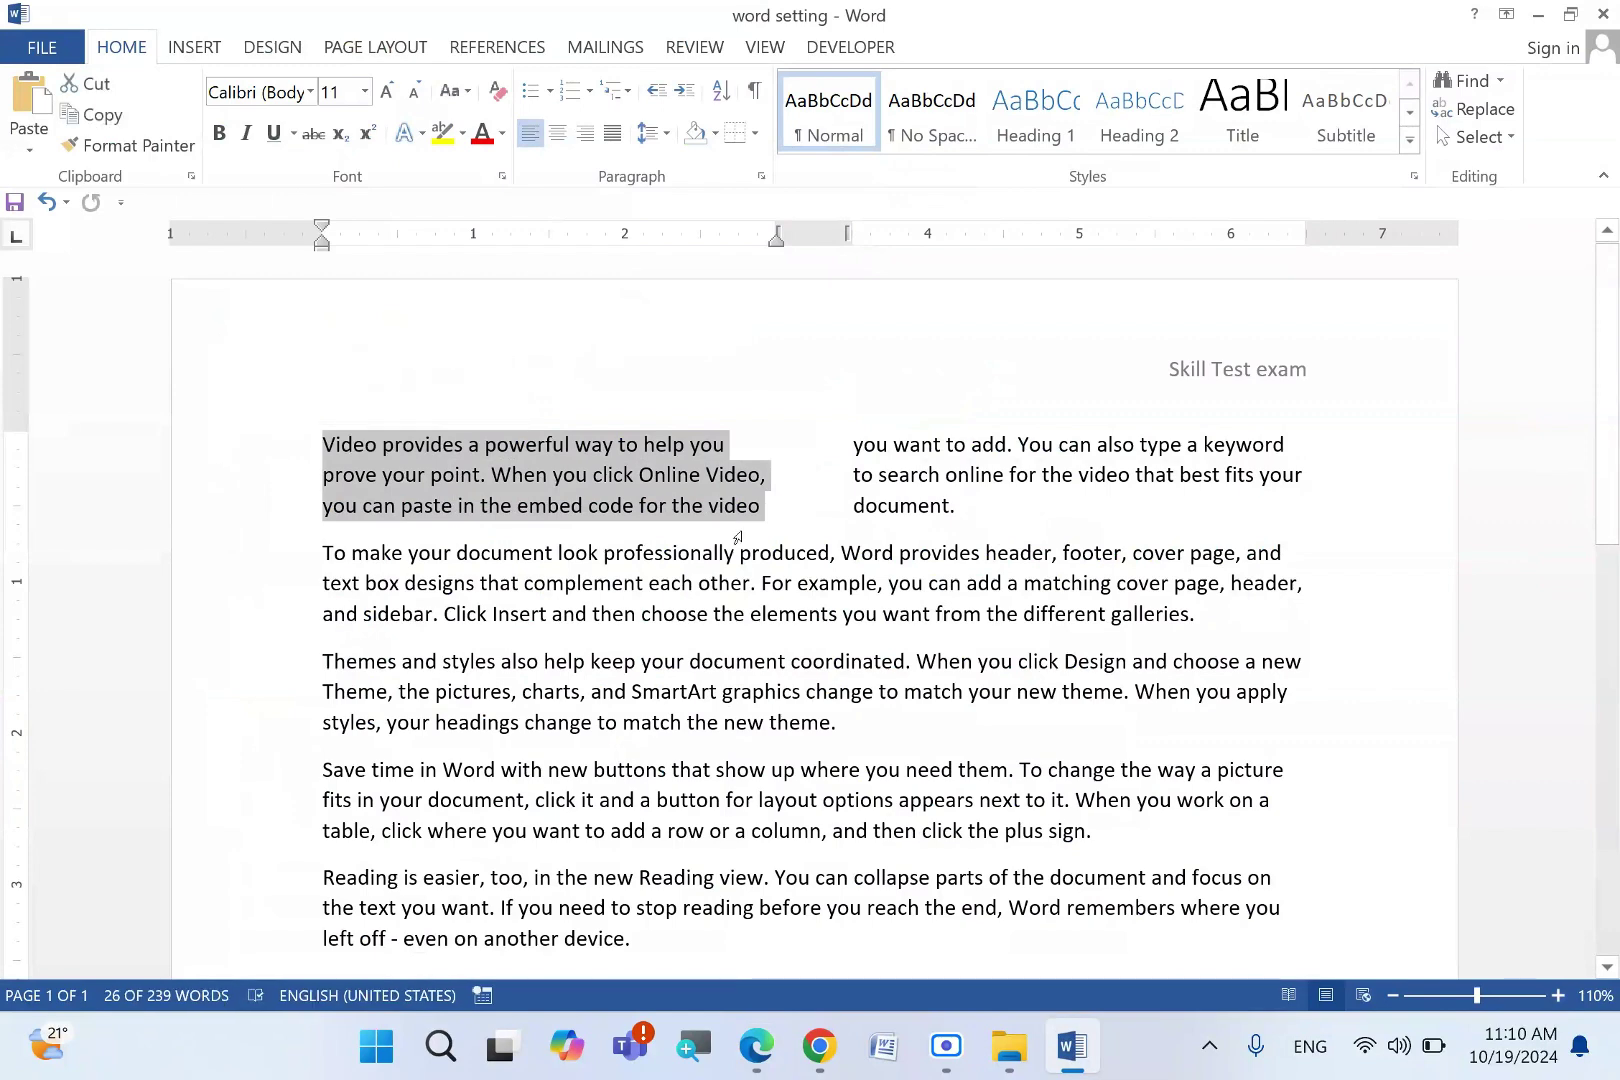
pyautogui.doubleClick(815, 513)
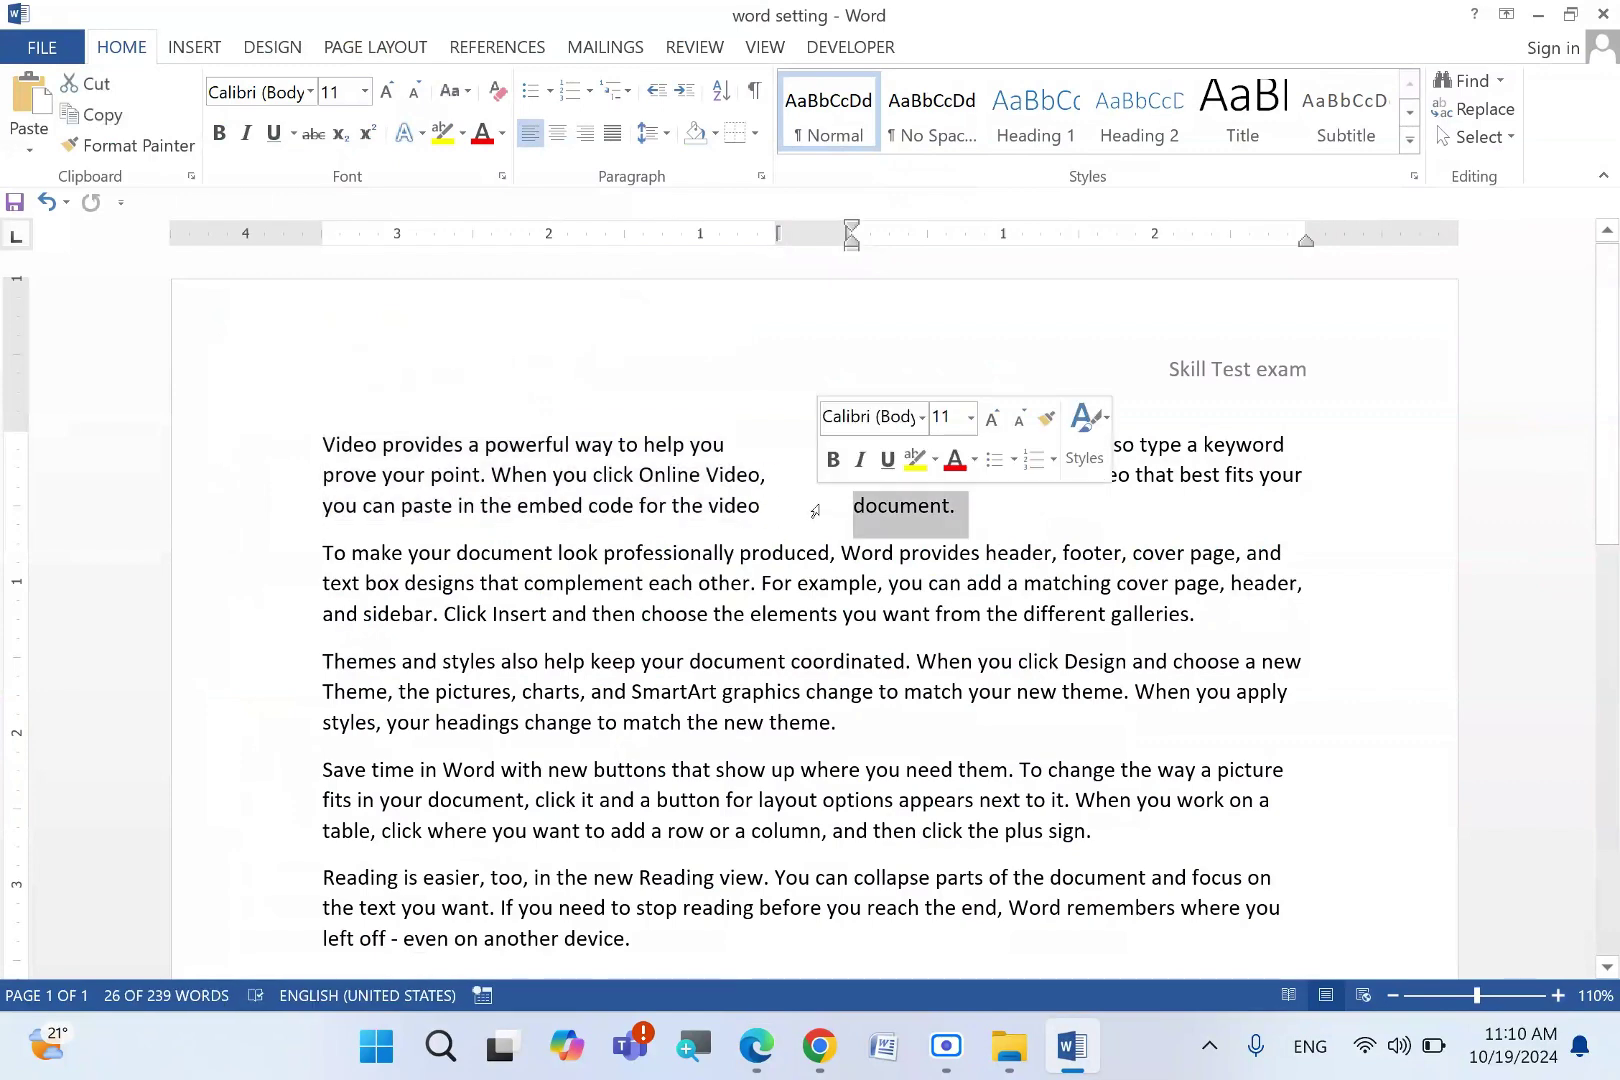
pyautogui.tripleClick(534, 480)
pyautogui.click(554, 478)
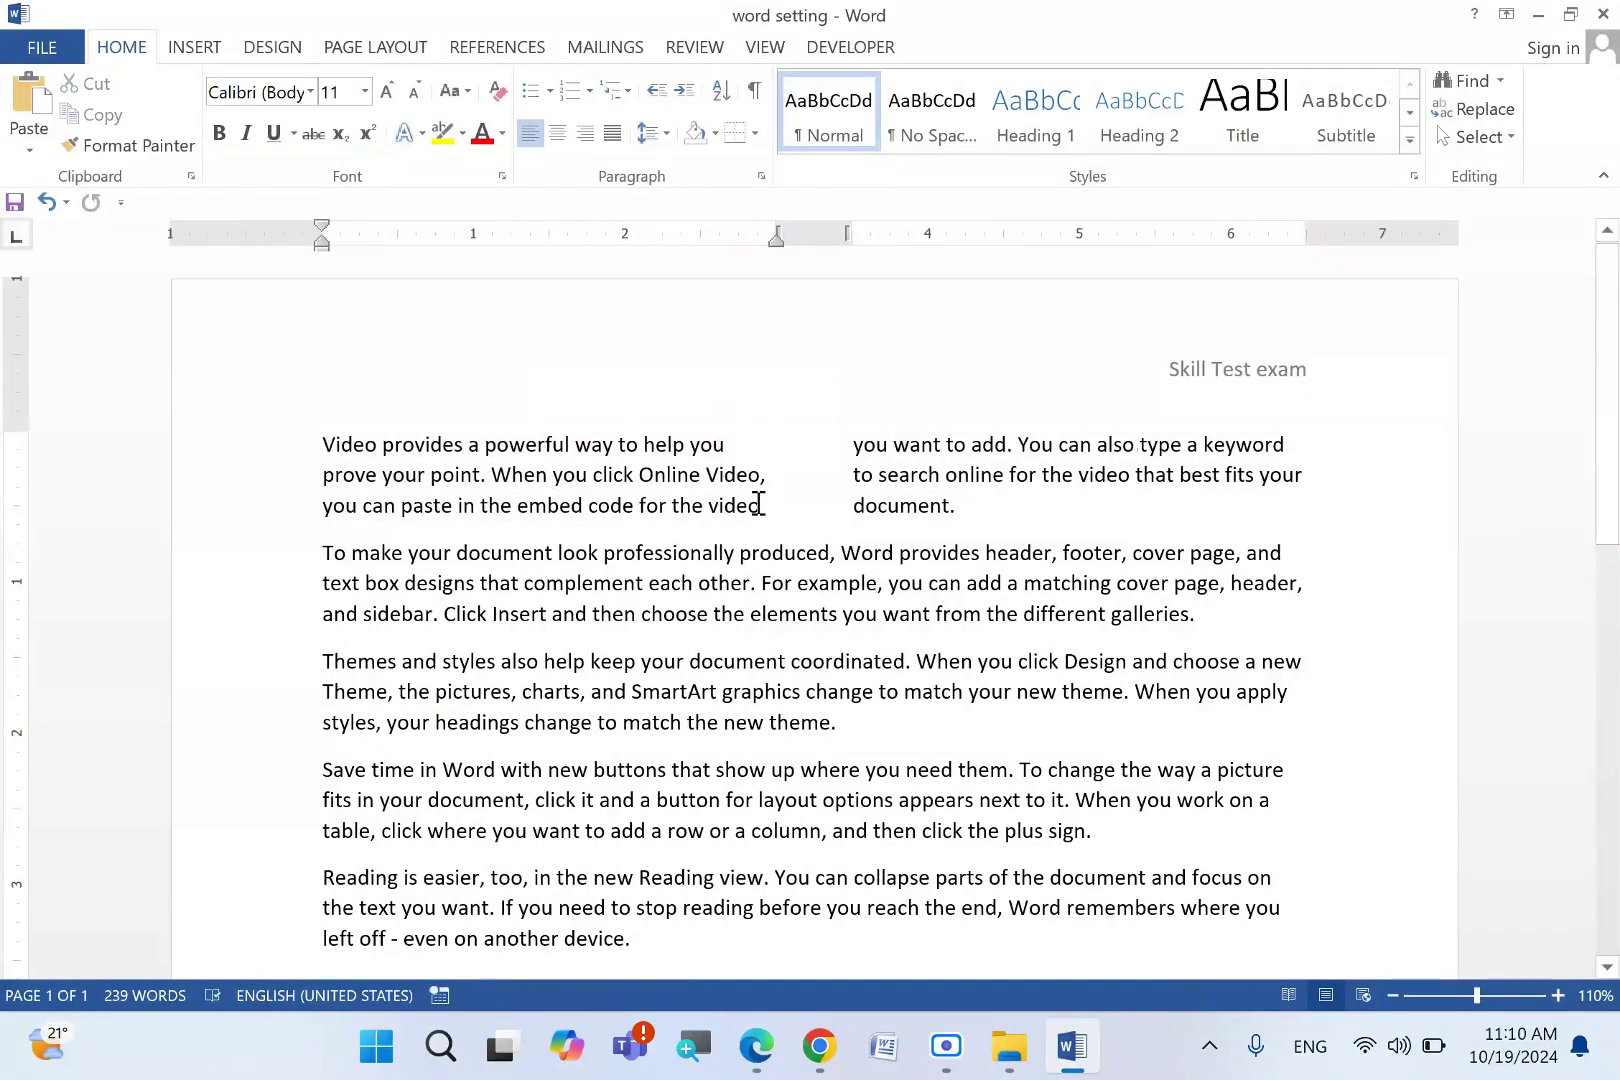
pyautogui.moveTo(757, 504); pyautogui.dragTo(304, 455)
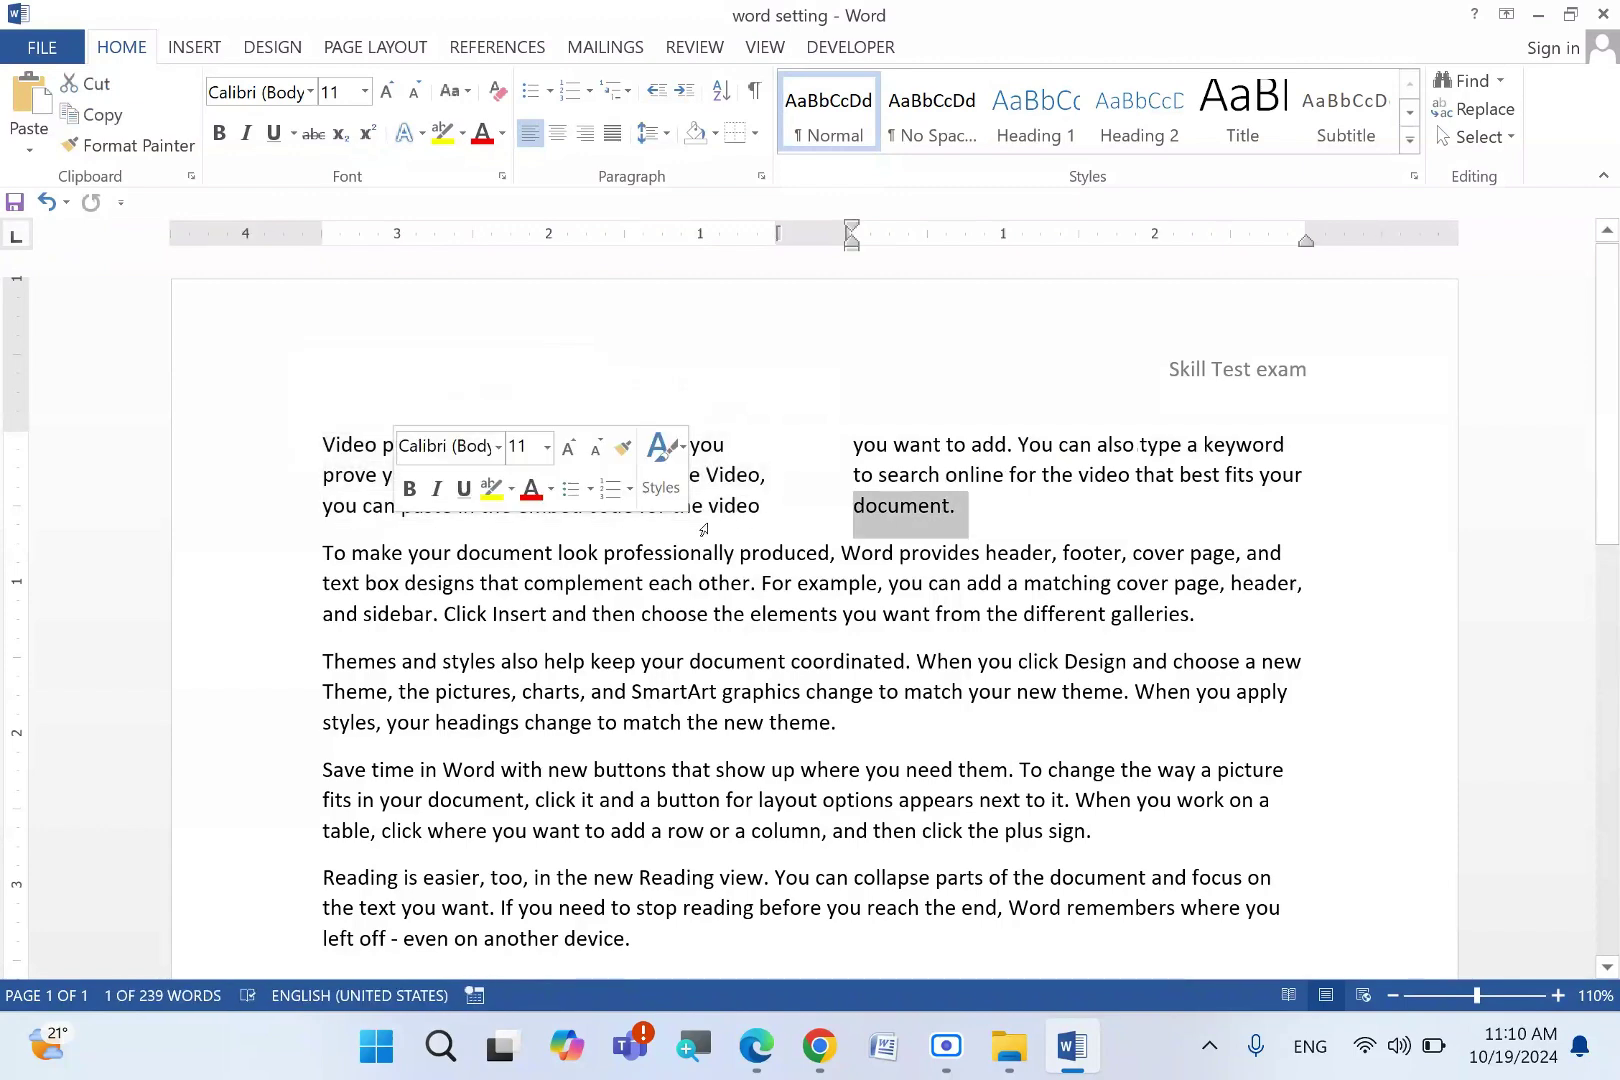
pyautogui.click(741, 505)
# - Start inserting a picture below the last paragraph, then cancel the file chooser
pyautogui.scroll(-3, 600, 763)
pyautogui.click(527, 767)
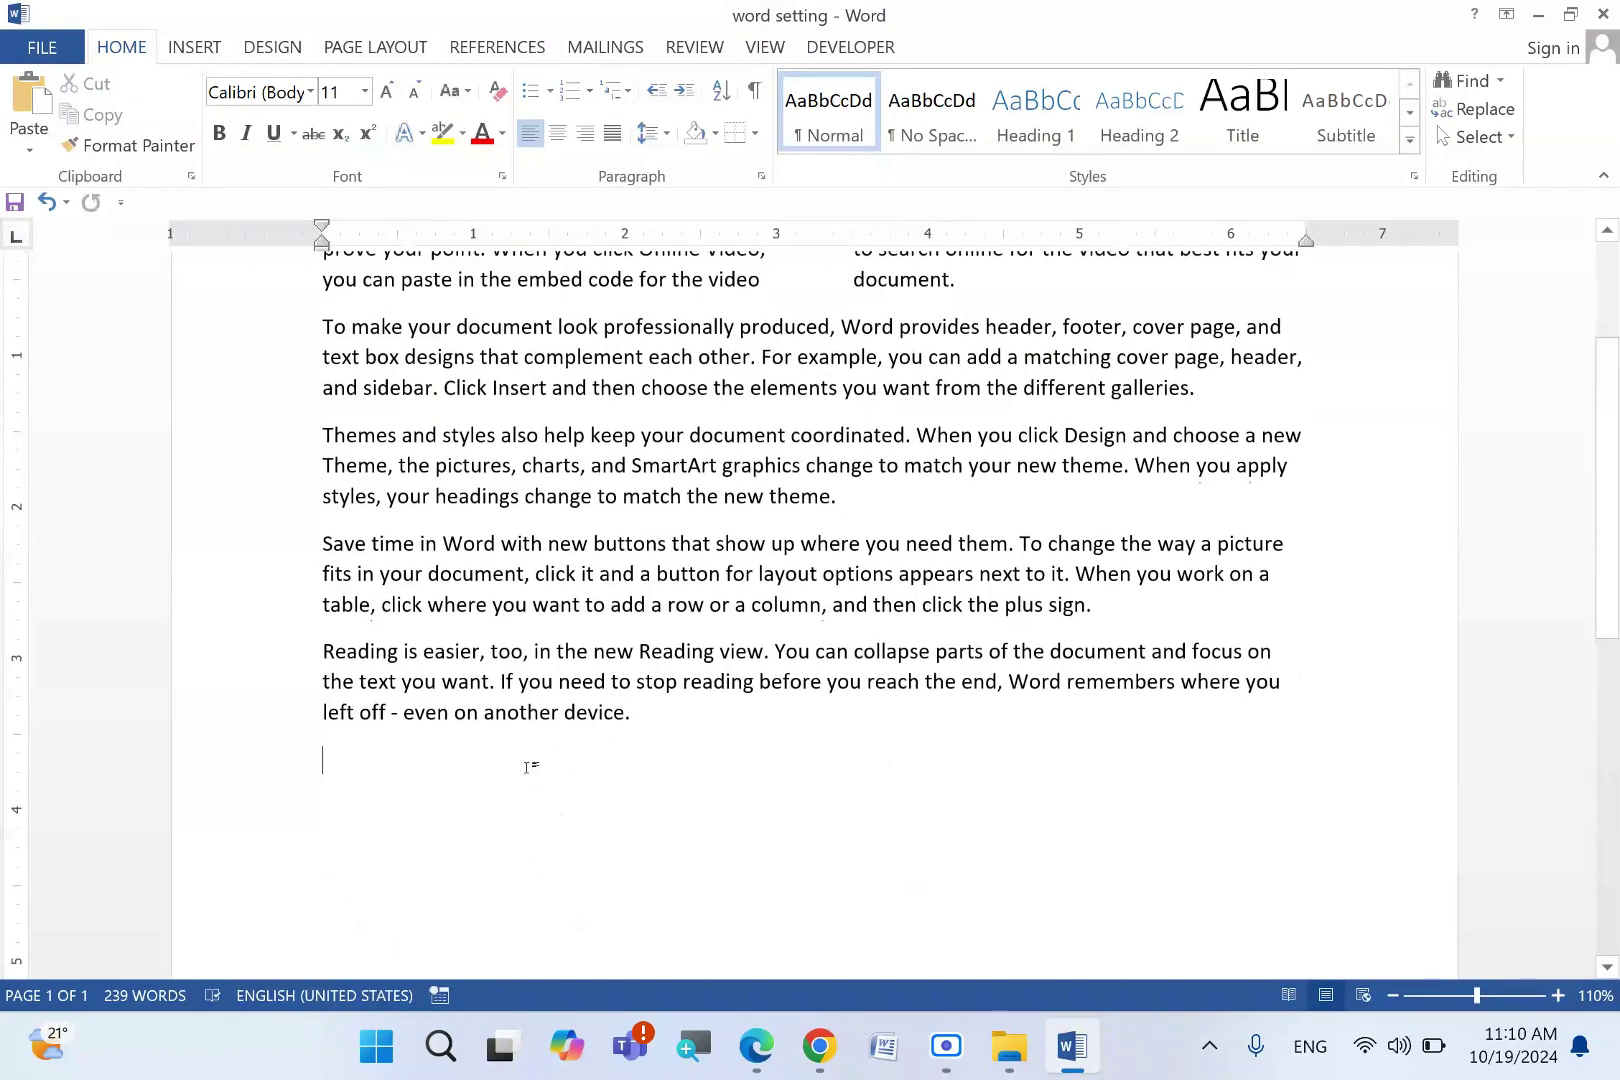
pyautogui.click(194, 47)
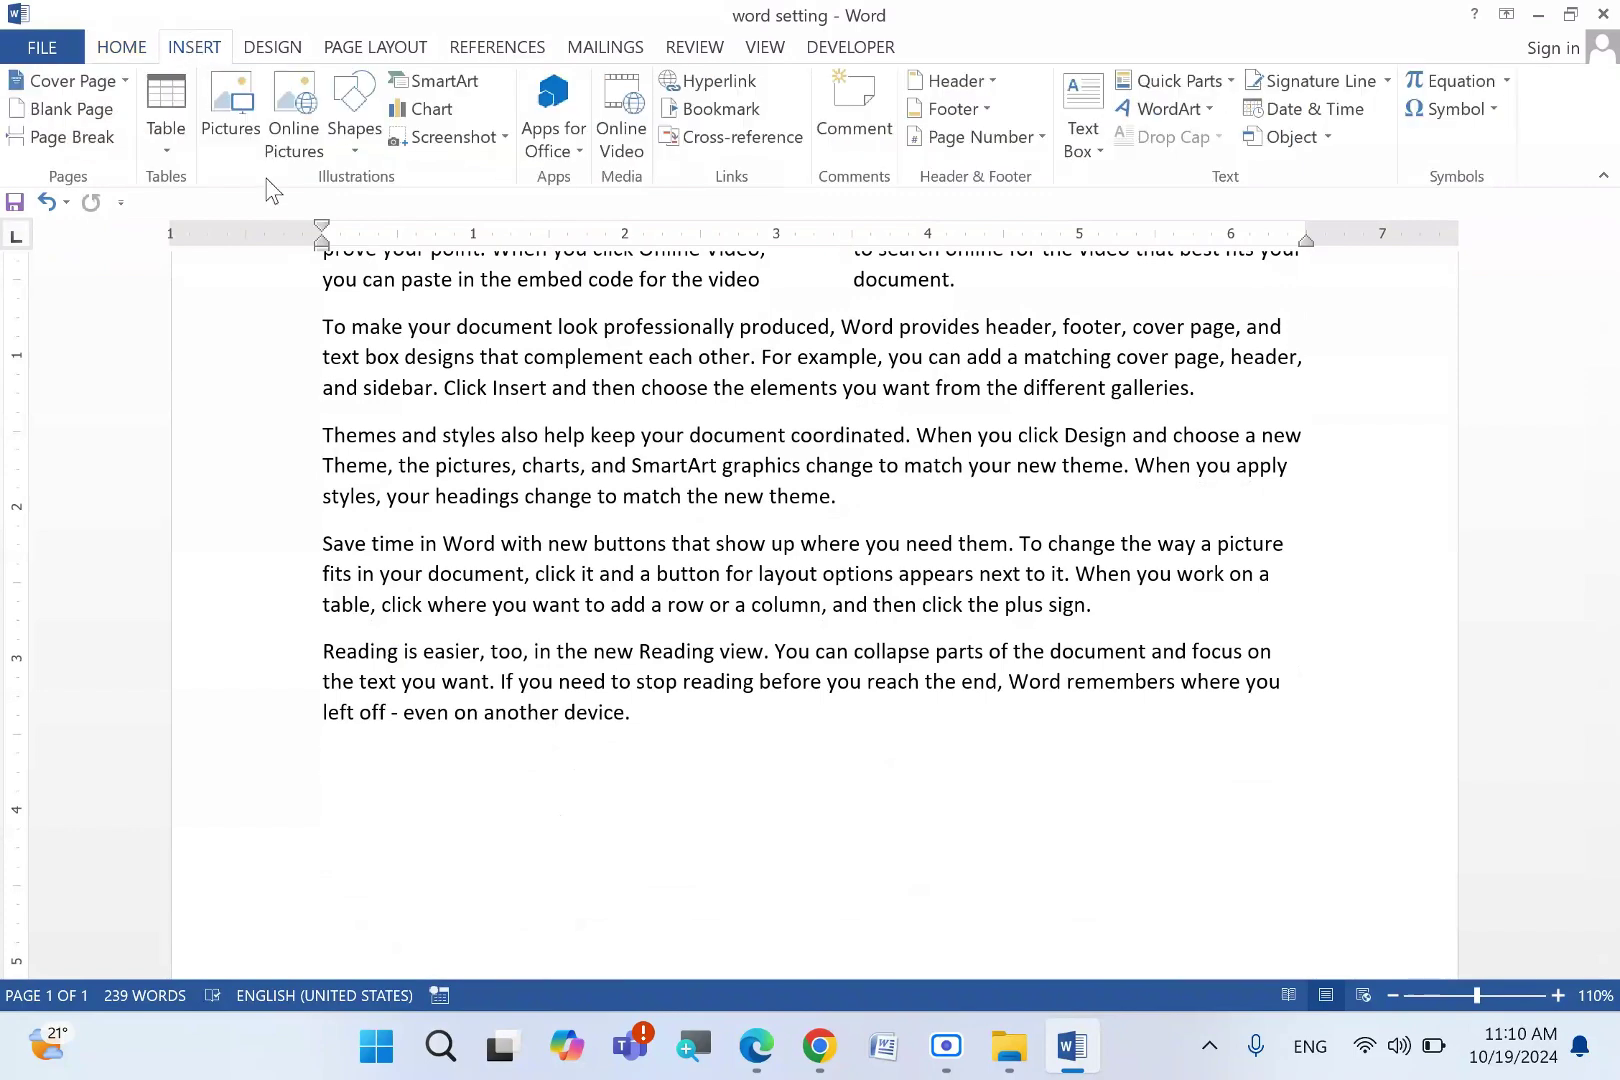
pyautogui.click(233, 115)
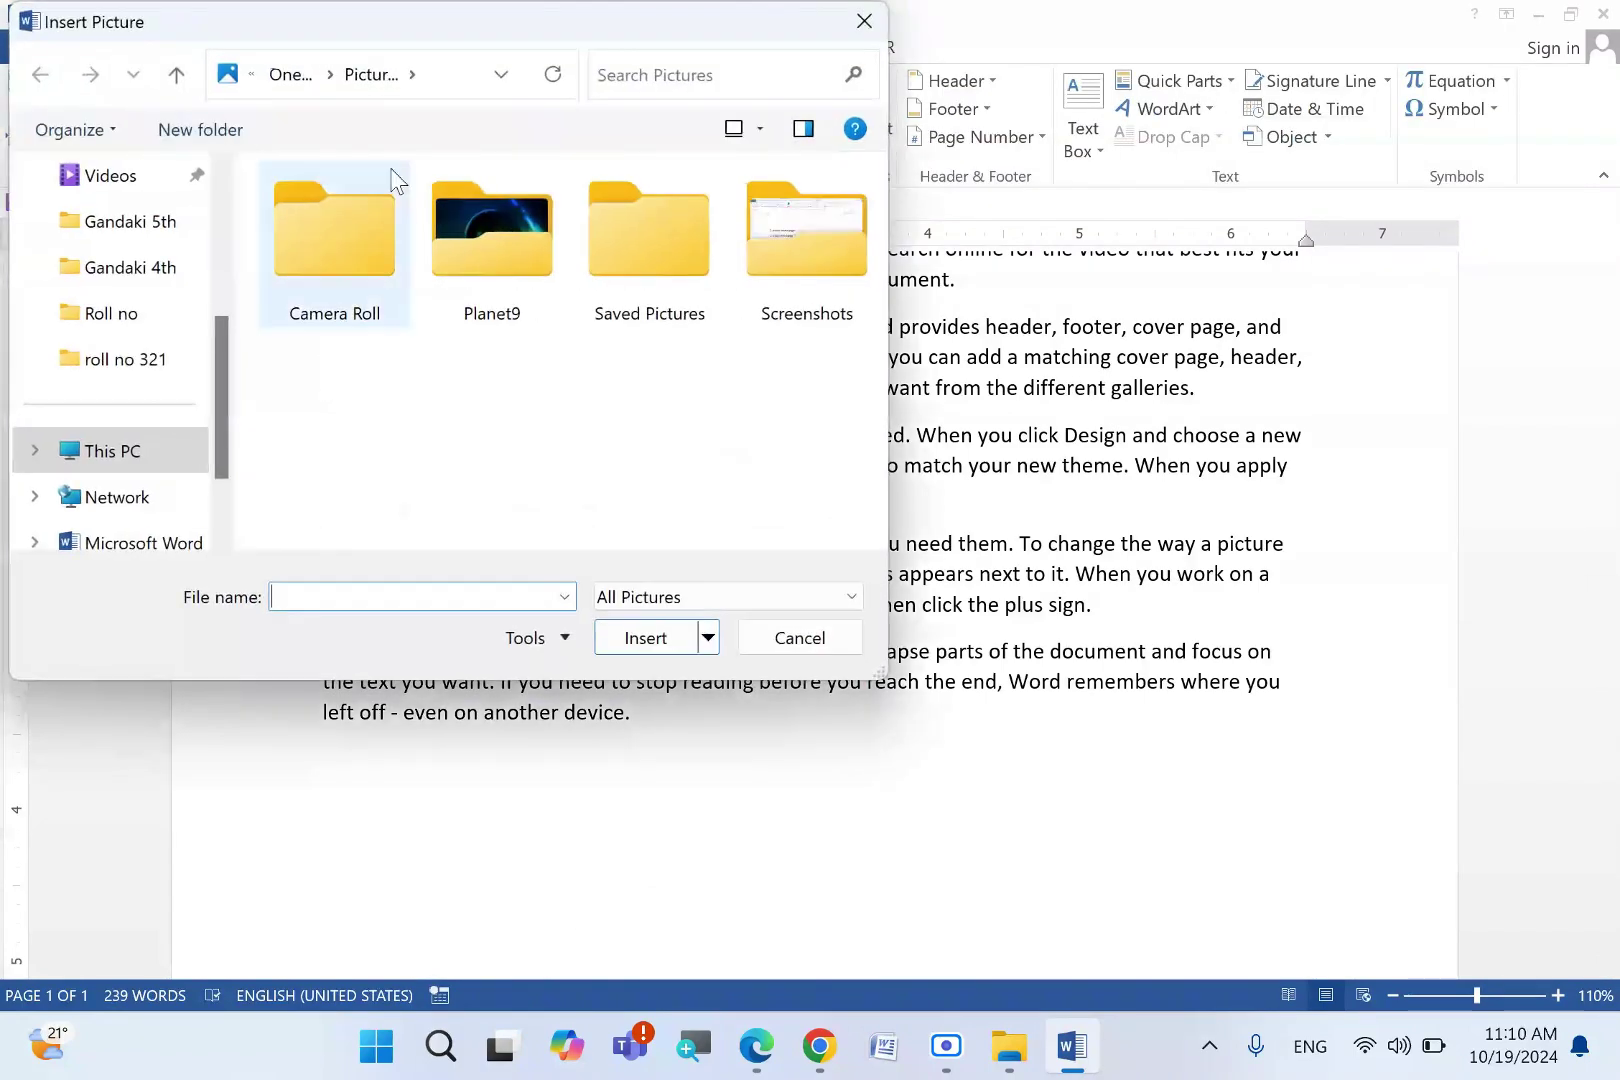
pyautogui.click(860, 24)
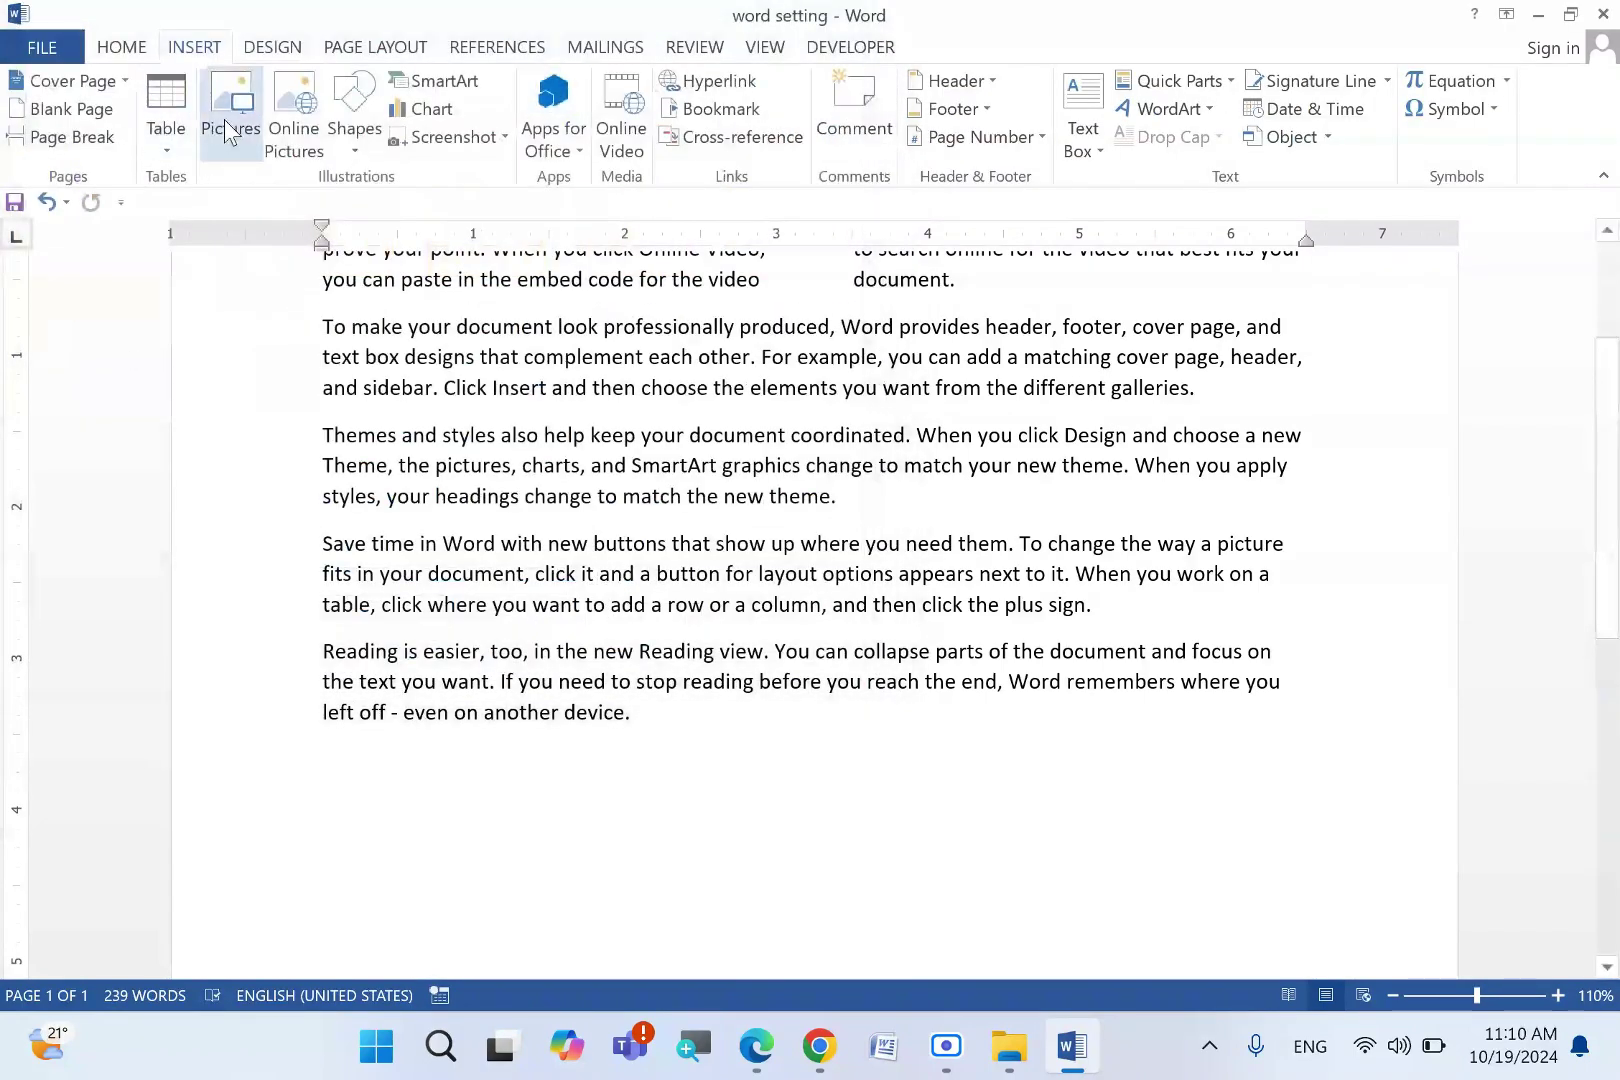
# - Minimise Word and Edge and close the roll no 321 folder window
pyautogui.click(1539, 14)
pyautogui.click(1458, 22)
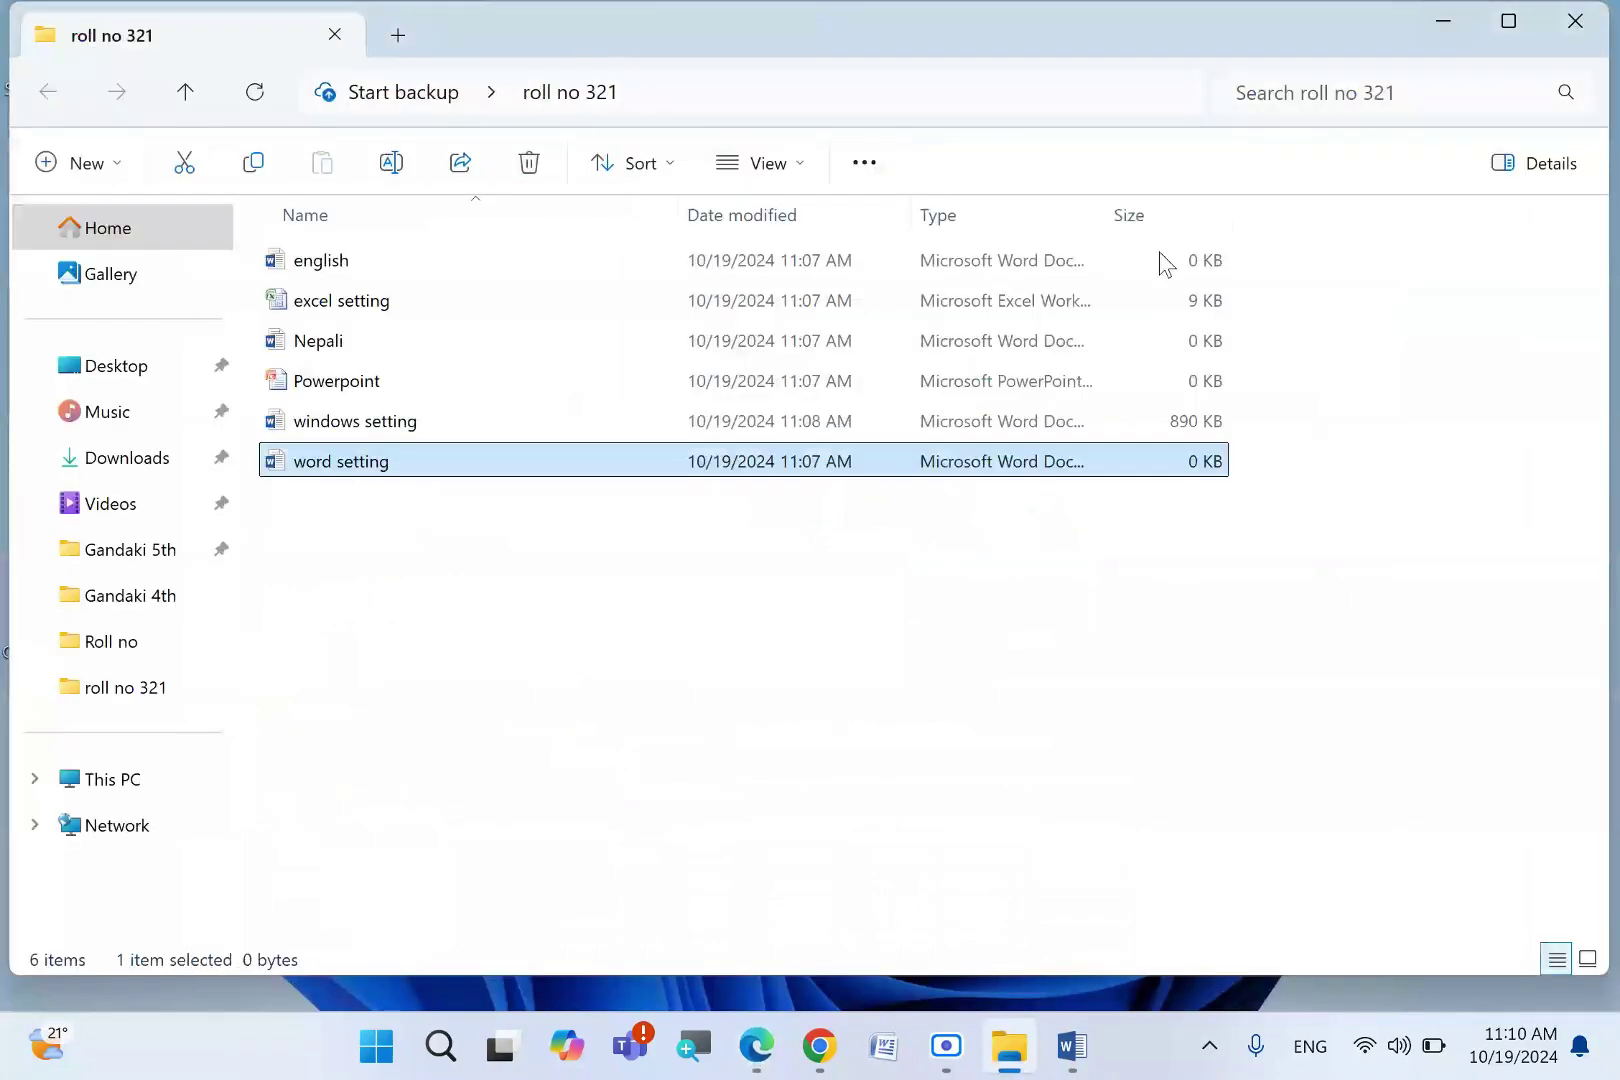
pyautogui.click(1574, 26)
# - Snip the desktop area around the roll no 321 folder, then return to the Word document
pyautogui.click(1150, 335)
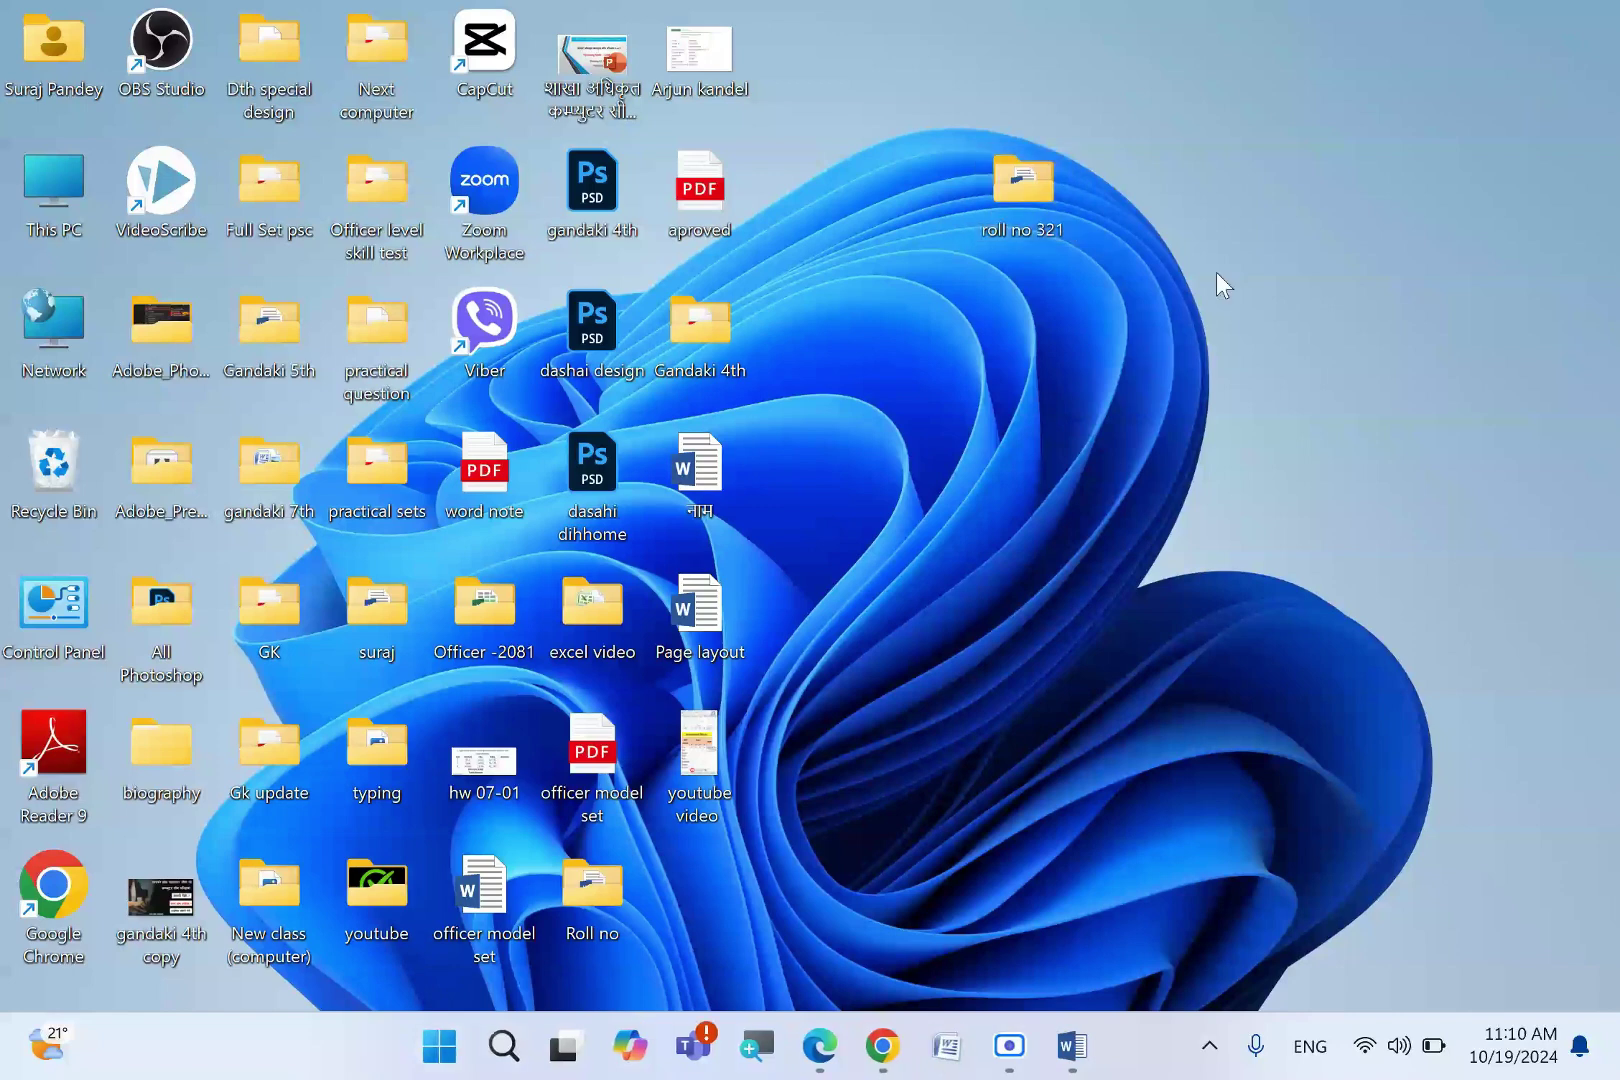
pyautogui.press('super+shift+s')
pyautogui.moveTo(820, 112); pyautogui.dragTo(1619, 672)
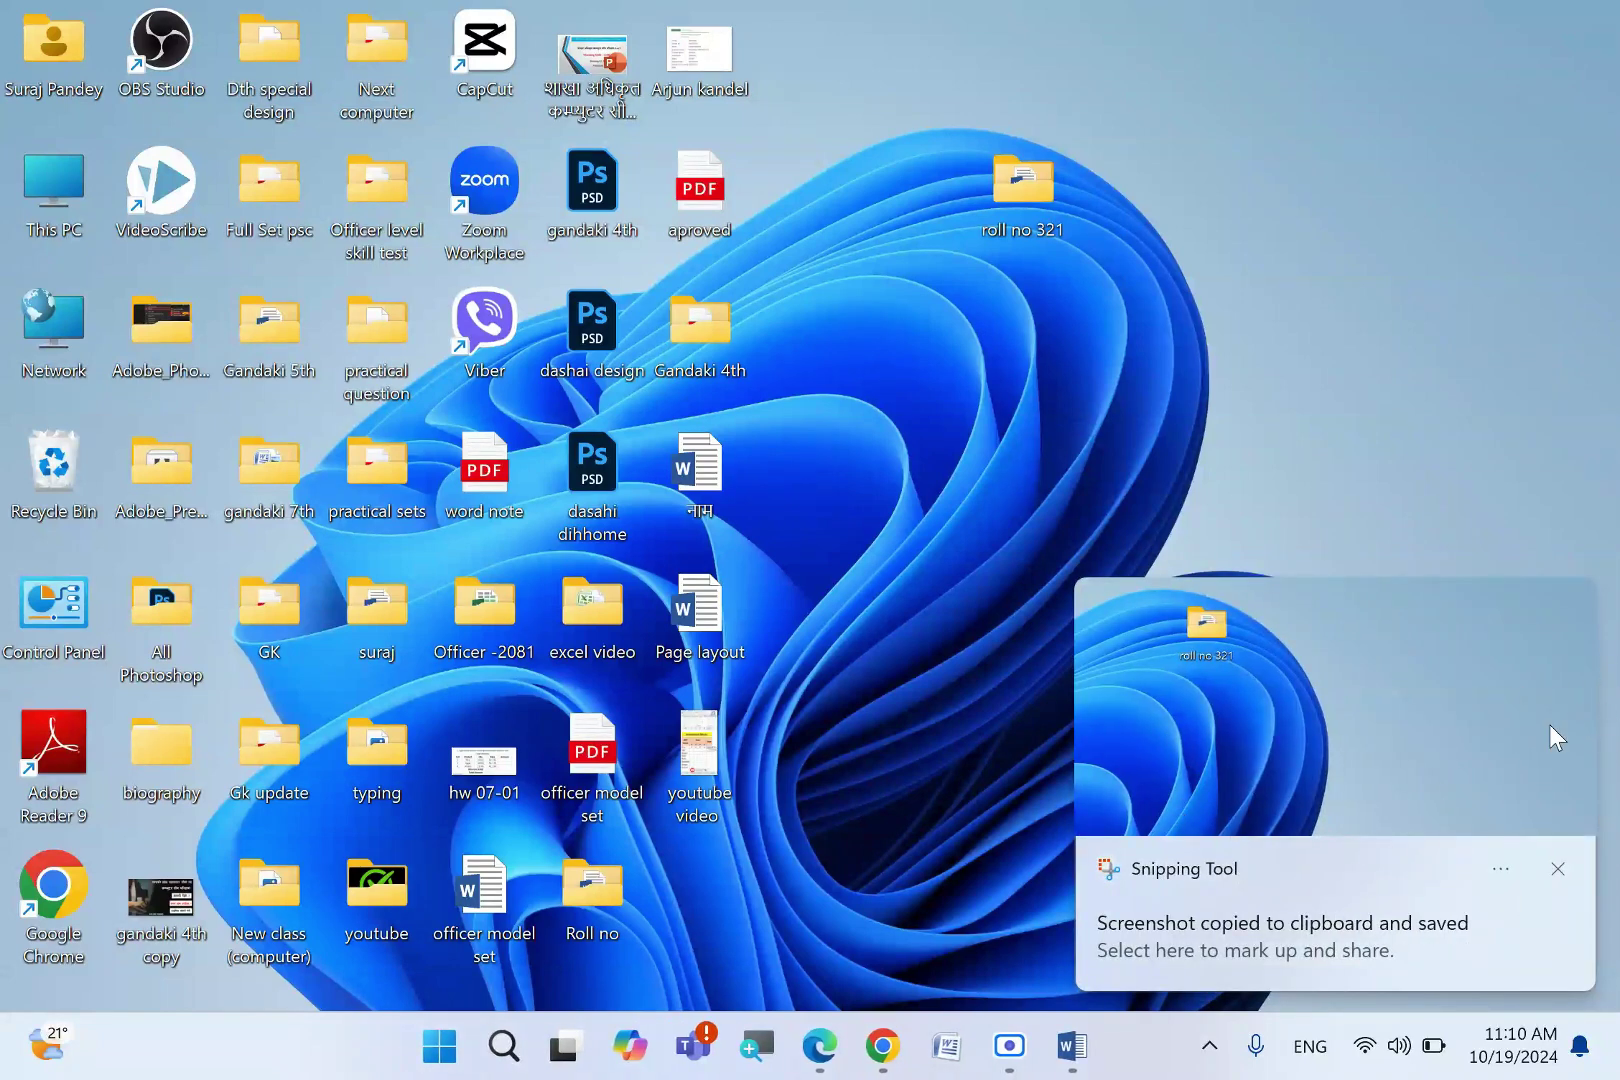
pyautogui.click(1558, 869)
pyautogui.click(1078, 1046)
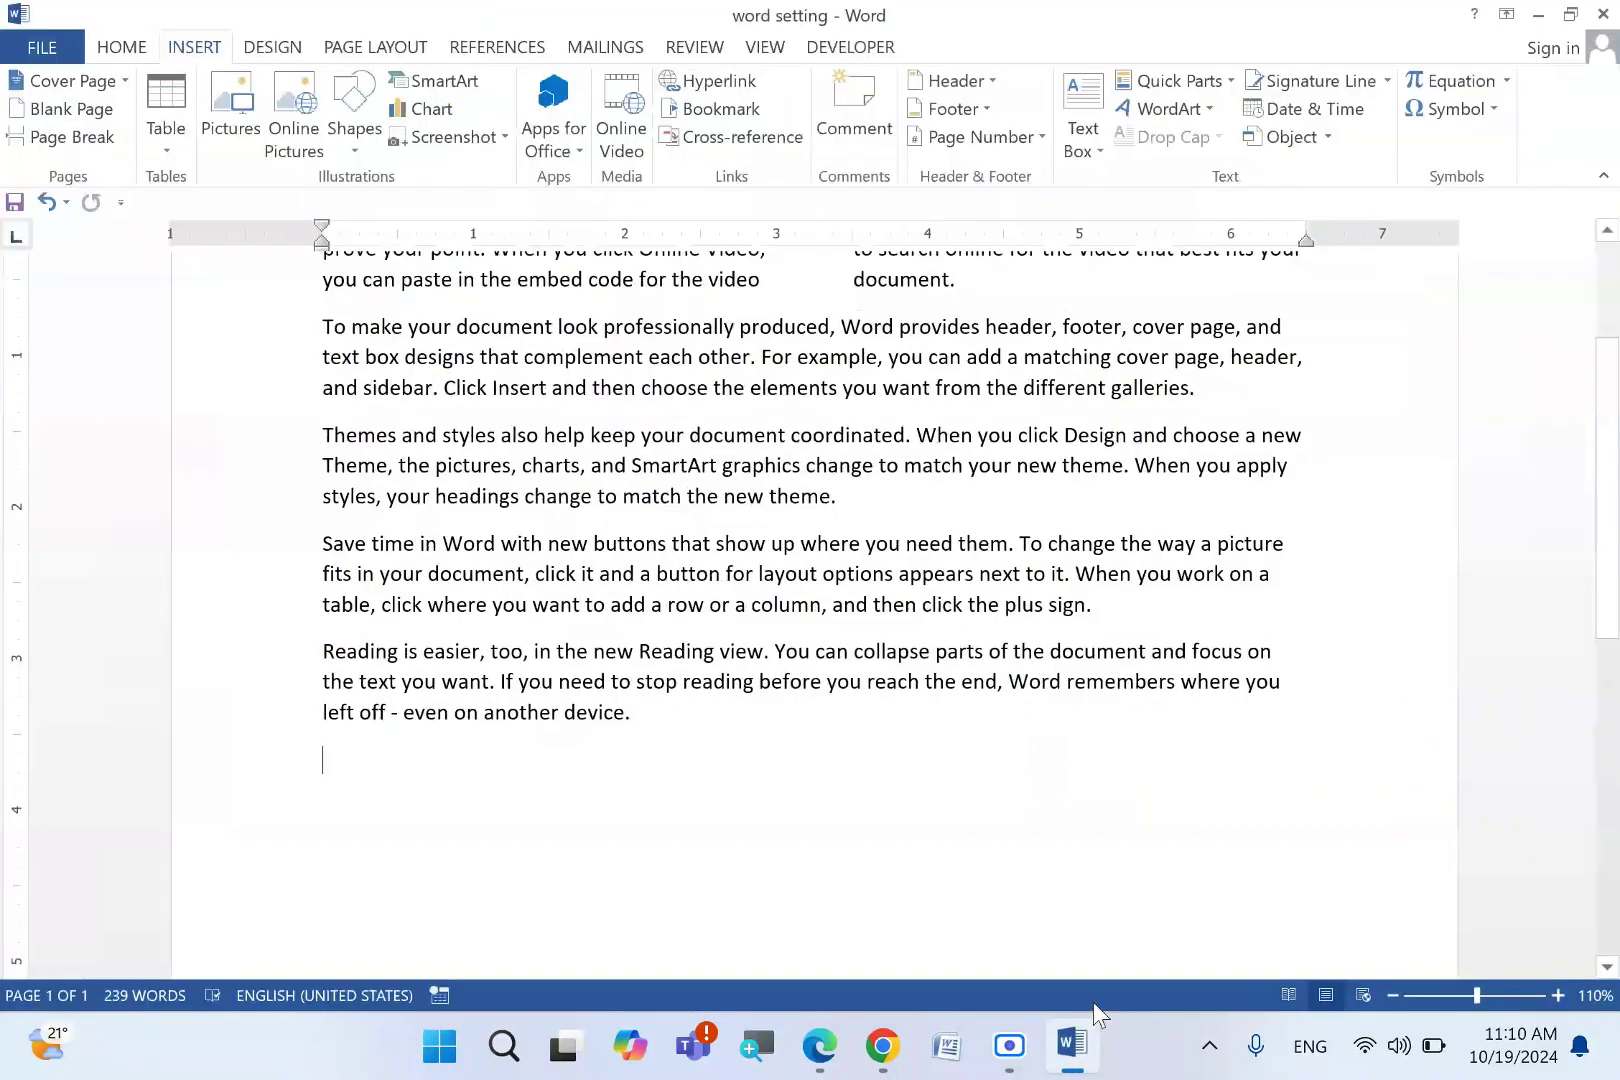
# - Paste the desktop screenshot into the document and give it Square text wrapping
pyautogui.hotkey('ctrl', 'v')
pyautogui.scroll(3, 763, 732)
pyautogui.click(763, 732)
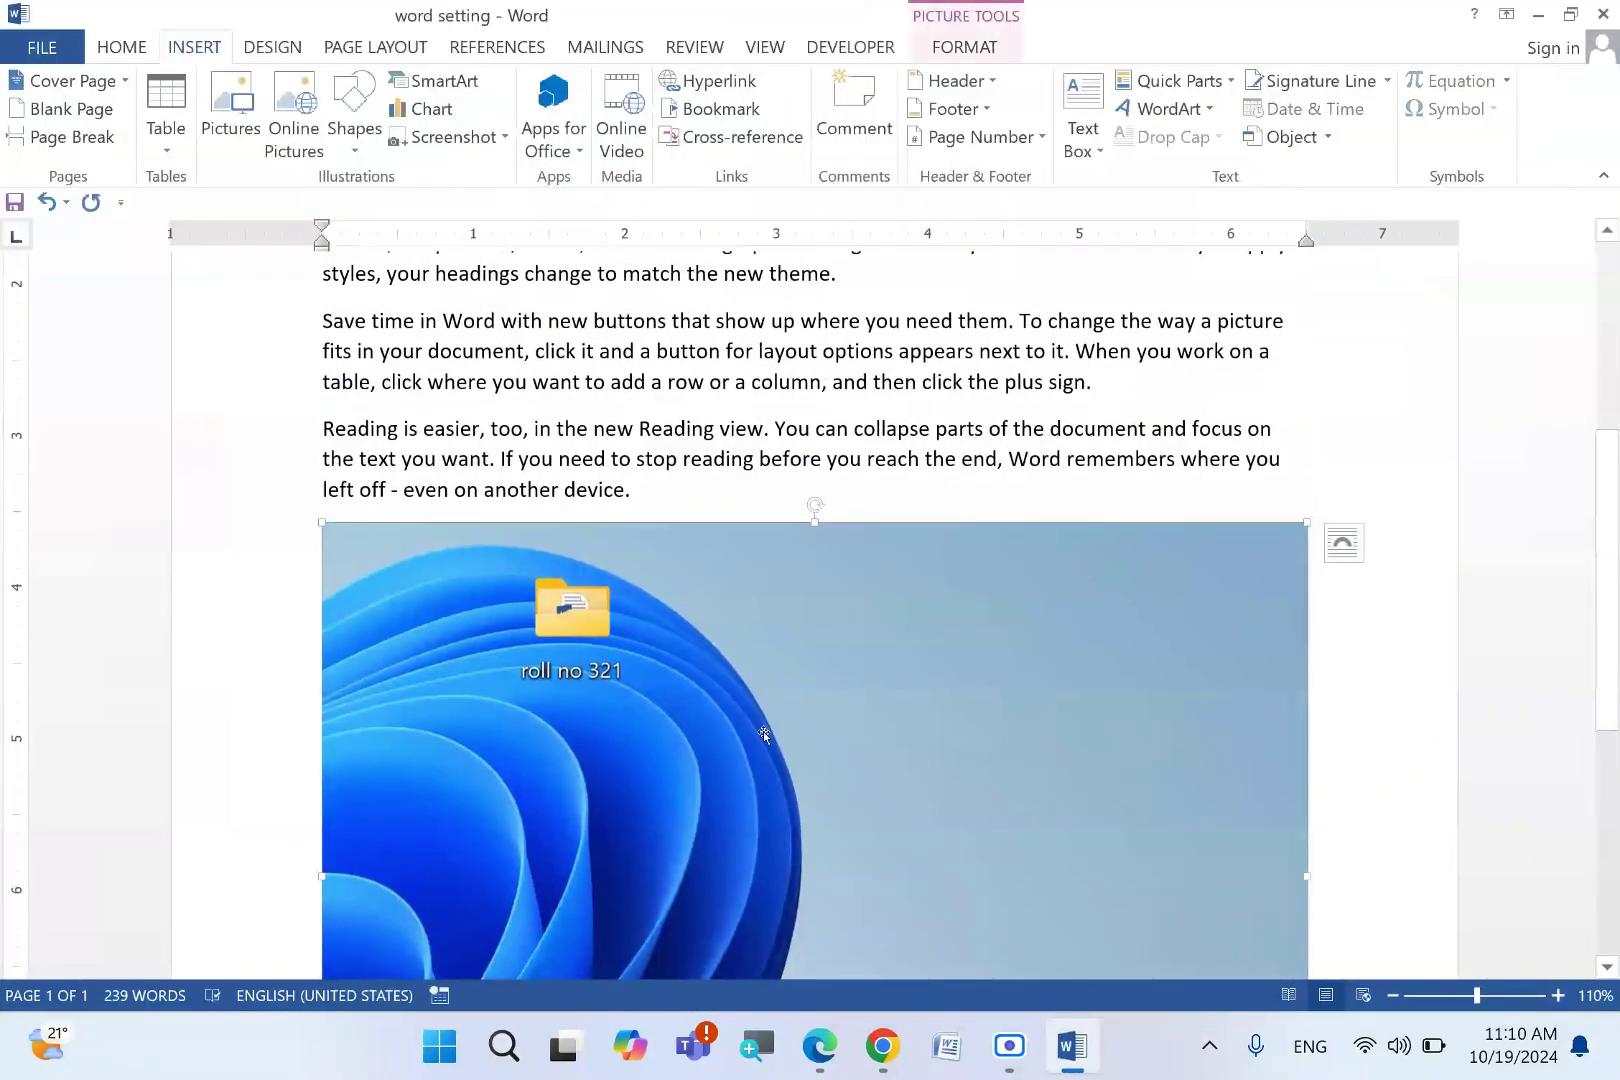
pyautogui.scroll(-2, 713, 633)
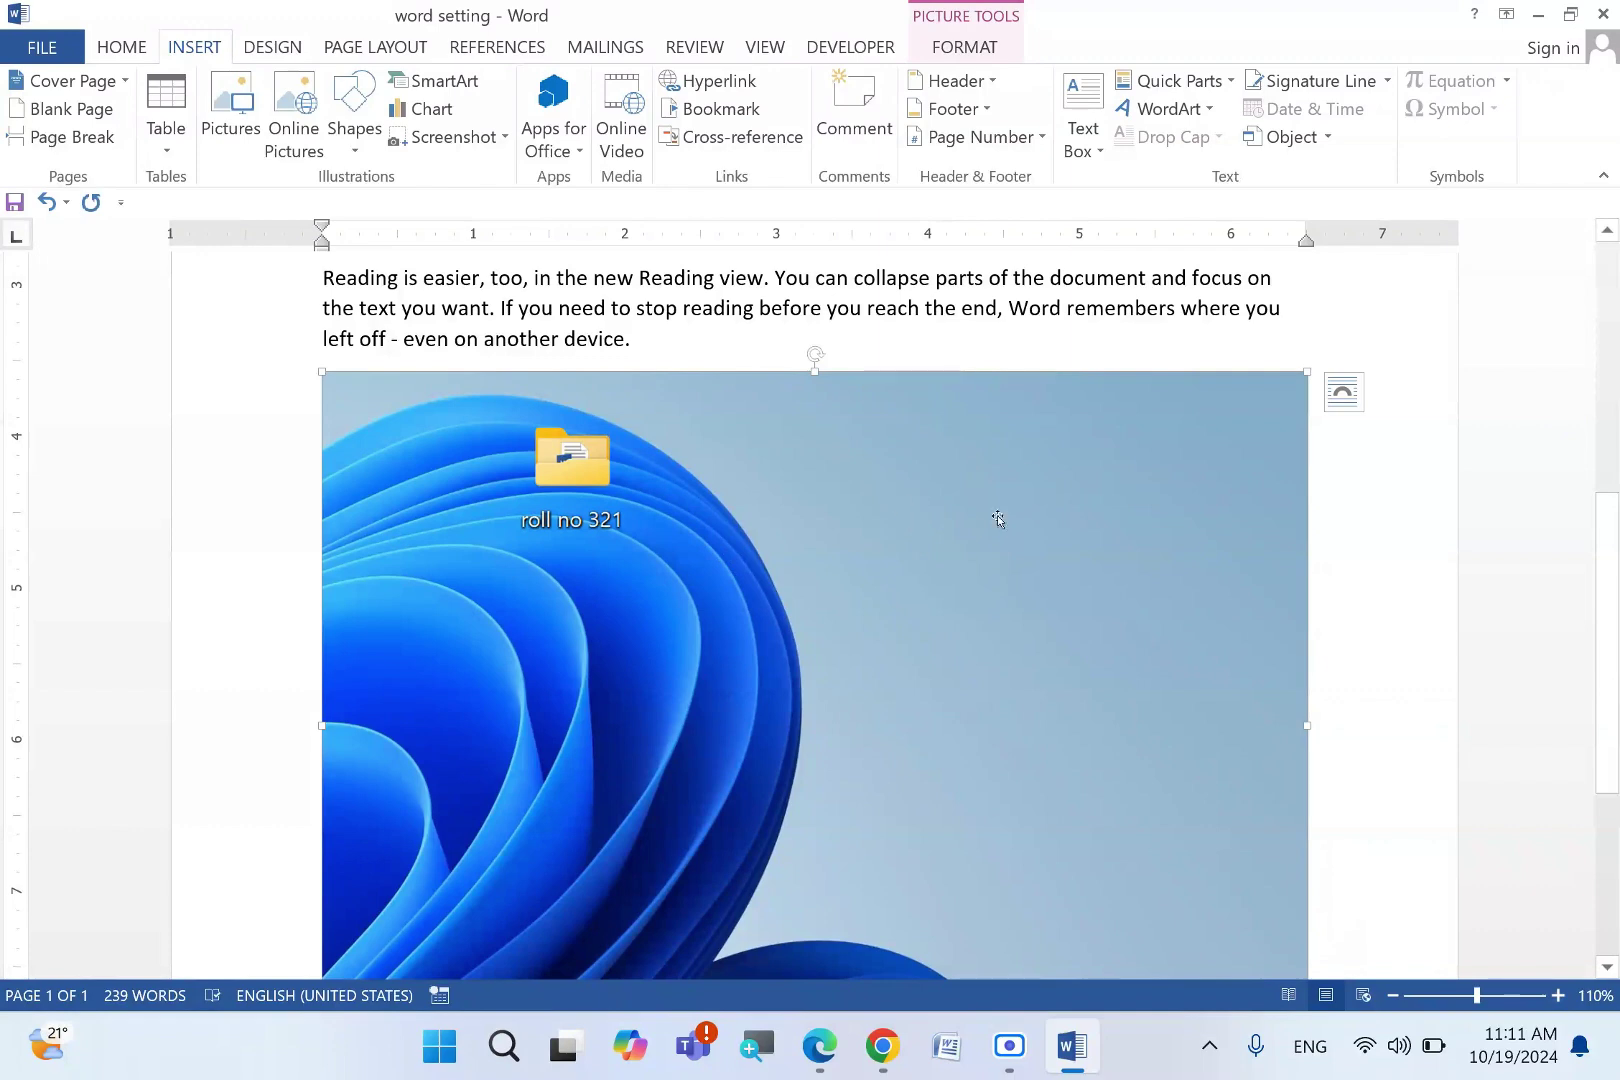
pyautogui.click(952, 52)
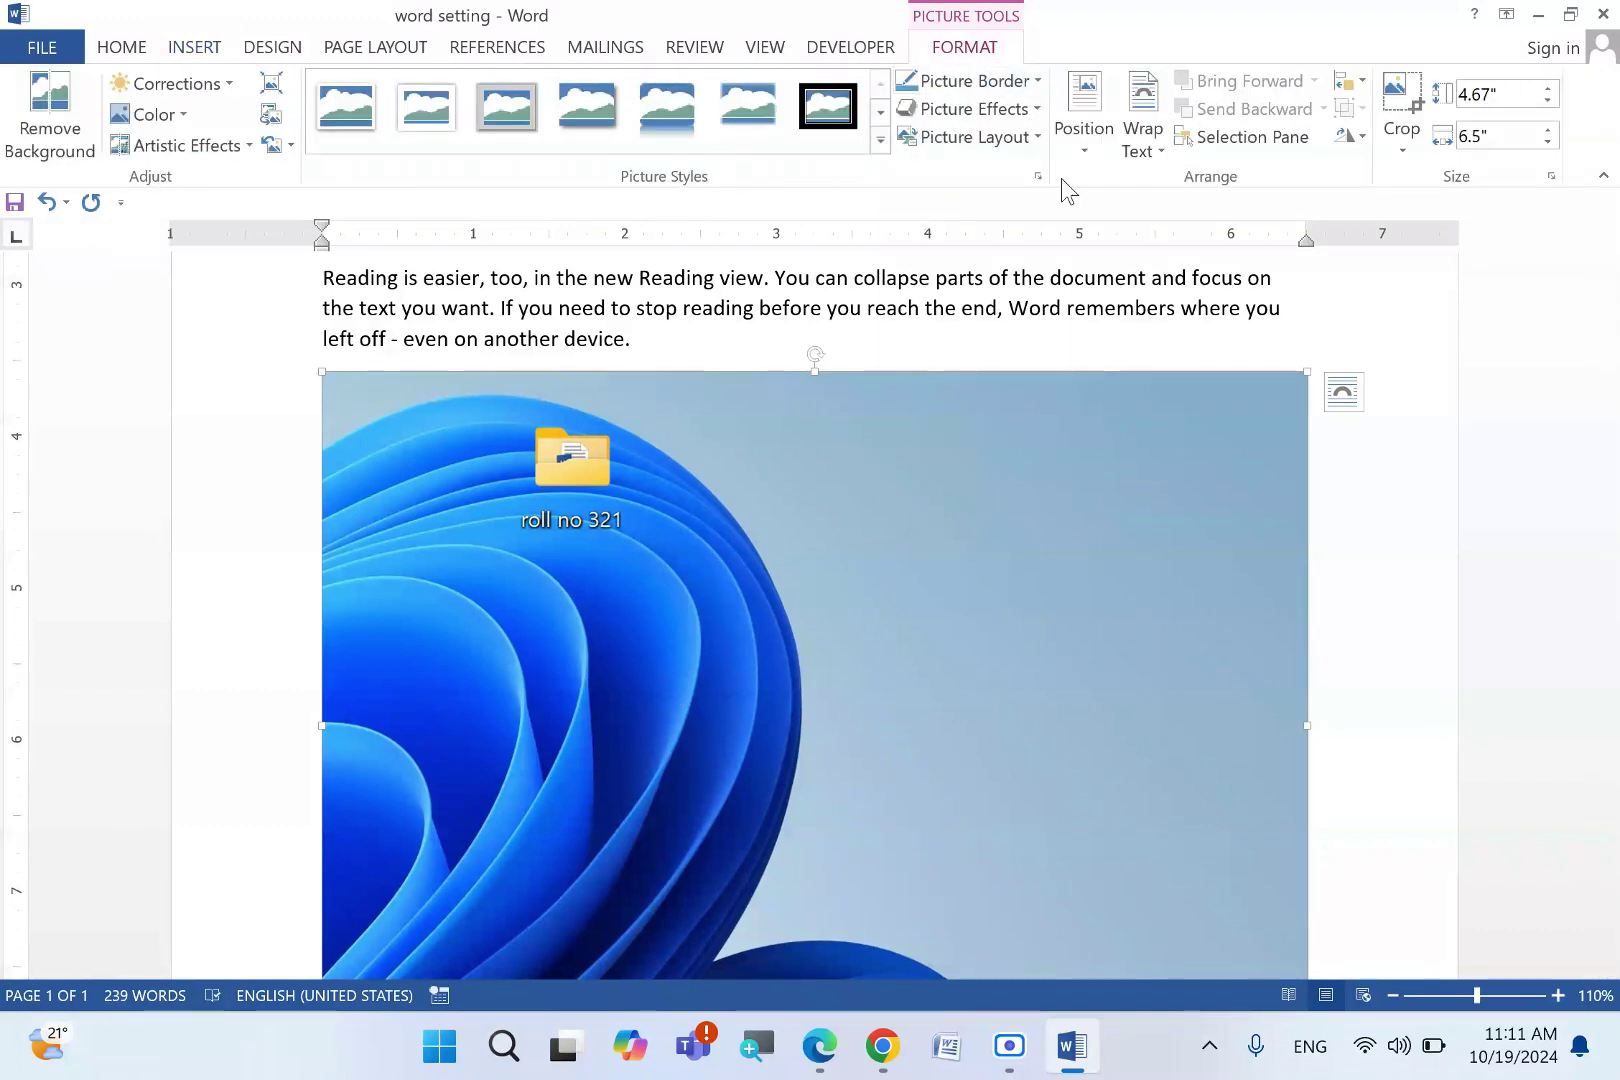
pyautogui.click(1146, 150)
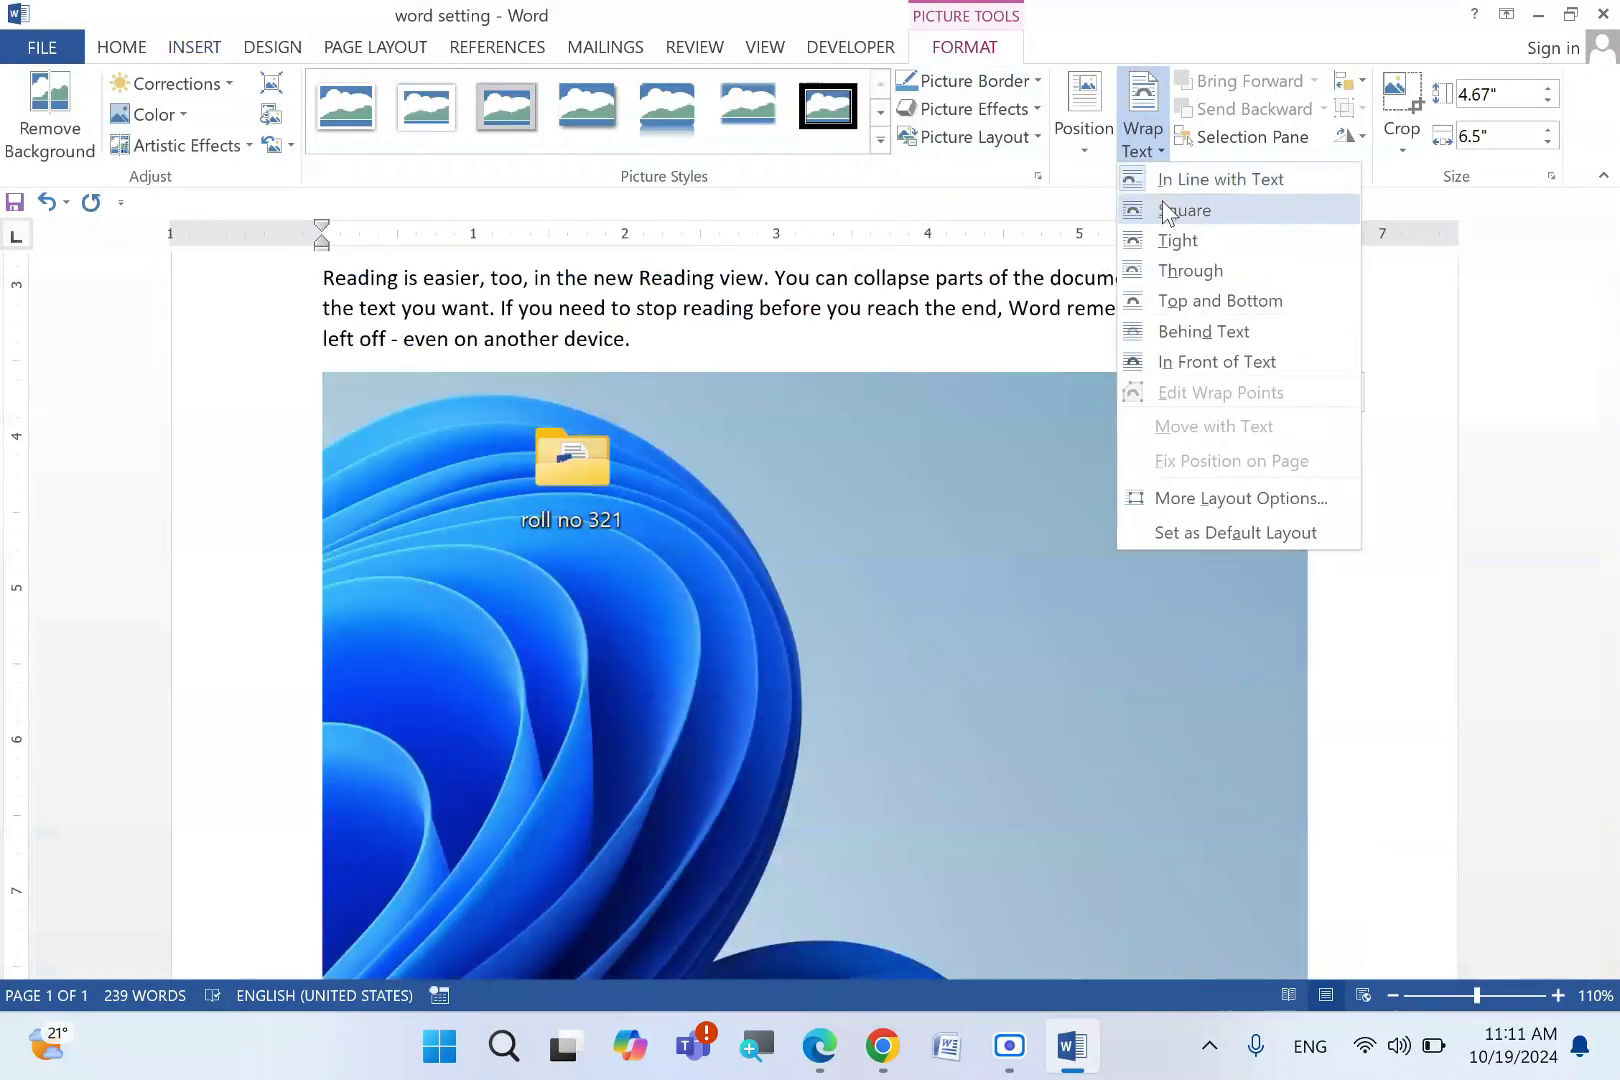
pyautogui.click(1186, 212)
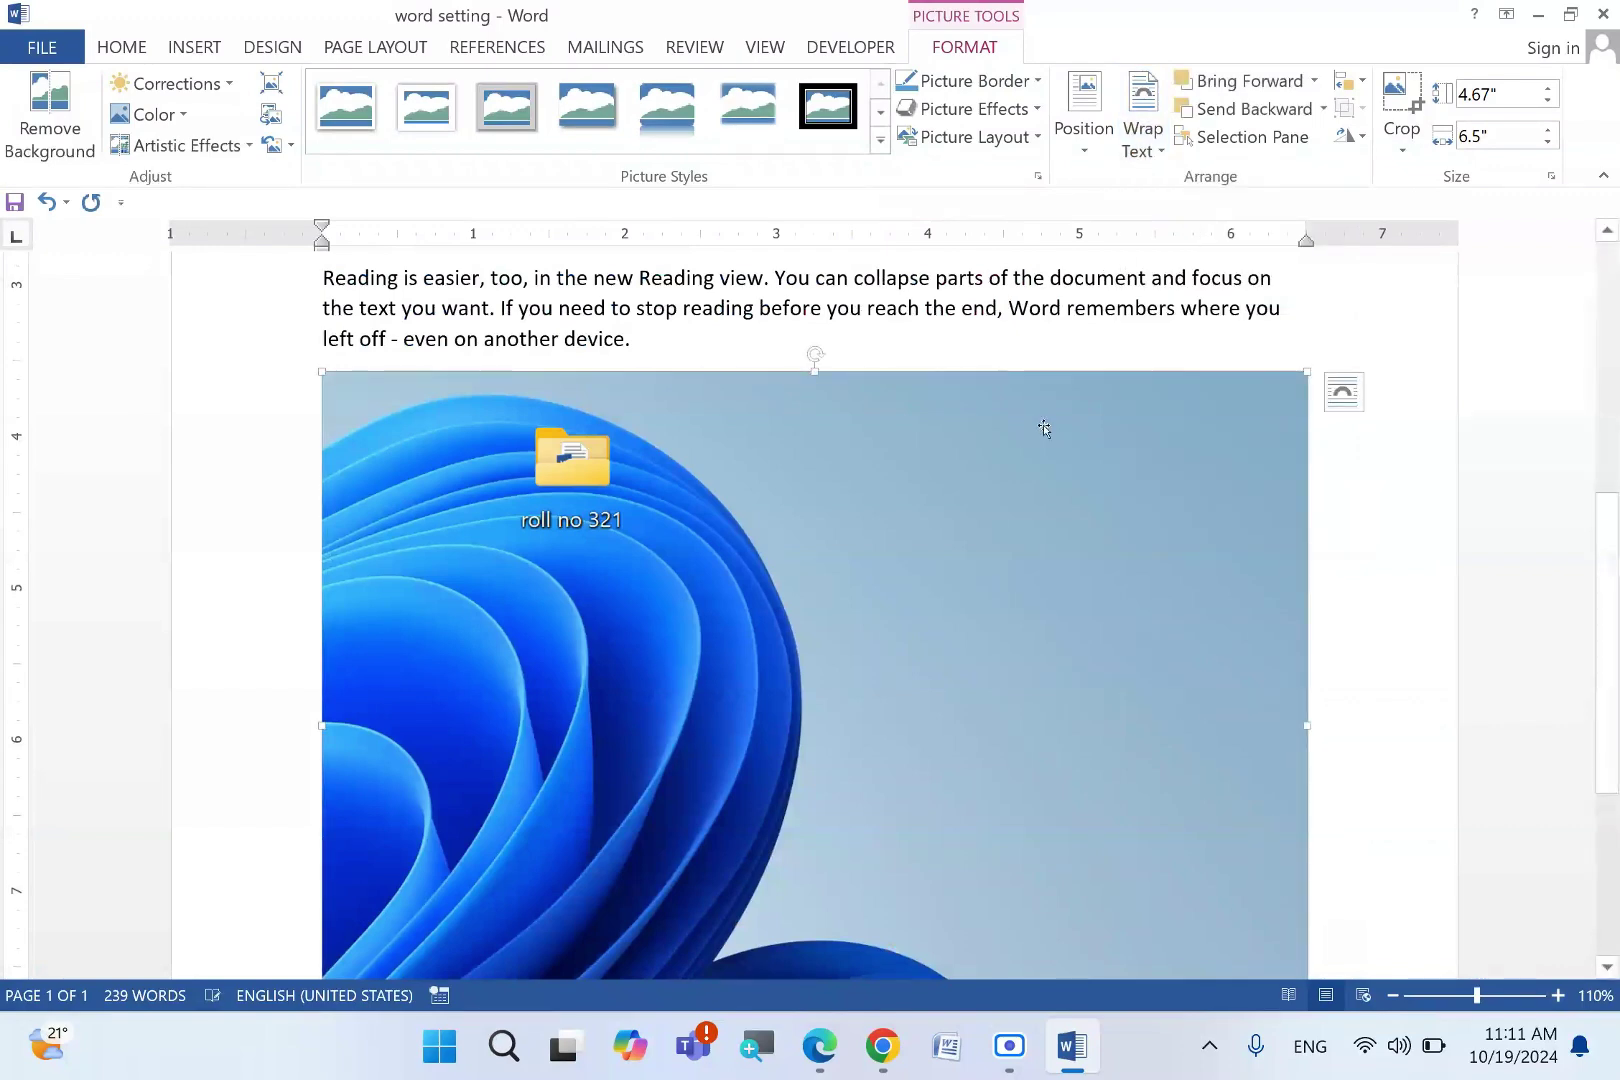
pyautogui.click(1143, 130)
pyautogui.click(1197, 211)
# - Shrink the picture to about 0.52" × 0.73" beside the two-column paragraph, then close Word
pyautogui.moveTo(1172, 417); pyautogui.dragTo(336, 734)
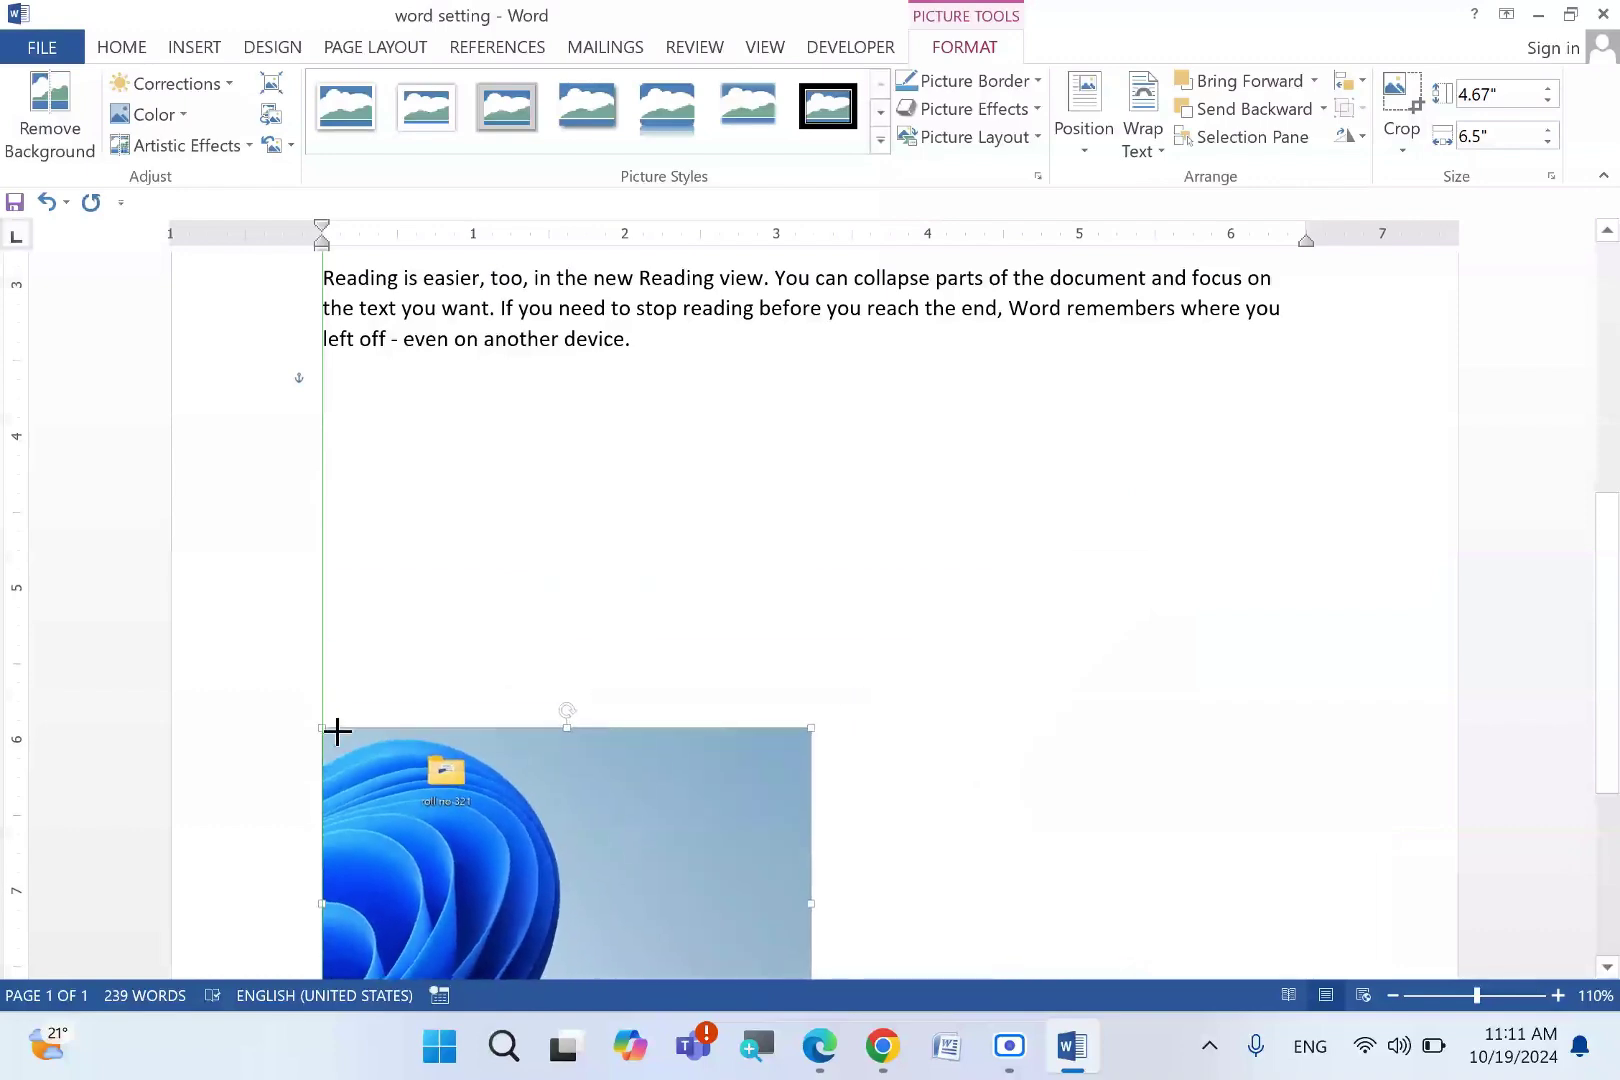
pyautogui.moveTo(566, 762); pyautogui.dragTo(738, 724)
pyautogui.scroll(4, 707, 392)
pyautogui.moveTo(826, 560); pyautogui.dragTo(293, 443)
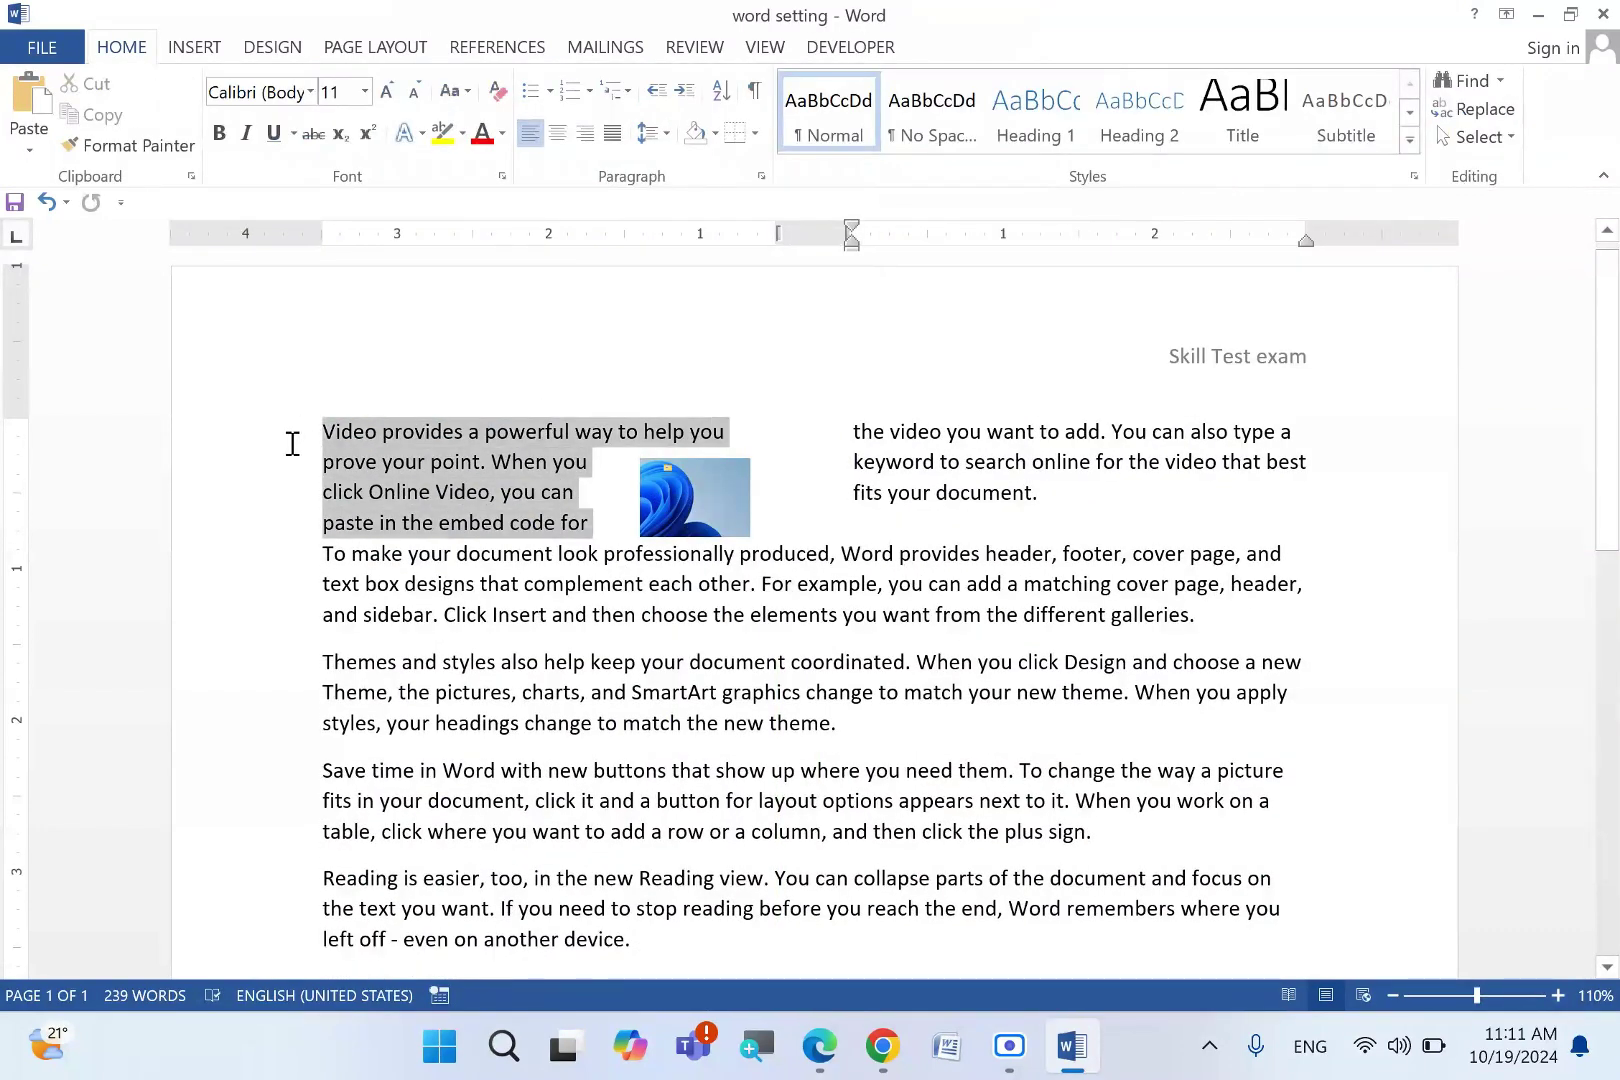
pyautogui.click(729, 514)
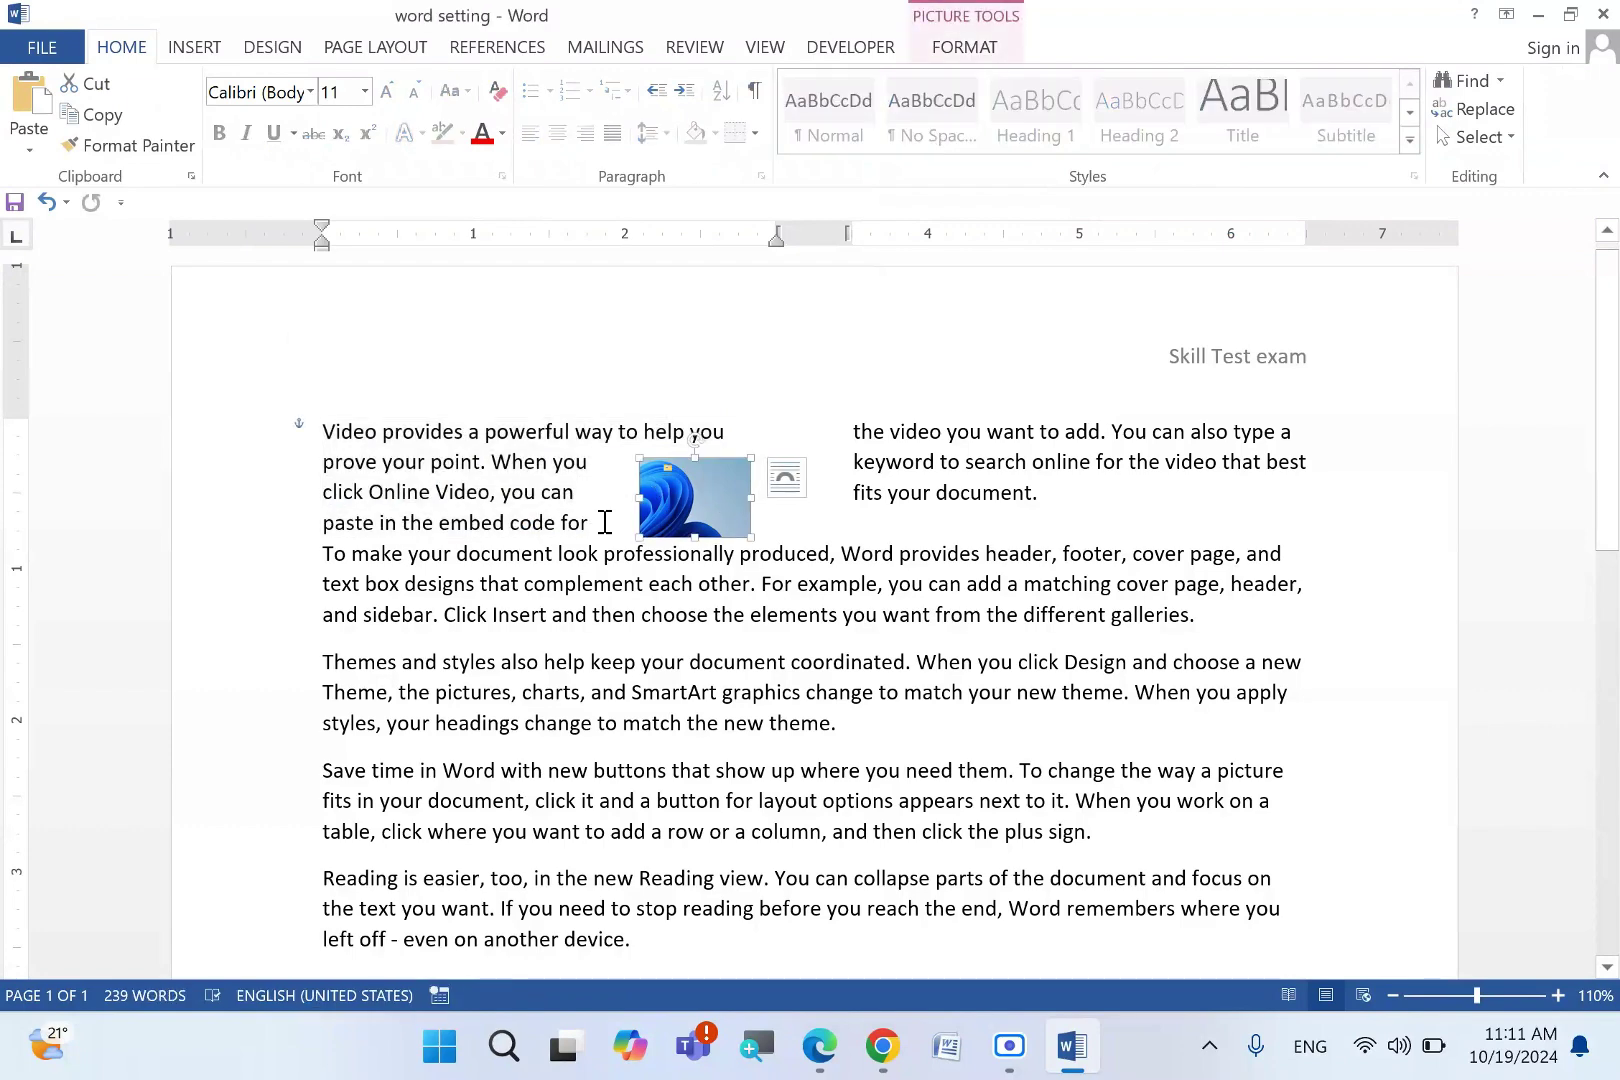
pyautogui.moveTo(604, 522); pyautogui.dragTo(300, 430)
pyautogui.click(1108, 800)
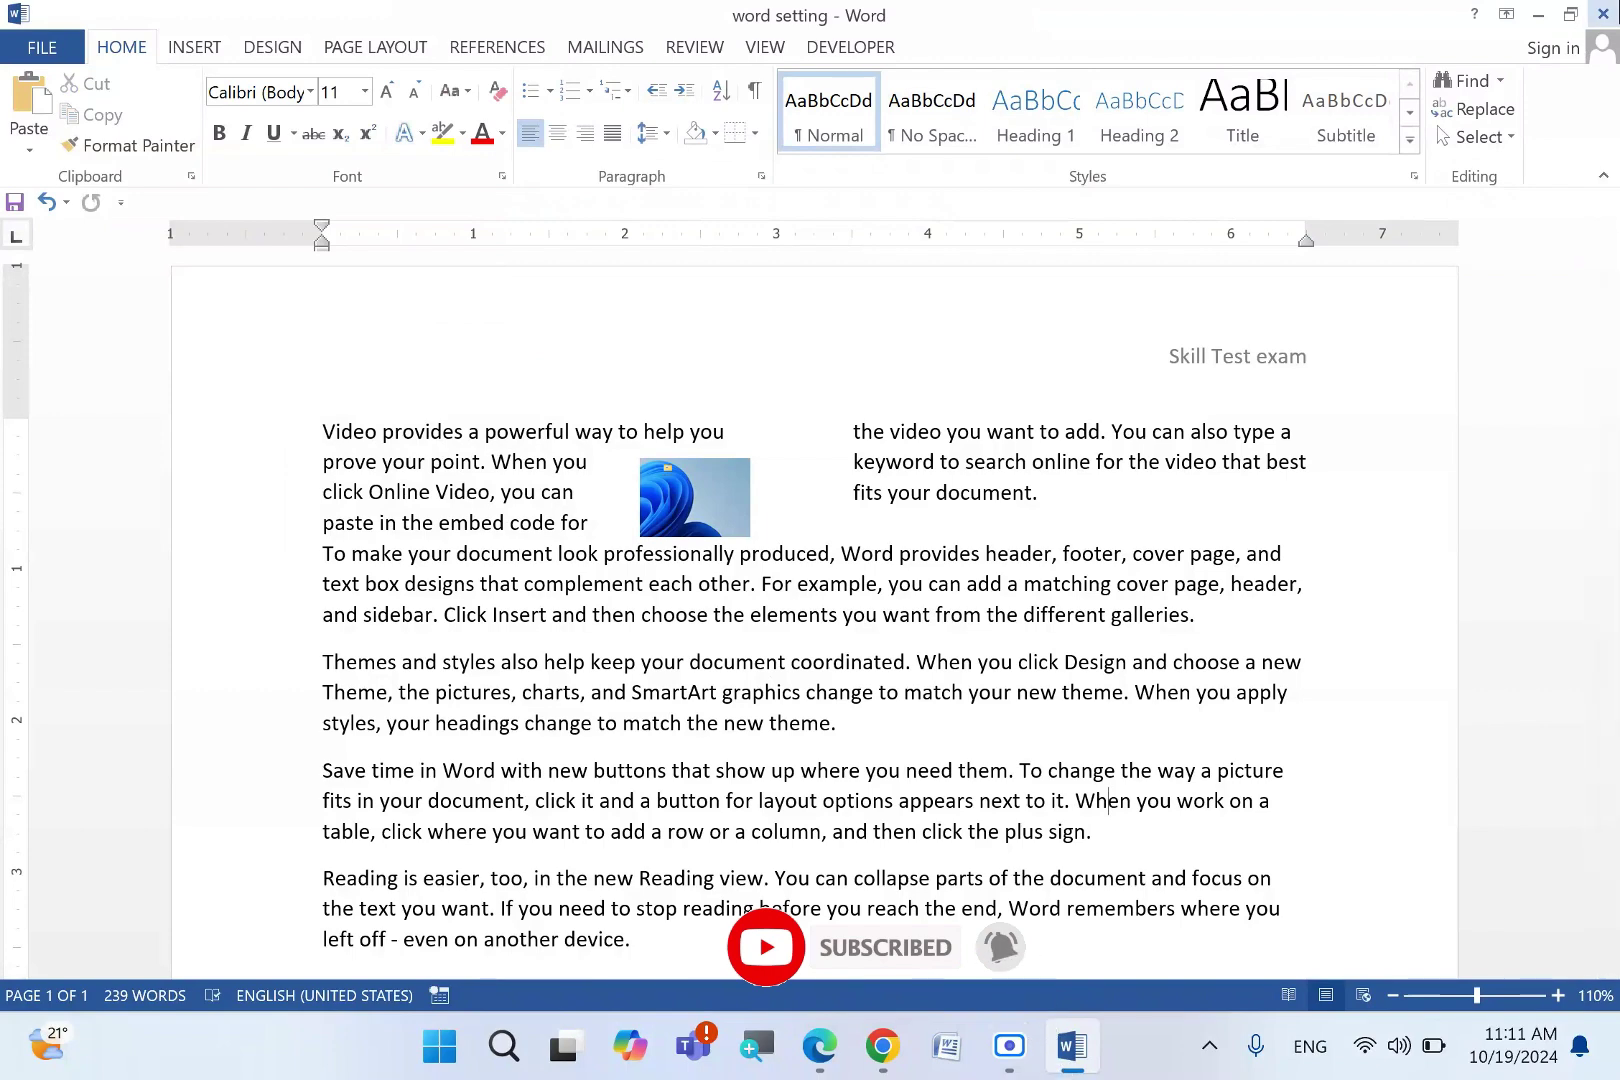
pyautogui.click(1603, 14)
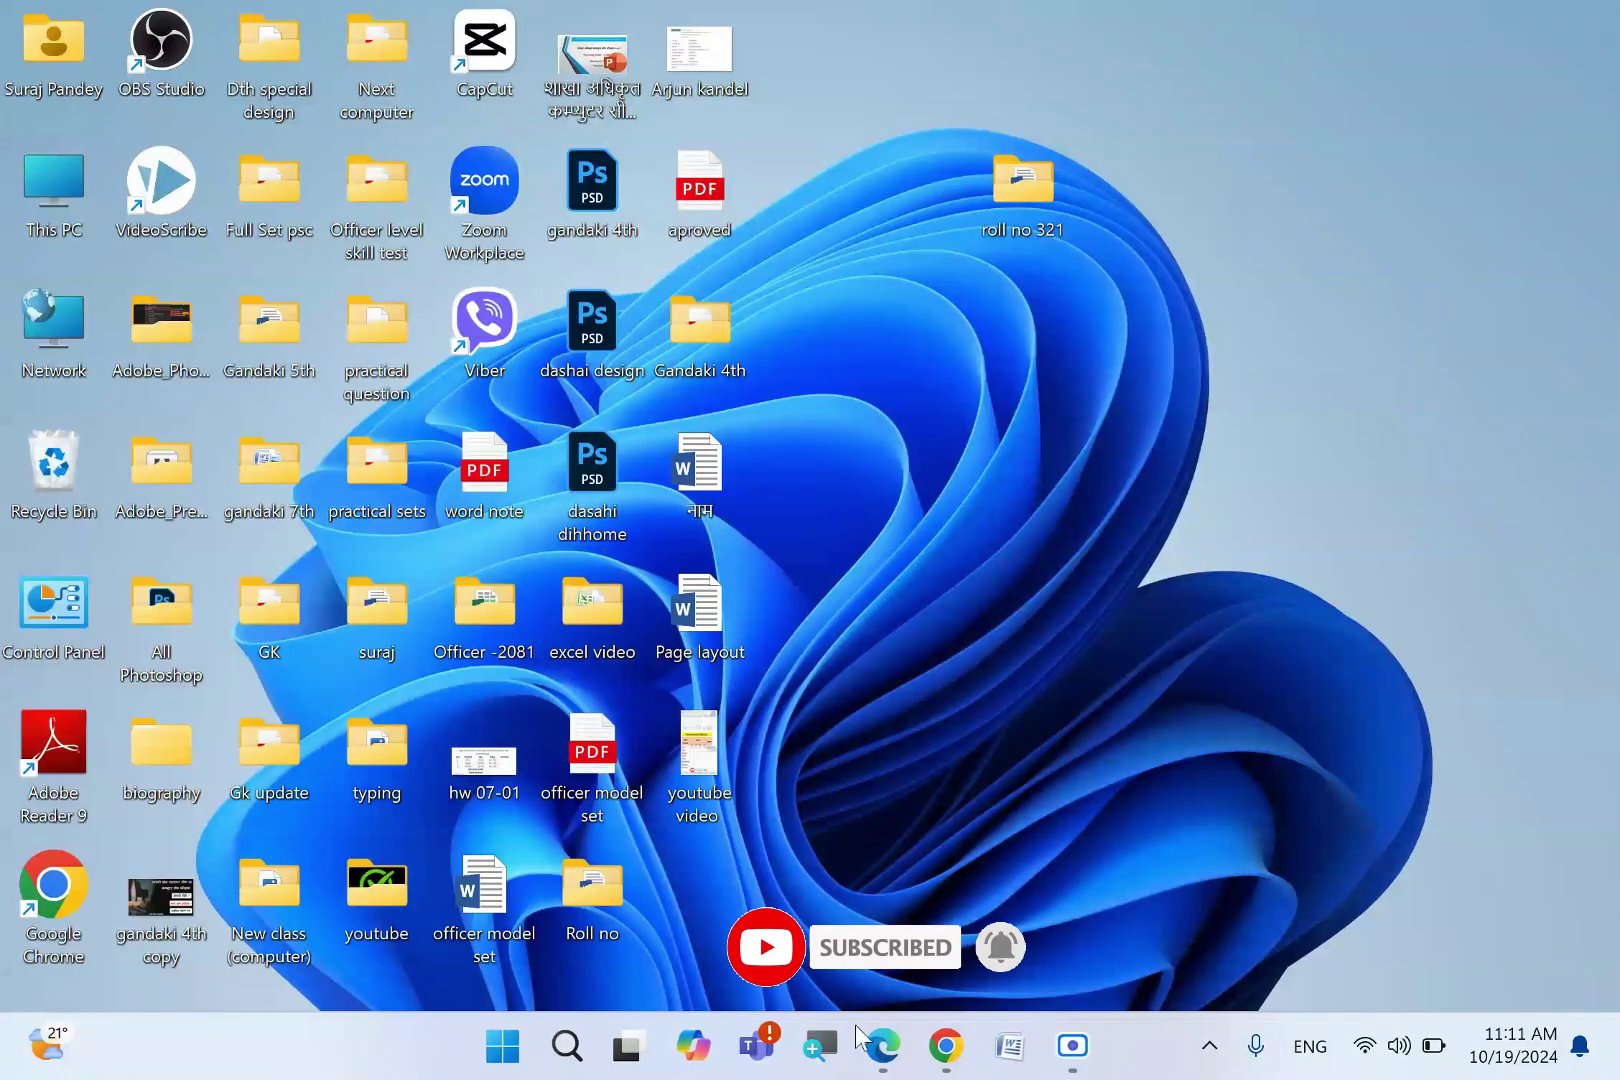
# - Ink question 6's score, the marks table, its Average/Max/Min rows and empty Total cells
pyautogui.click(882, 1045)
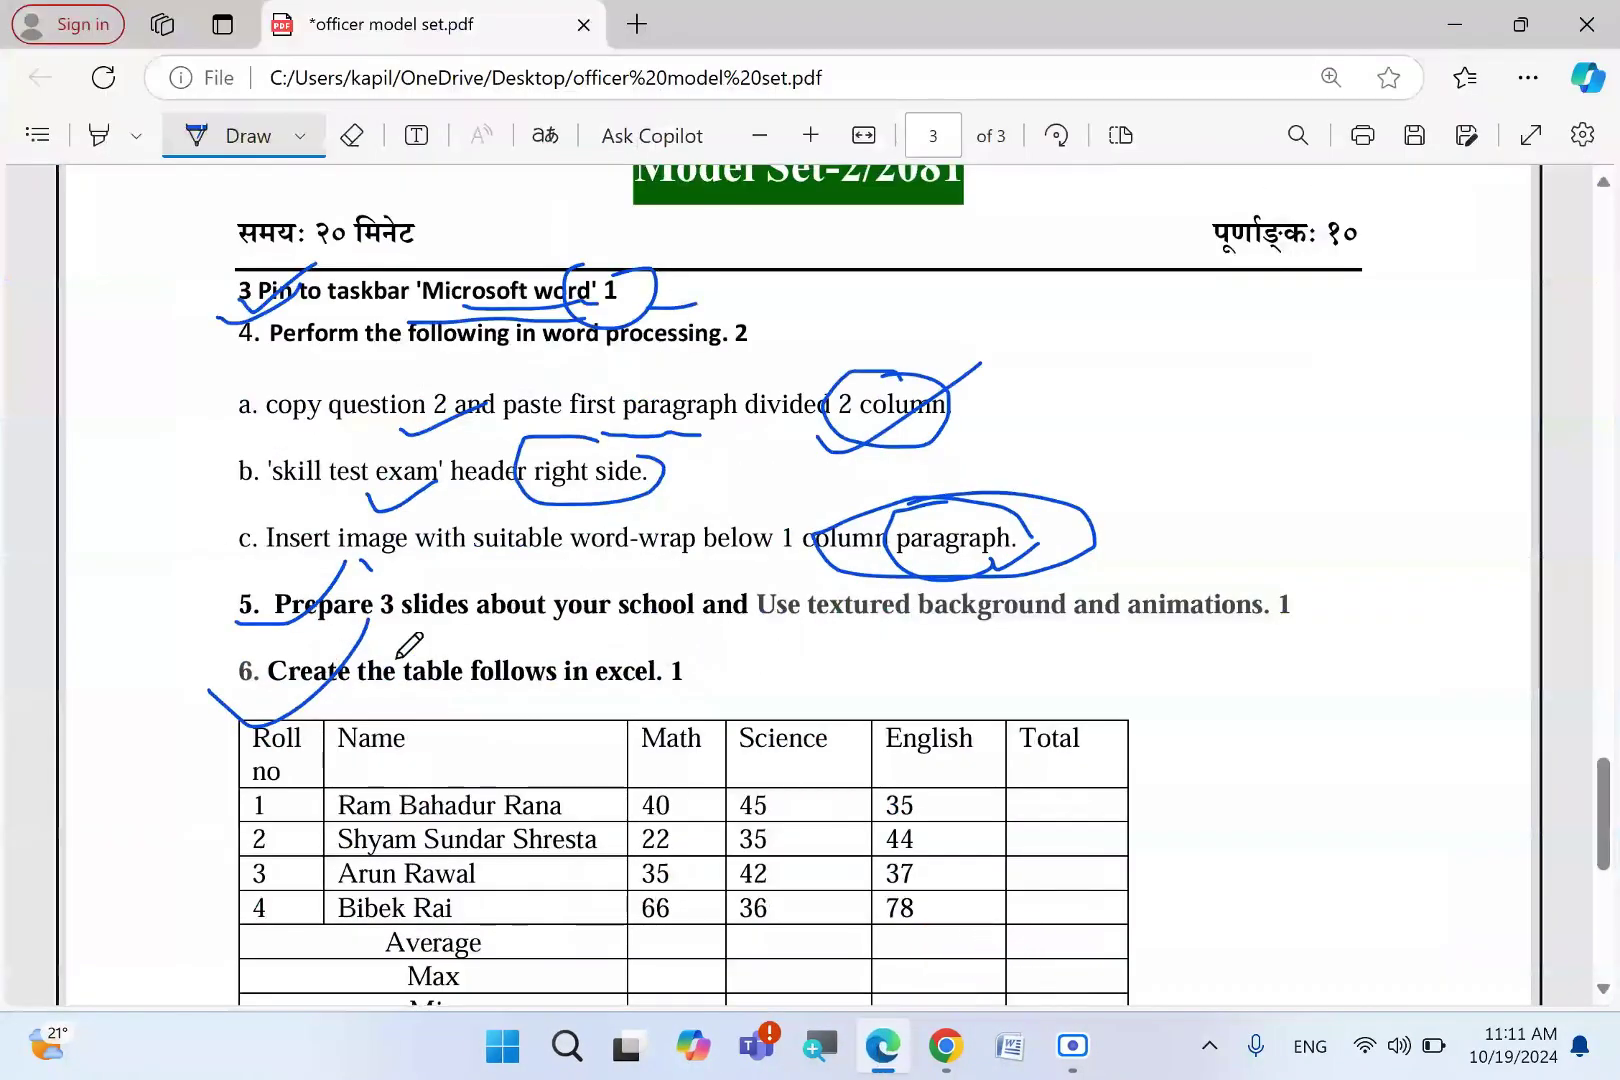
pyautogui.moveTo(679, 707); pyautogui.dragTo(670, 648)
pyautogui.moveTo(827, 643); pyautogui.dragTo(945, 610)
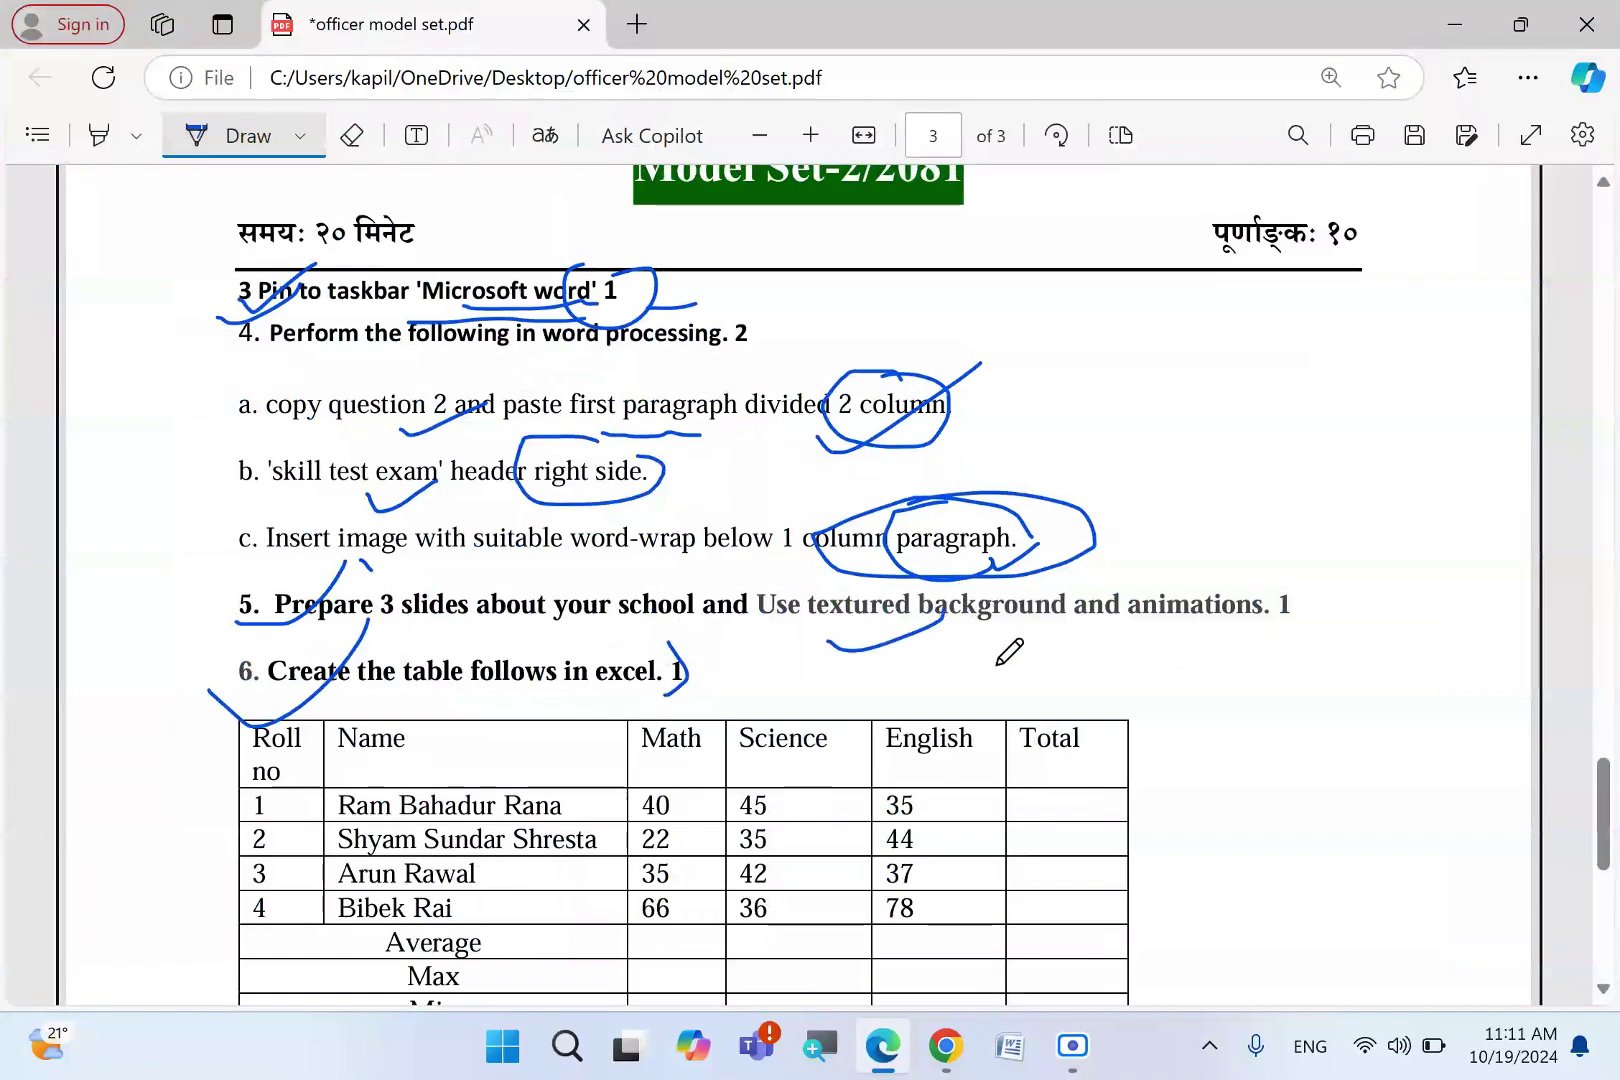
pyautogui.scroll(-5, 1010, 655)
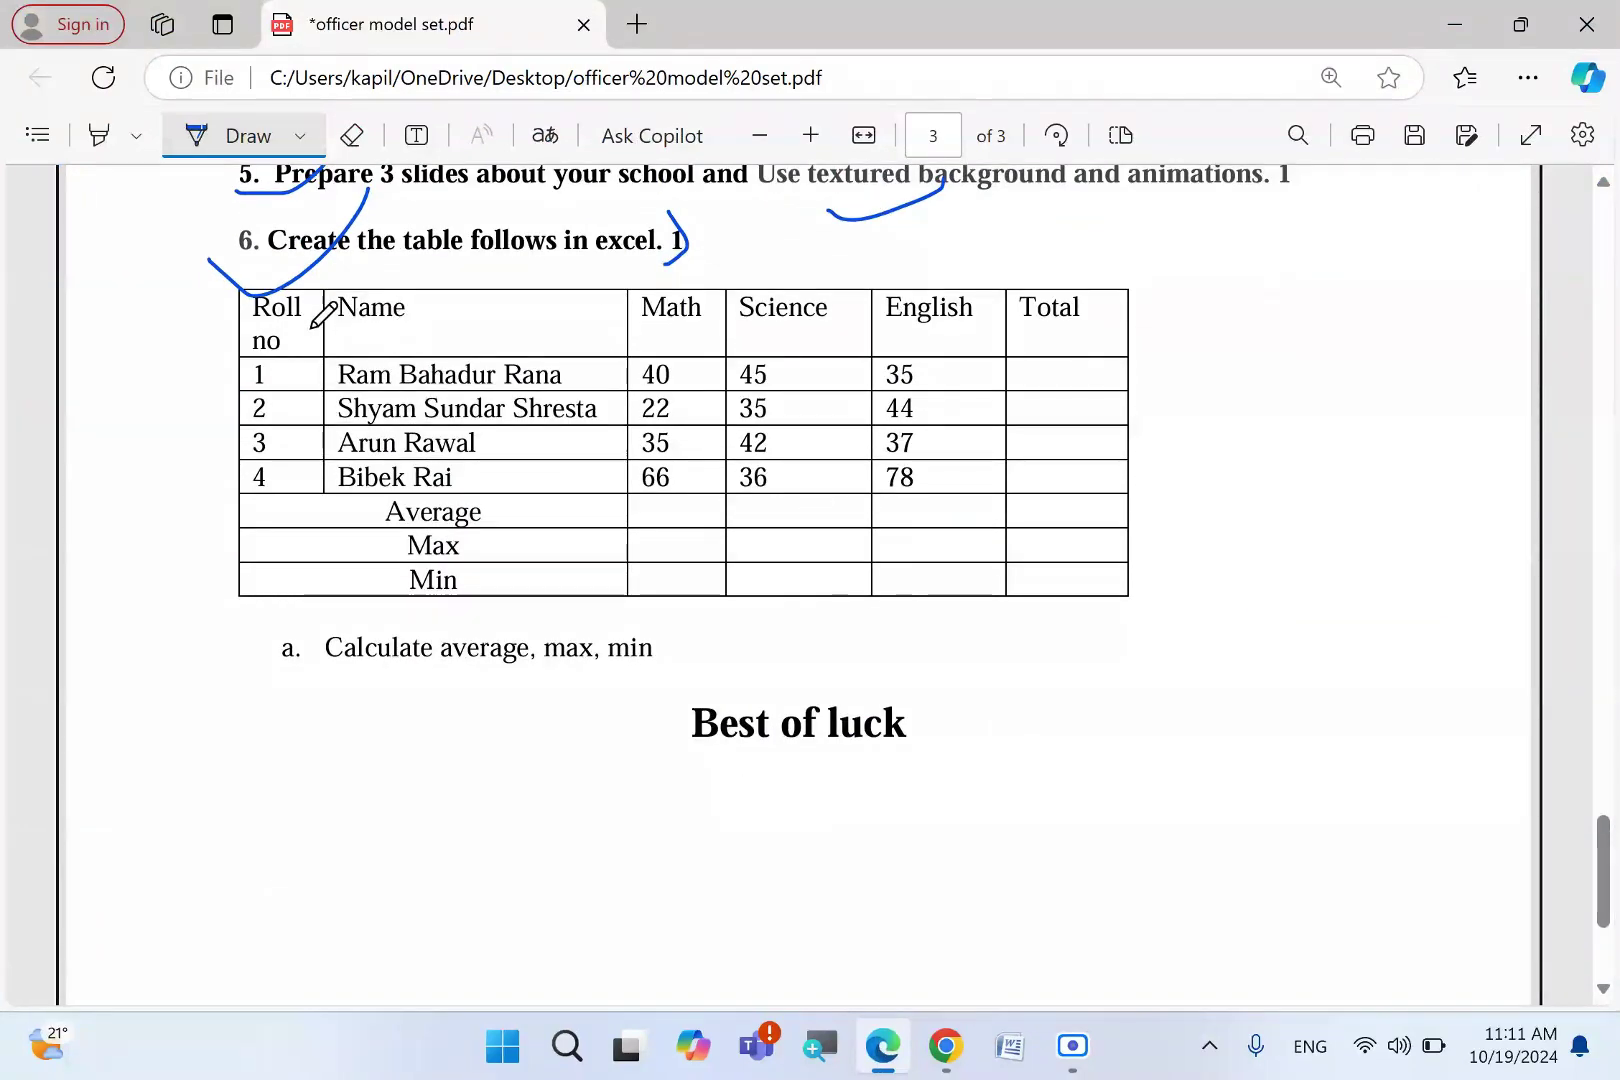
pyautogui.moveTo(300, 284)
pyautogui.mouseDown()
pyautogui.moveTo(224, 271)
pyautogui.moveTo(317, 594)
pyautogui.mouseUp()
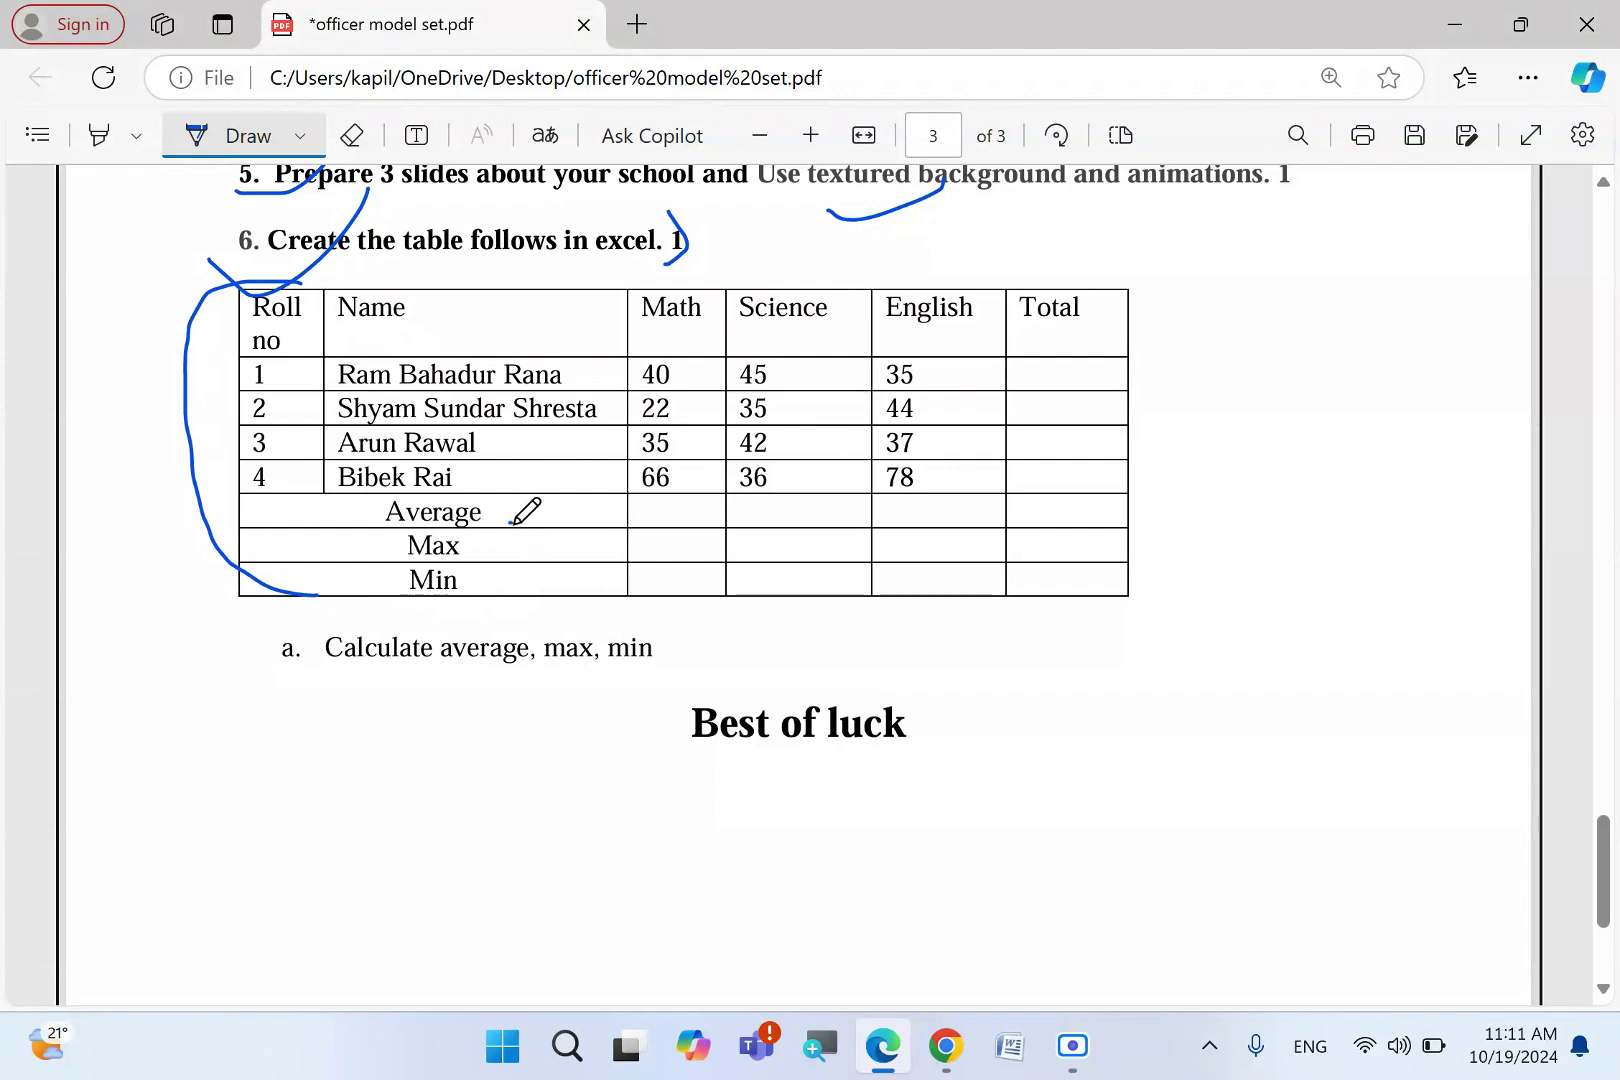
pyautogui.moveTo(511, 524)
pyautogui.mouseDown()
pyautogui.moveTo(627, 465)
pyautogui.moveTo(612, 494)
pyautogui.mouseUp()
pyautogui.moveTo(545, 581); pyautogui.dragTo(617, 551)
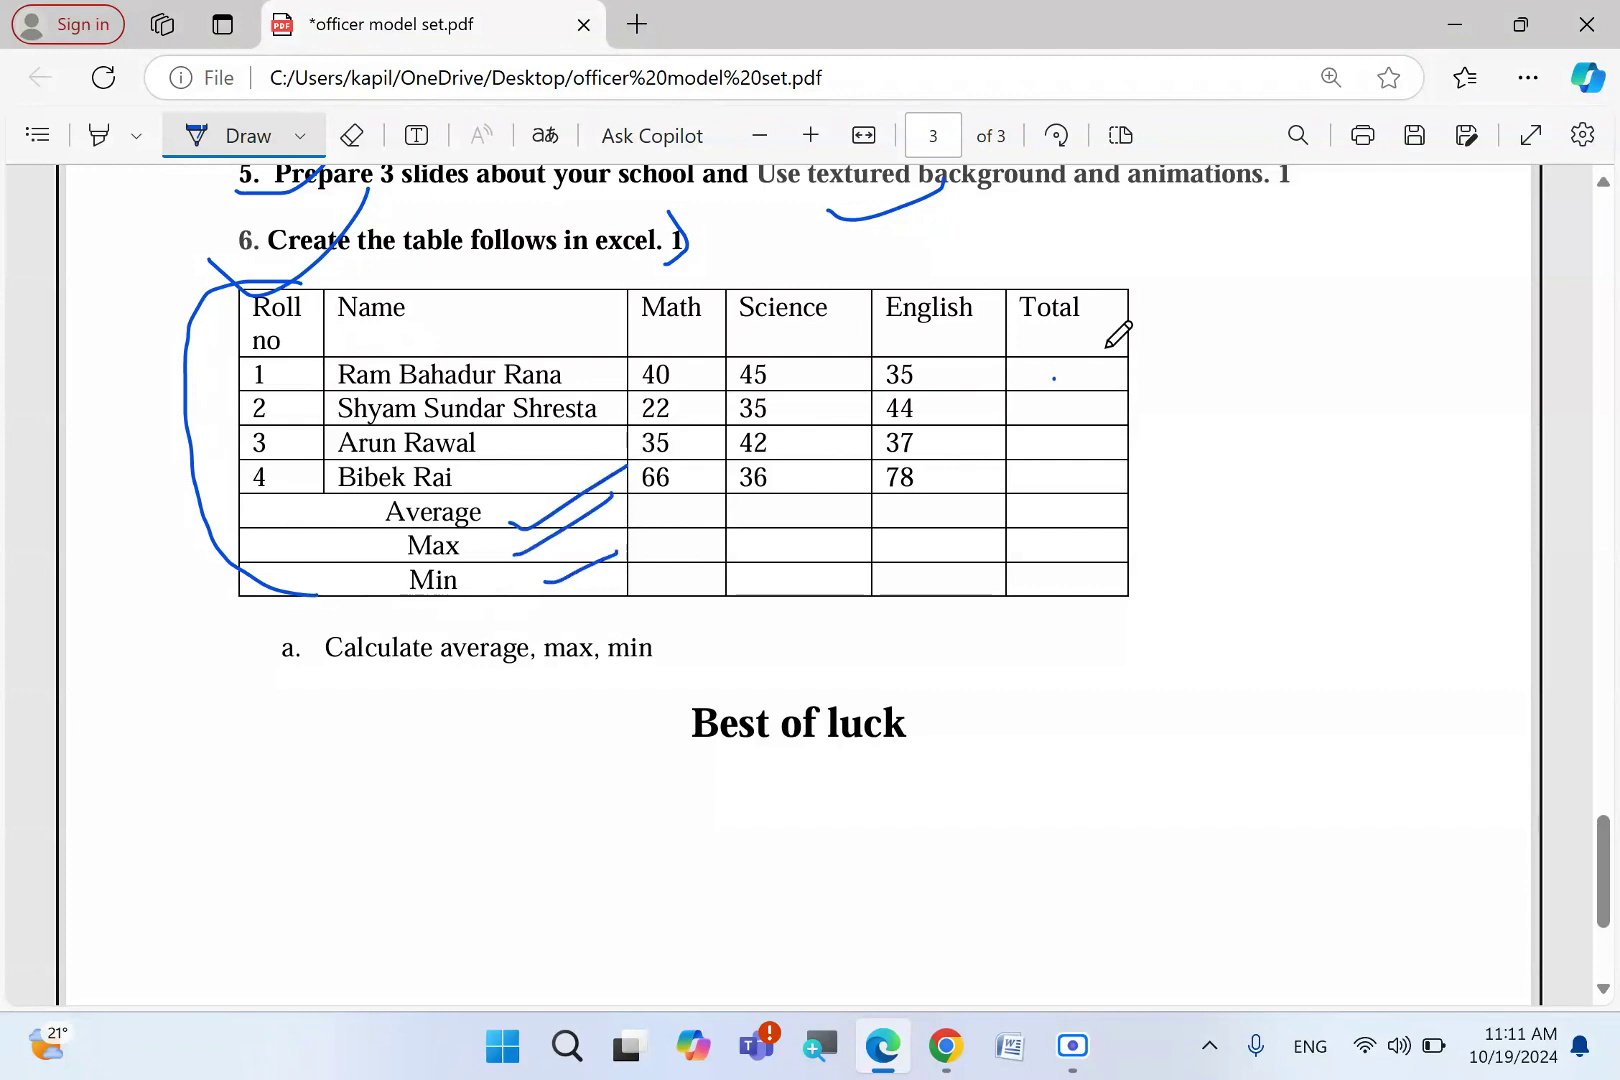
pyautogui.moveTo(1055, 378)
pyautogui.mouseDown()
pyautogui.moveTo(1133, 328)
pyautogui.moveTo(1093, 390)
pyautogui.mouseUp()
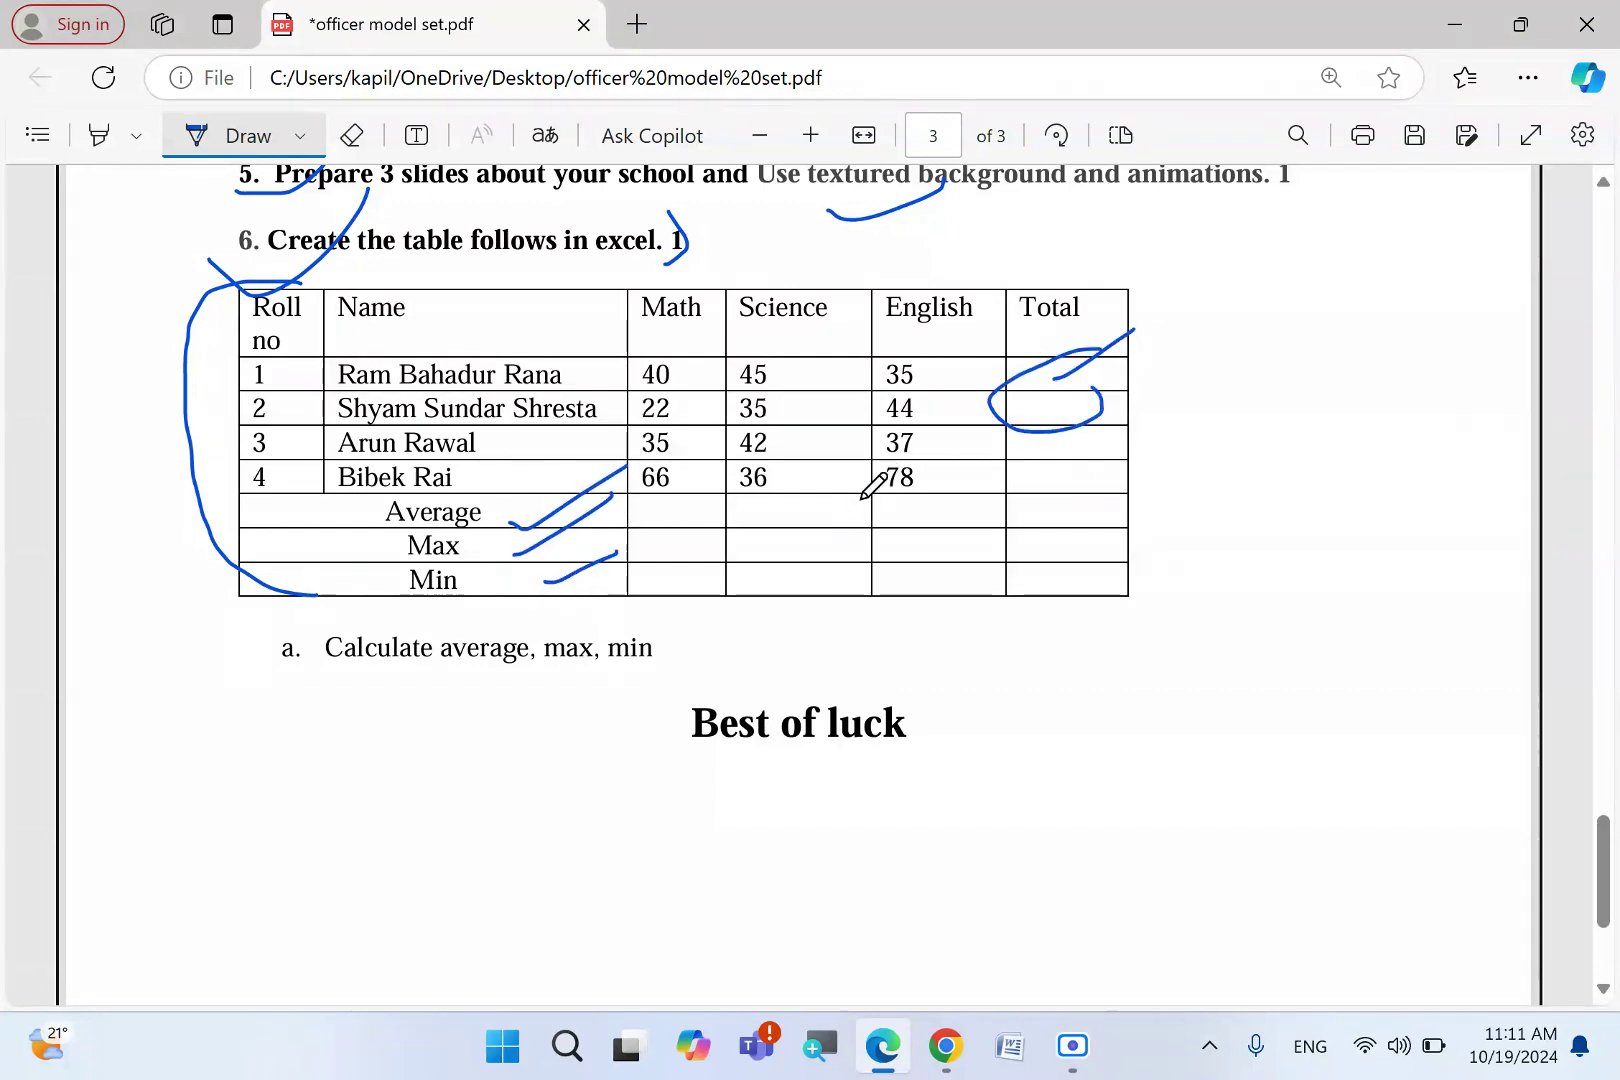
# - Launch Snipping Tool from the Start search and begin a new snip
pyautogui.press('super')
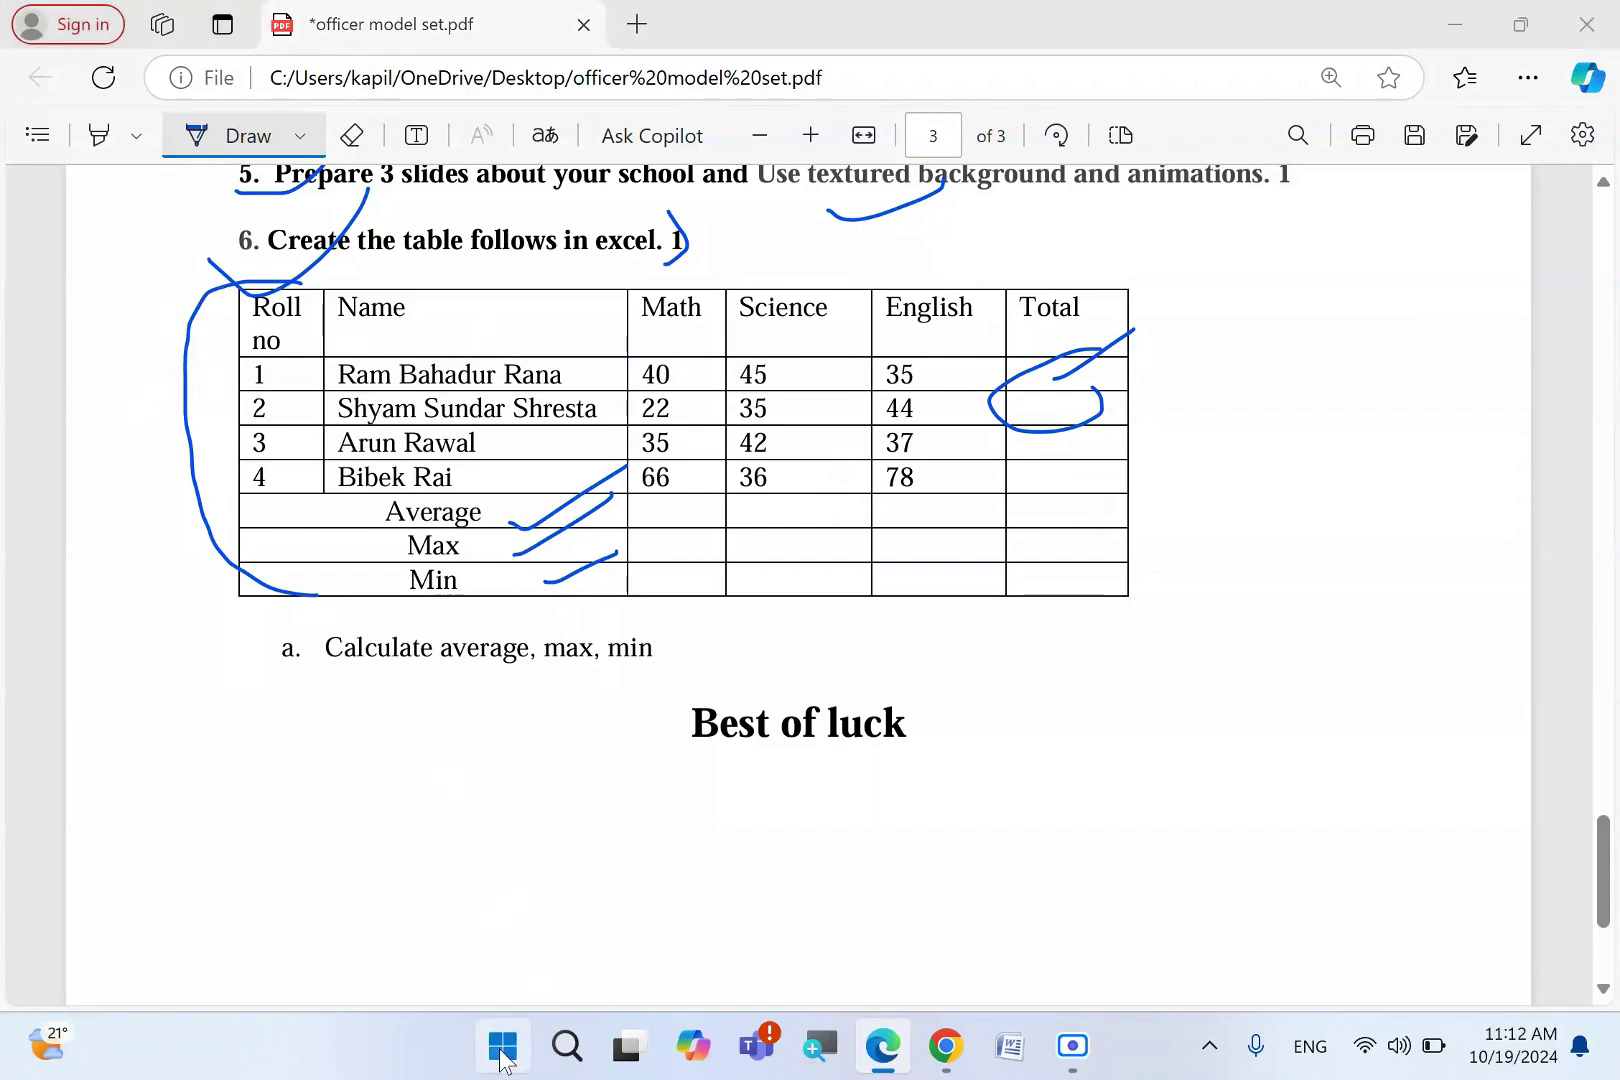
pyautogui.write('sni')
pyautogui.press('Return')
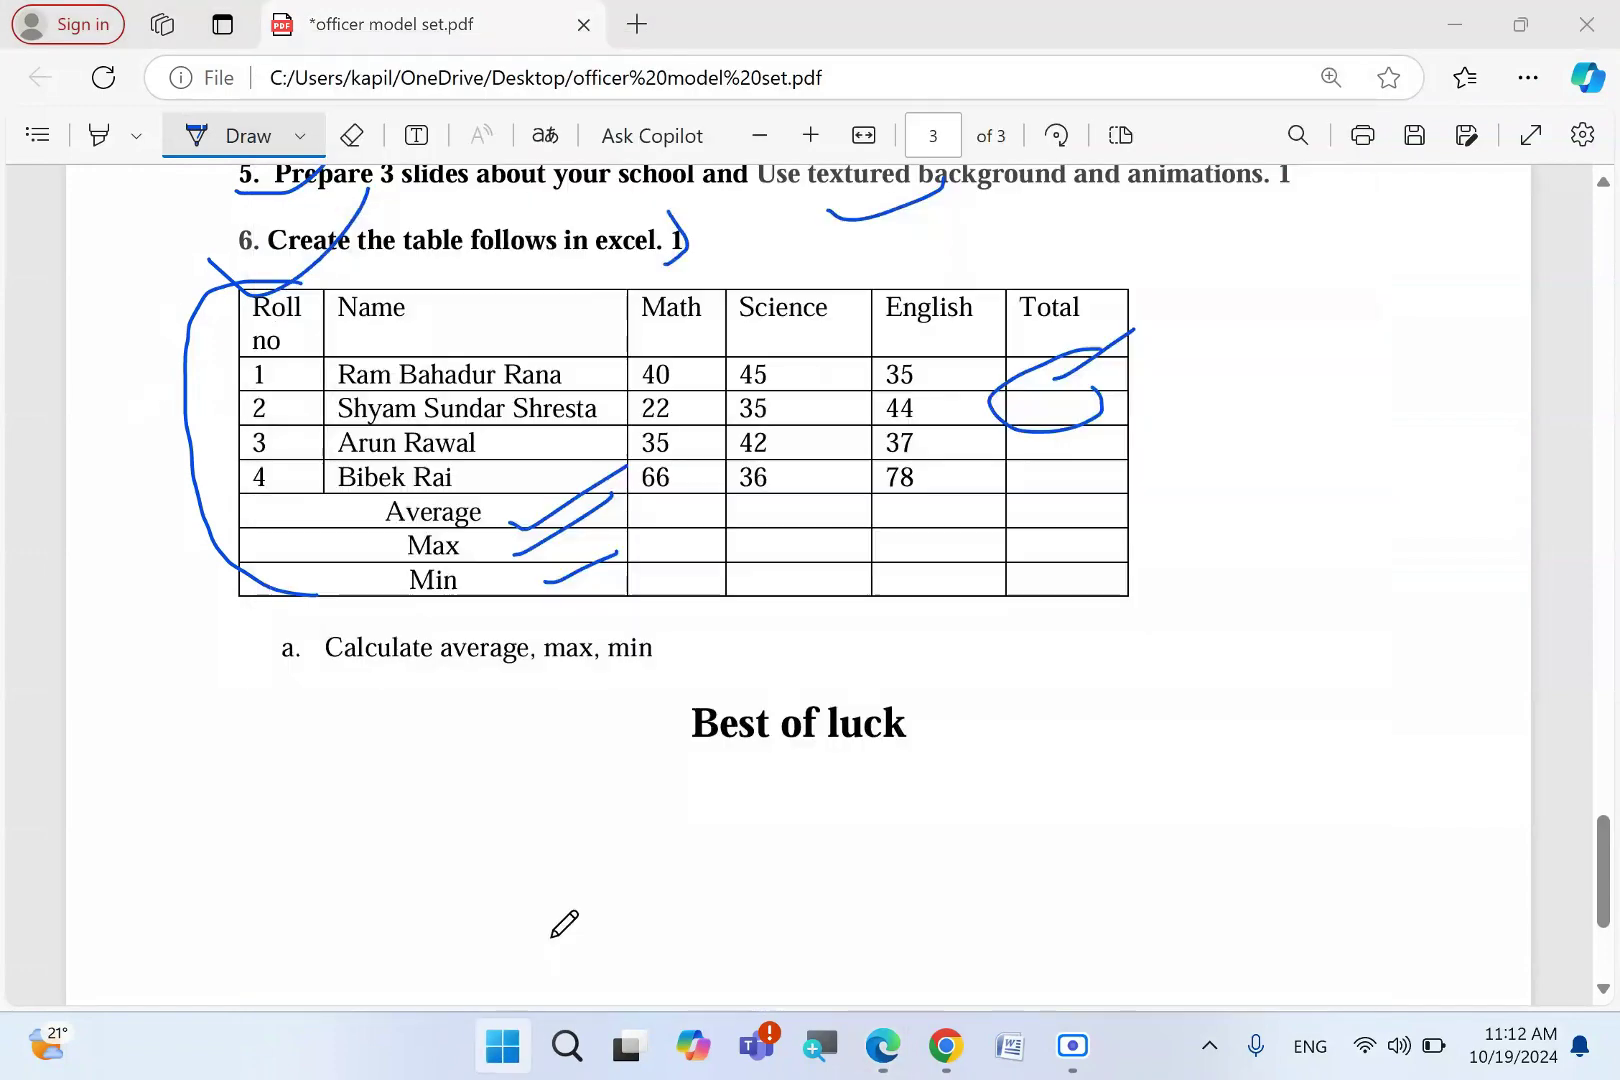
pyautogui.click(231, 84)
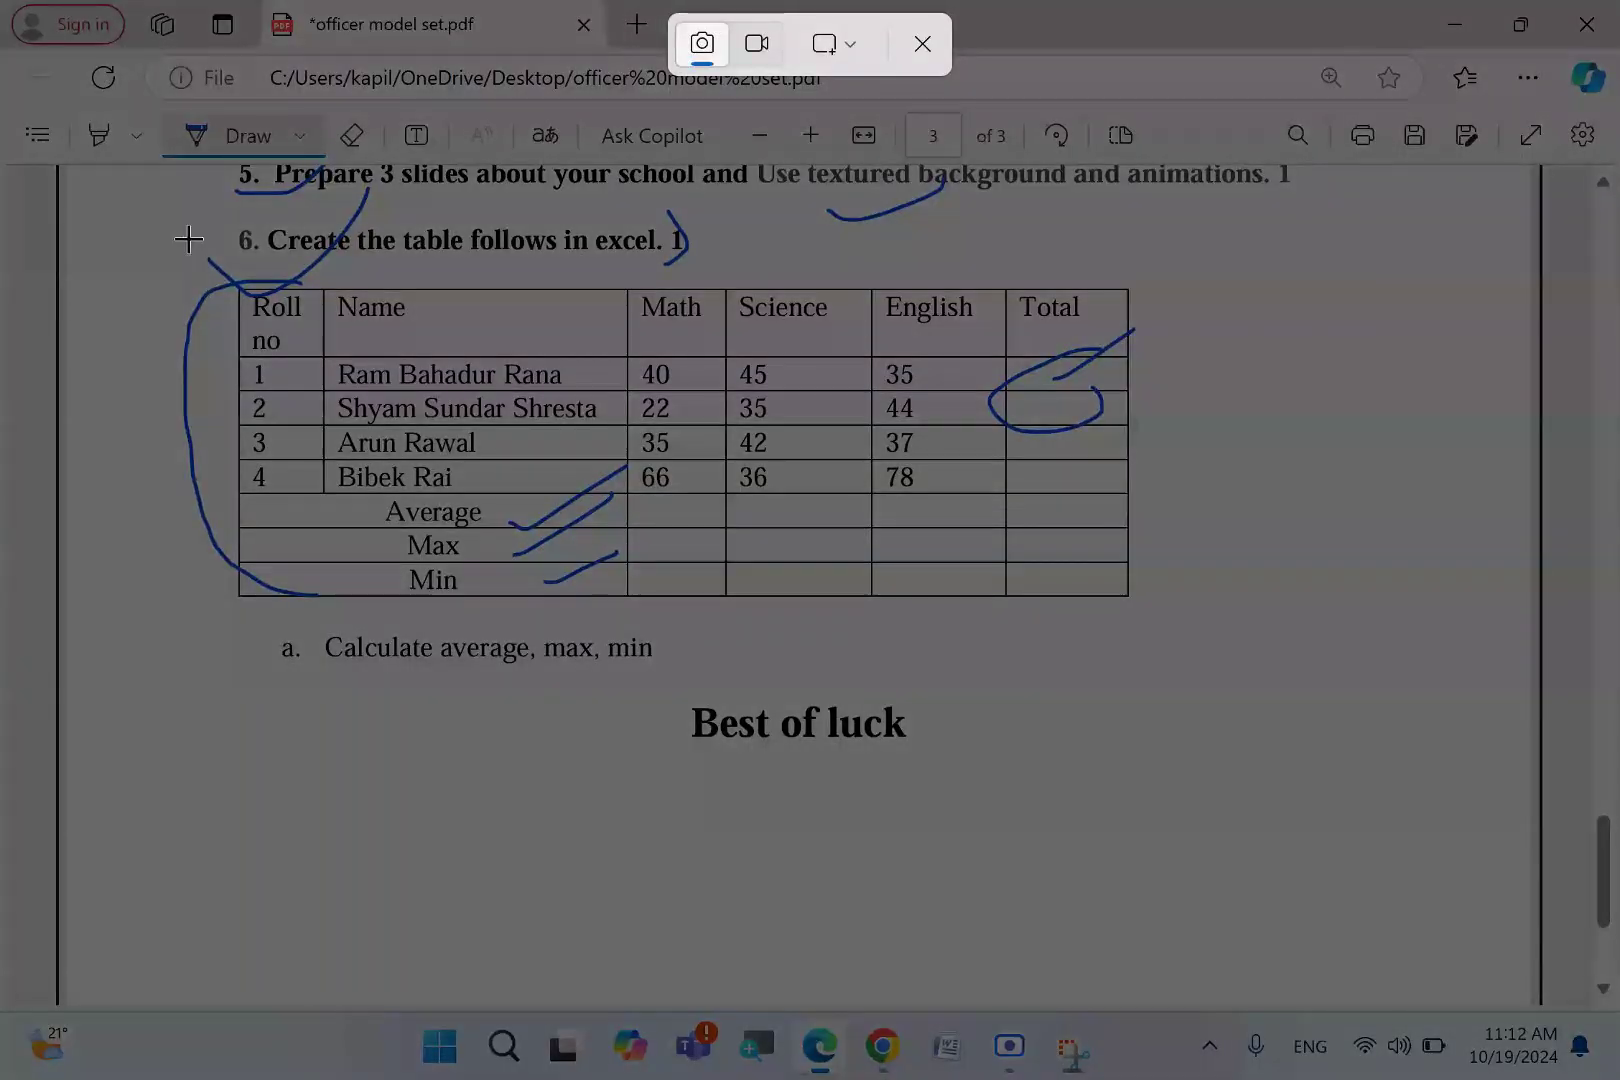
# - Capture the inked marks table as a snip and launch Excel from Start search
pyautogui.moveTo(186, 235); pyautogui.dragTo(1197, 707)
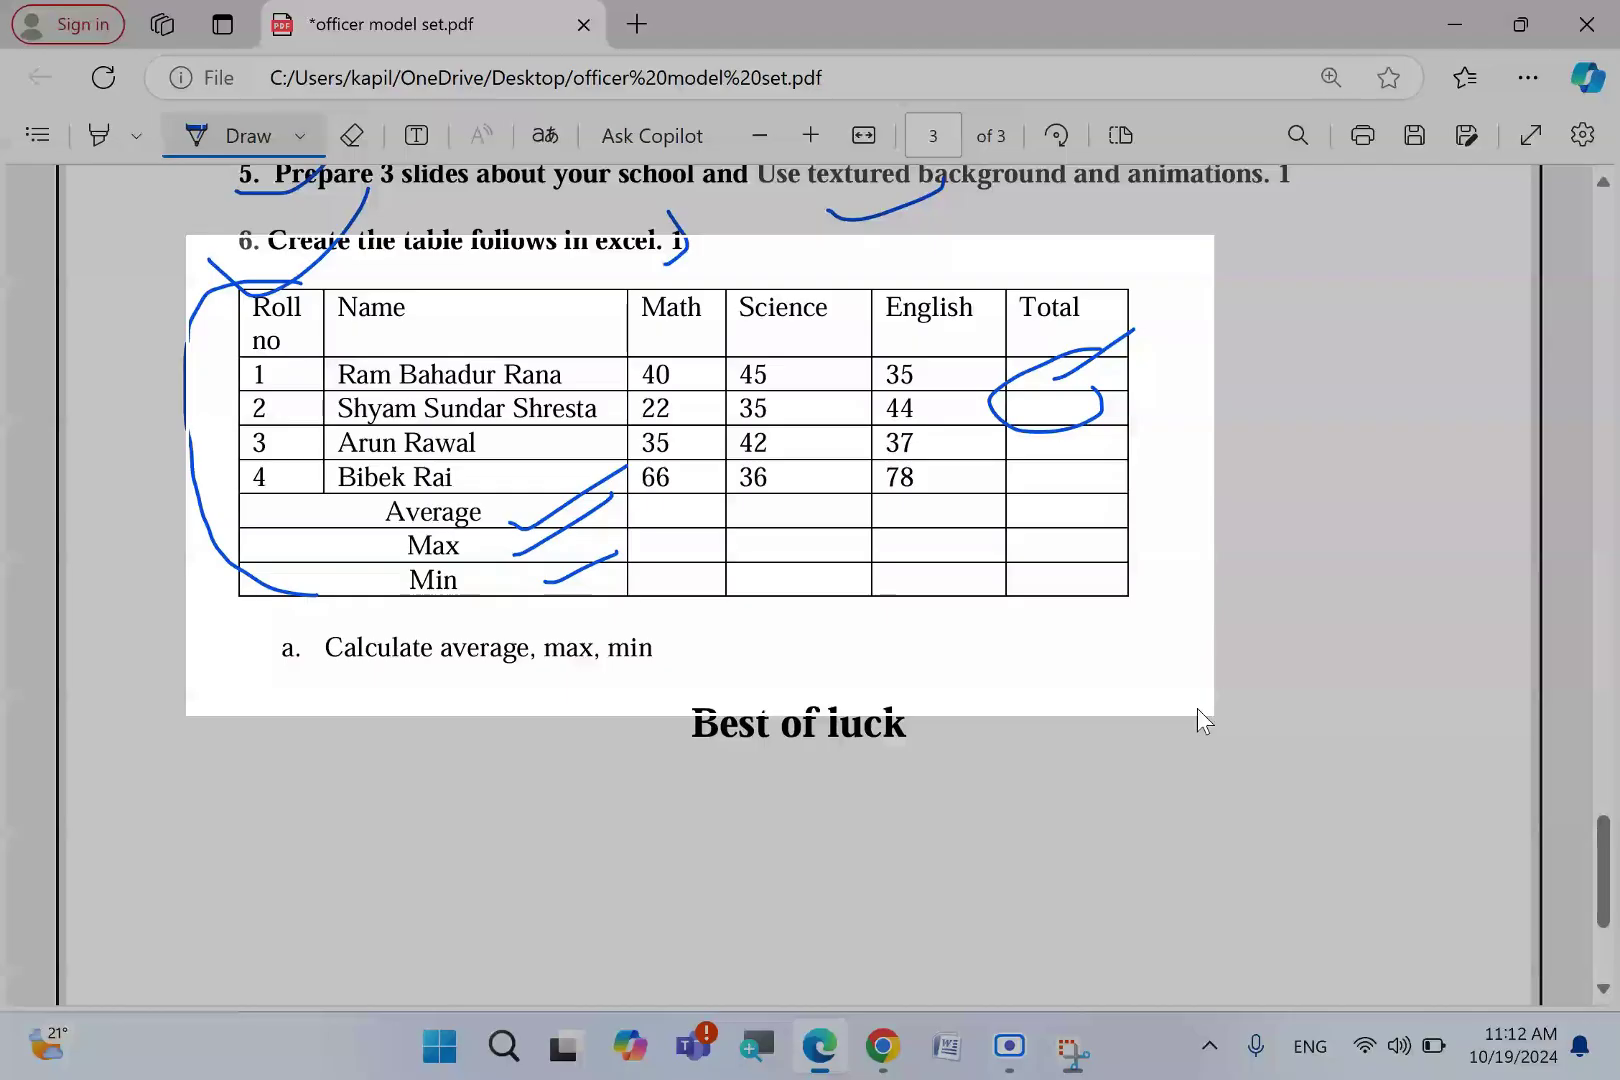
pyautogui.press('super')
pyautogui.write('ex')
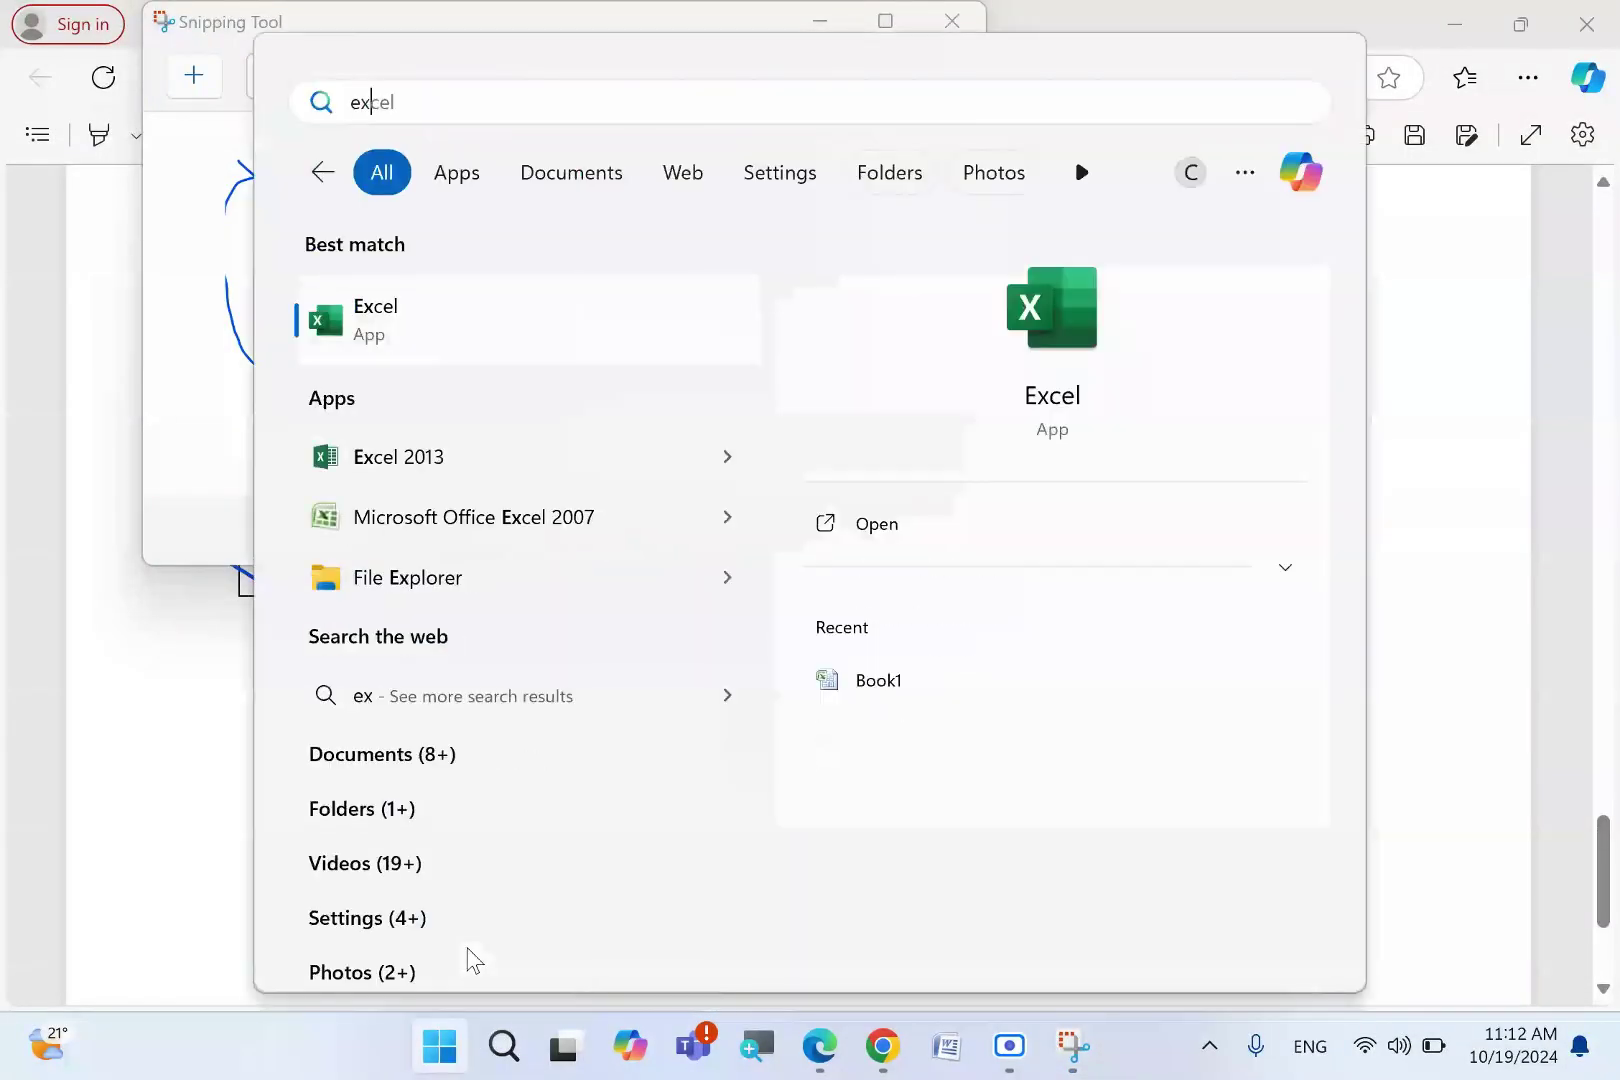
pyautogui.press('Return')
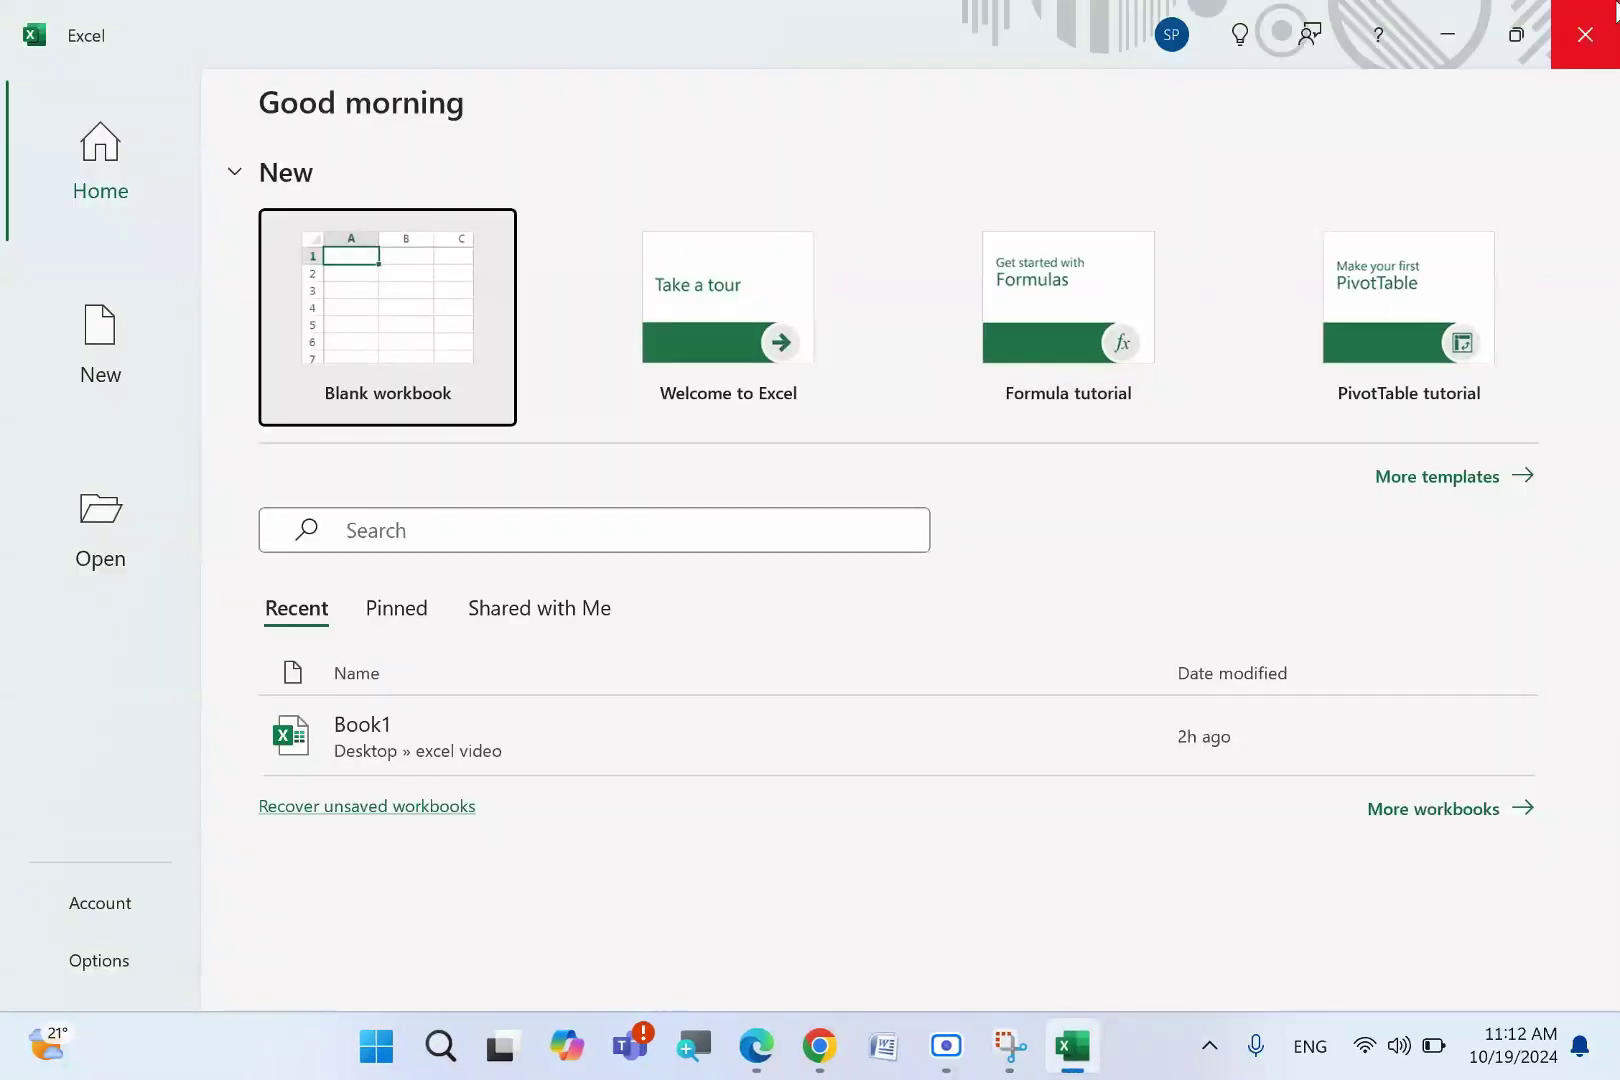
# - Open Excel 2013 with a new blank workbook, Book1
pyautogui.click(1585, 34)
pyautogui.click(440, 1060)
pyautogui.write('ex')
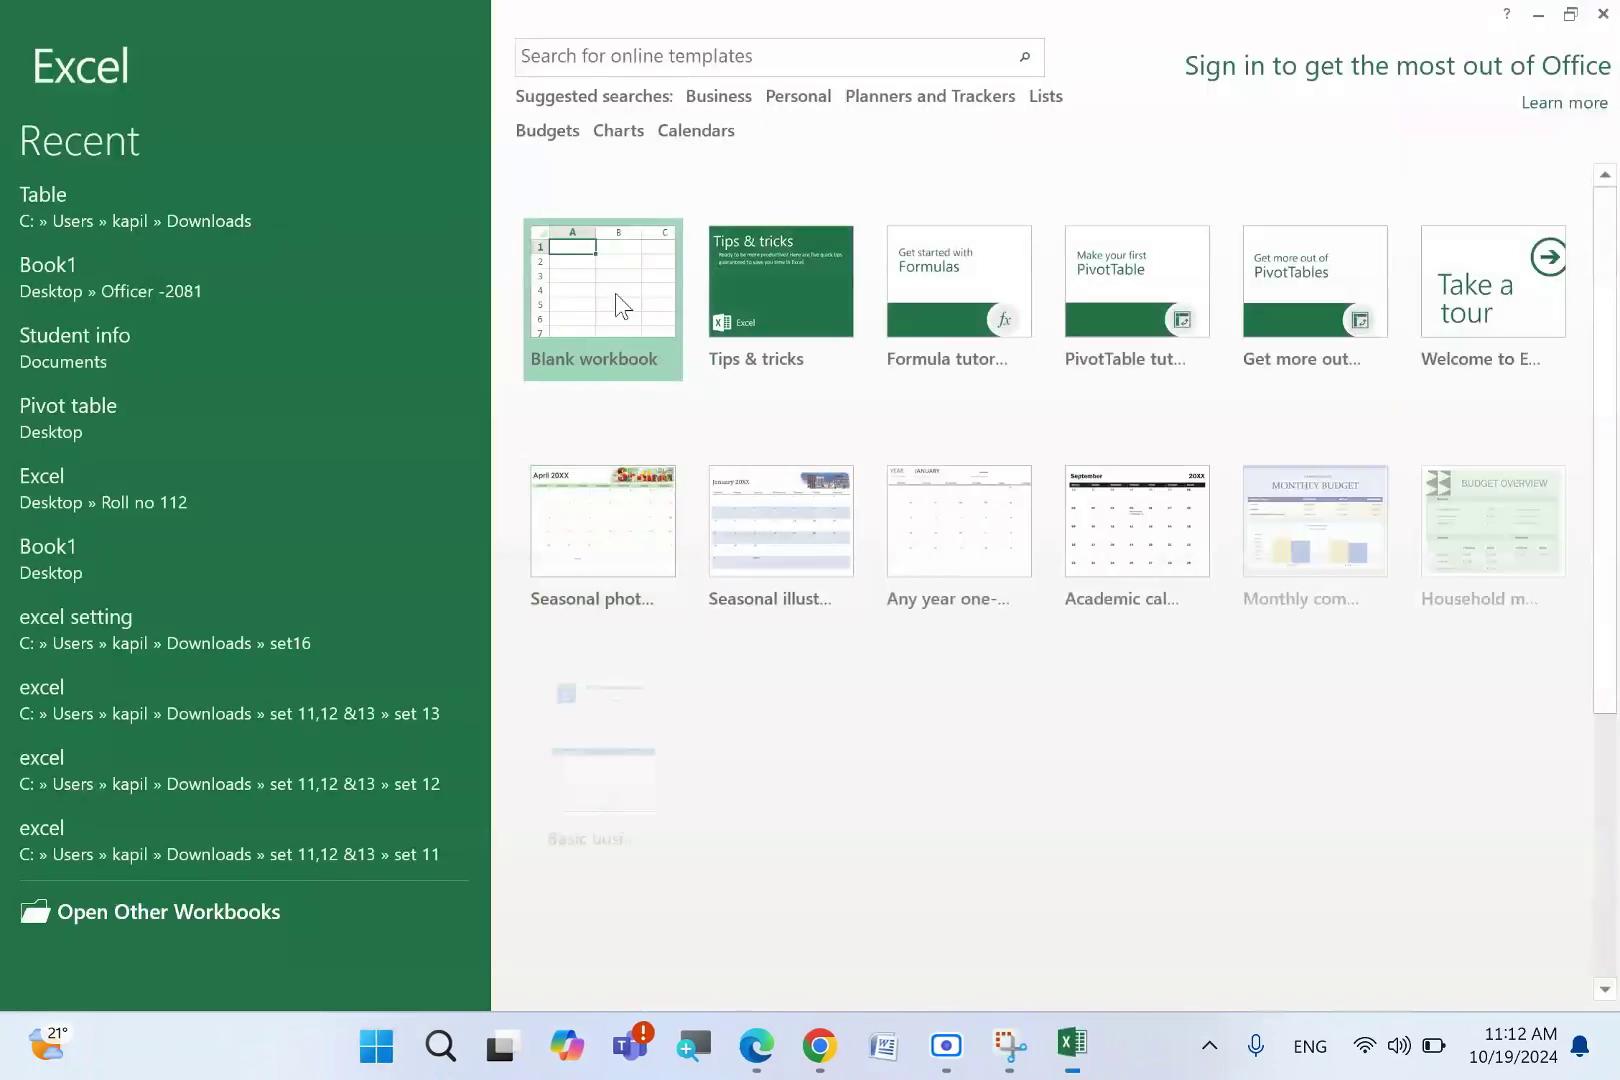
pyautogui.click(615, 305)
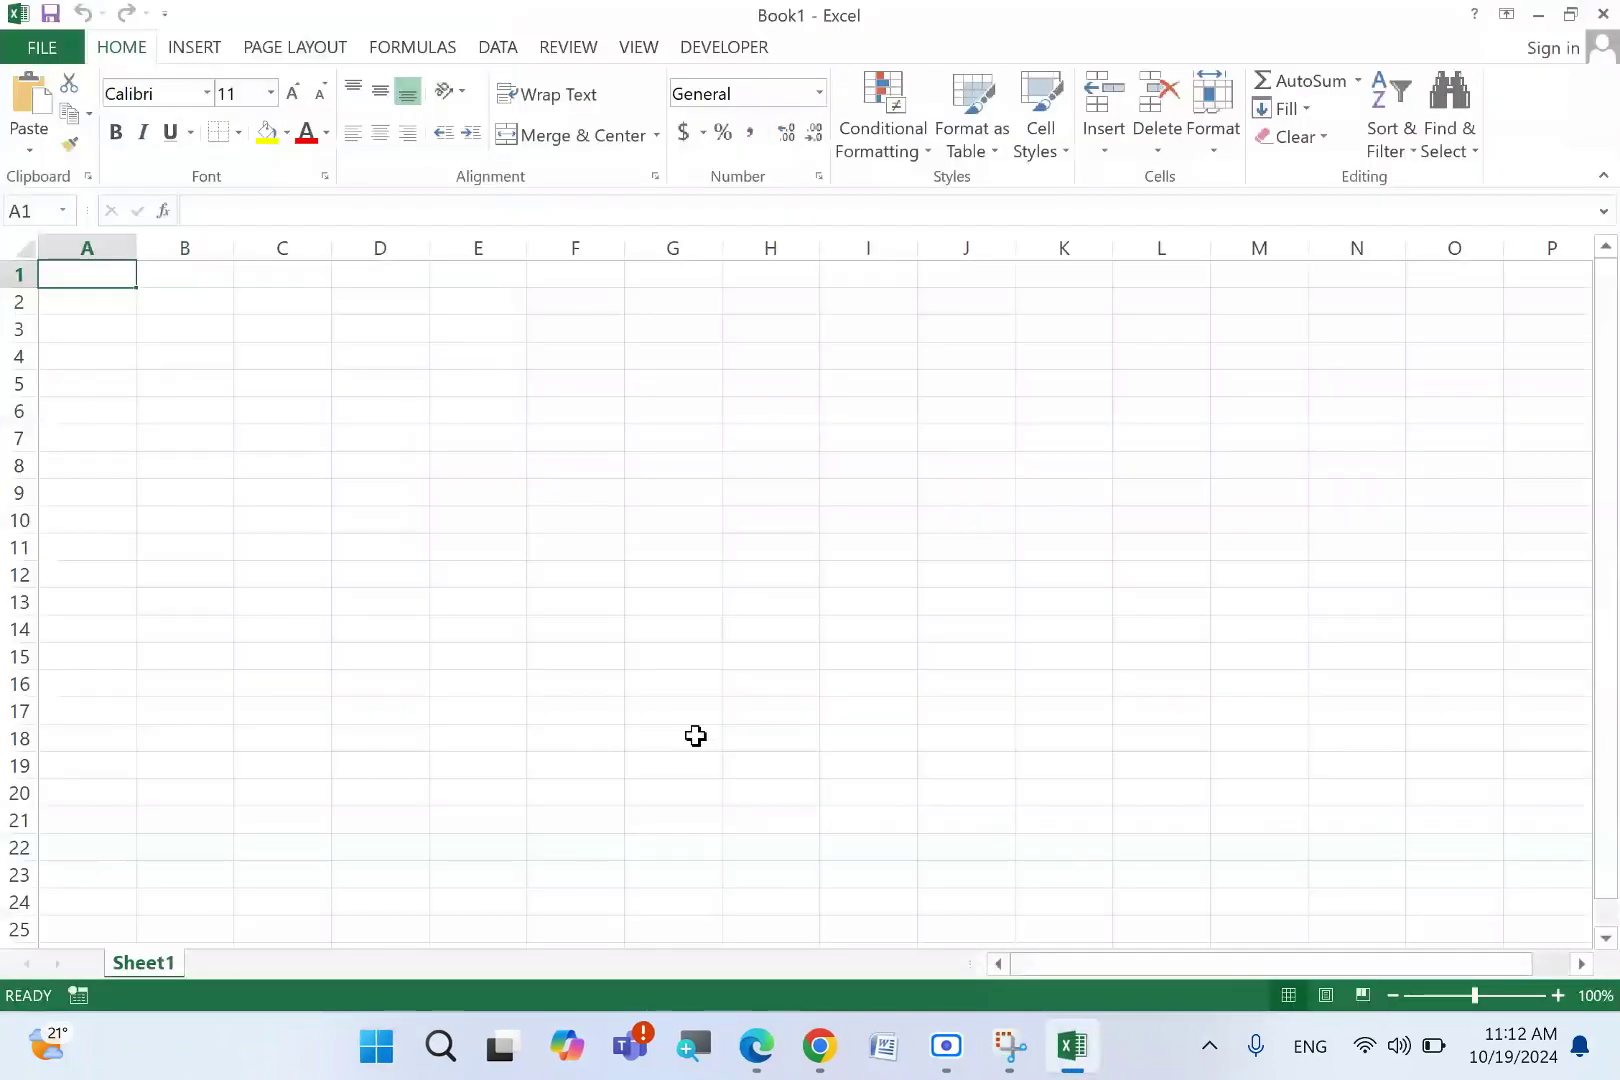
# - Paste the table snip near row 10 and enter headers Roll no, Name, Math, Science, English, Total
pyautogui.hotkey('ctrl', 'v')
pyautogui.moveTo(676, 503); pyautogui.dragTo(651, 770)
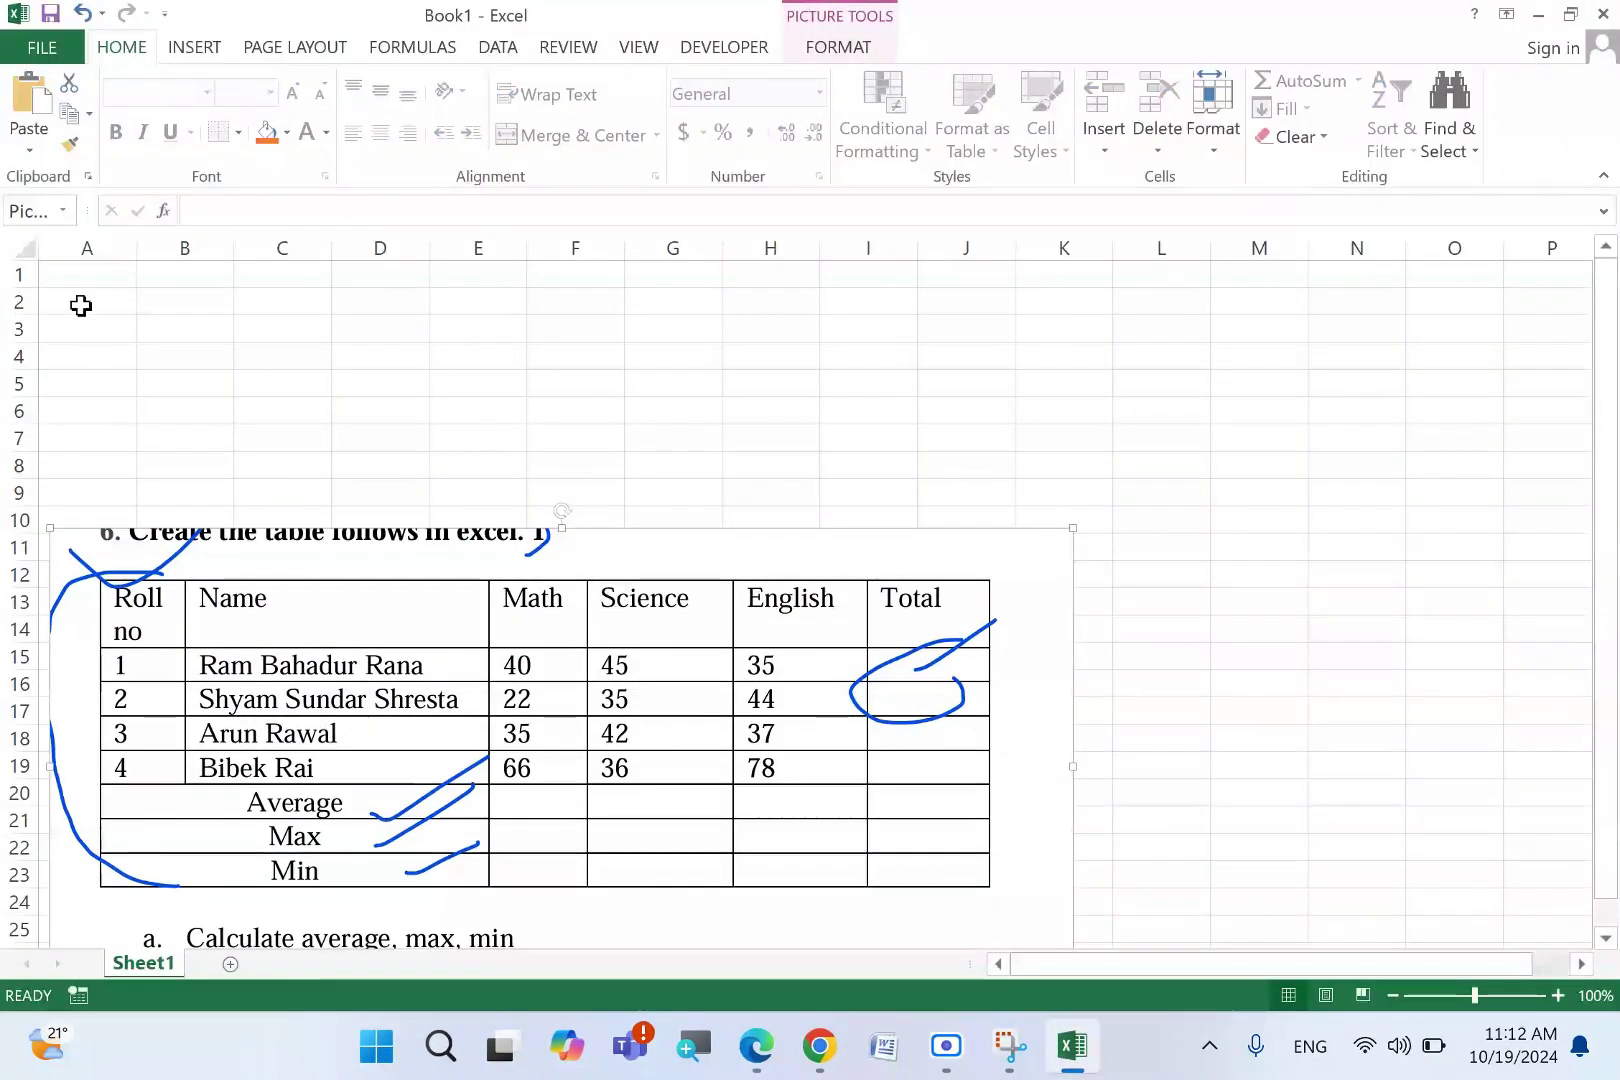
pyautogui.click(96, 276)
pyautogui.write('Rol')
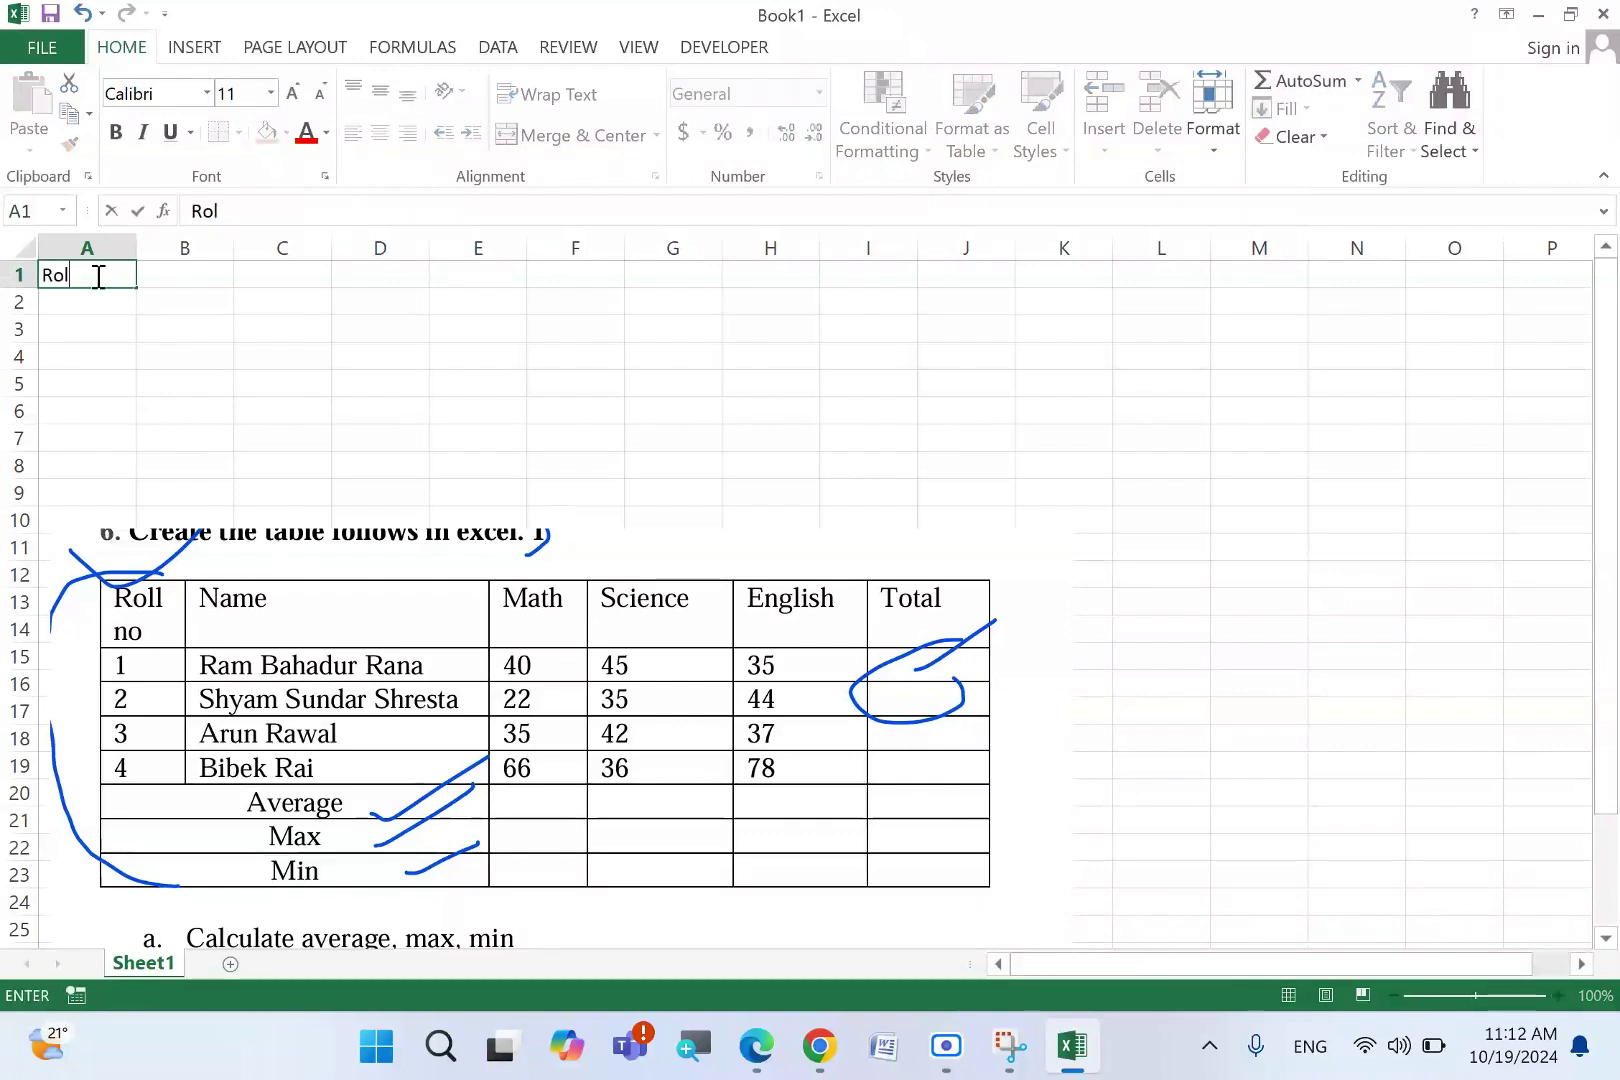
pyautogui.write('l no')
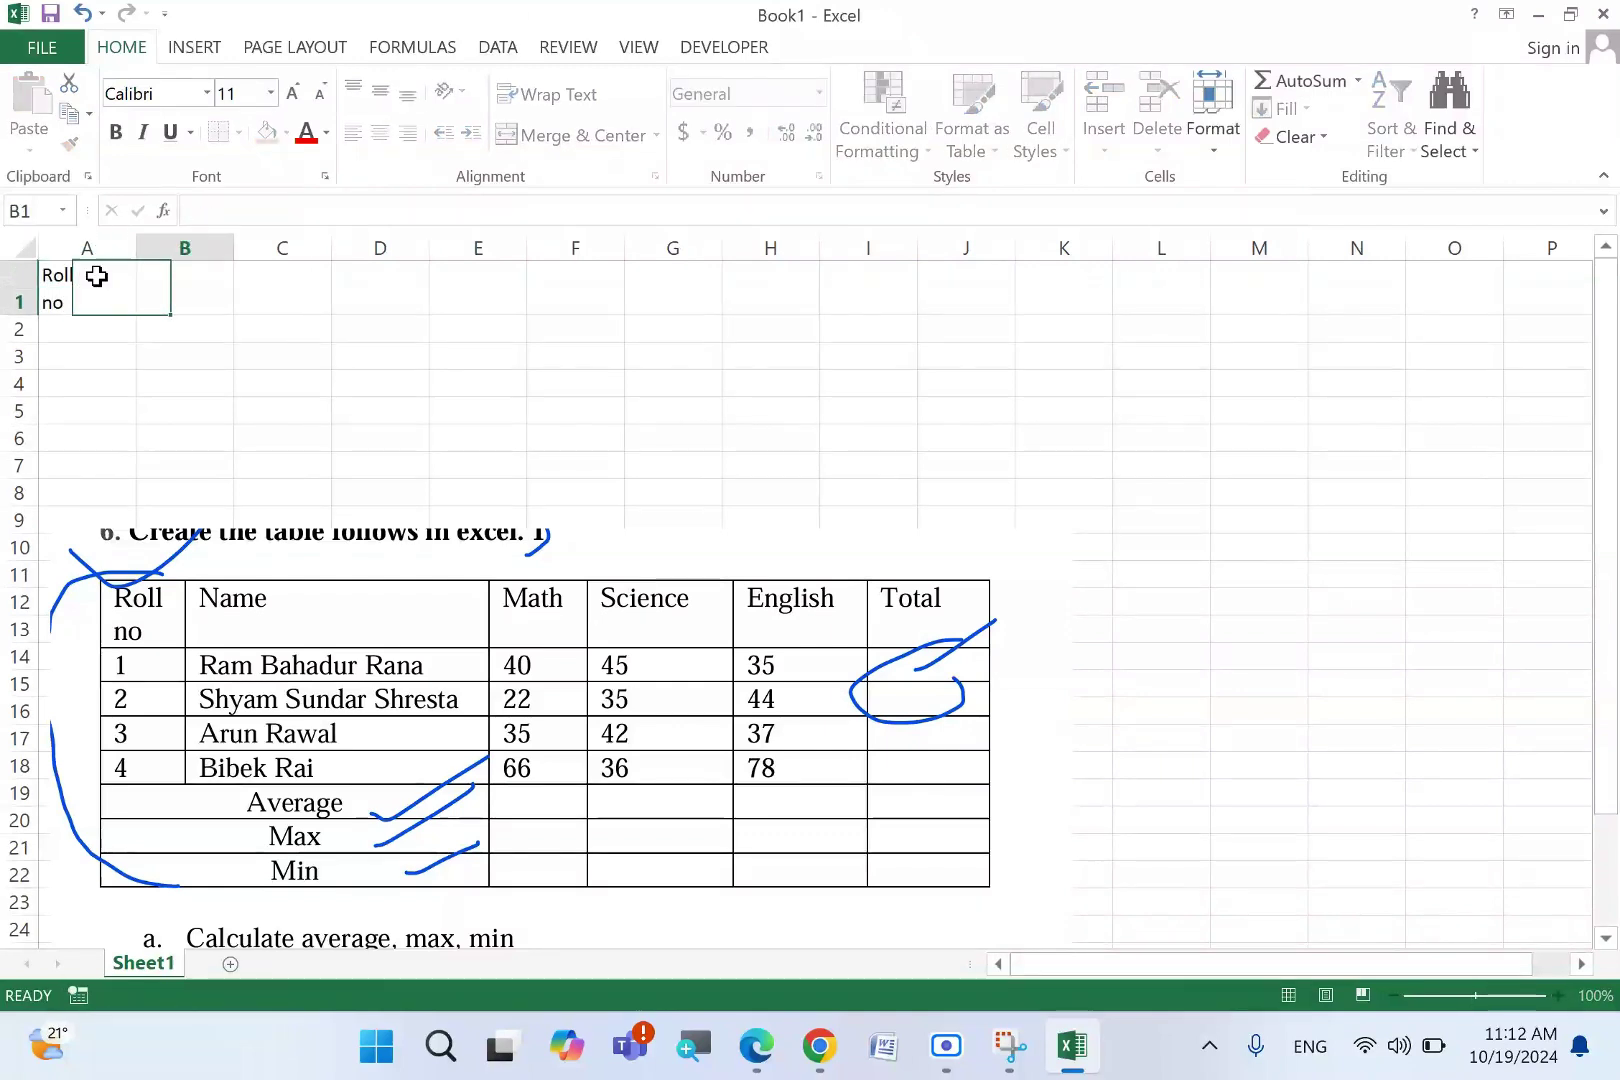
pyautogui.press('Tab')
pyautogui.write('Name')
pyautogui.press('Tab')
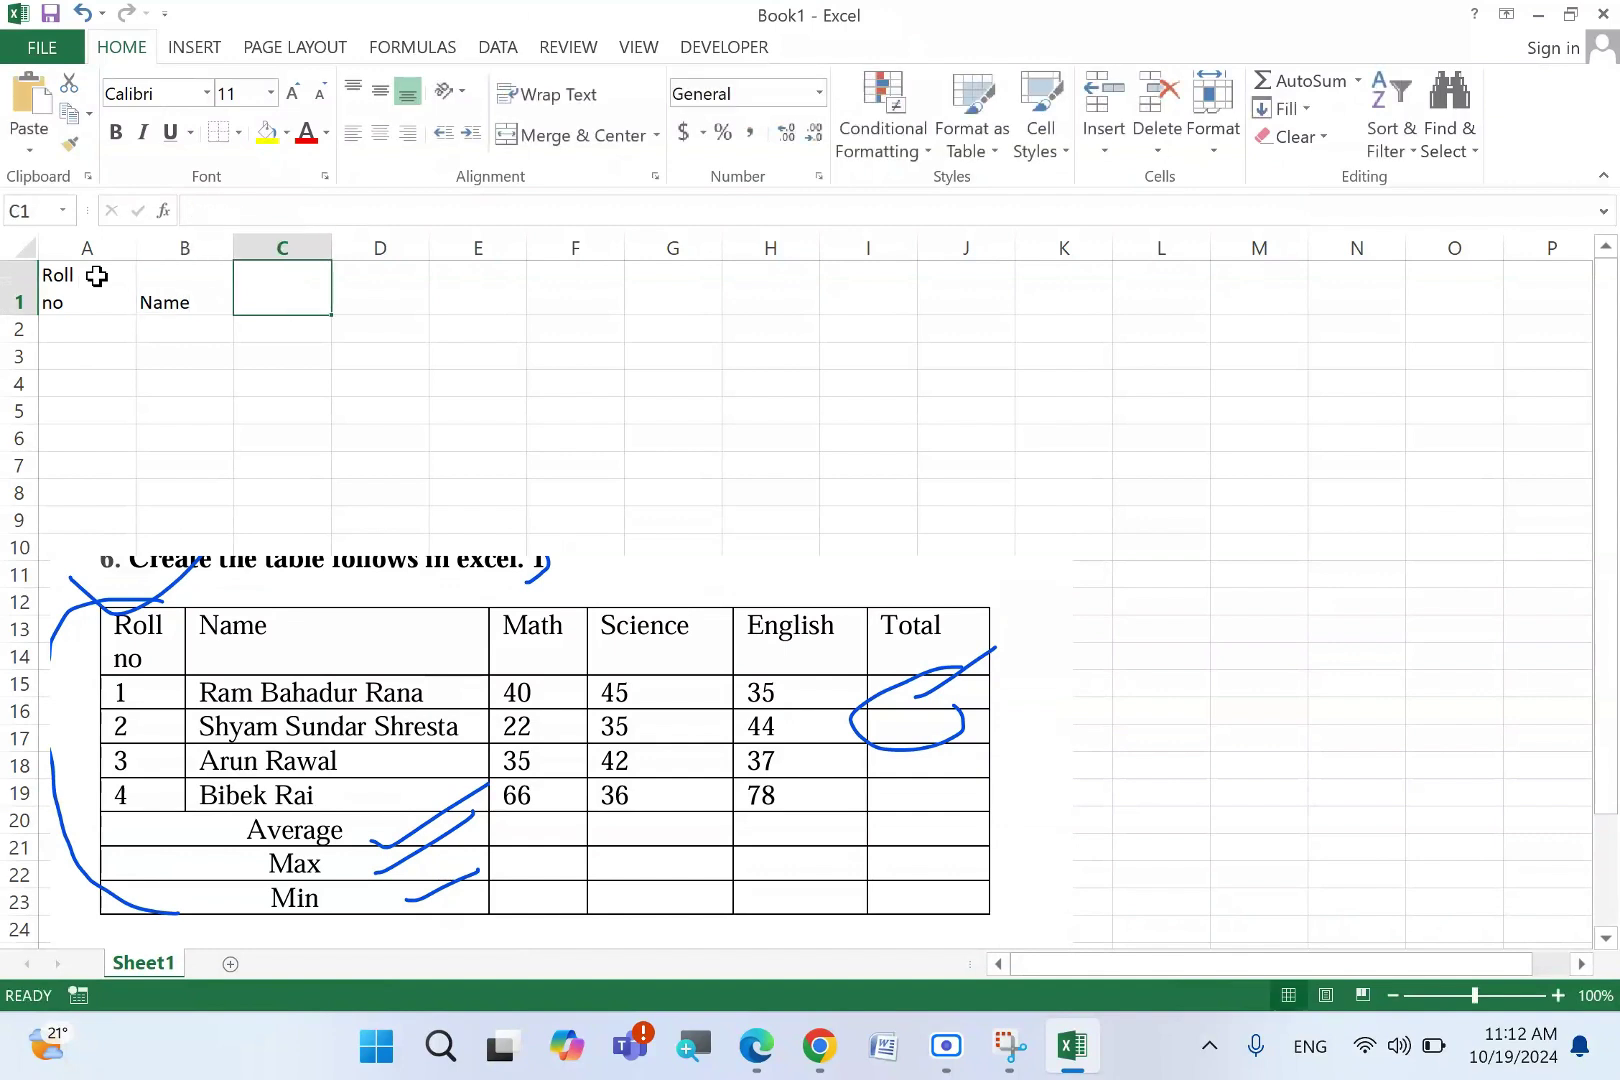
pyautogui.write('Math')
pyautogui.press('Tab')
pyautogui.write('S')
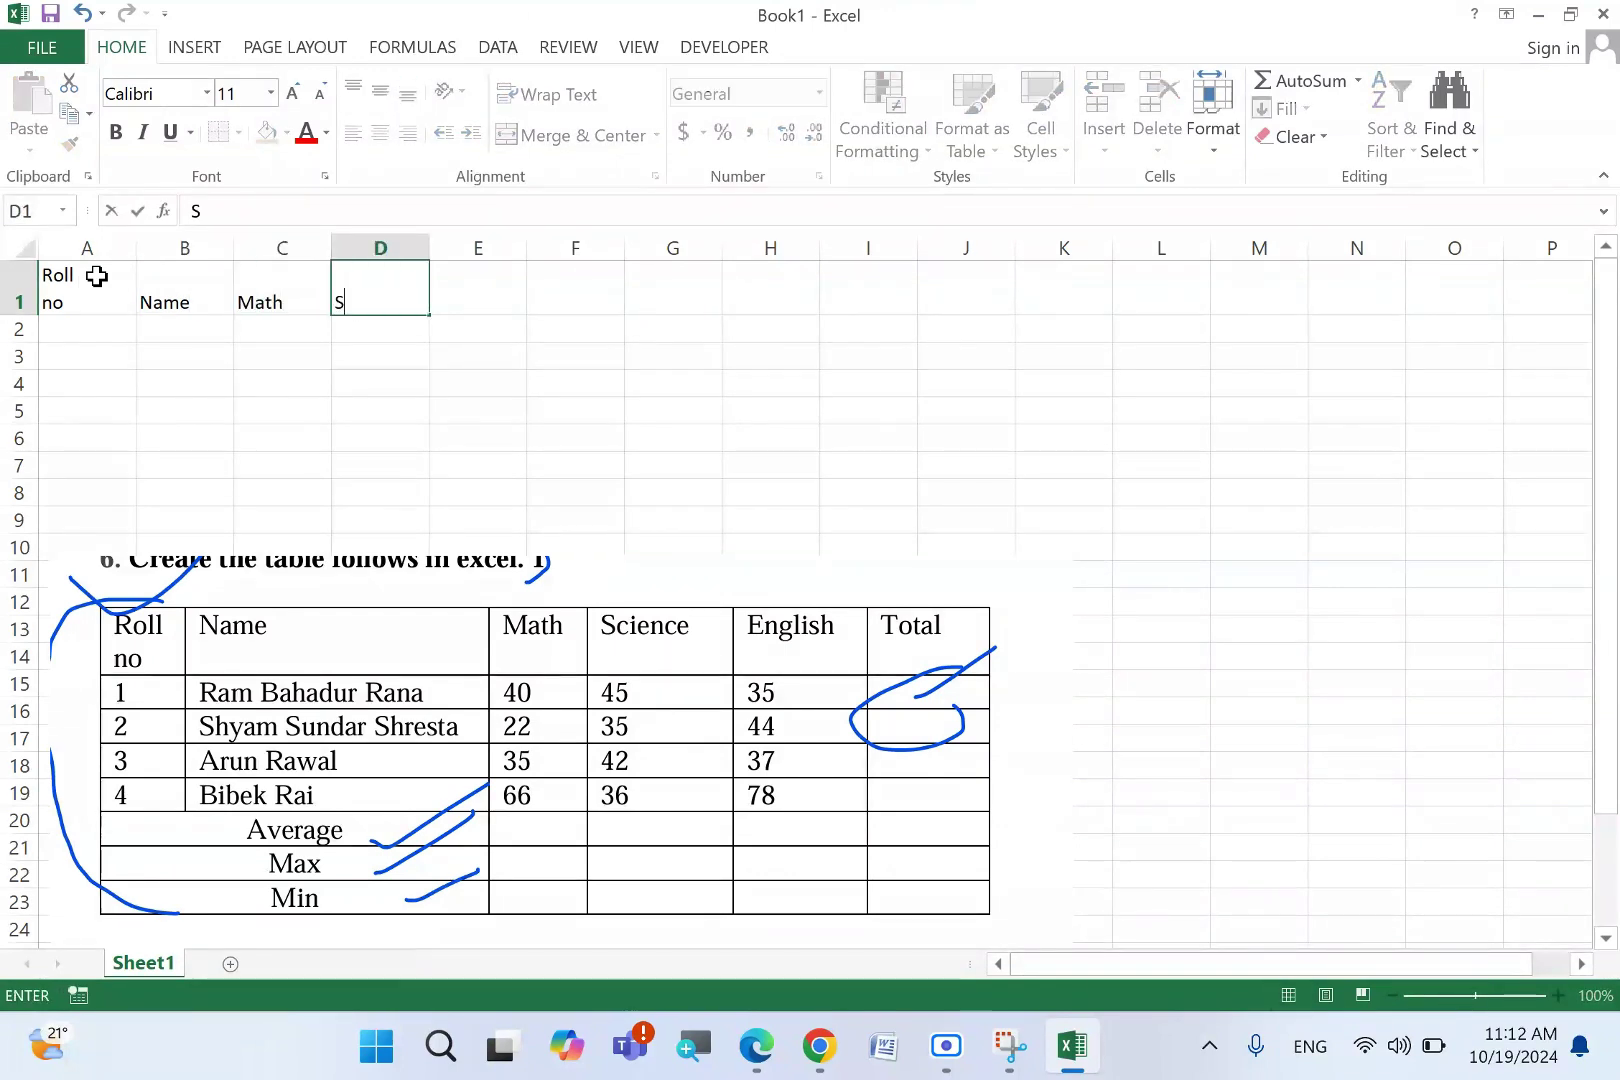
pyautogui.press('Tab')
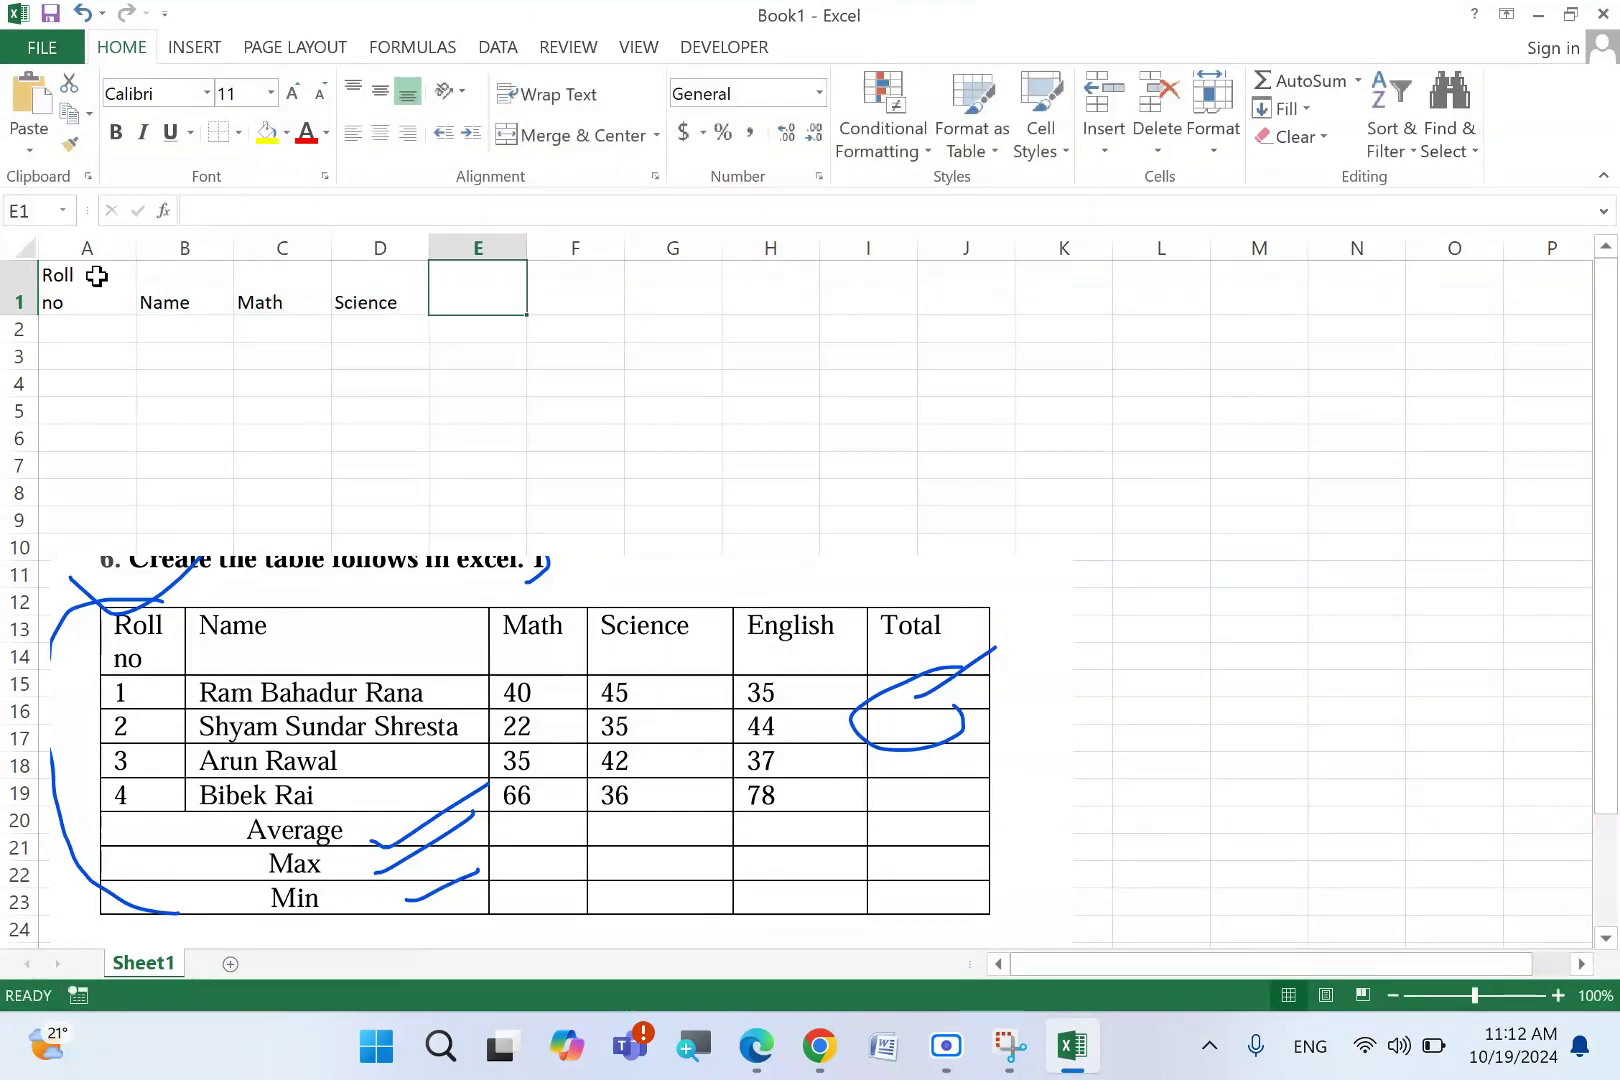
pyautogui.write('English')
pyautogui.press('Tab')
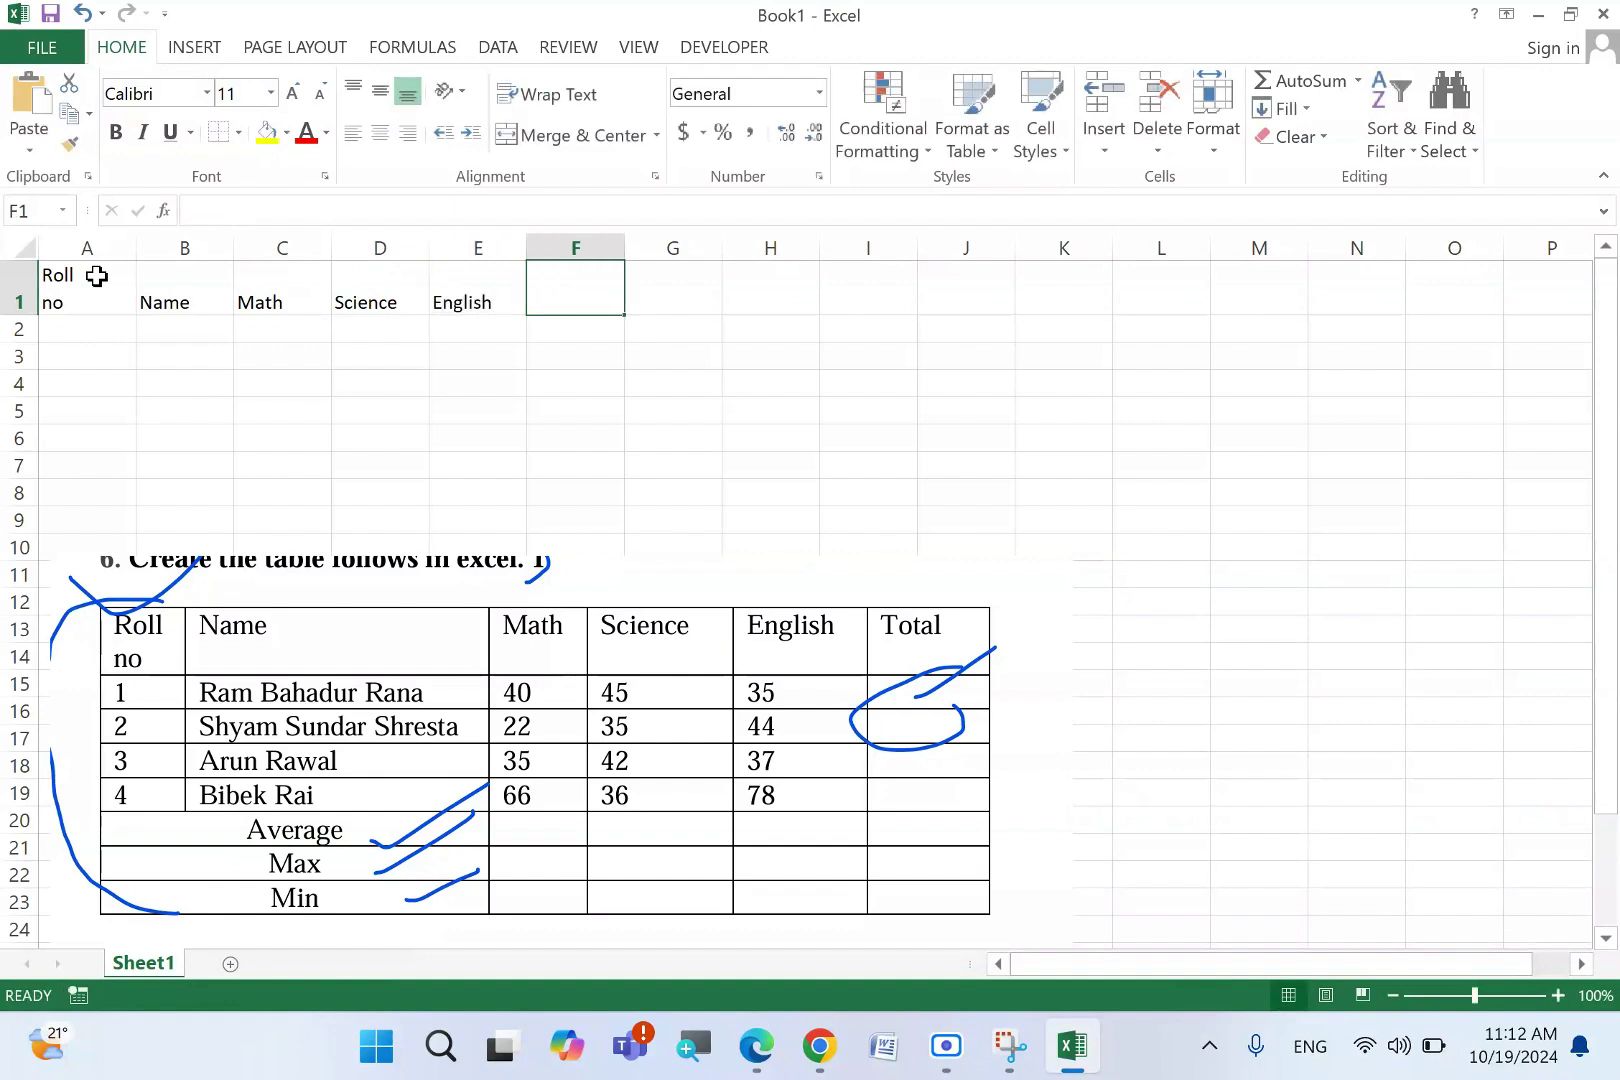
pyautogui.write('Total')
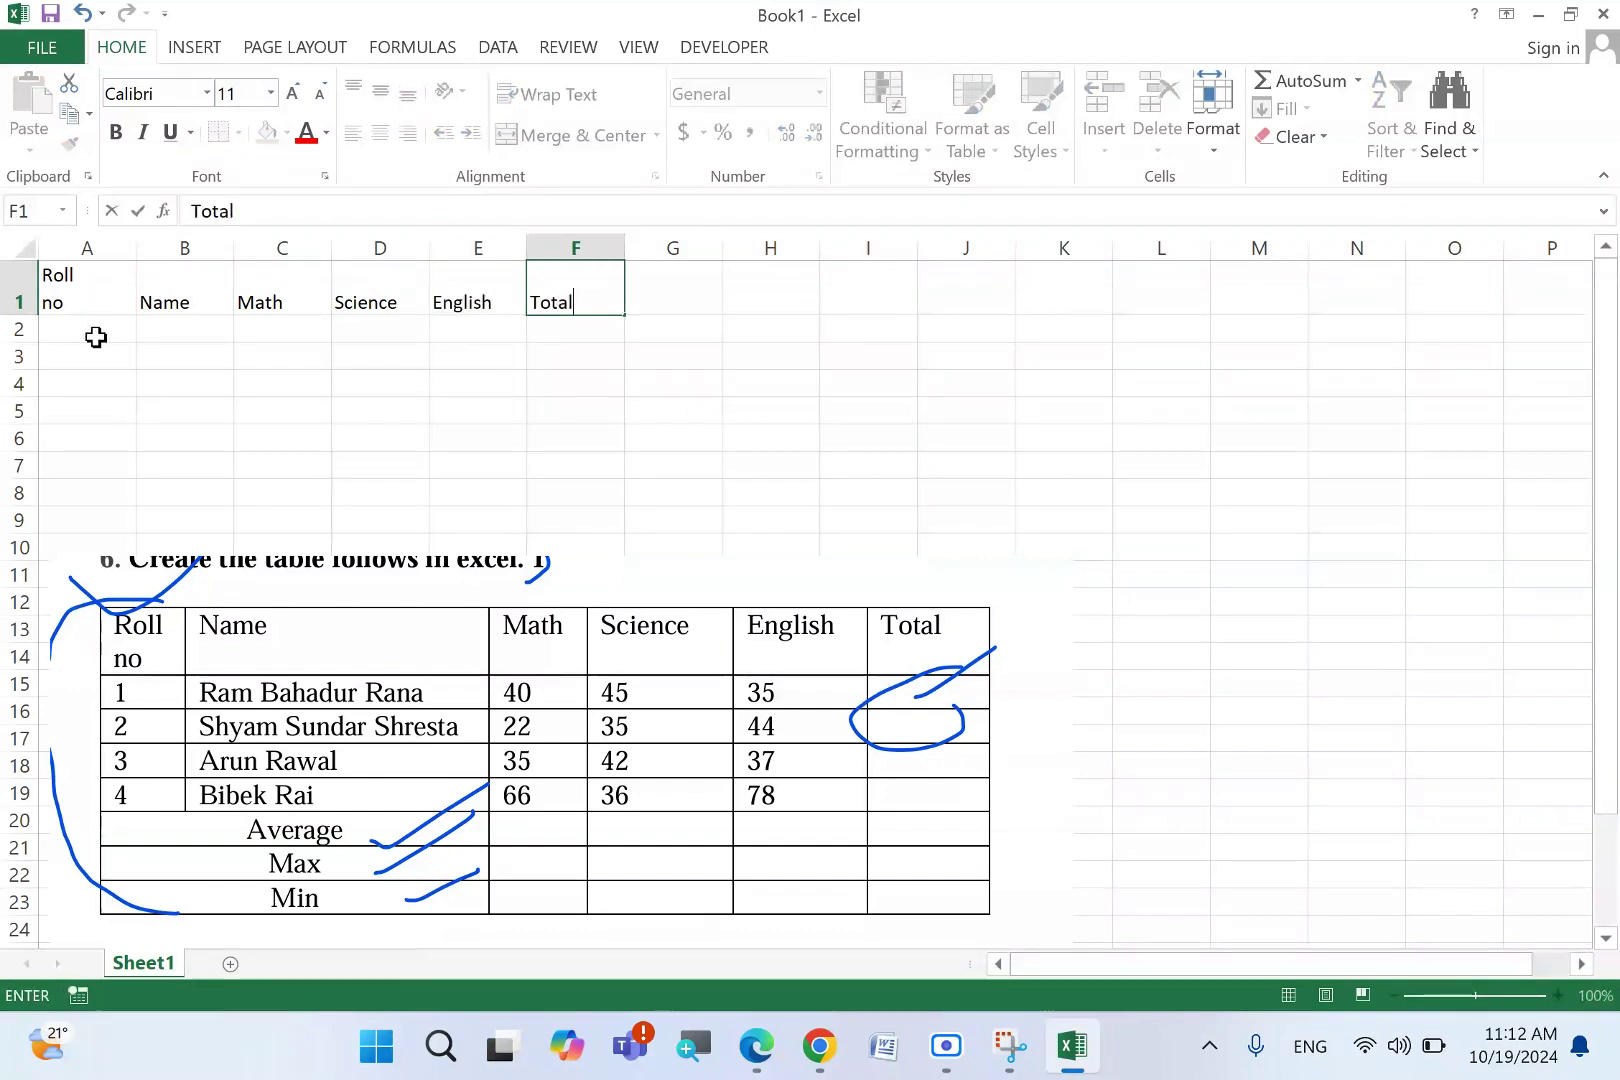
pyautogui.click(95, 337)
# - Enter roll number 1 in A2 and the four student names down column B
pyautogui.write('1')
pyautogui.press('Tab')
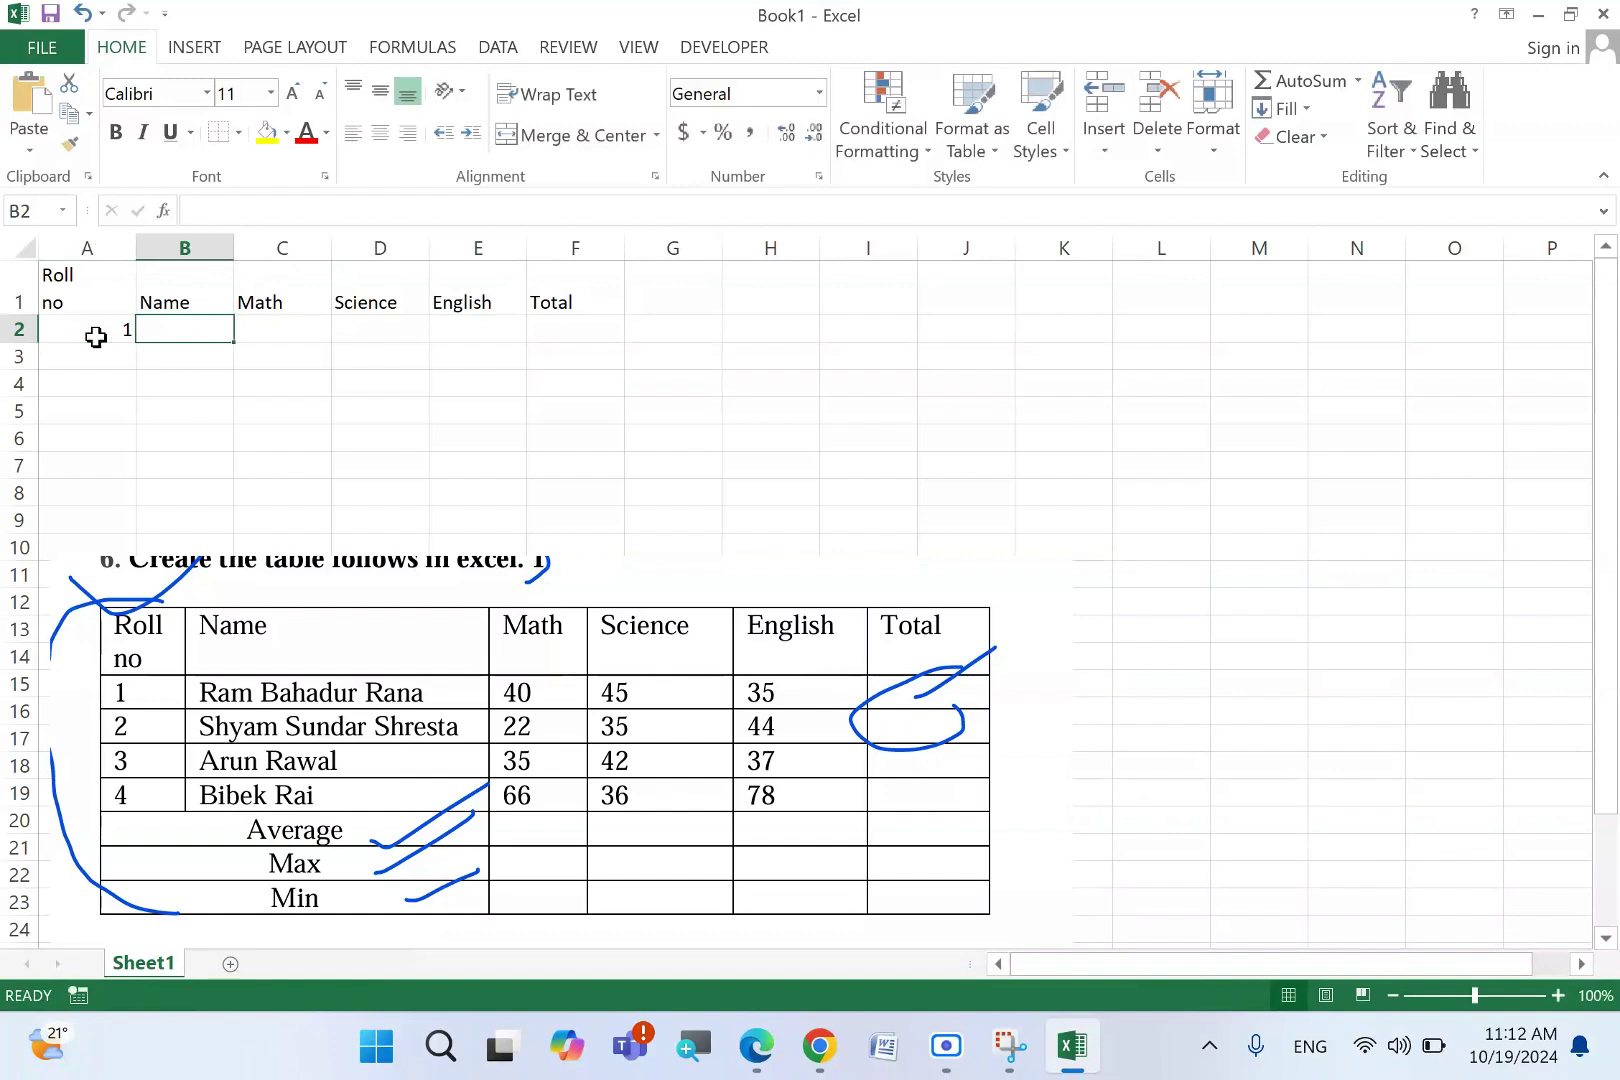
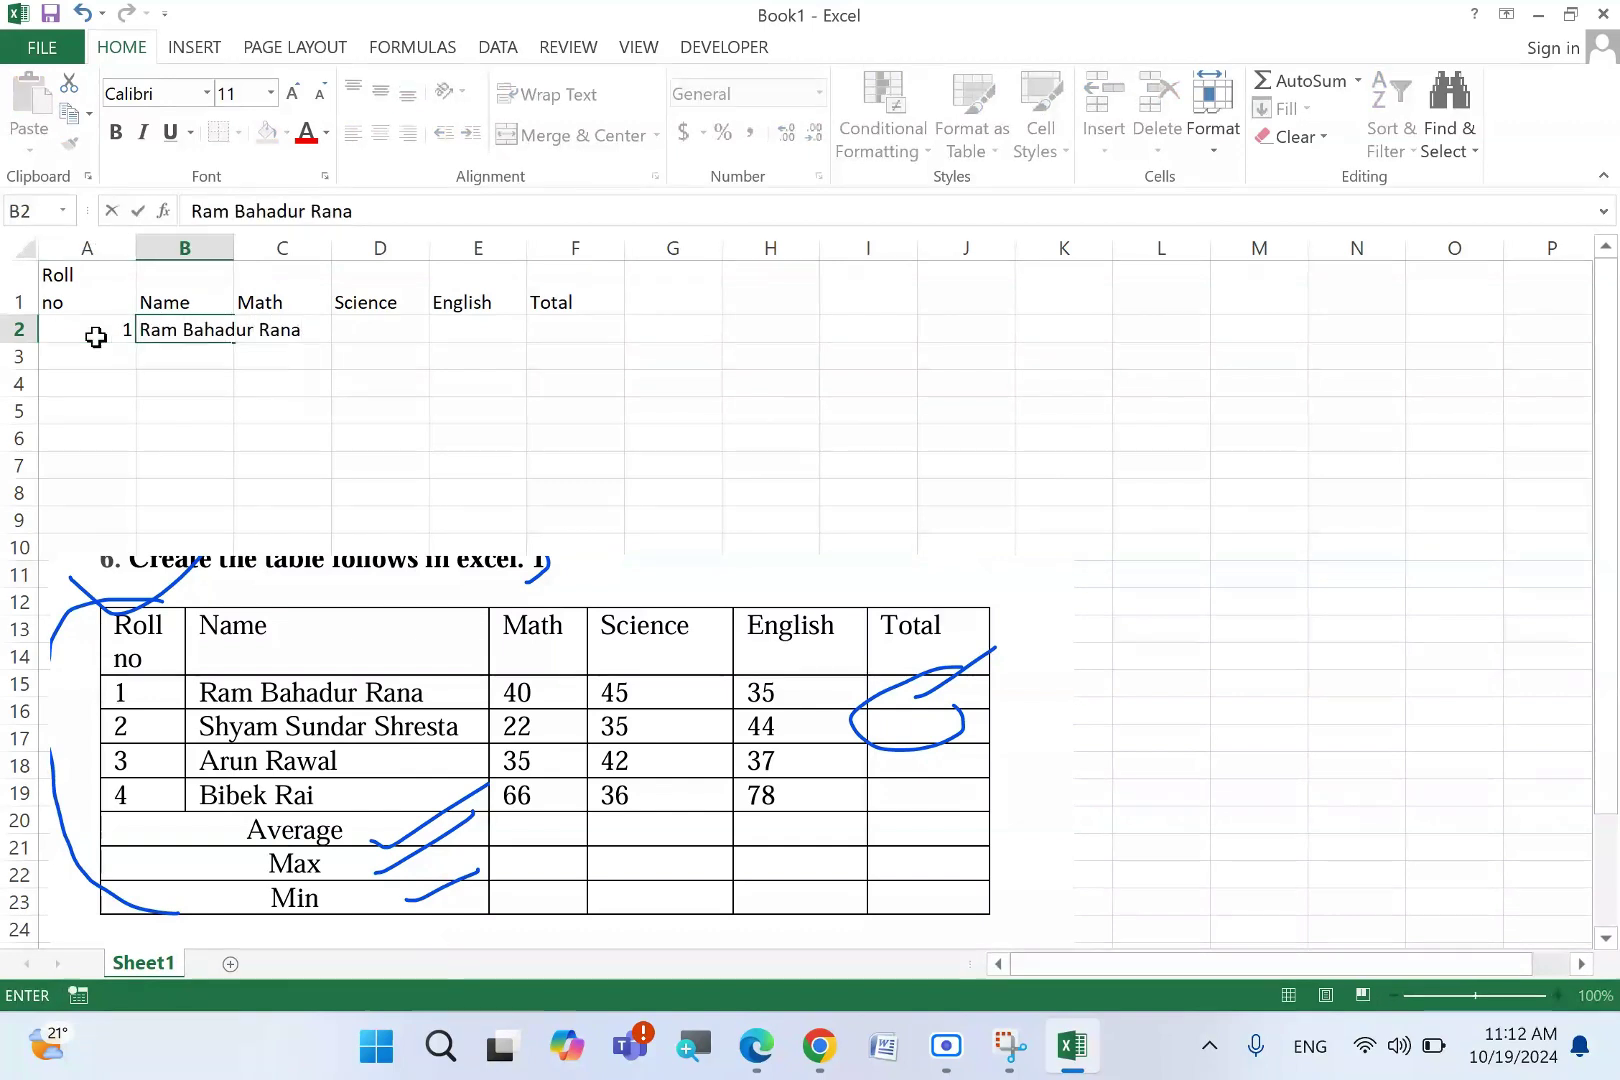
pyautogui.press('Return')
pyautogui.moveTo(105, 340); pyautogui.dragTo(105, 360)
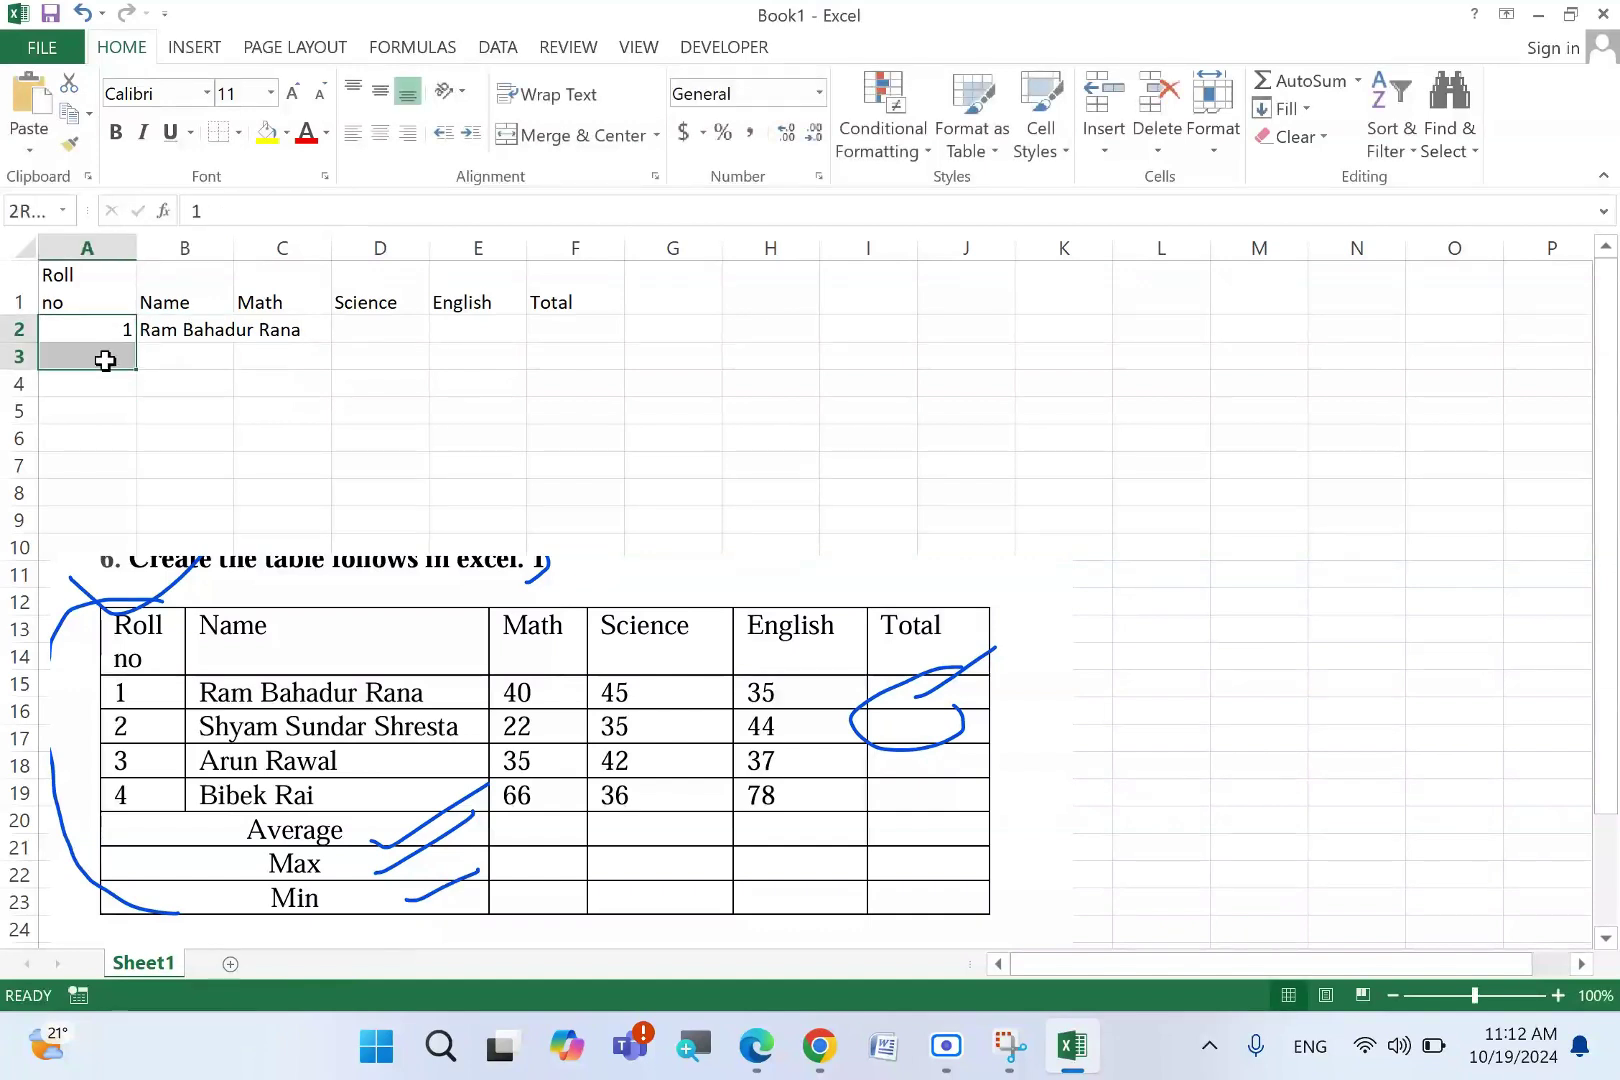
pyautogui.click(195, 347)
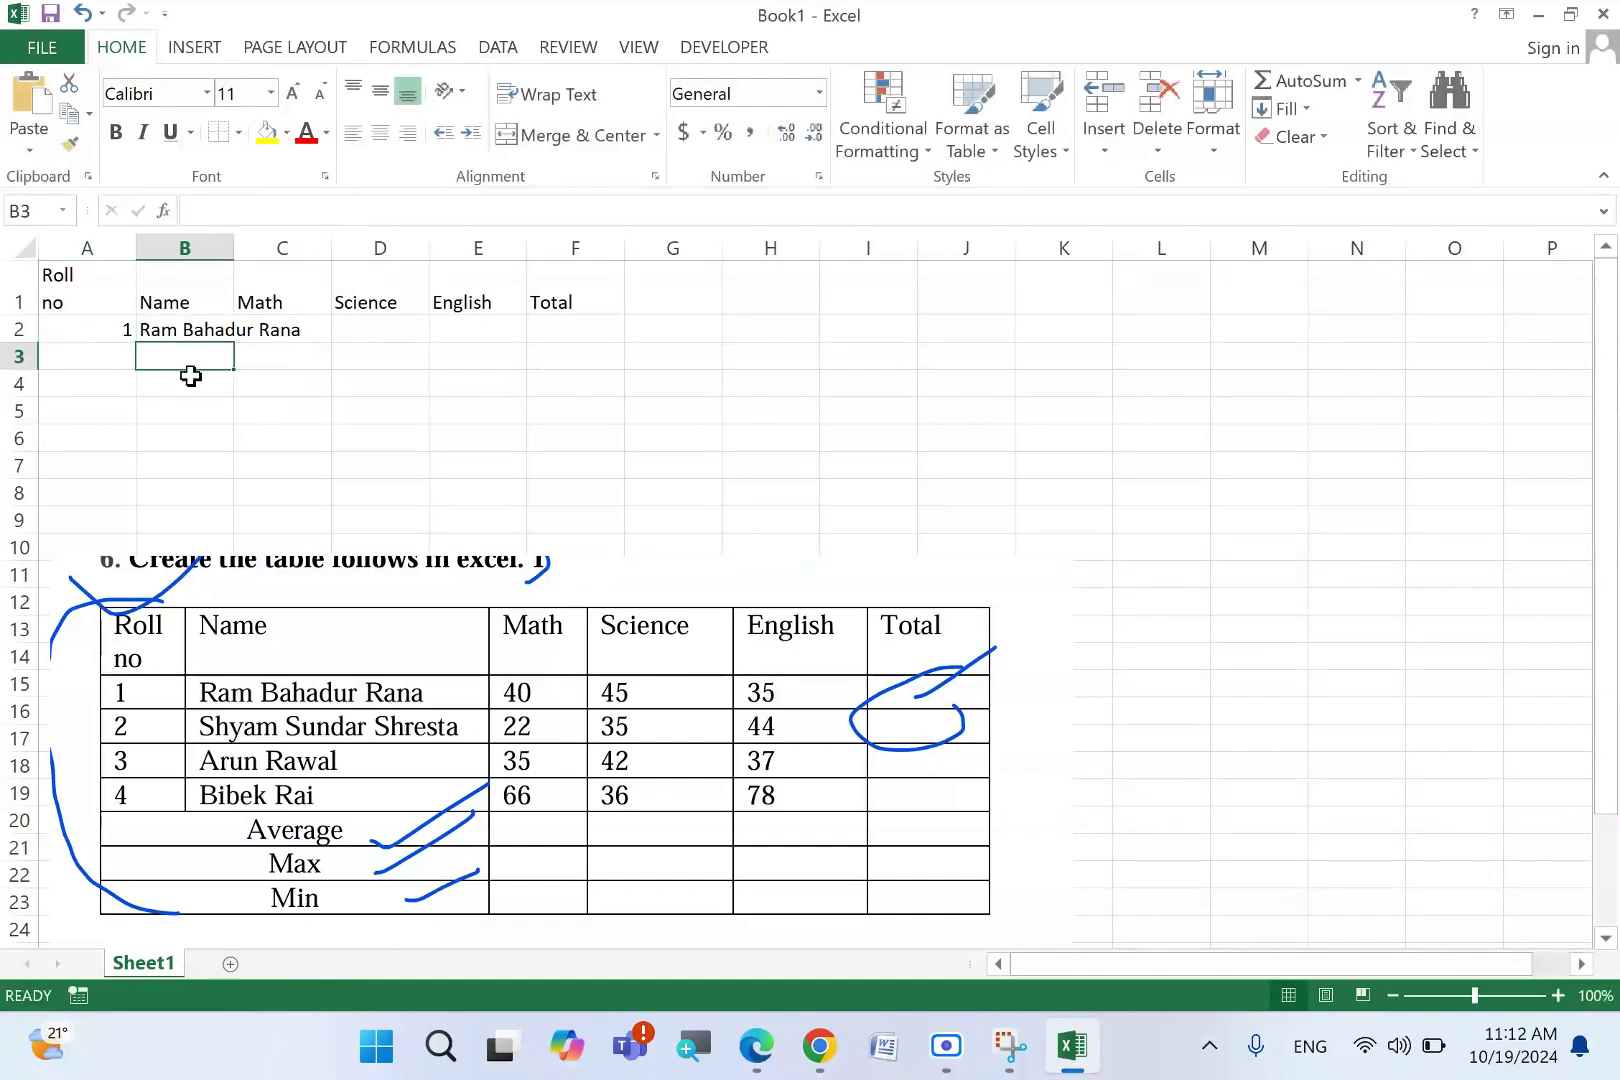
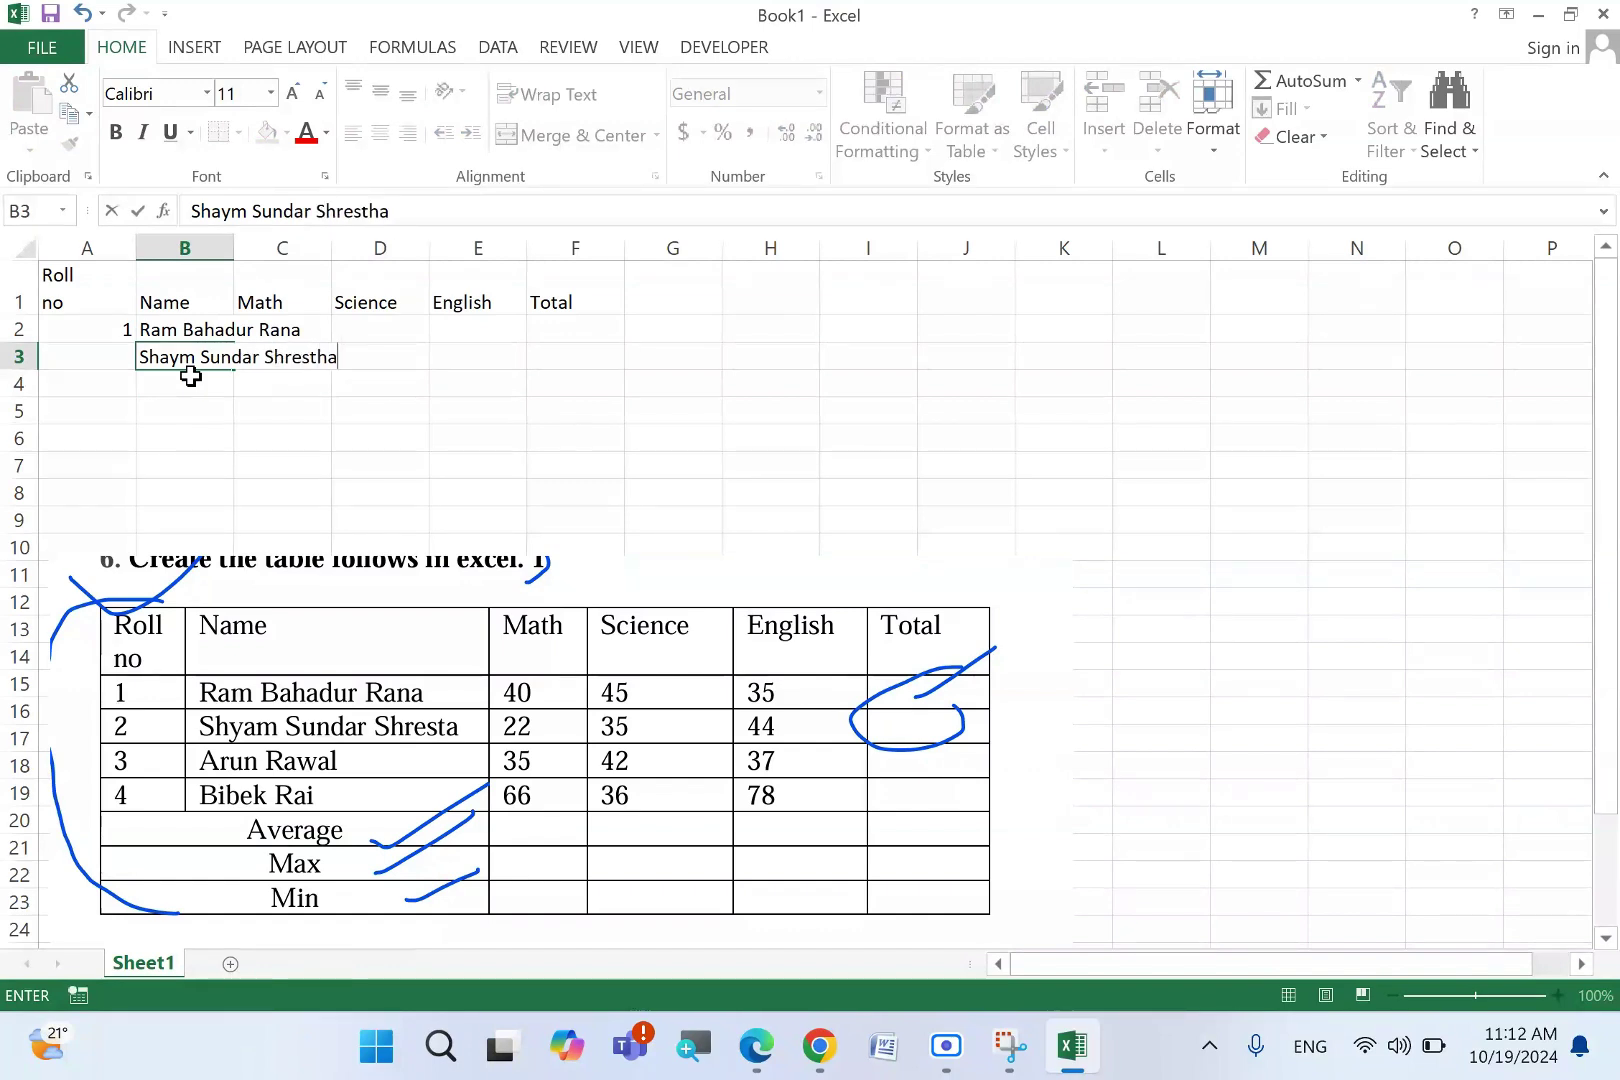
pyautogui.press('Return')
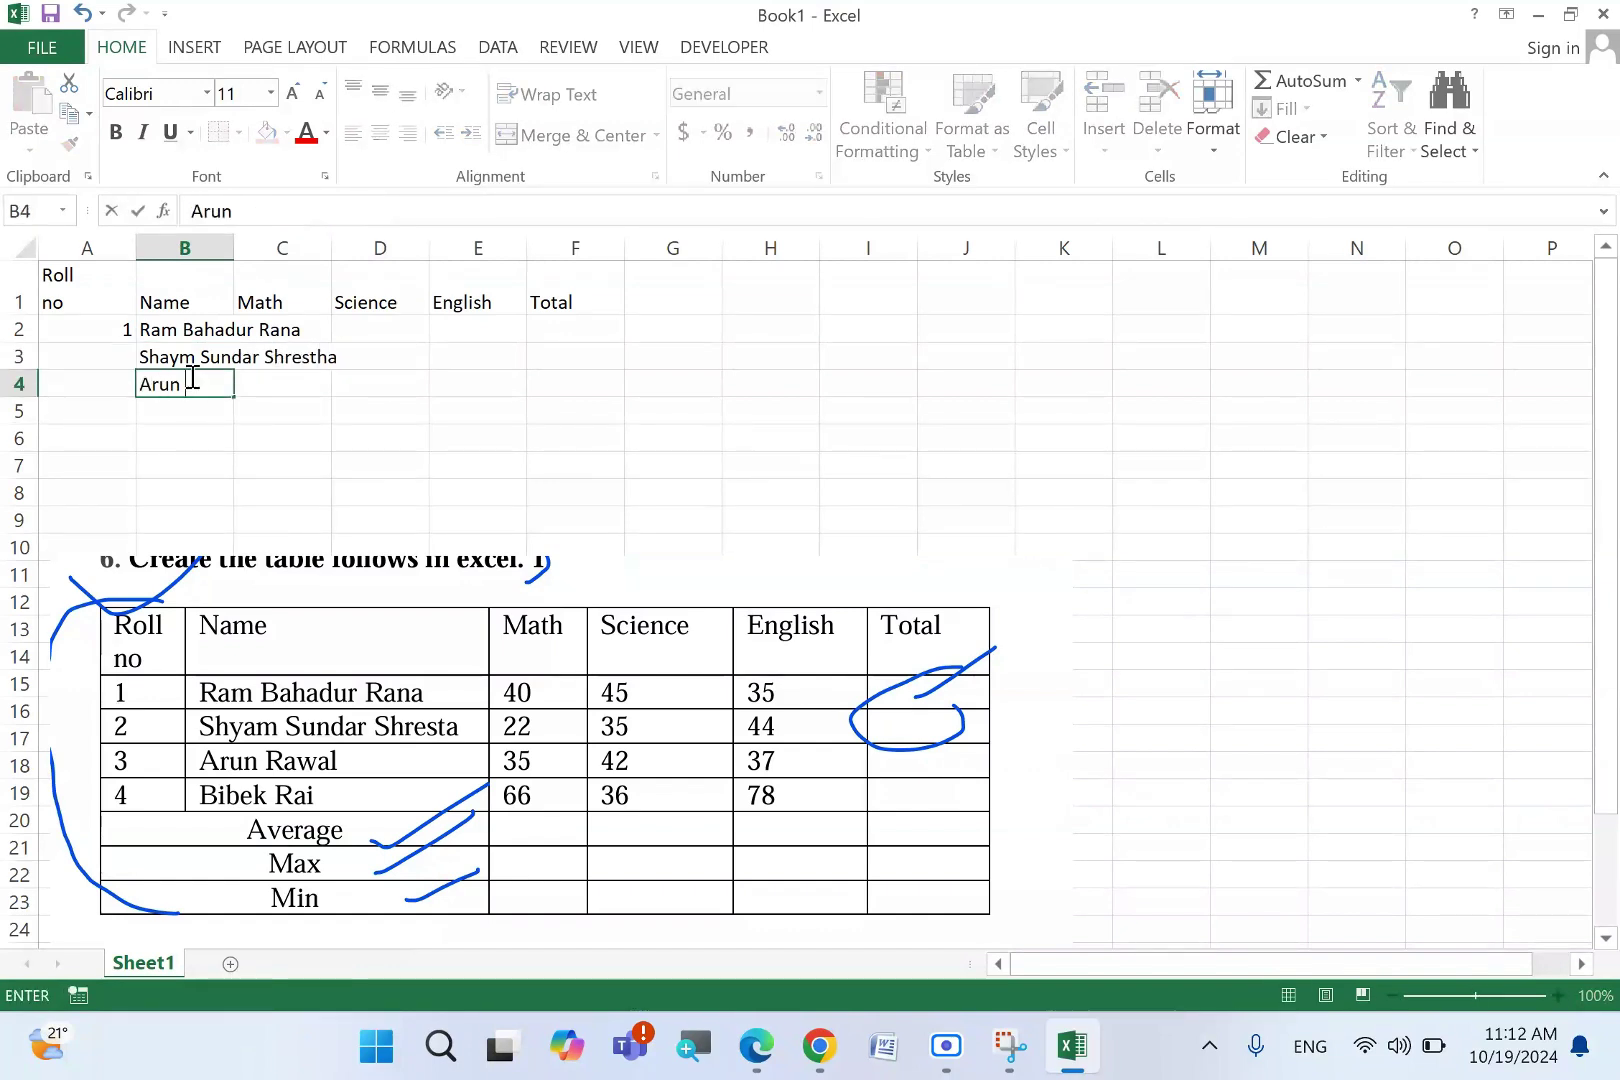
pyautogui.press('Return')
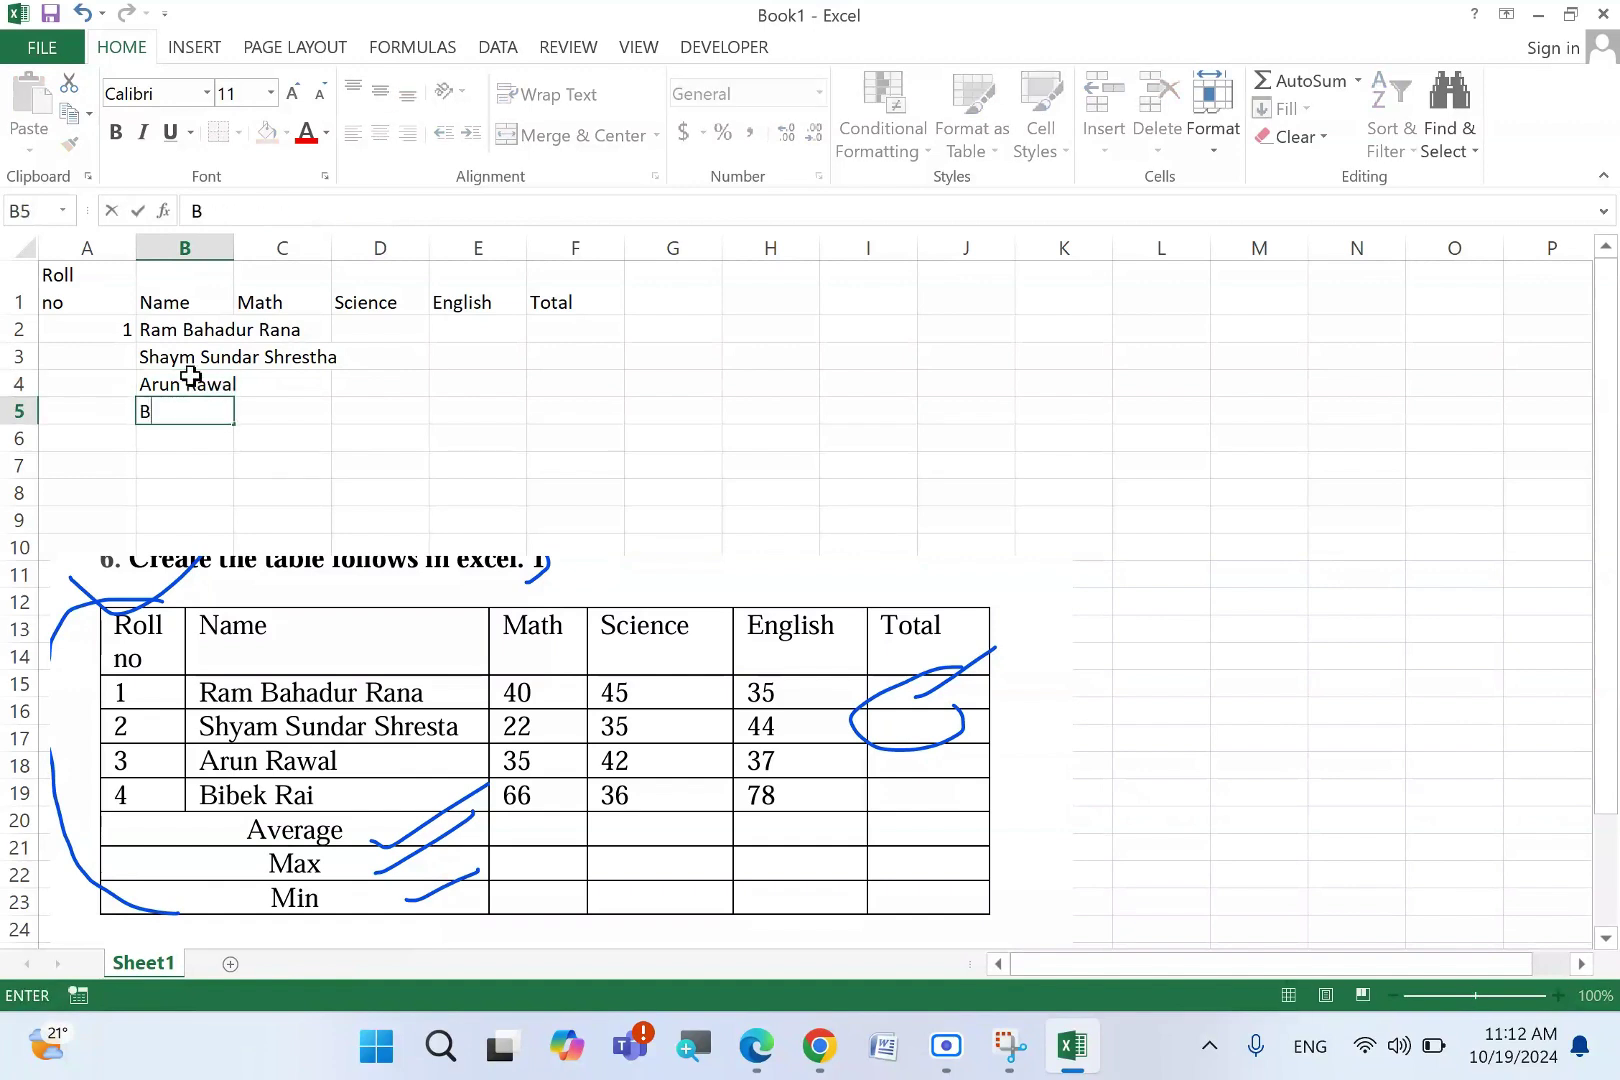
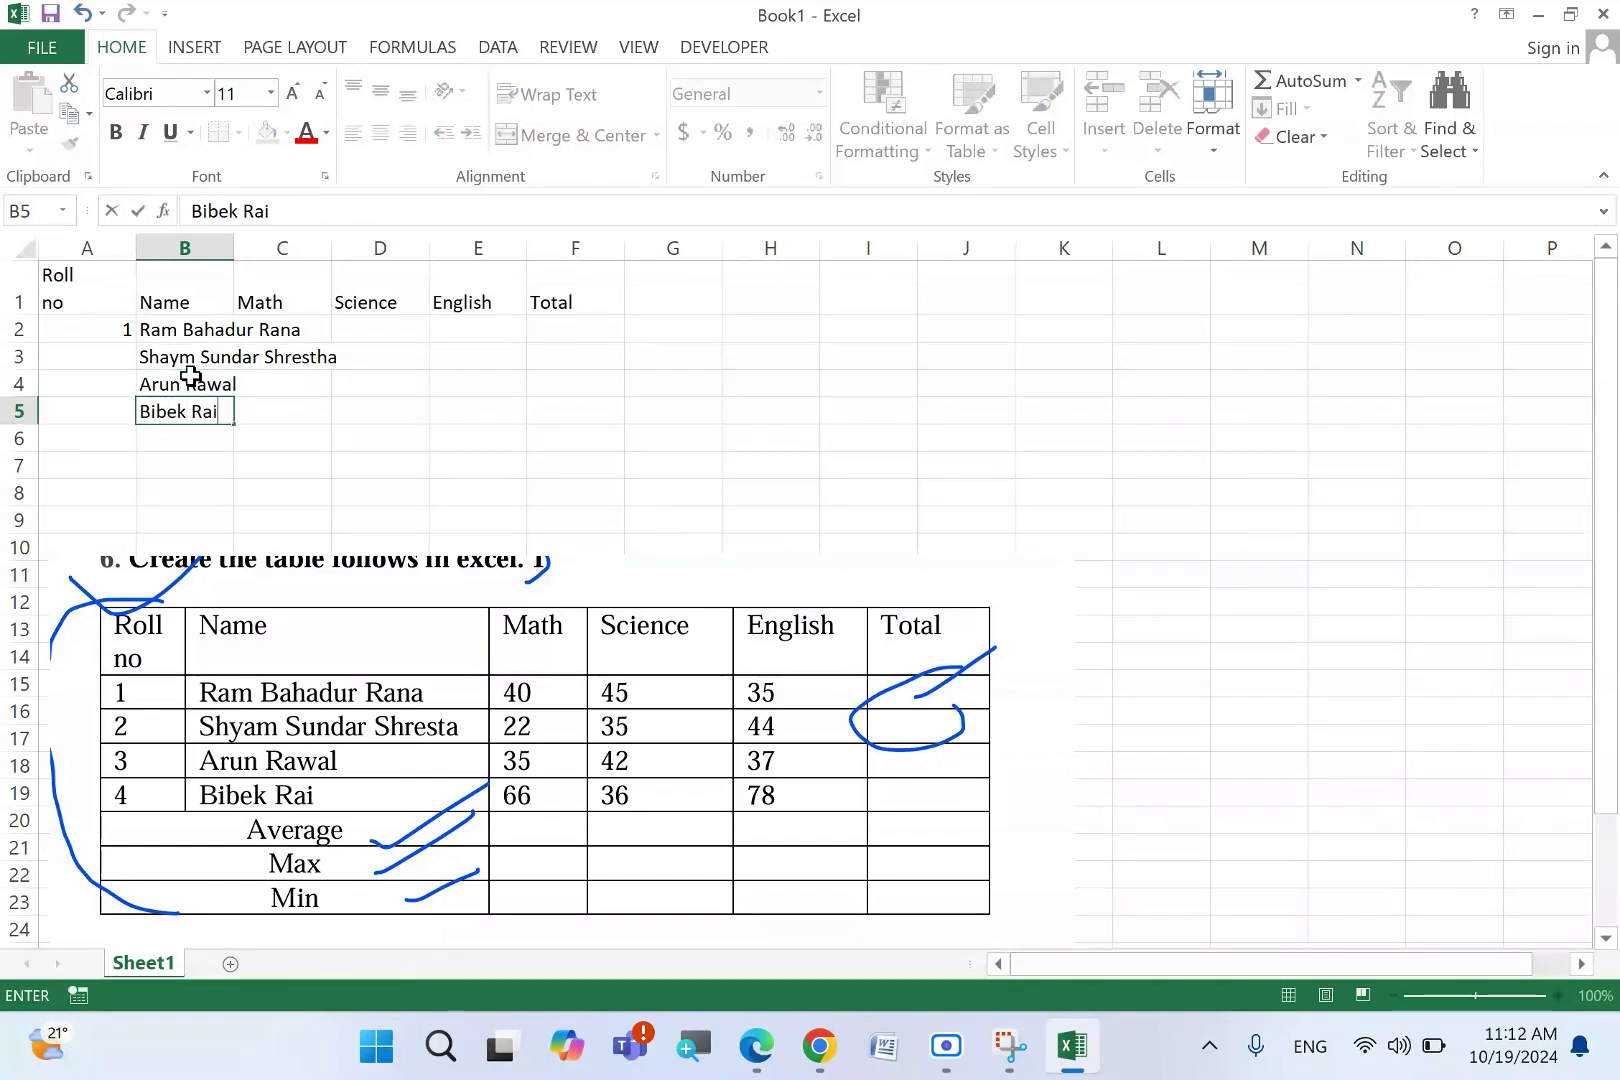
pyautogui.press('Return')
# - Add the Average, Max and Min row labels below the names and AutoFit column B
pyautogui.write('Averag')
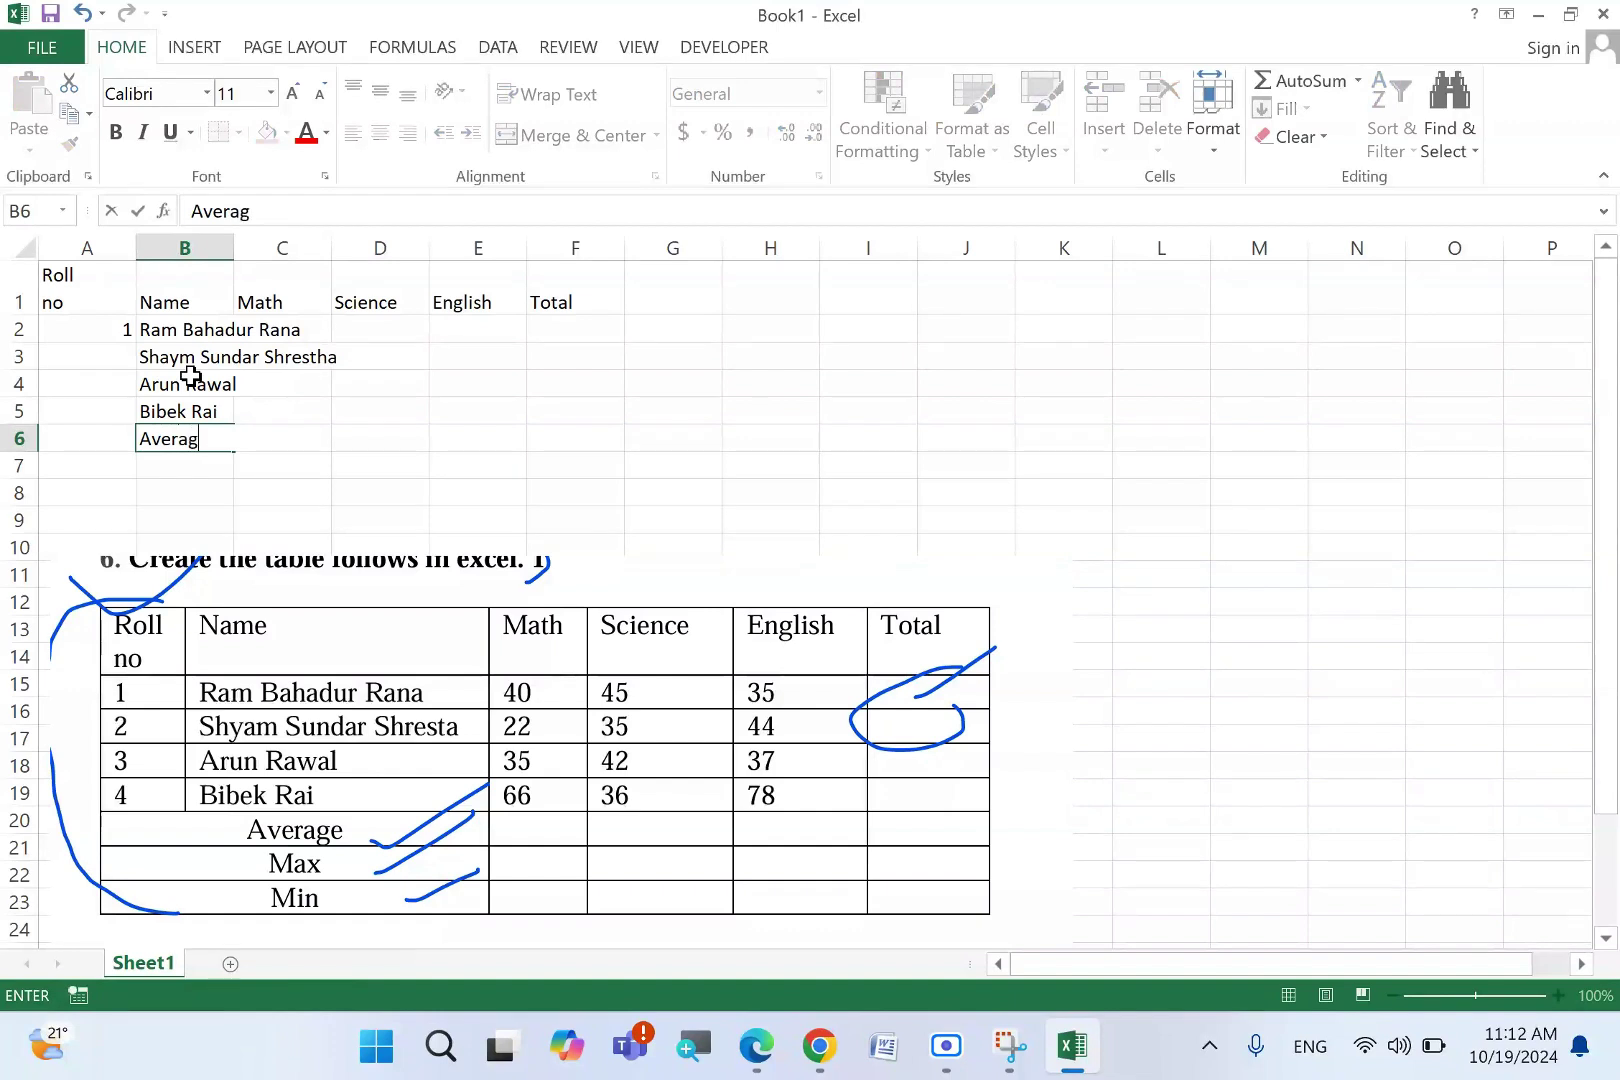
pyautogui.write('e')
pyautogui.press('Return')
pyautogui.write('Max')
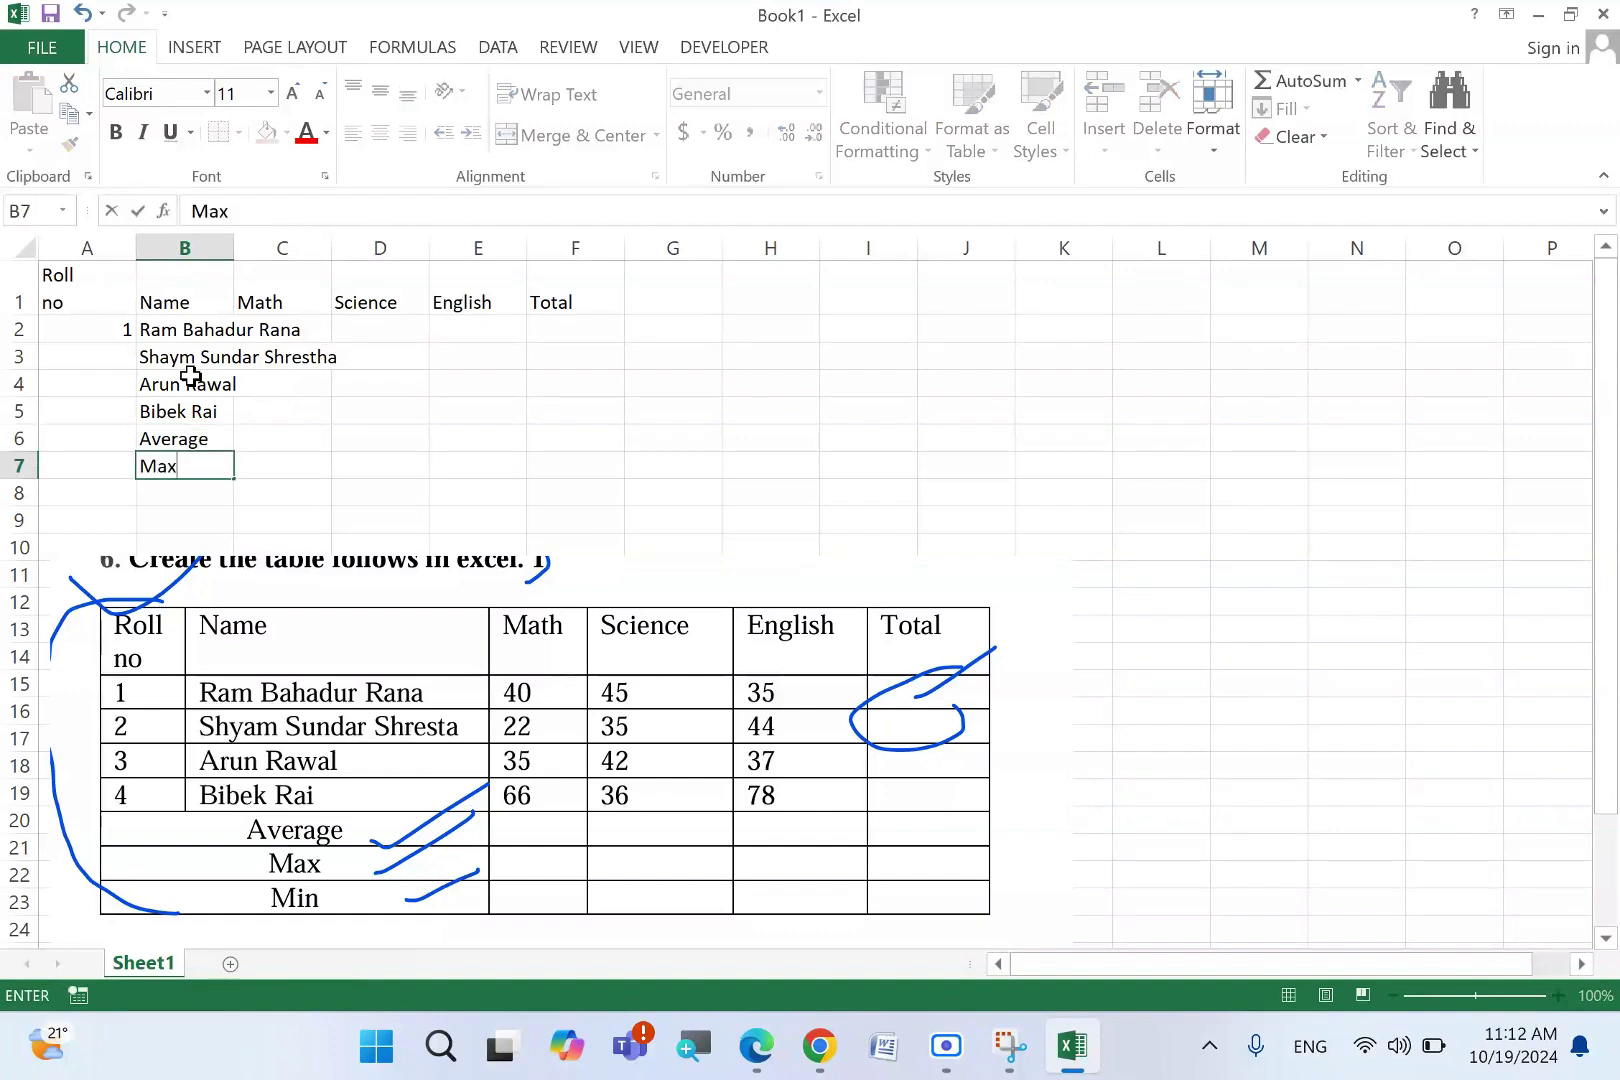
pyautogui.press('Return')
pyautogui.write('Min')
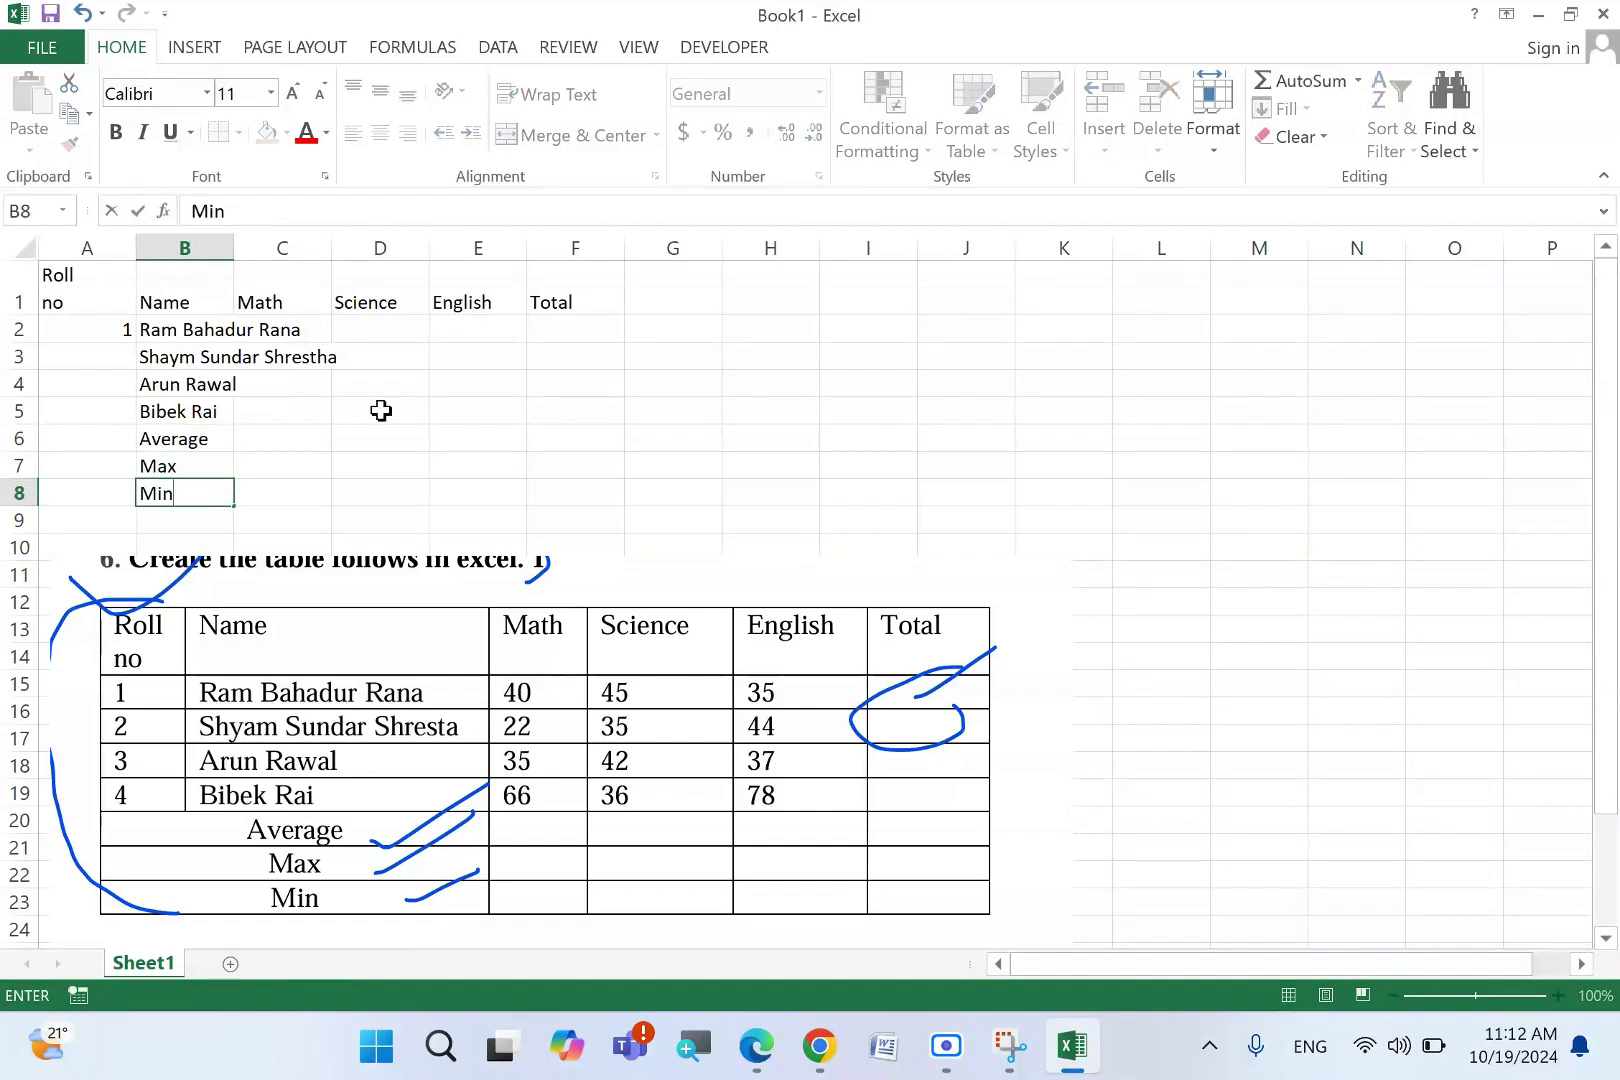
pyautogui.click(381, 438)
pyautogui.doubleClick(234, 248)
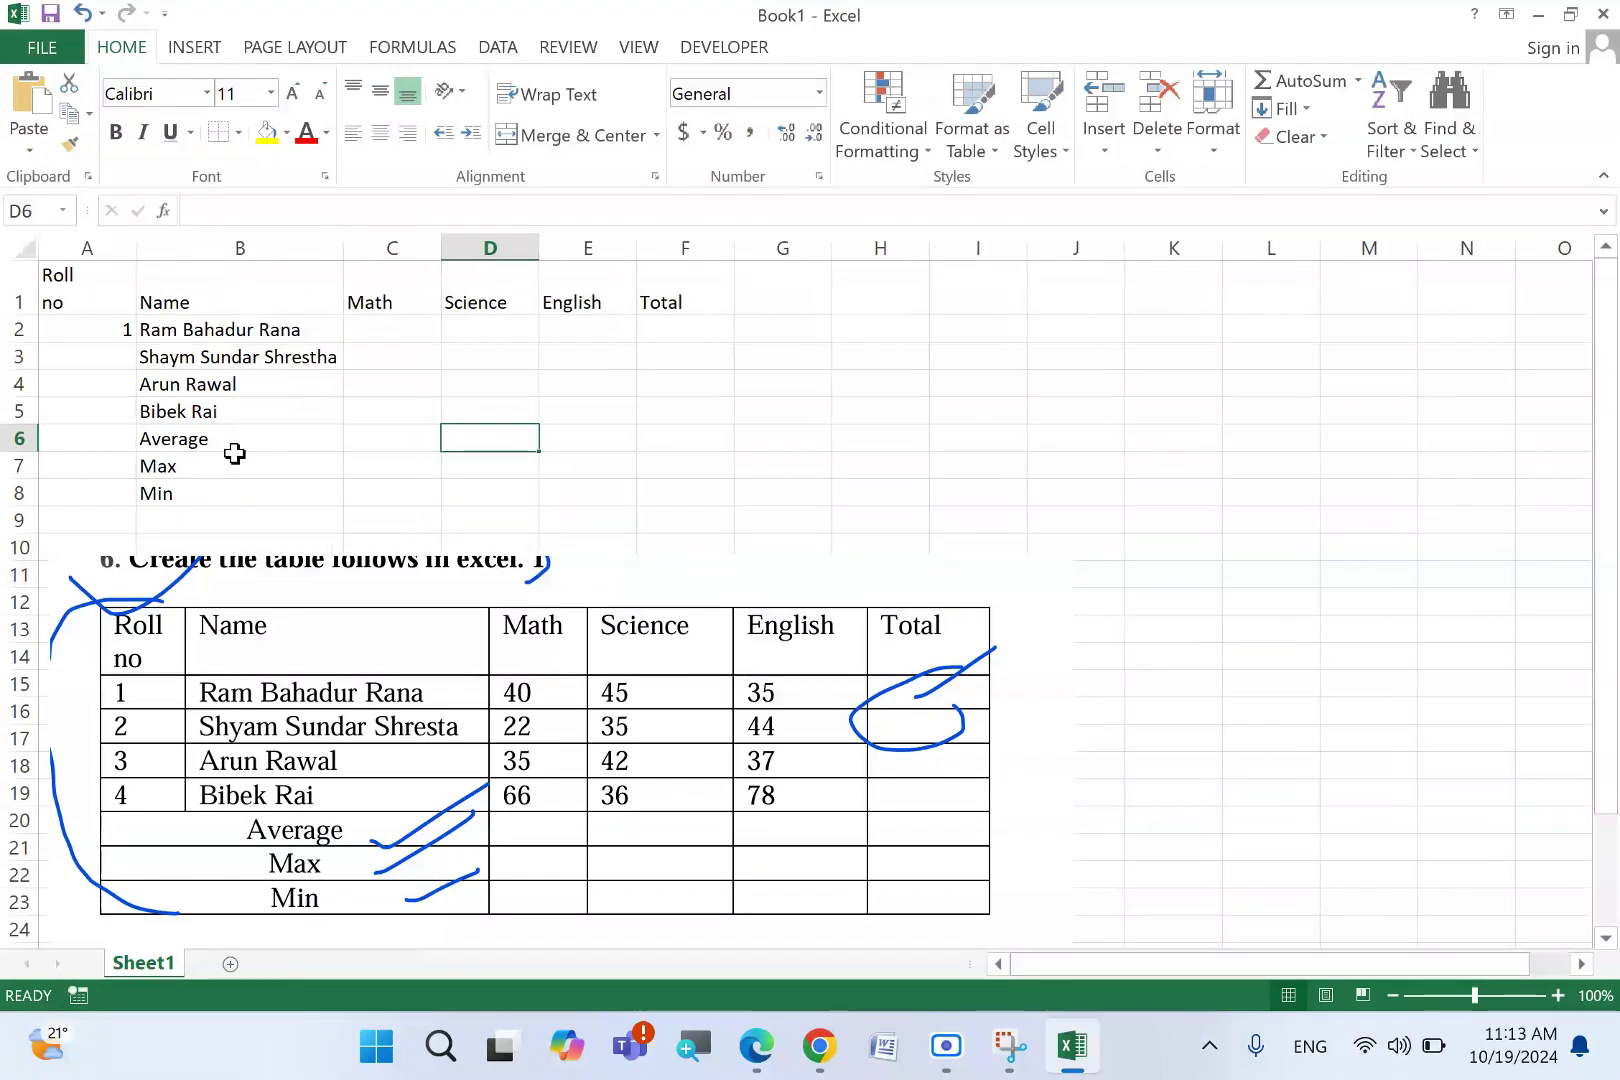
# - AutoFit column B and fill roll numbers 1 to 4 down column A
pyautogui.moveTo(343, 248); pyautogui.dragTo(253, 262)
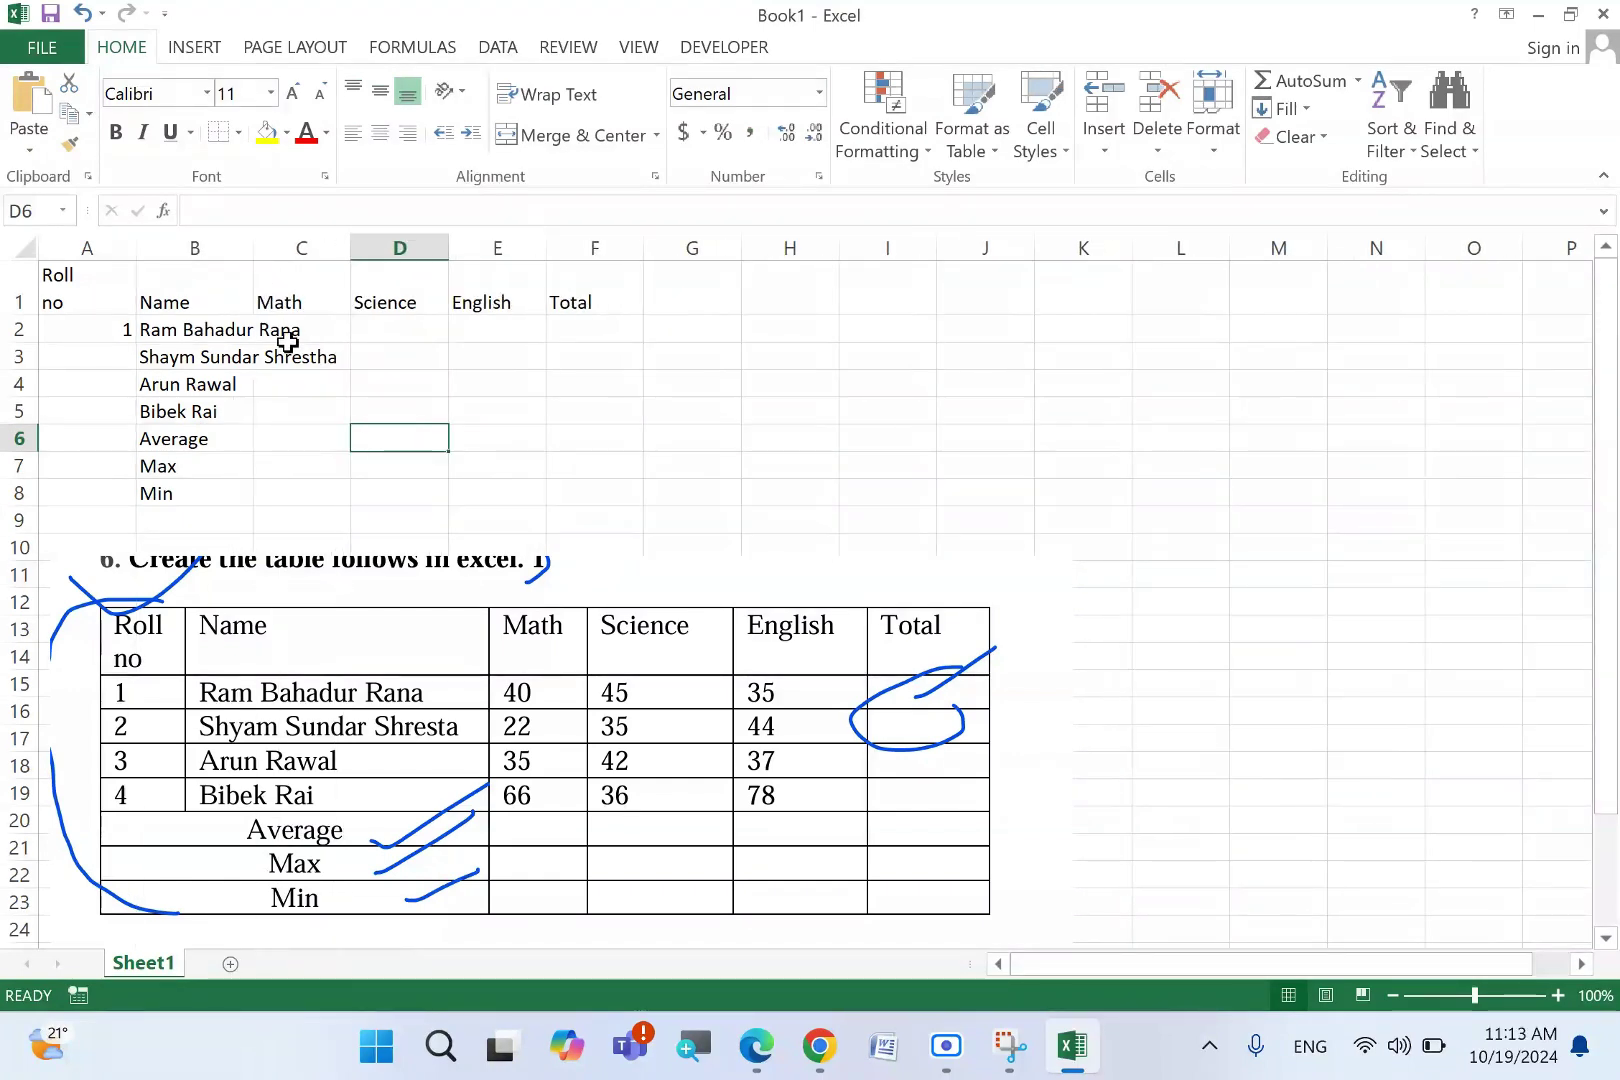
pyautogui.click(214, 248)
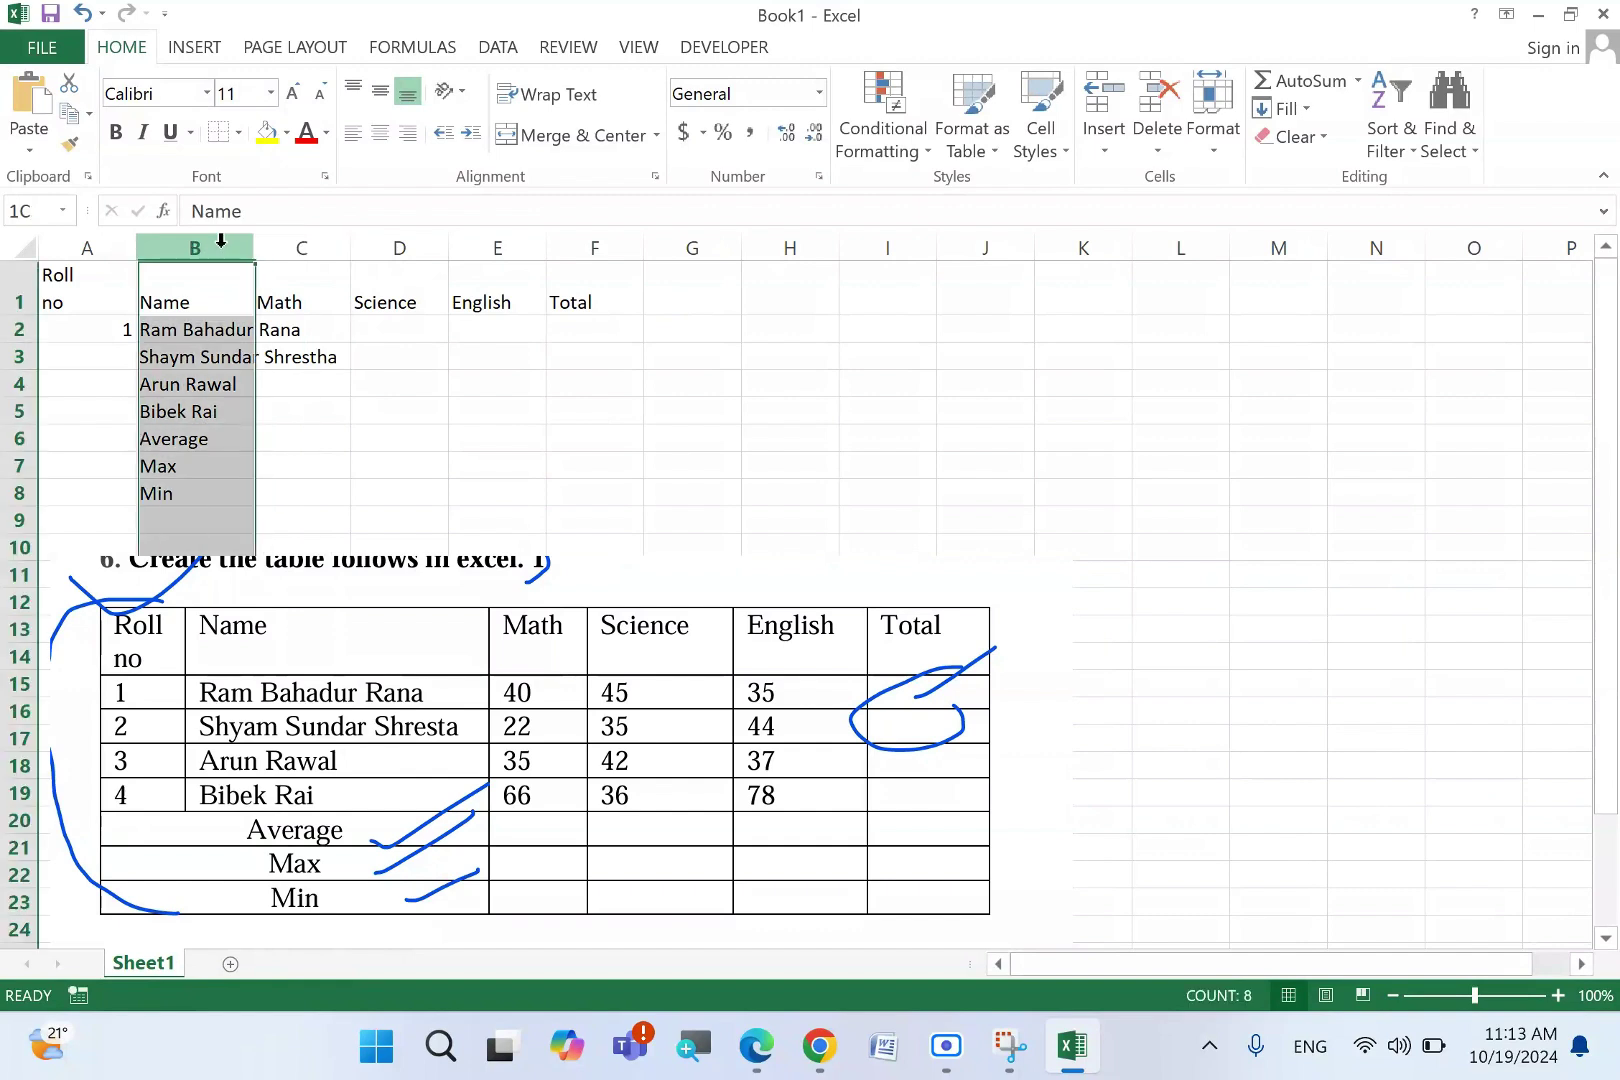
pyautogui.doubleClick(252, 258)
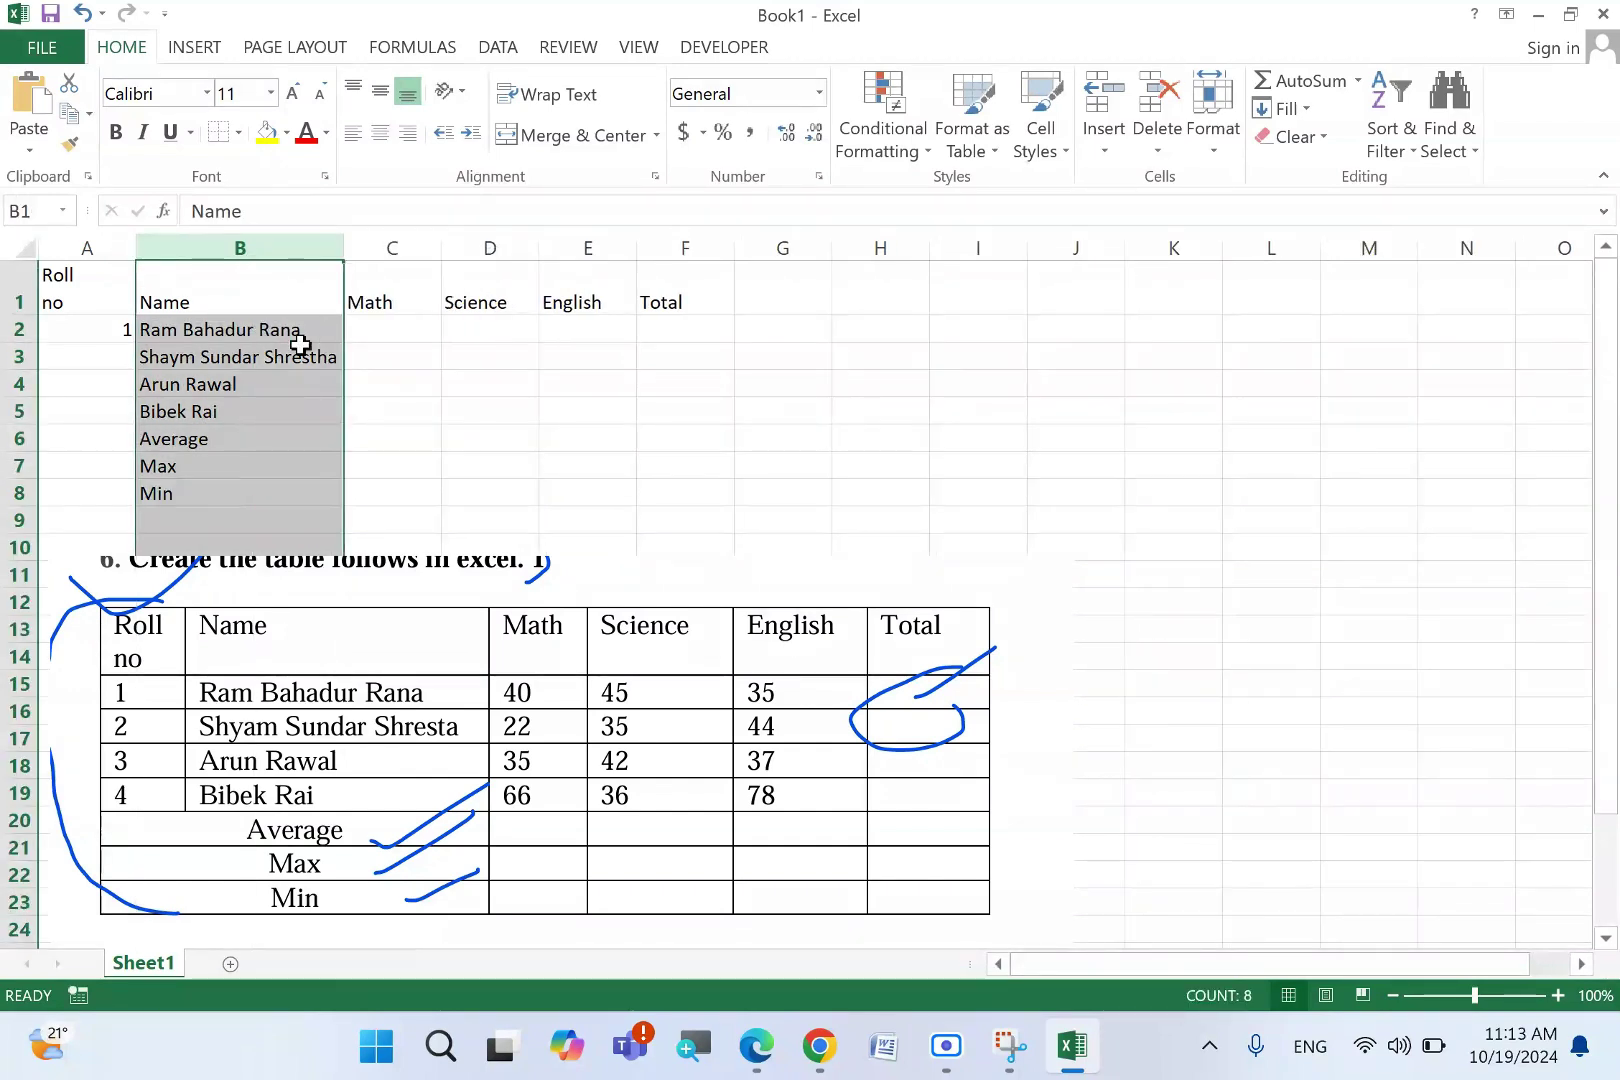
pyautogui.click(116, 326)
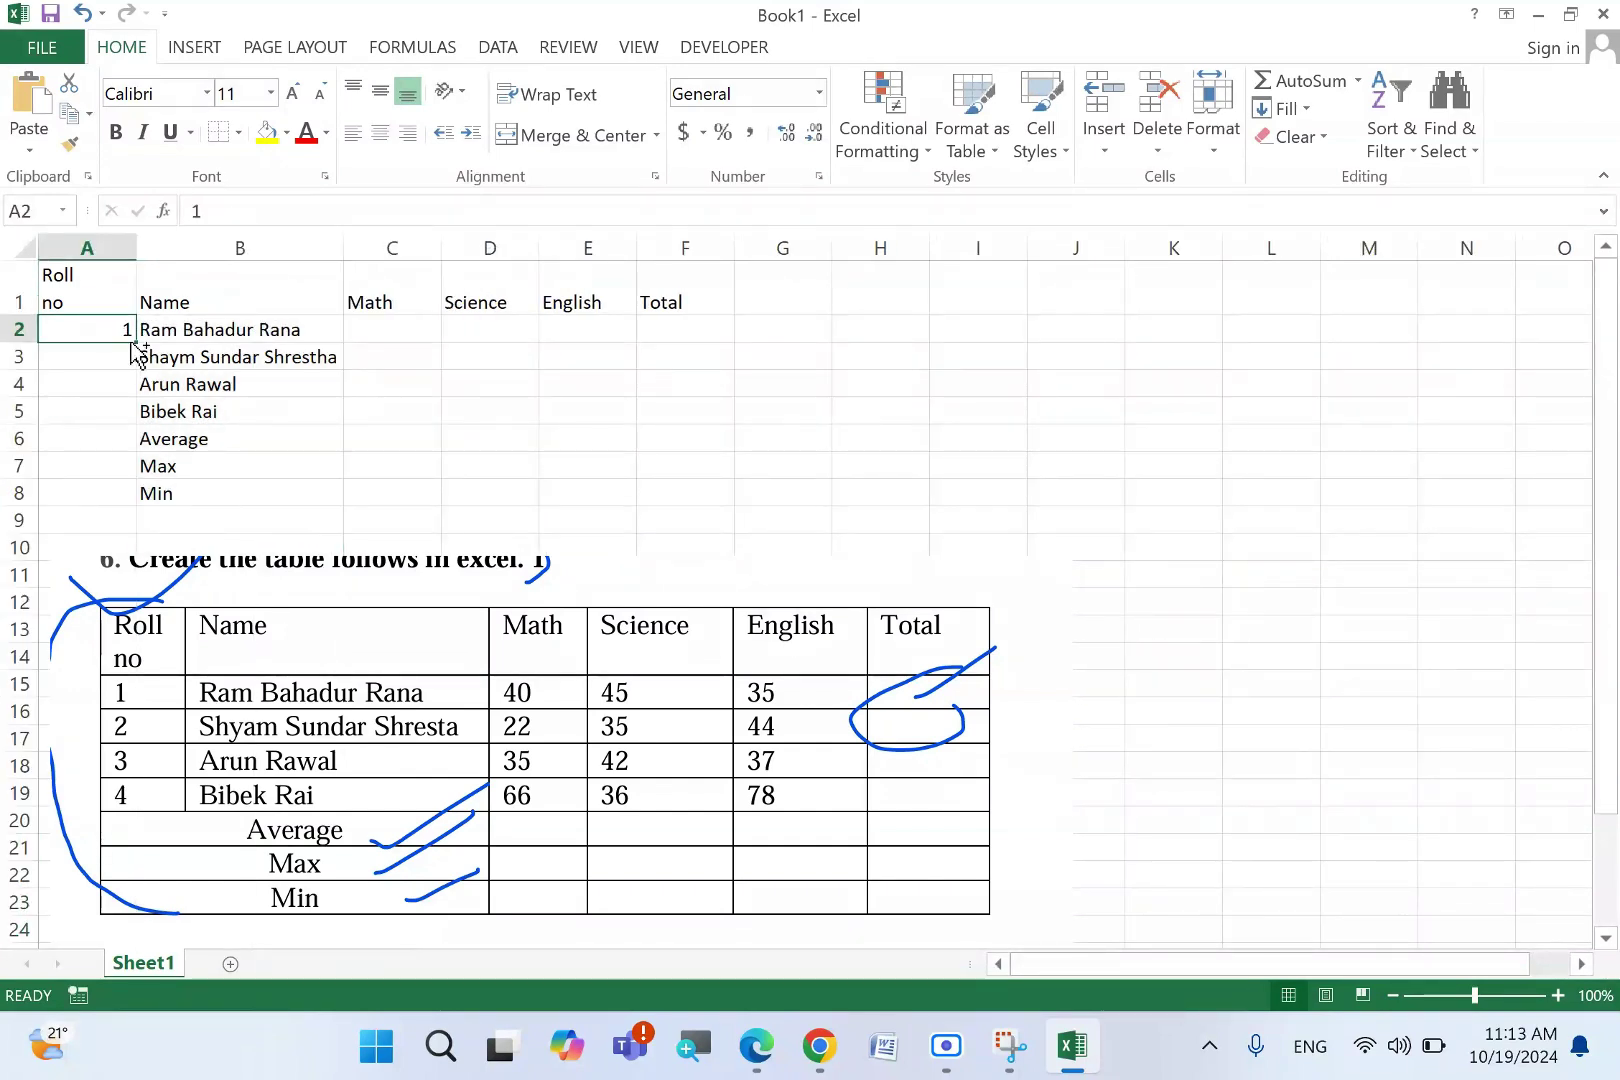
pyautogui.moveTo(140, 342); pyautogui.dragTo(145, 415)
pyautogui.click(352, 405)
# - Apply All Borders to the table range A1:F8
pyautogui.moveTo(111, 306); pyautogui.dragTo(648, 496)
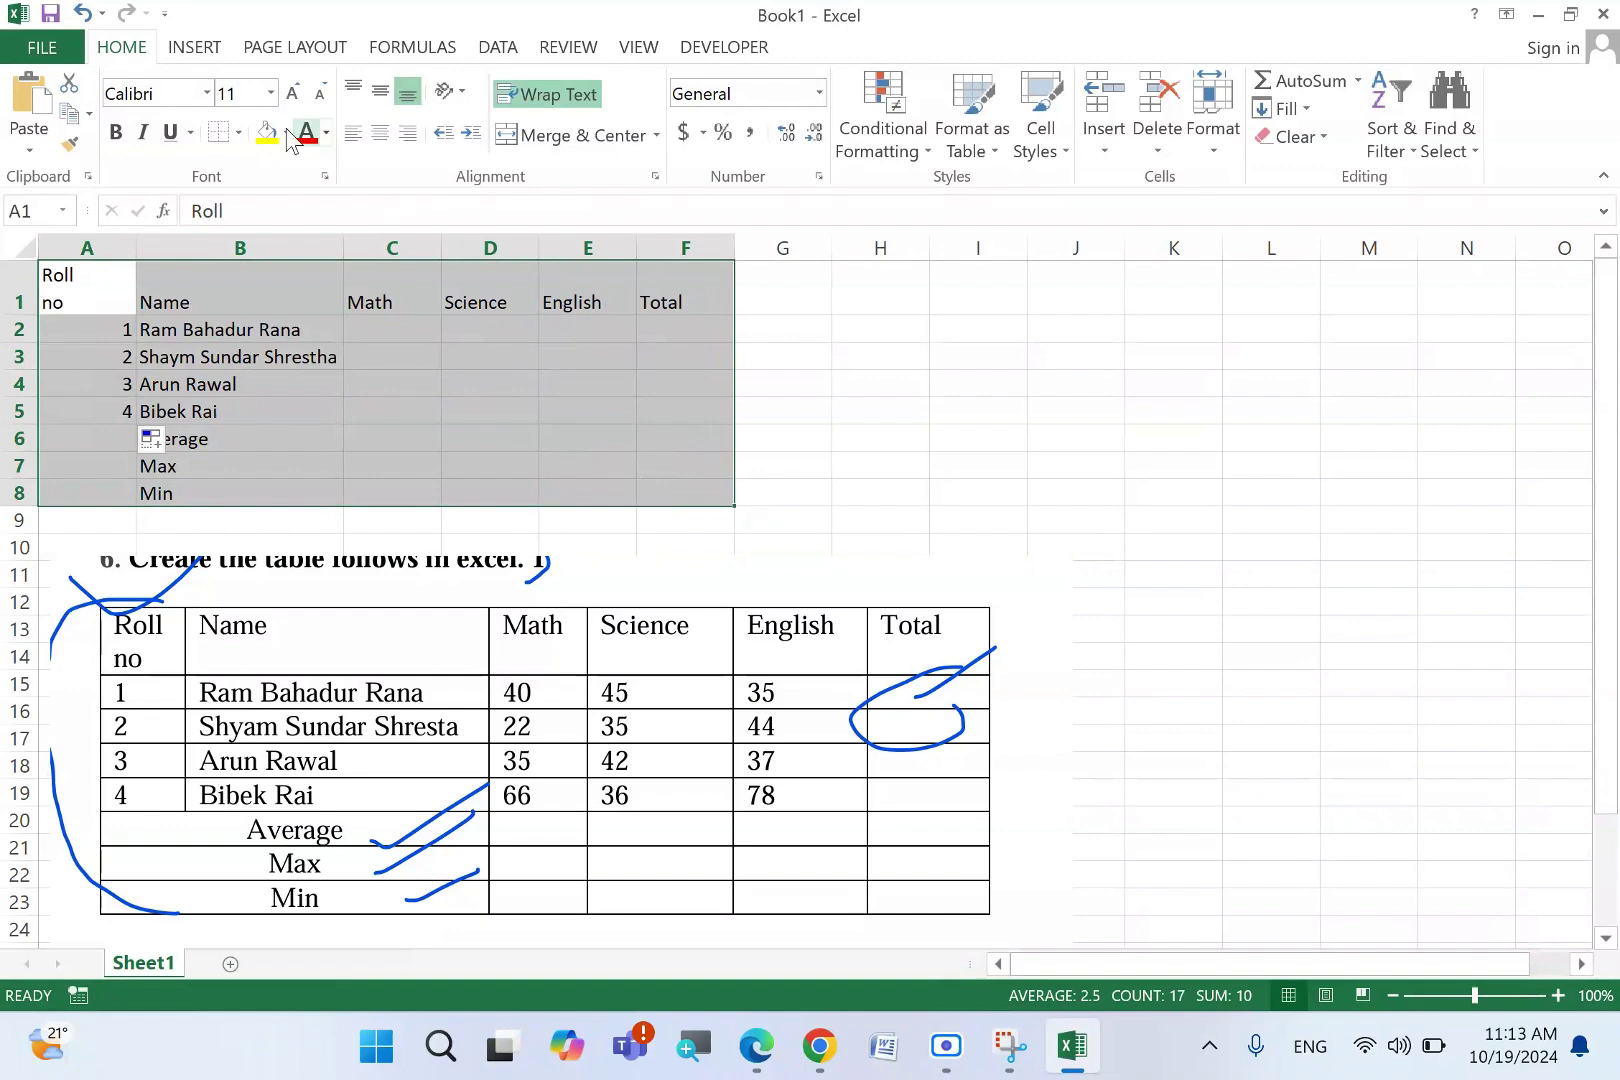
pyautogui.click(239, 133)
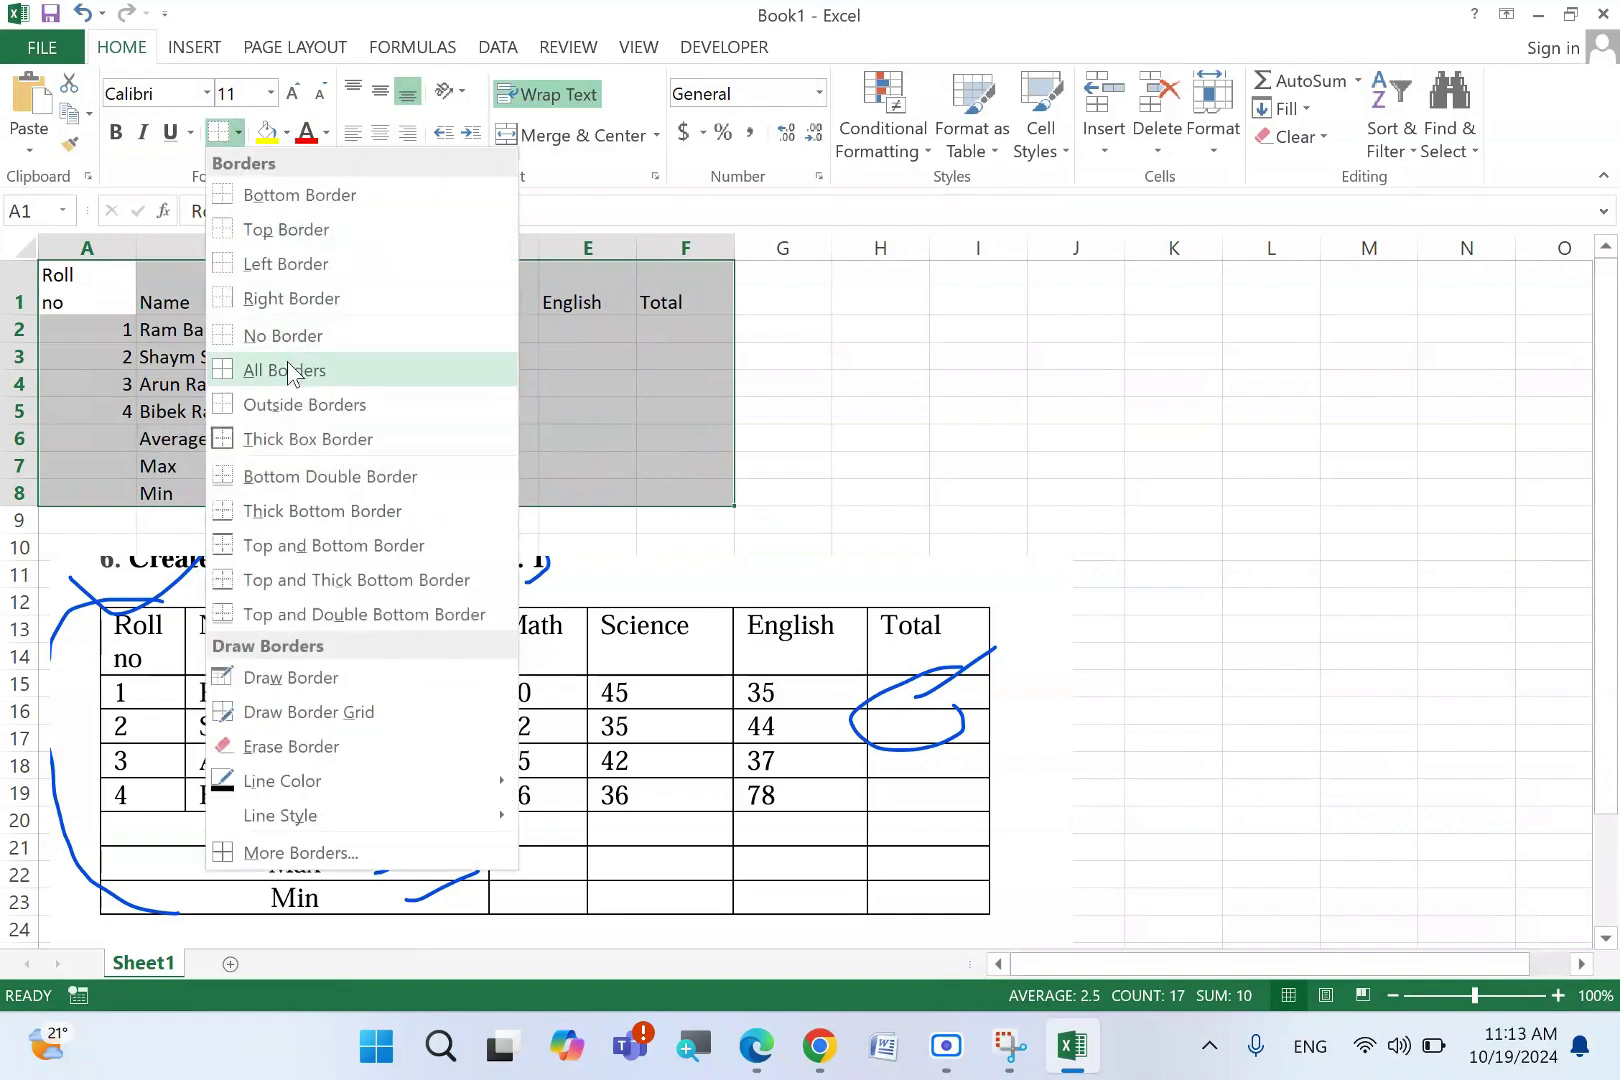
pyautogui.click(351, 369)
pyautogui.click(412, 420)
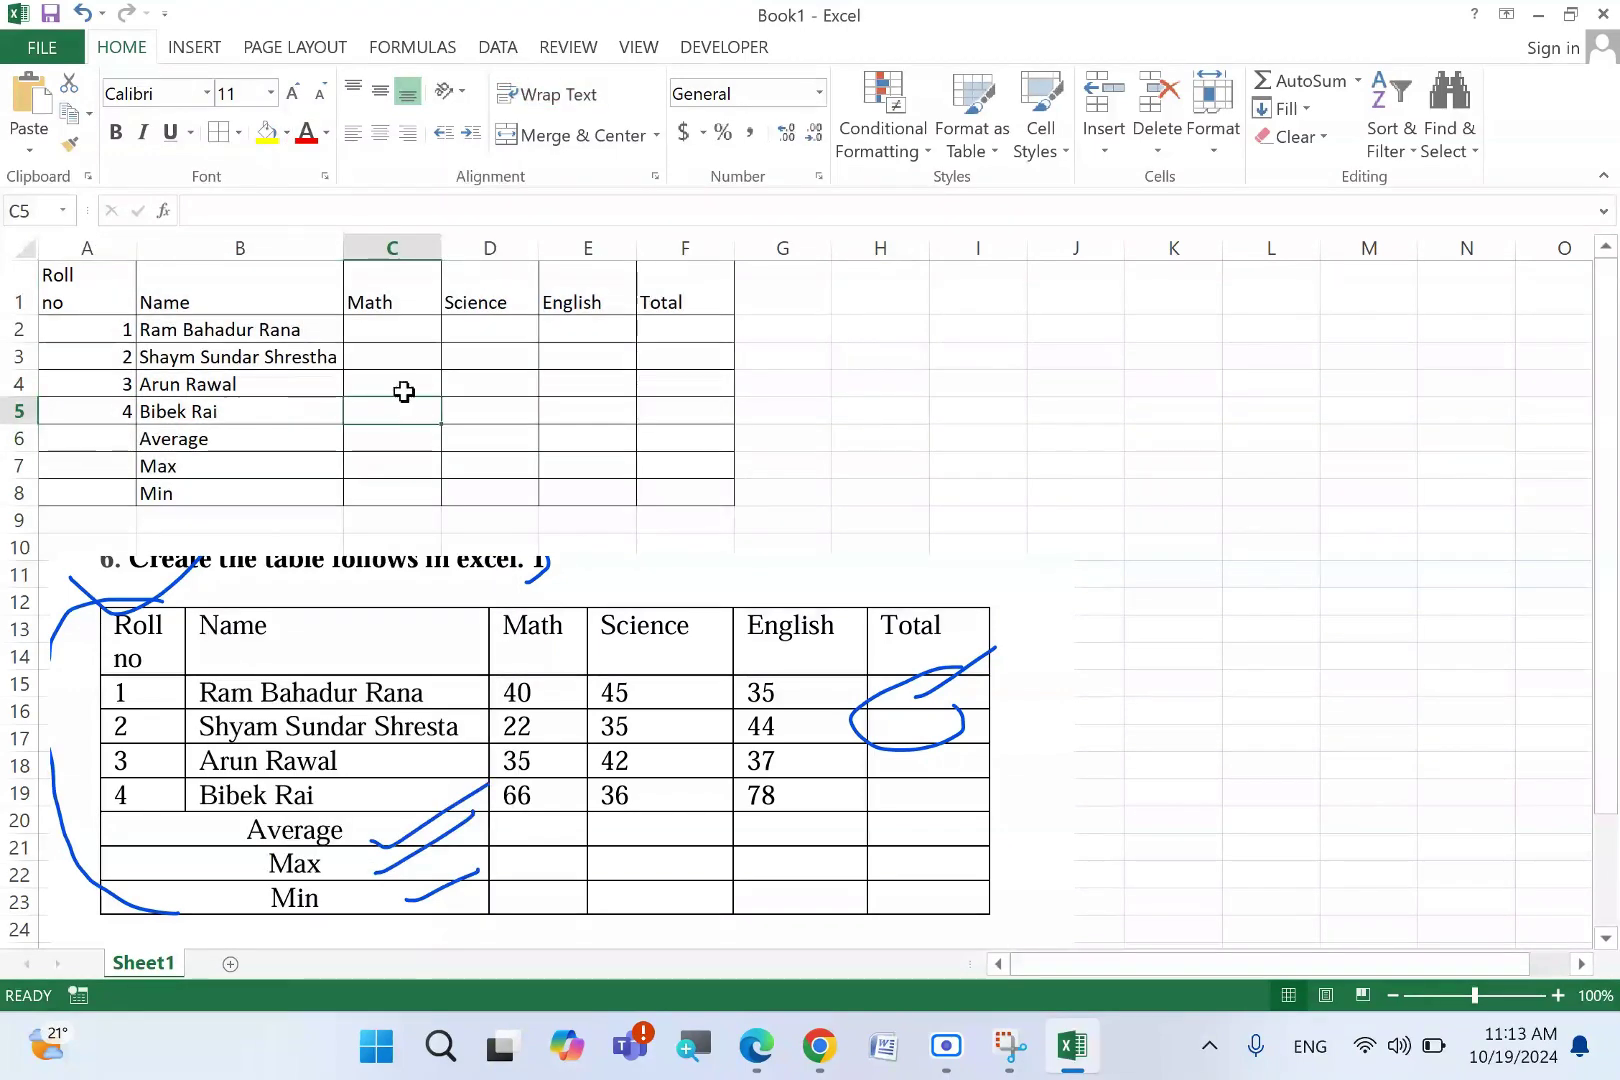
# - Merge and centre Average, Max and Min across columns A–B in rows 6 to 8
pyautogui.click(98, 446)
pyautogui.moveTo(98, 446); pyautogui.dragTo(193, 446)
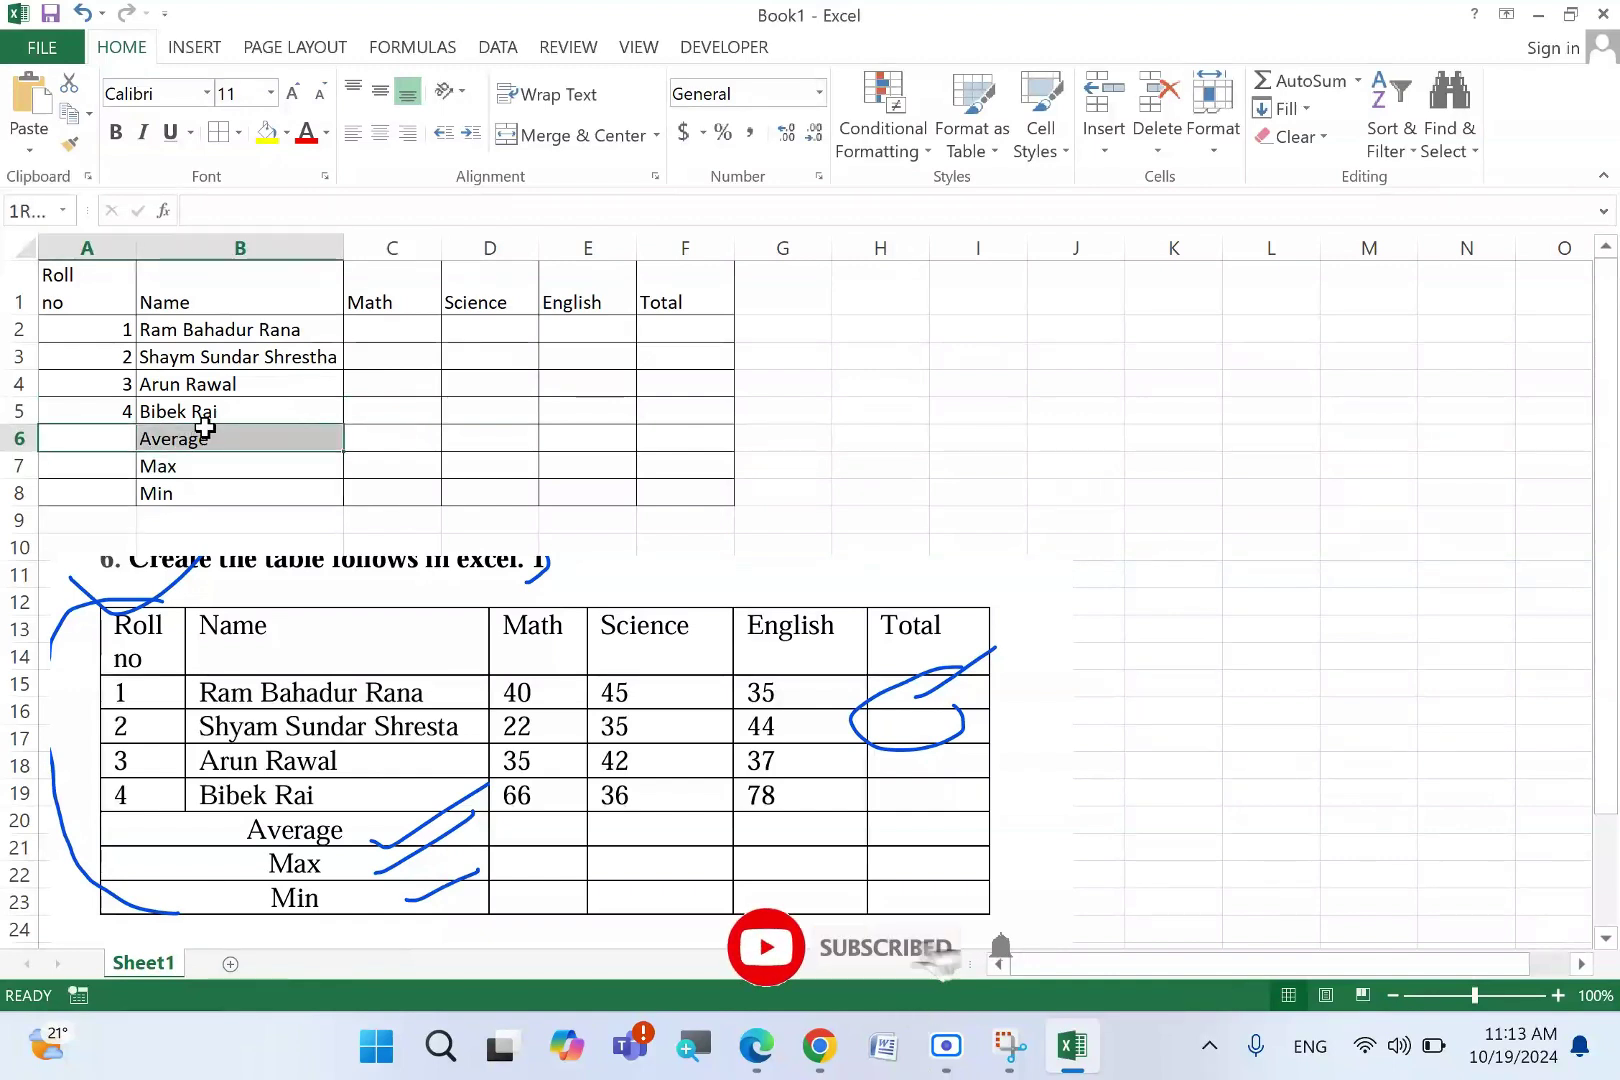
pyautogui.click(567, 142)
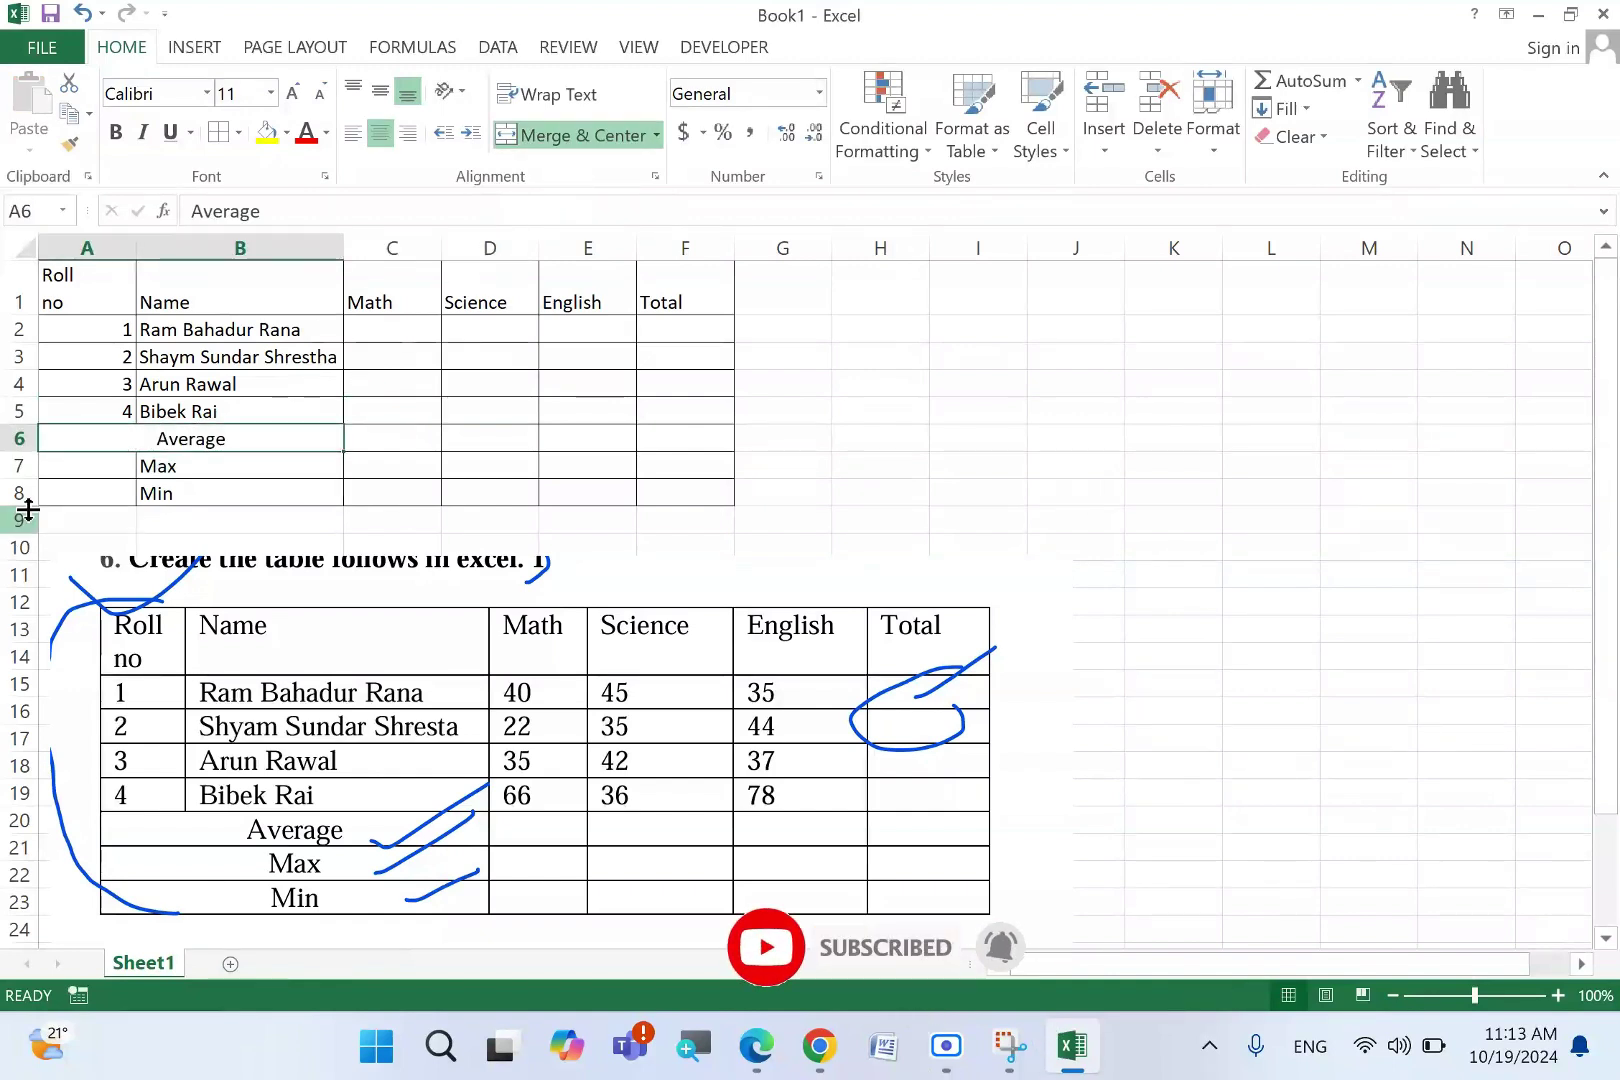
pyautogui.moveTo(120, 464); pyautogui.dragTo(221, 458)
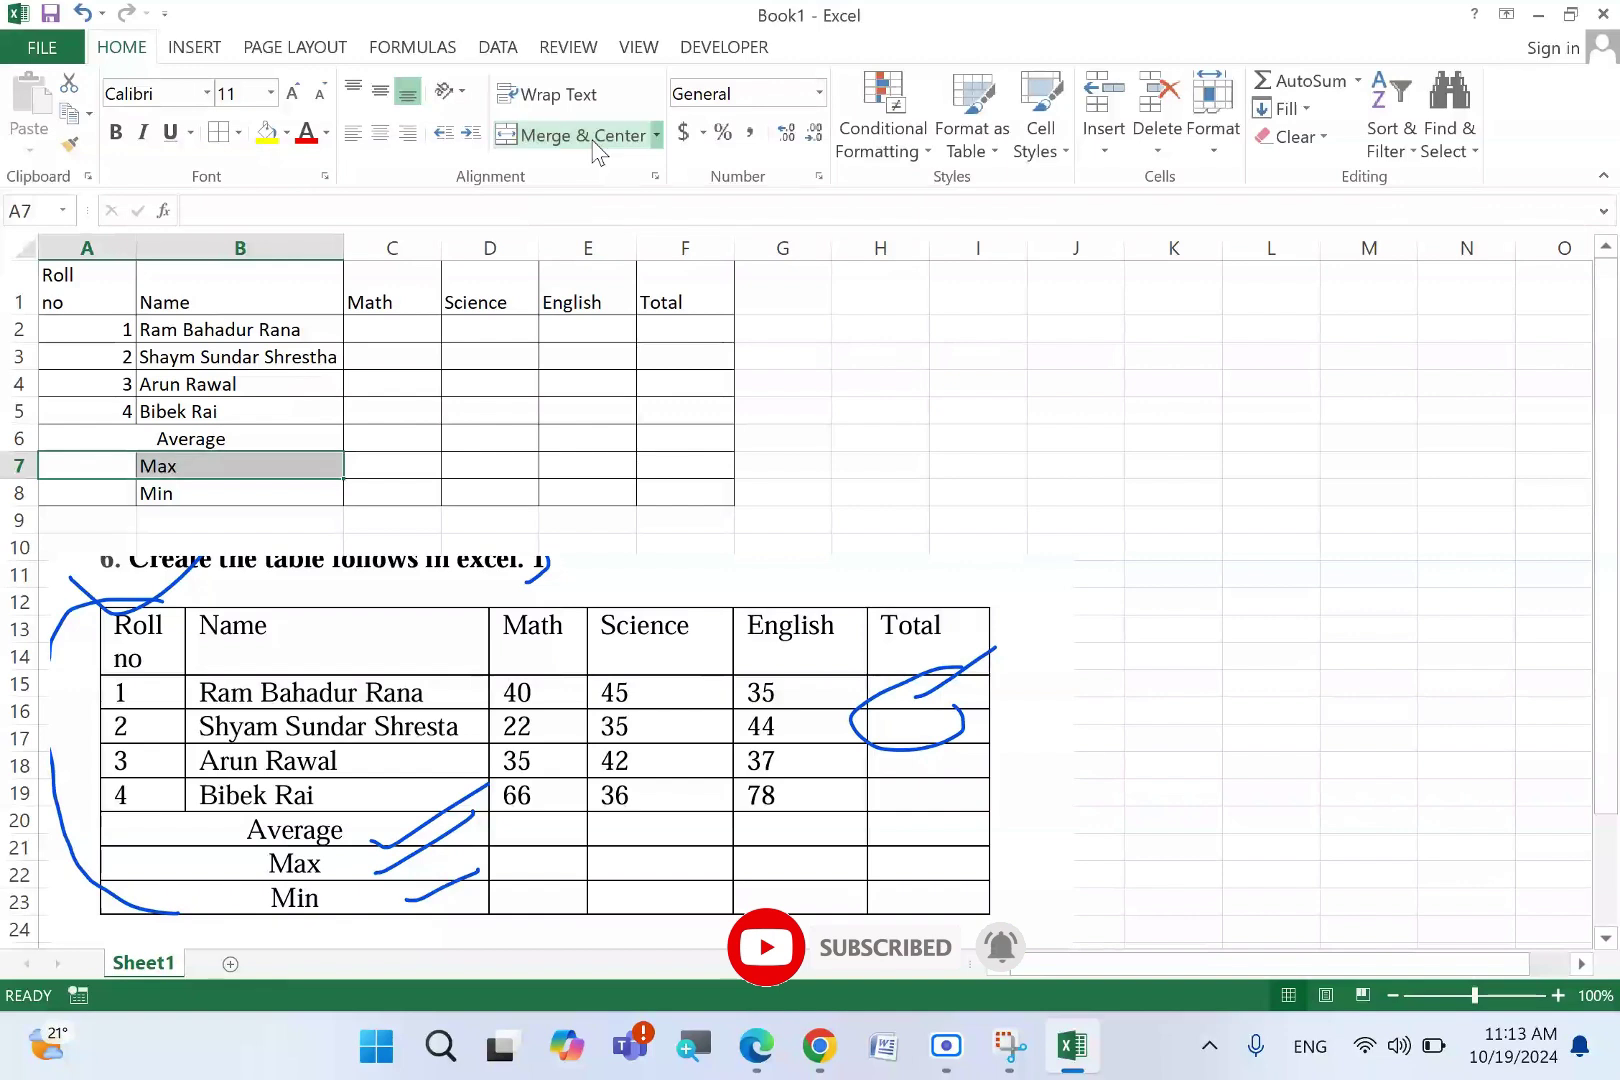
pyautogui.click(524, 134)
pyautogui.moveTo(110, 493); pyautogui.dragTo(290, 493)
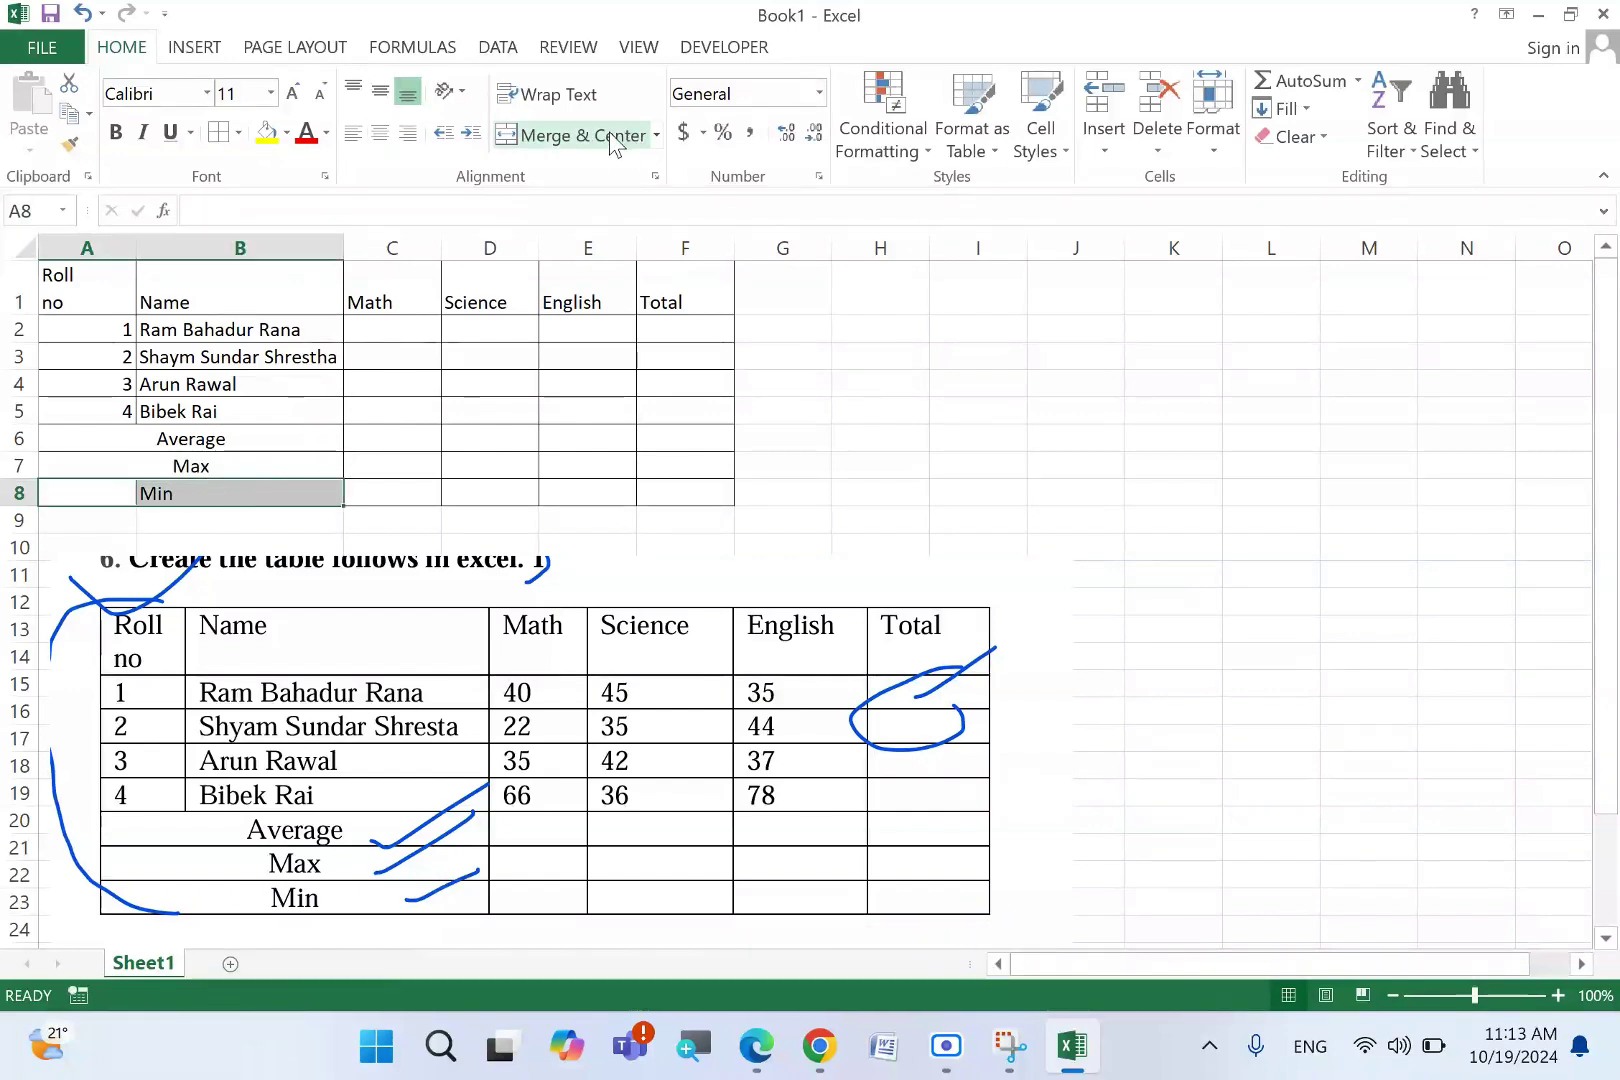
pyautogui.click(565, 135)
pyautogui.click(409, 322)
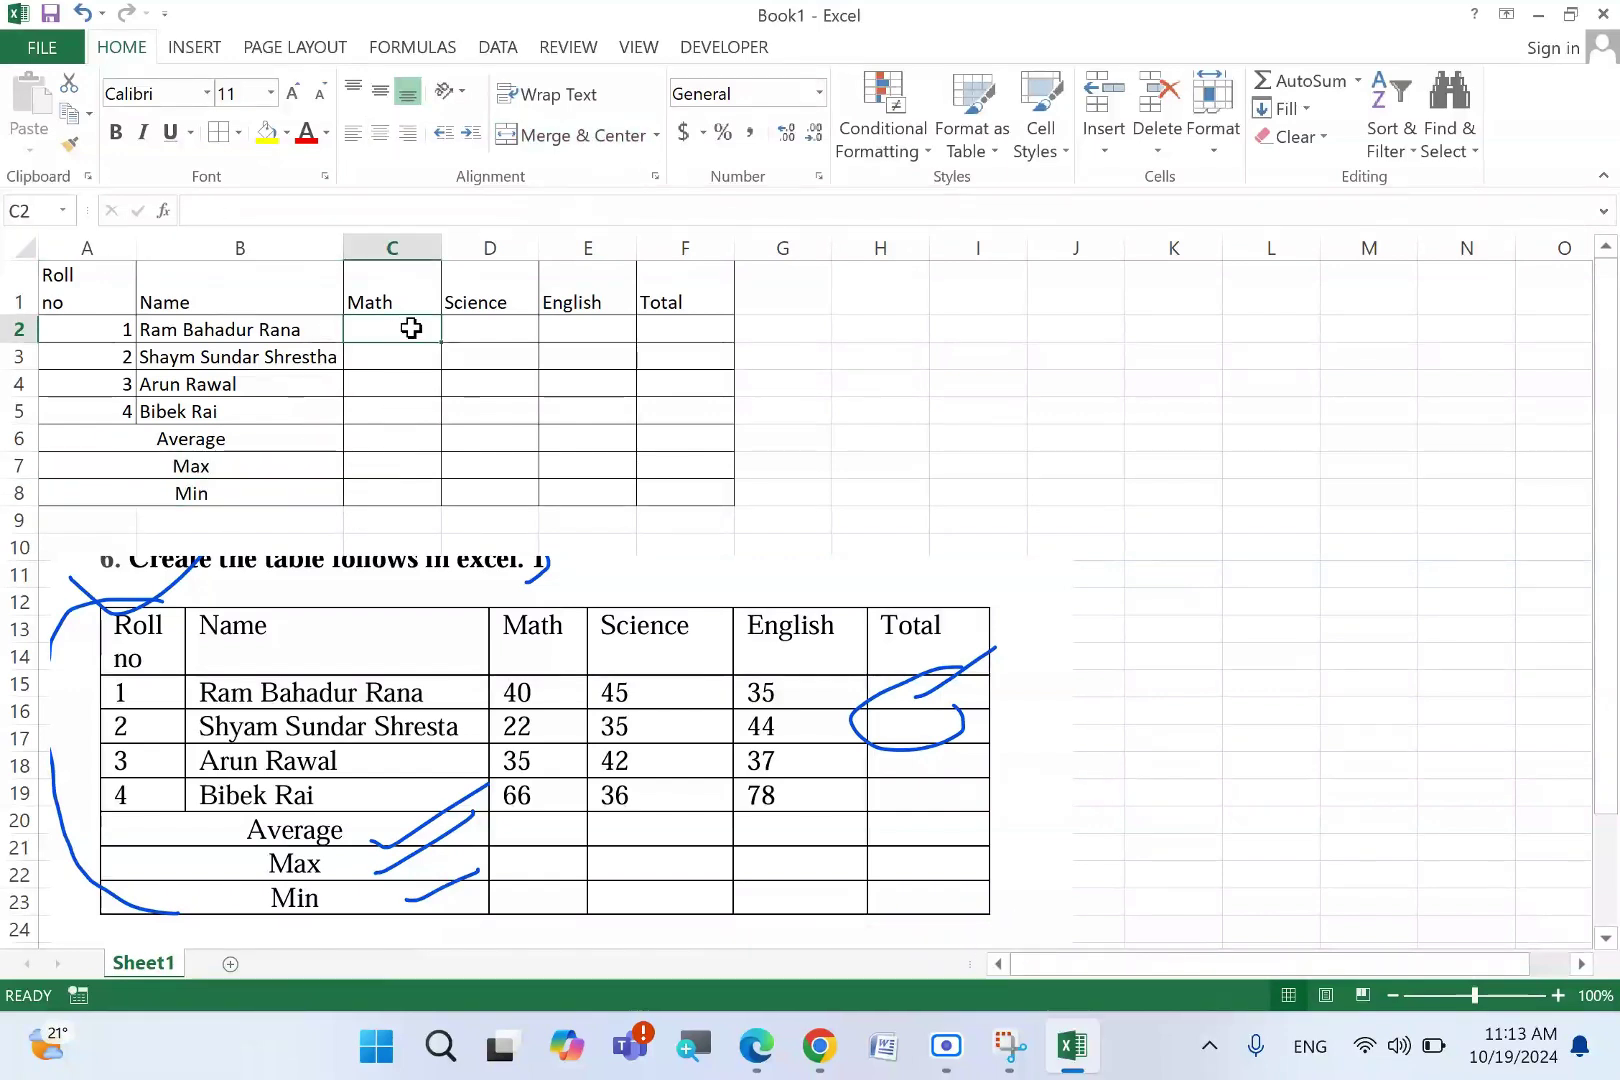
# - Enter the Math marks 40, 22, 35 and 66 in C2:C5
pyautogui.write('40')
pyautogui.press('Return')
pyautogui.write('22')
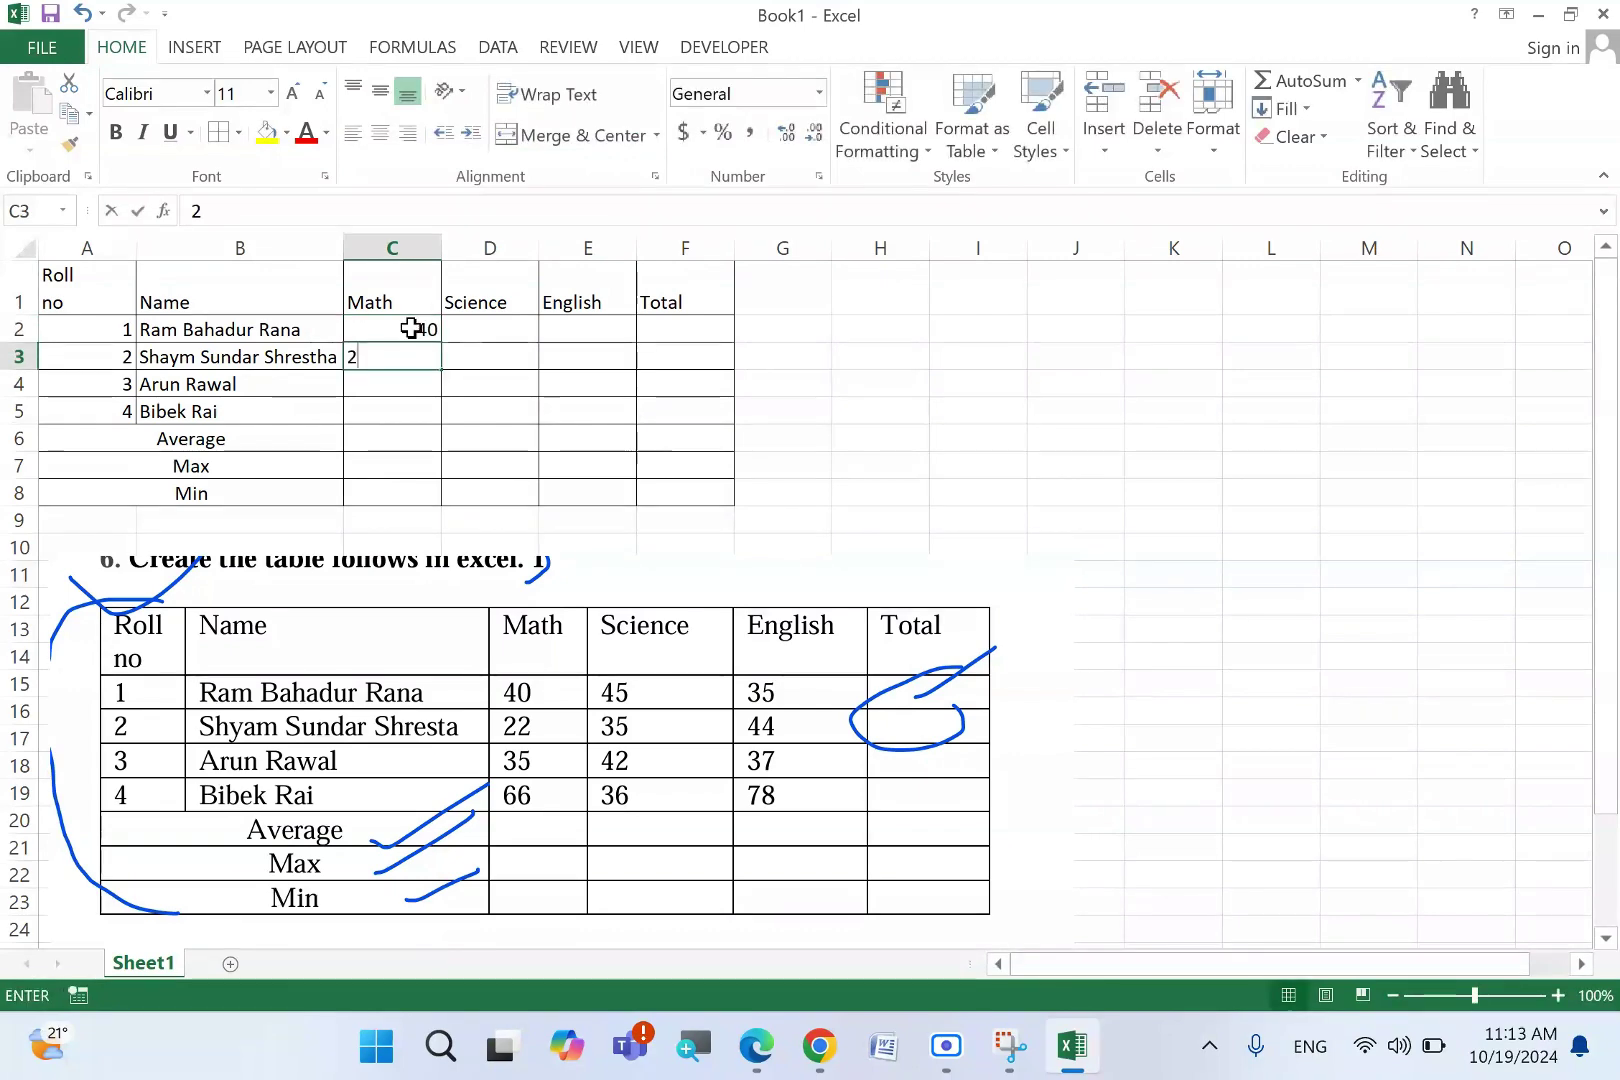
pyautogui.press('Return')
pyautogui.write('3')
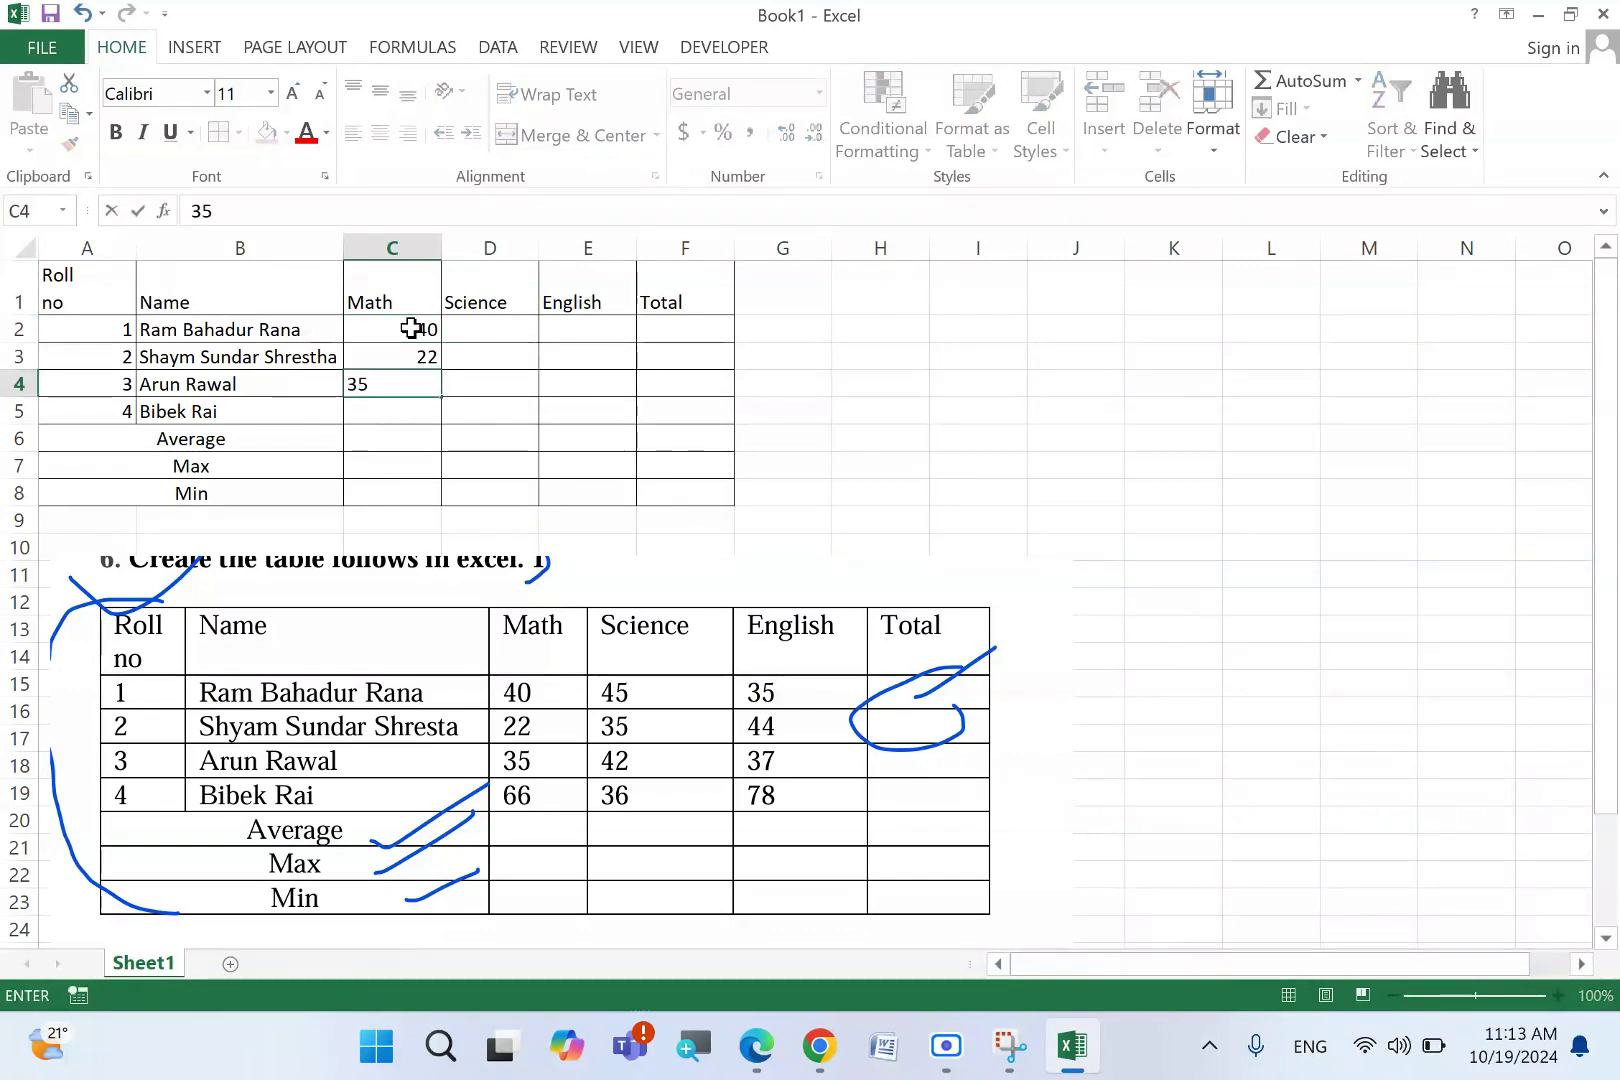
pyautogui.write('5')
pyautogui.press('Return')
pyautogui.write('66')
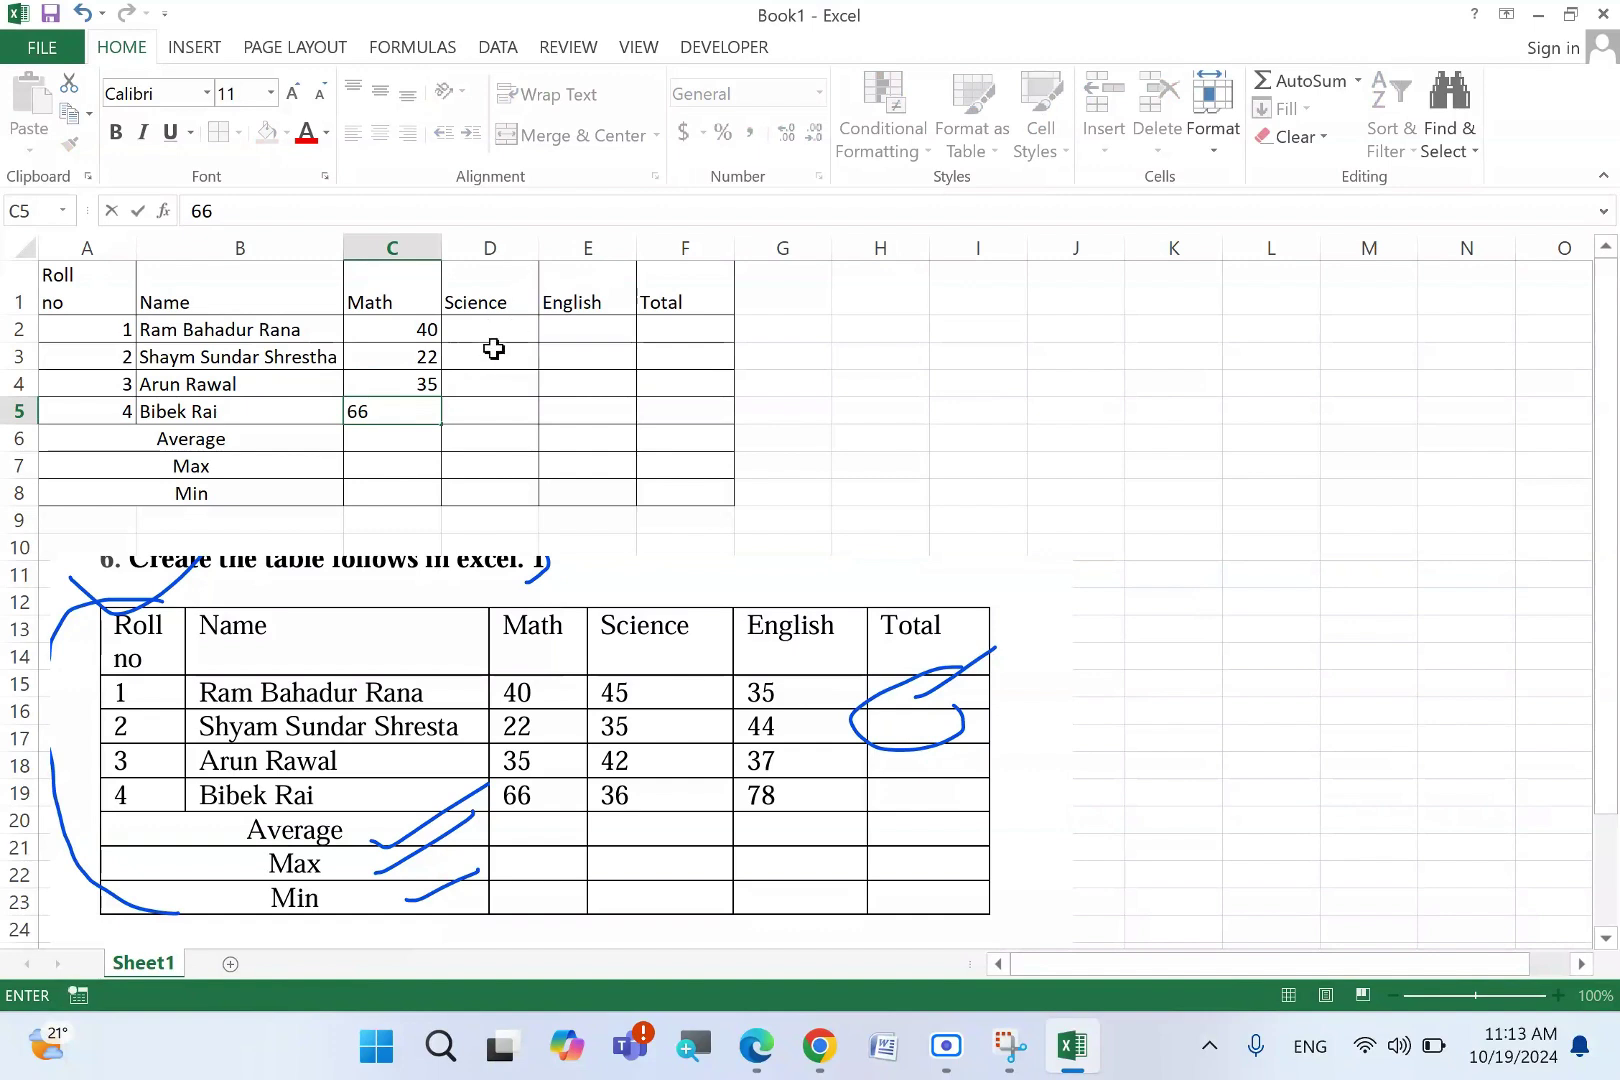
pyautogui.click(487, 333)
# - Enter the Science marks 45, 35, 42 and 36 in D2:D5
pyautogui.write('45')
pyautogui.press('Return')
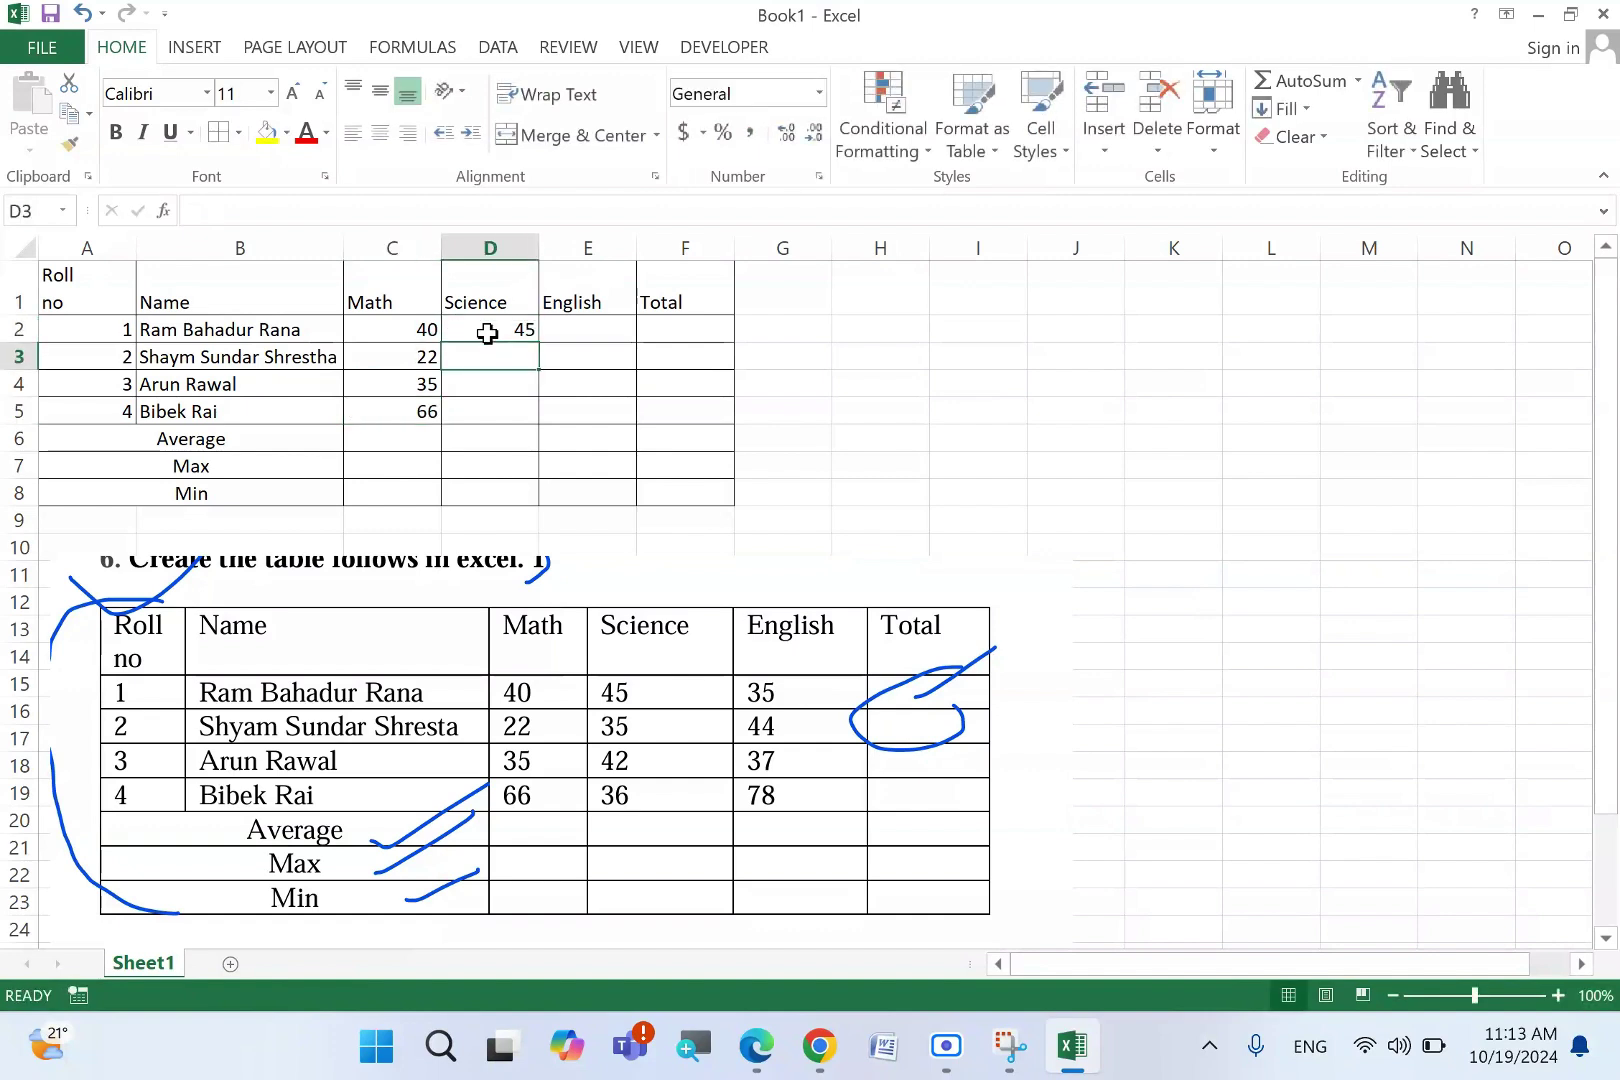
pyautogui.write('35')
pyautogui.press('Return')
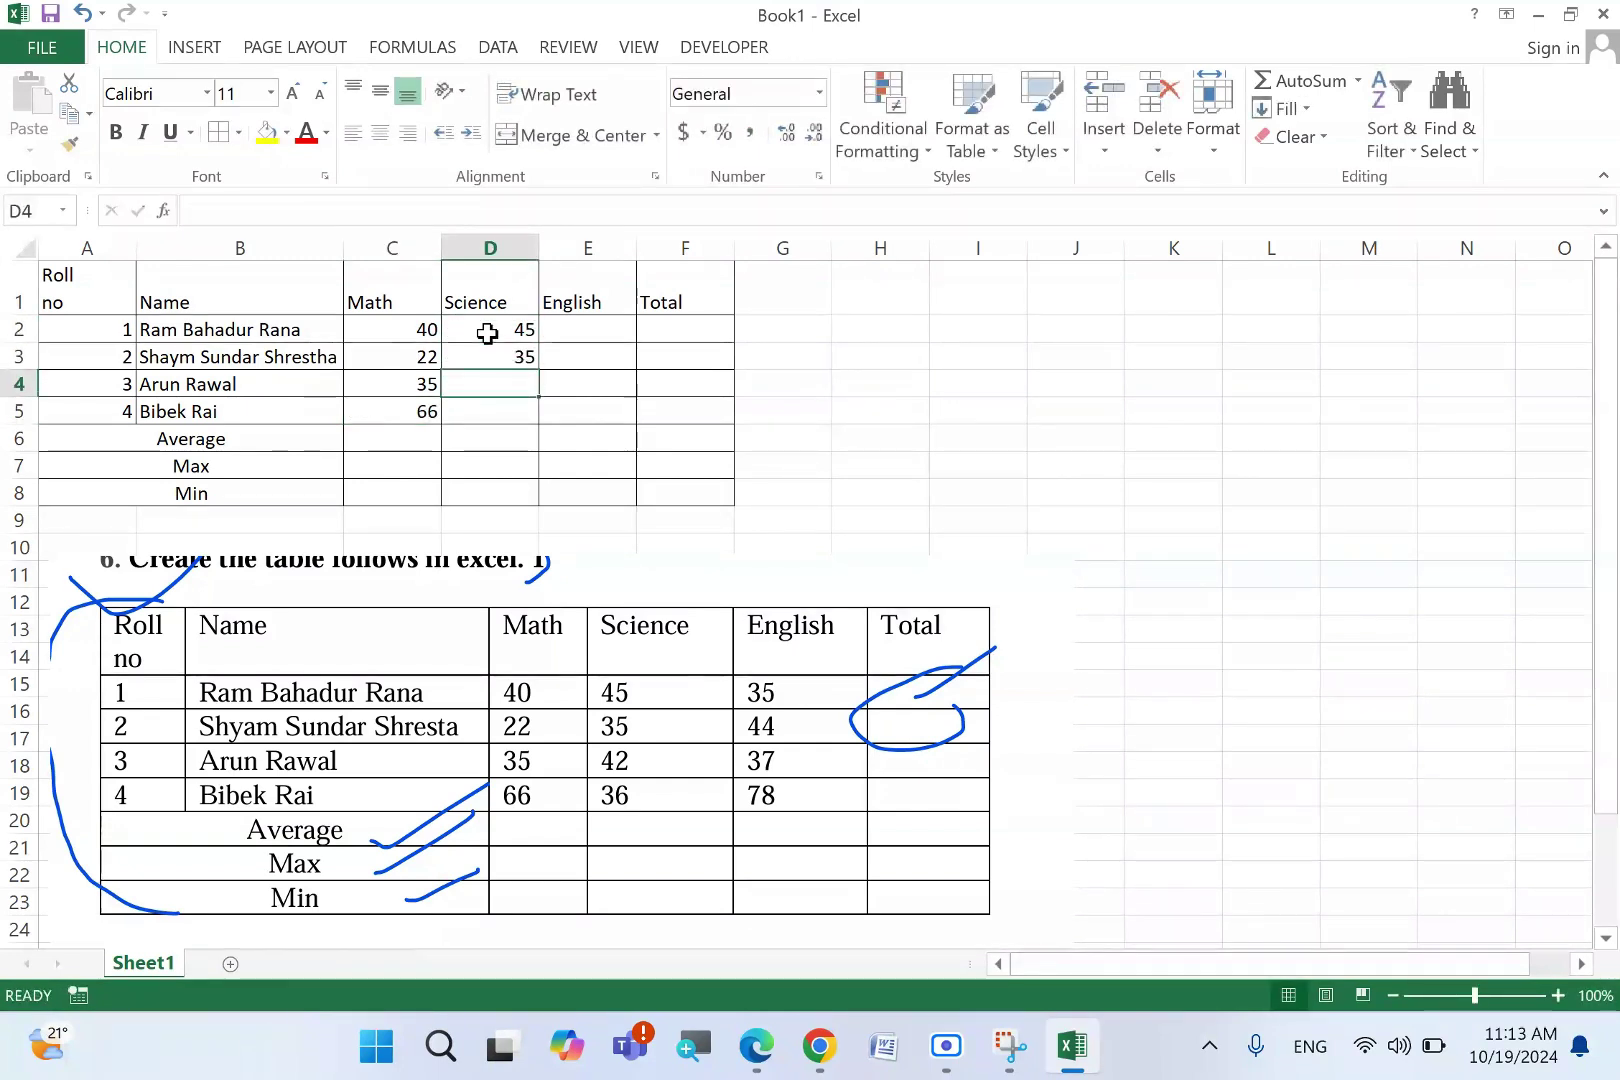
pyautogui.write('3')
pyautogui.write('2')
pyautogui.press('Return')
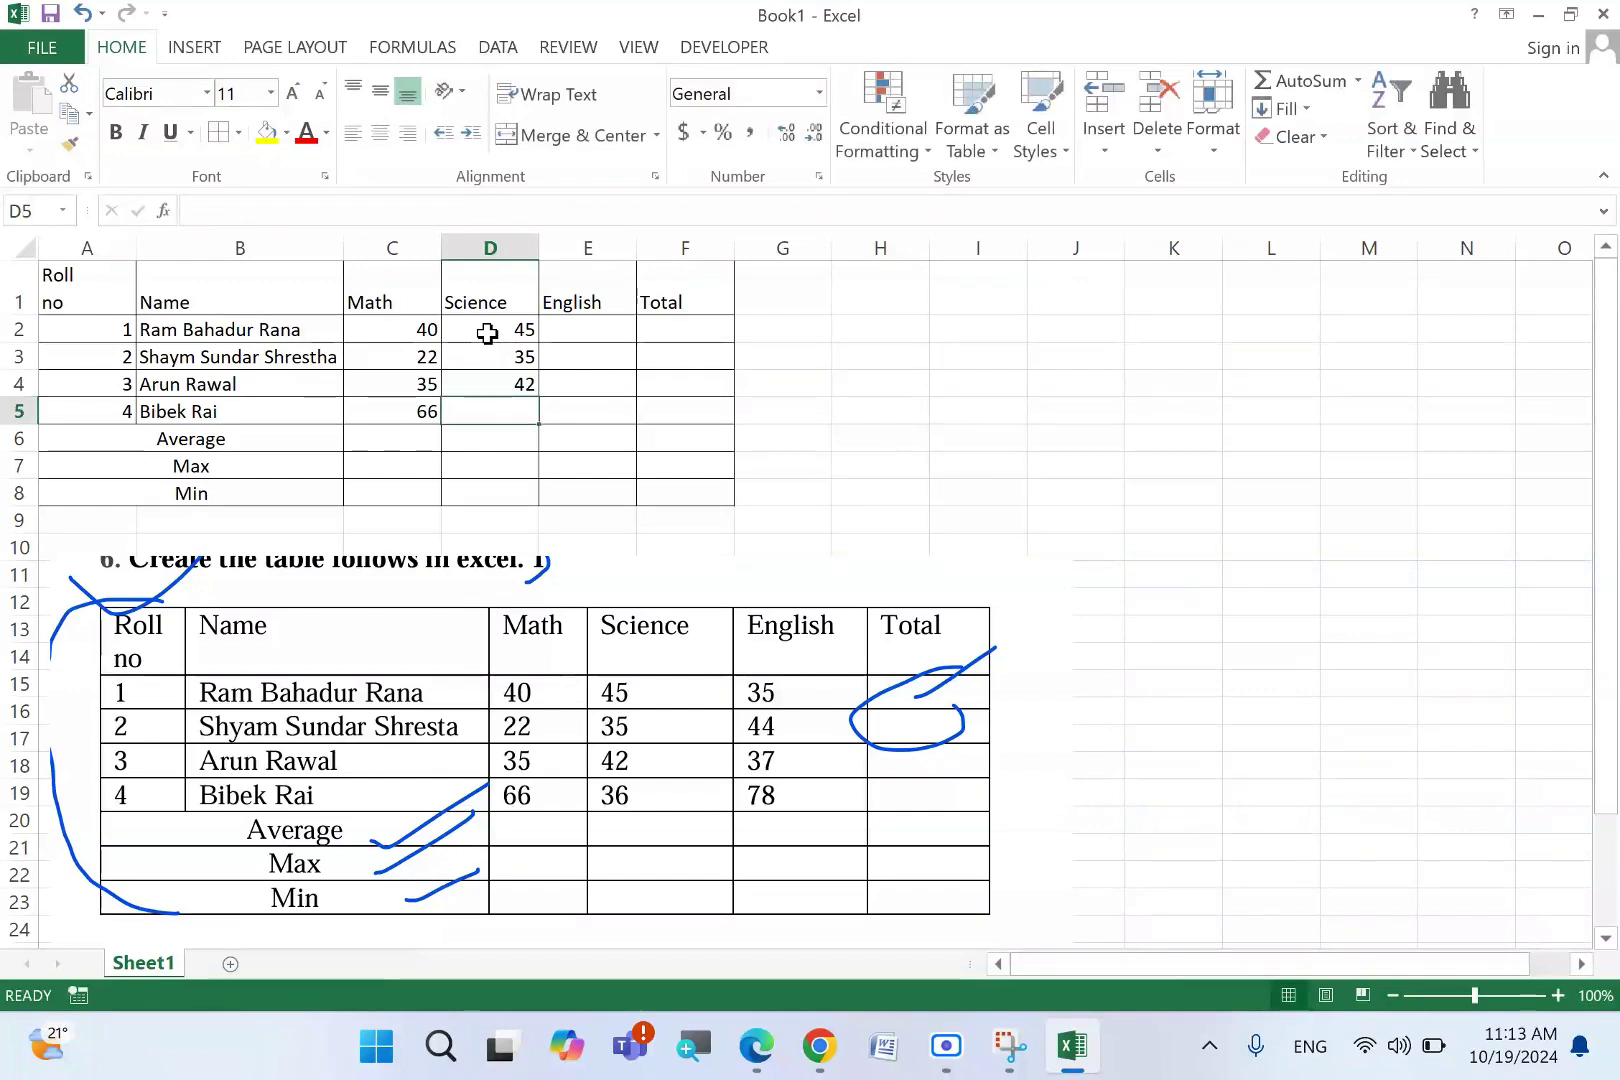
pyautogui.write('36')
pyautogui.press('Return')
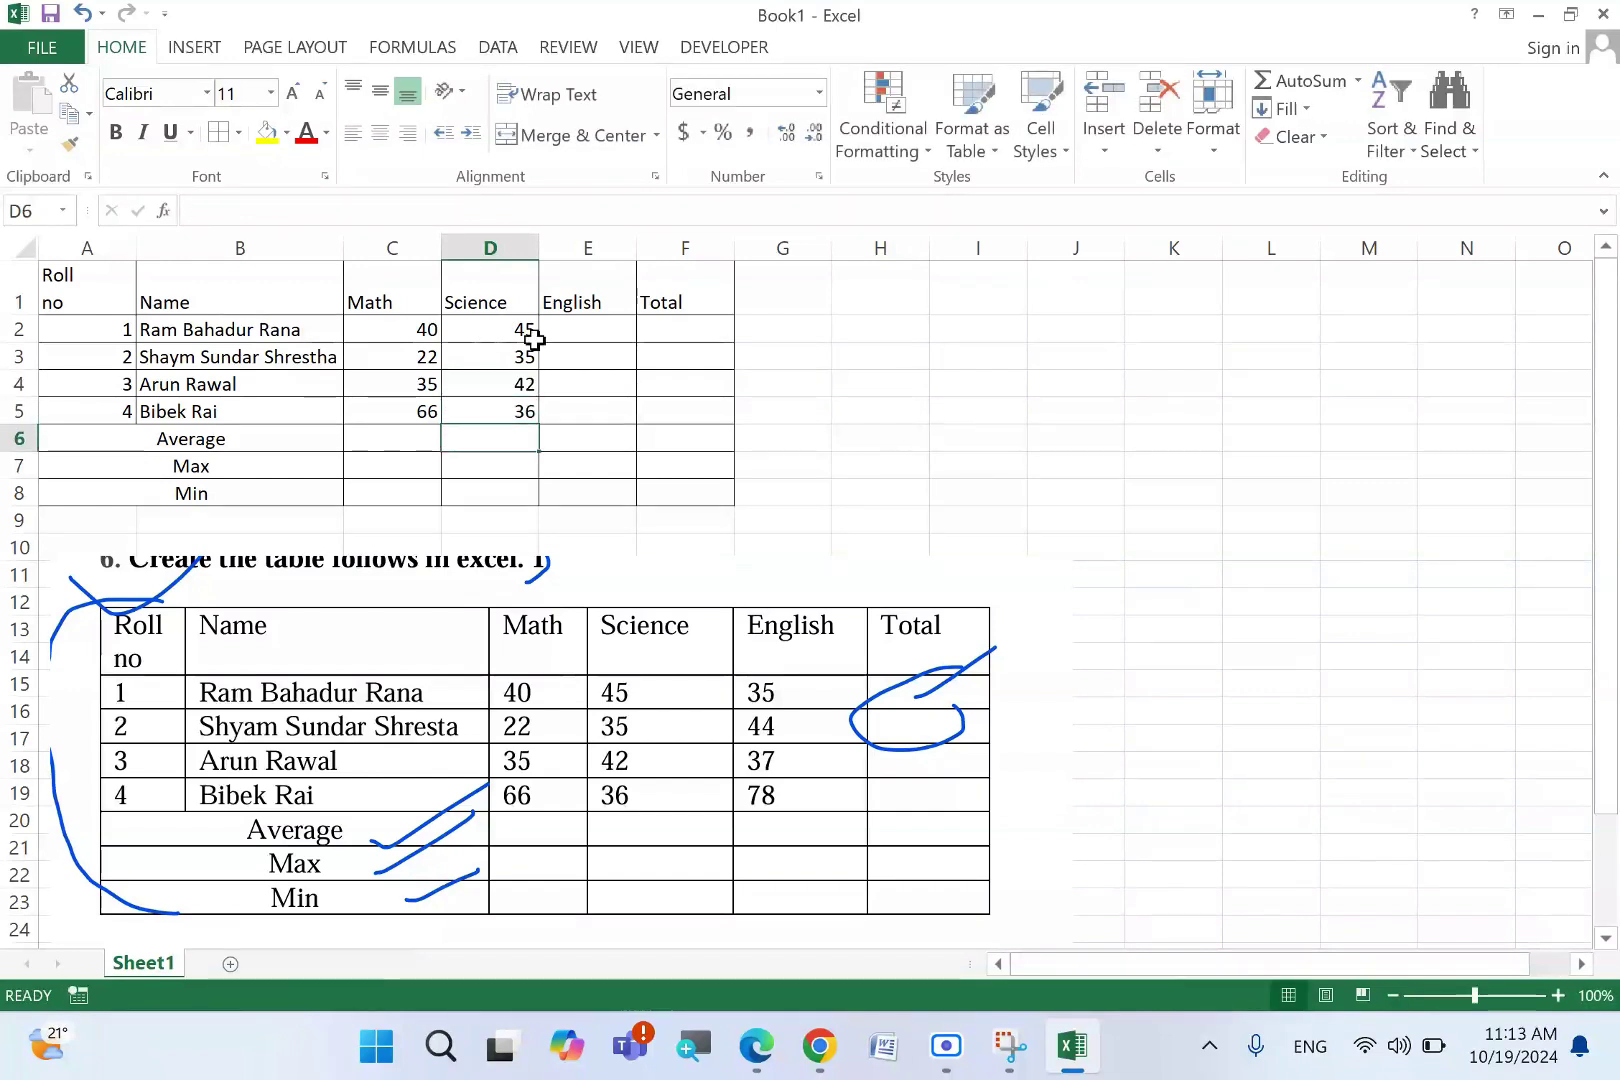
# - Enter the English marks 35, 44, 37 and 78 in E2:E5
pyautogui.click(594, 329)
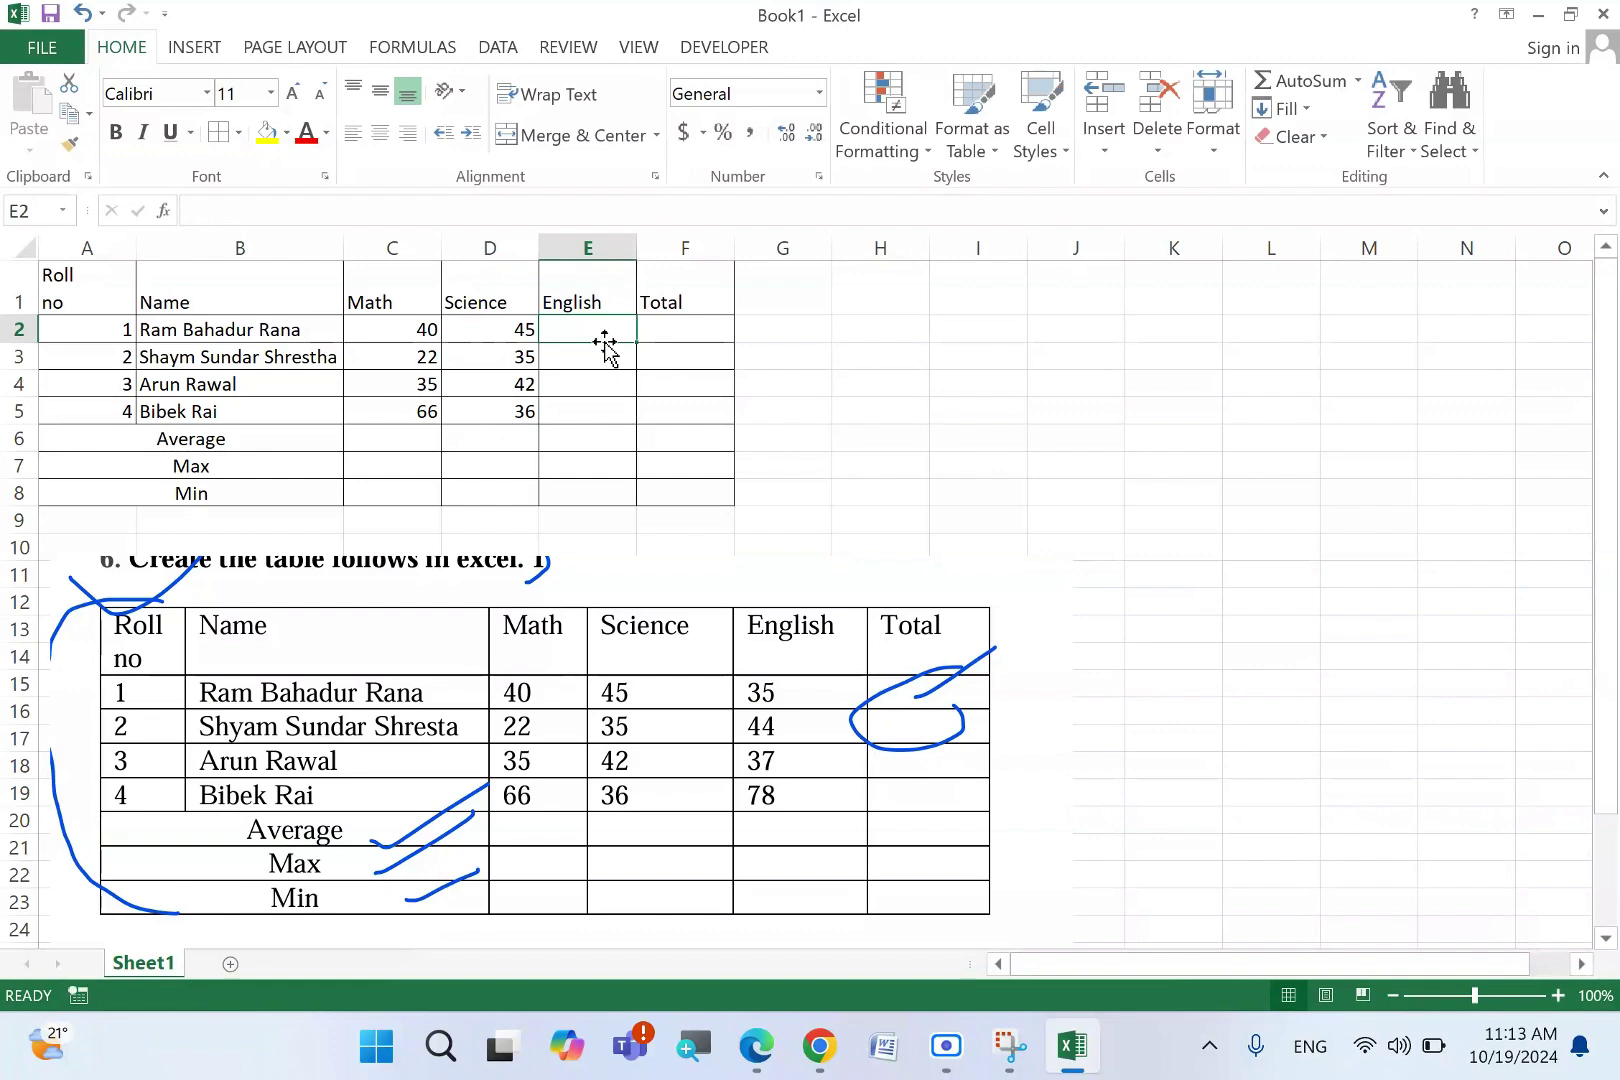
pyautogui.write('35')
pyautogui.press('Return')
pyautogui.write('44')
pyautogui.press('Return')
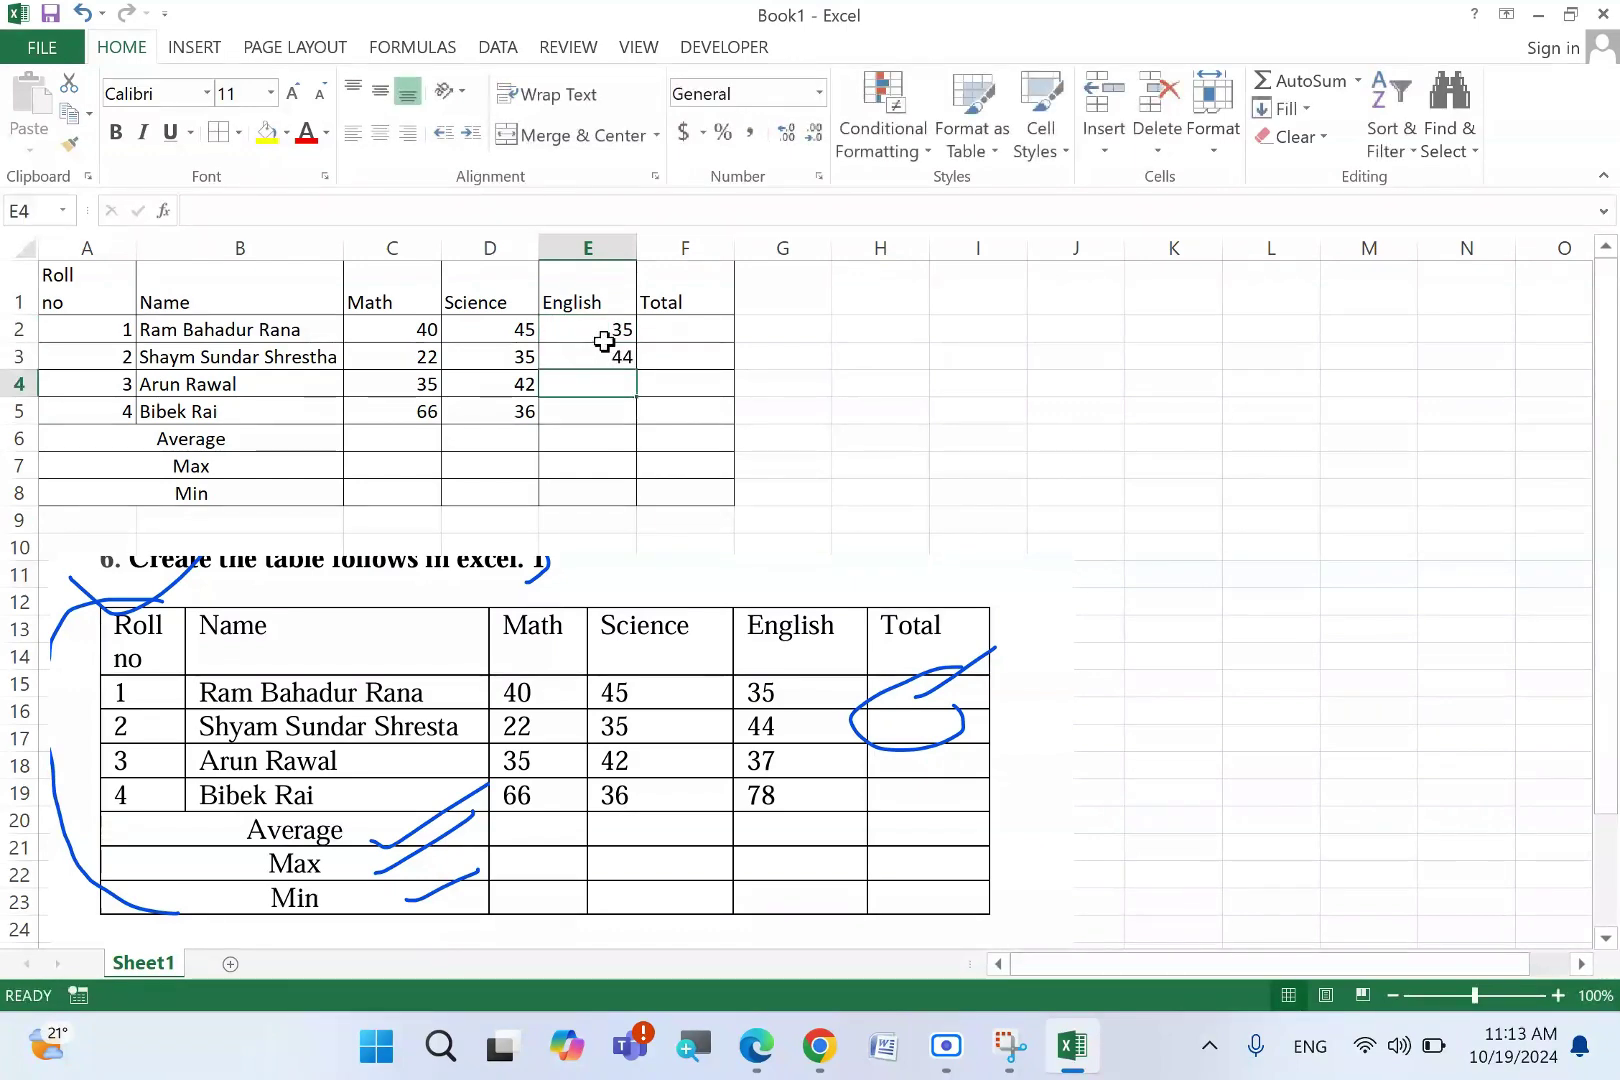
pyautogui.write('37')
pyautogui.press('Return')
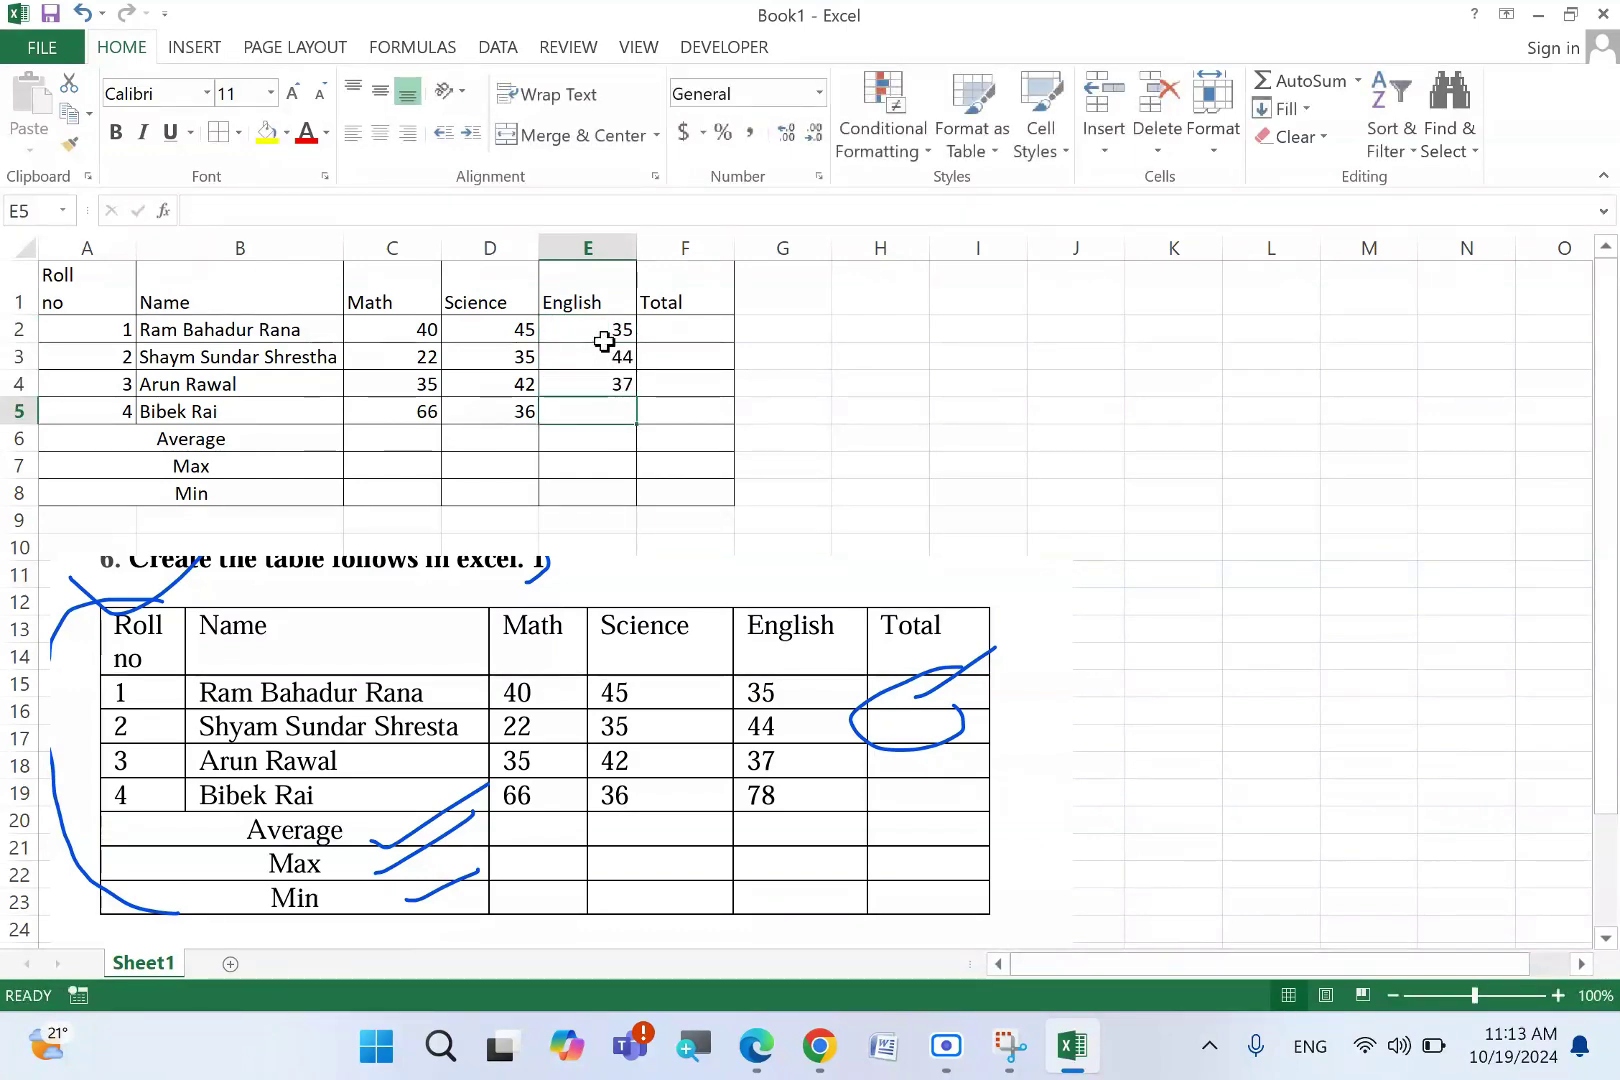
pyautogui.write('78')
pyautogui.press('Tab')
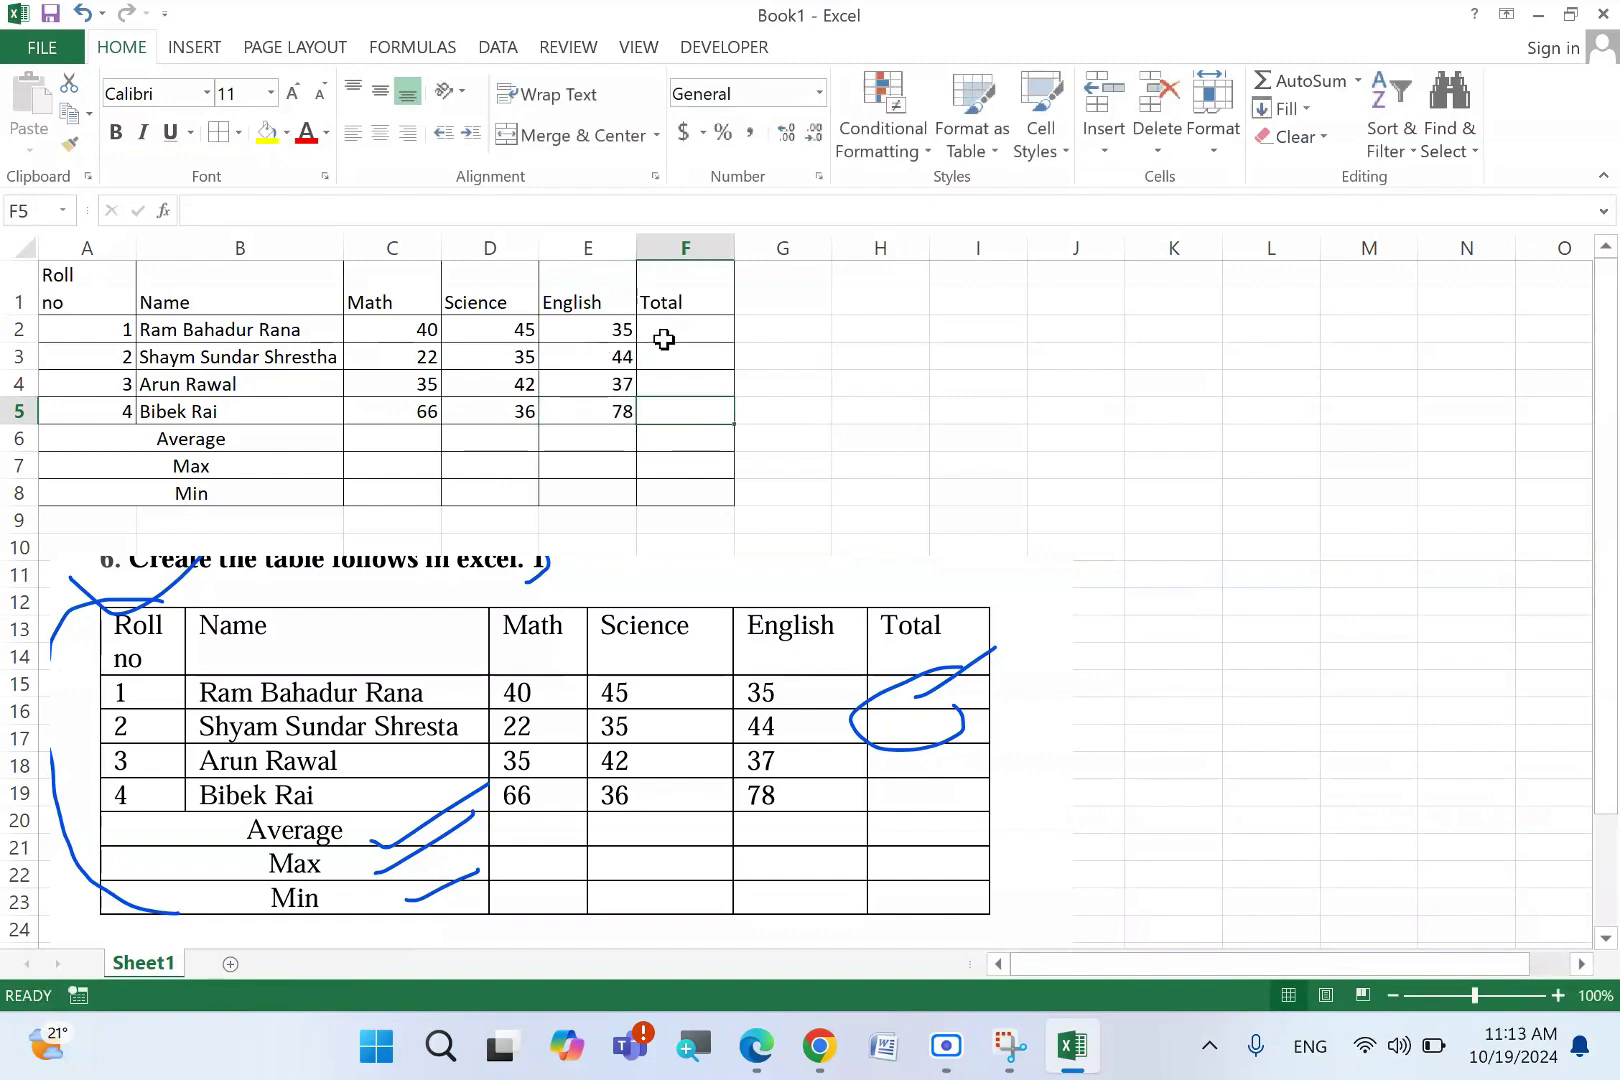
pyautogui.click(664, 338)
# - Enter =SUM(C2:E2) in F2 and try filling it down, then undo the fill
pyautogui.write('=')
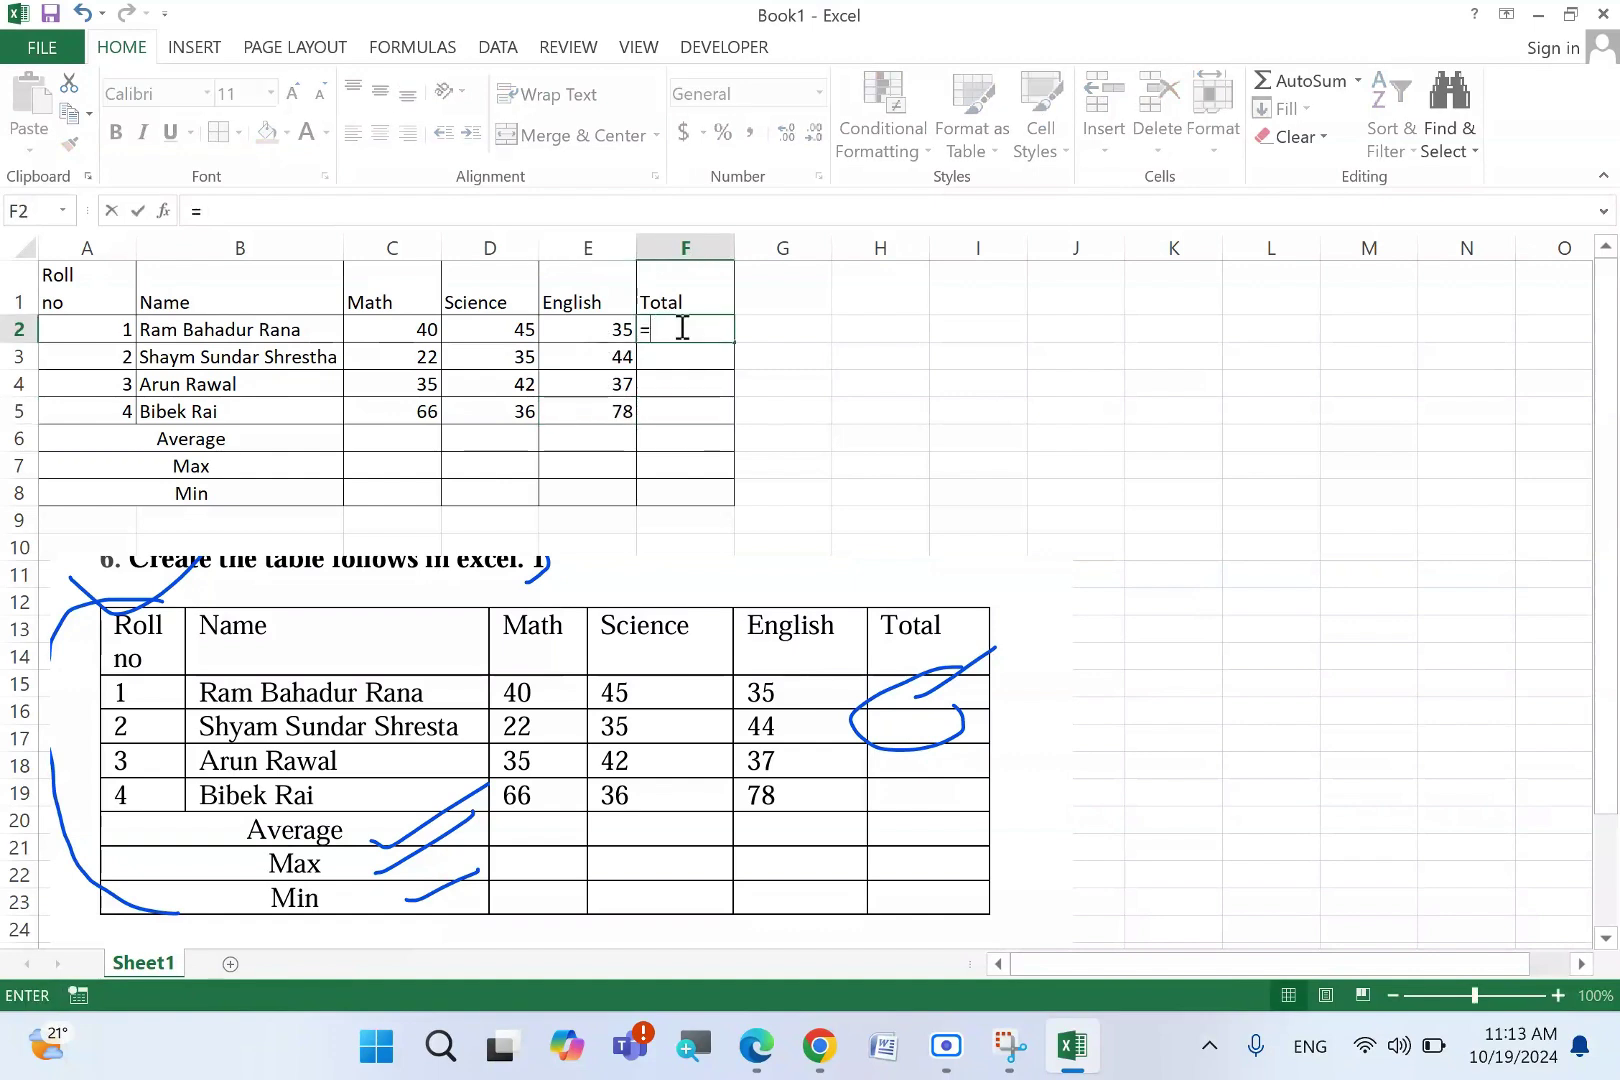
pyautogui.write('sum')
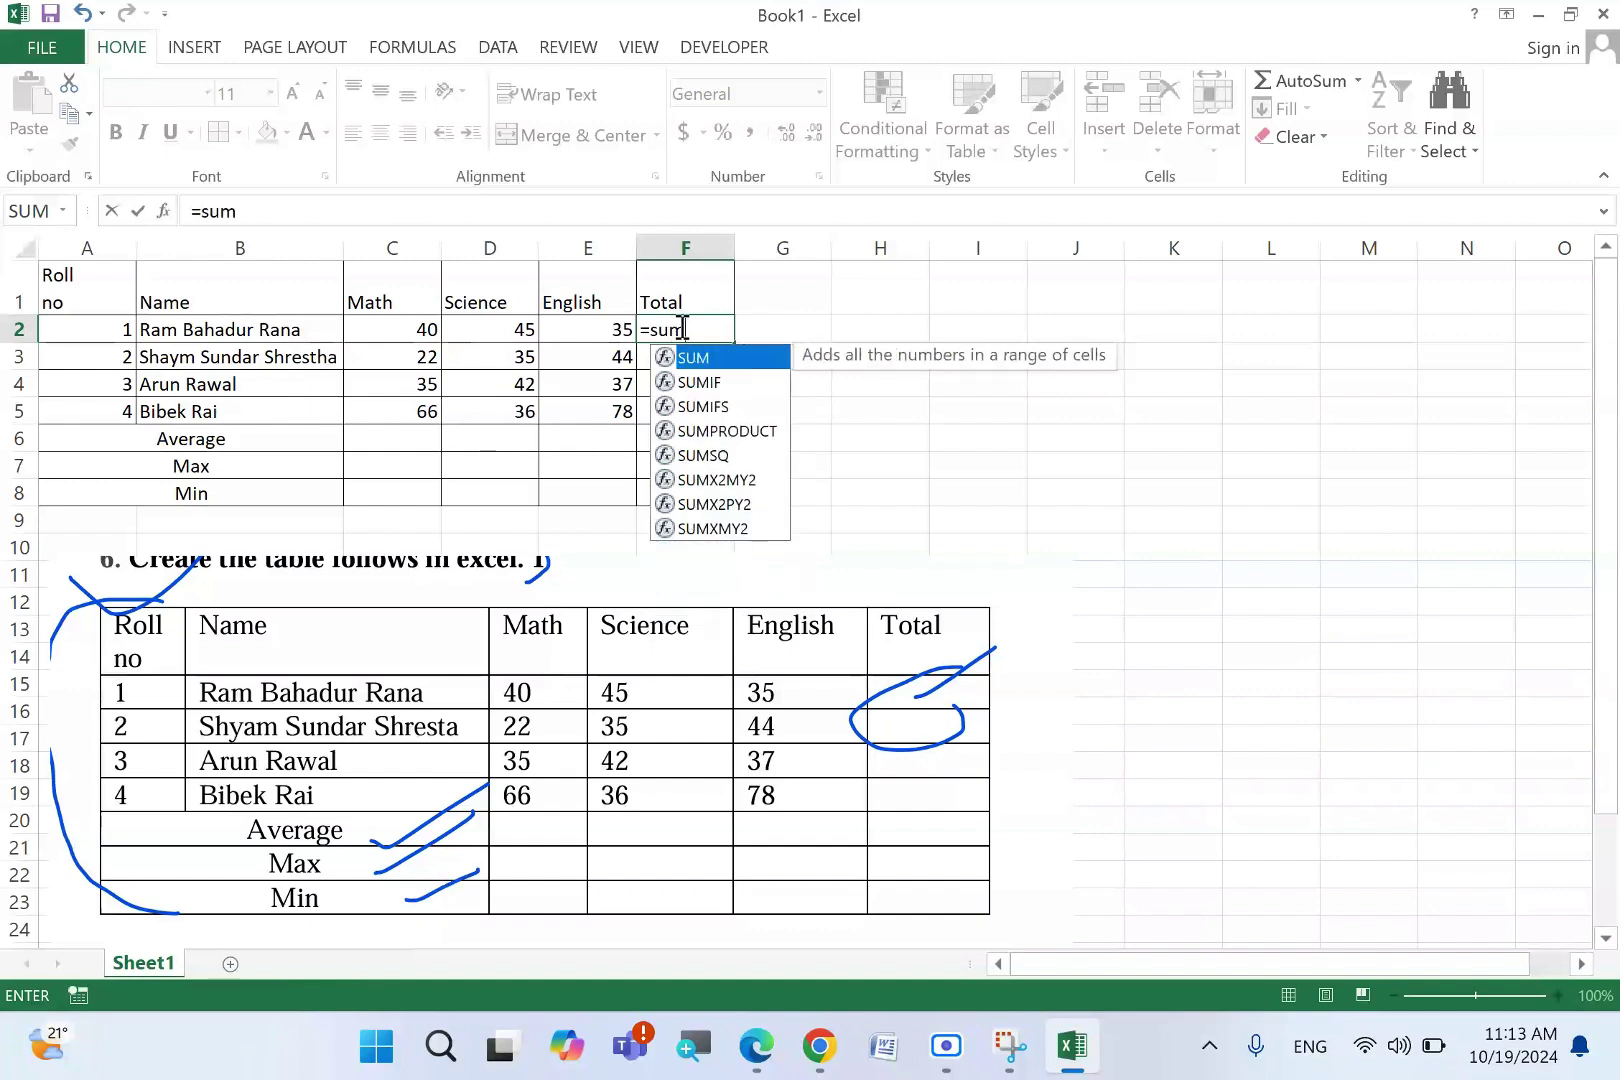
pyautogui.press('Tab')
pyautogui.moveTo(405, 333); pyautogui.dragTo(589, 325)
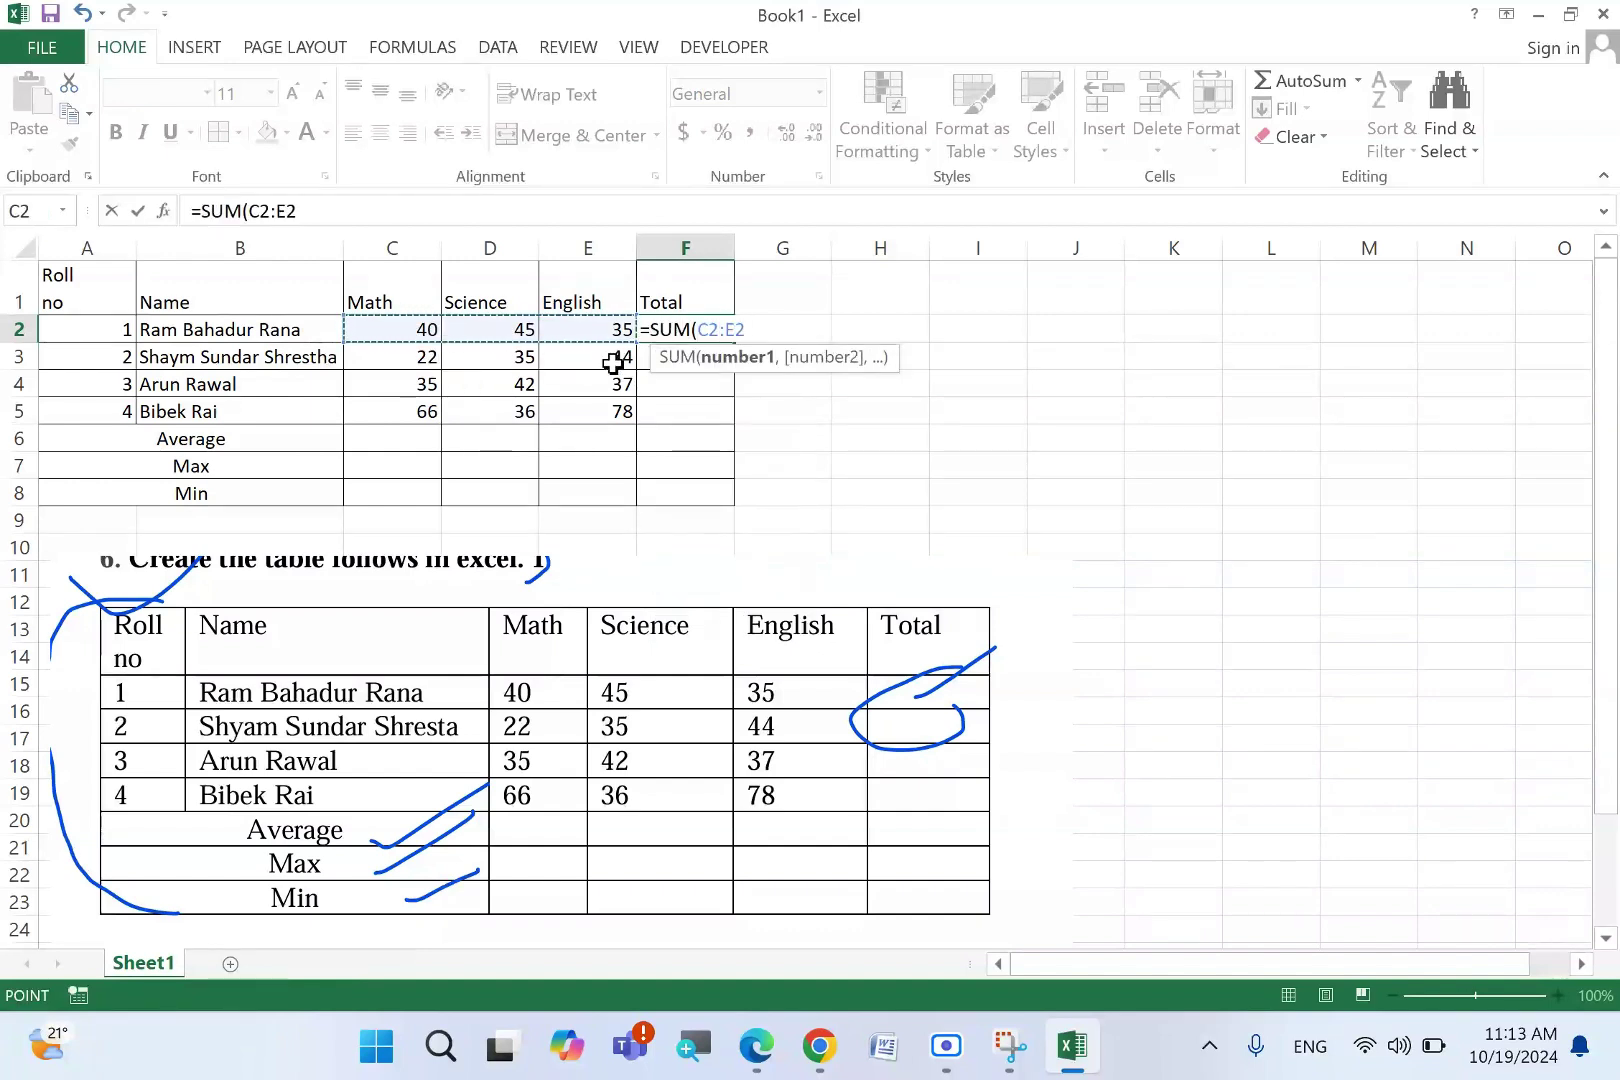
pyautogui.write(')')
pyautogui.press('Return')
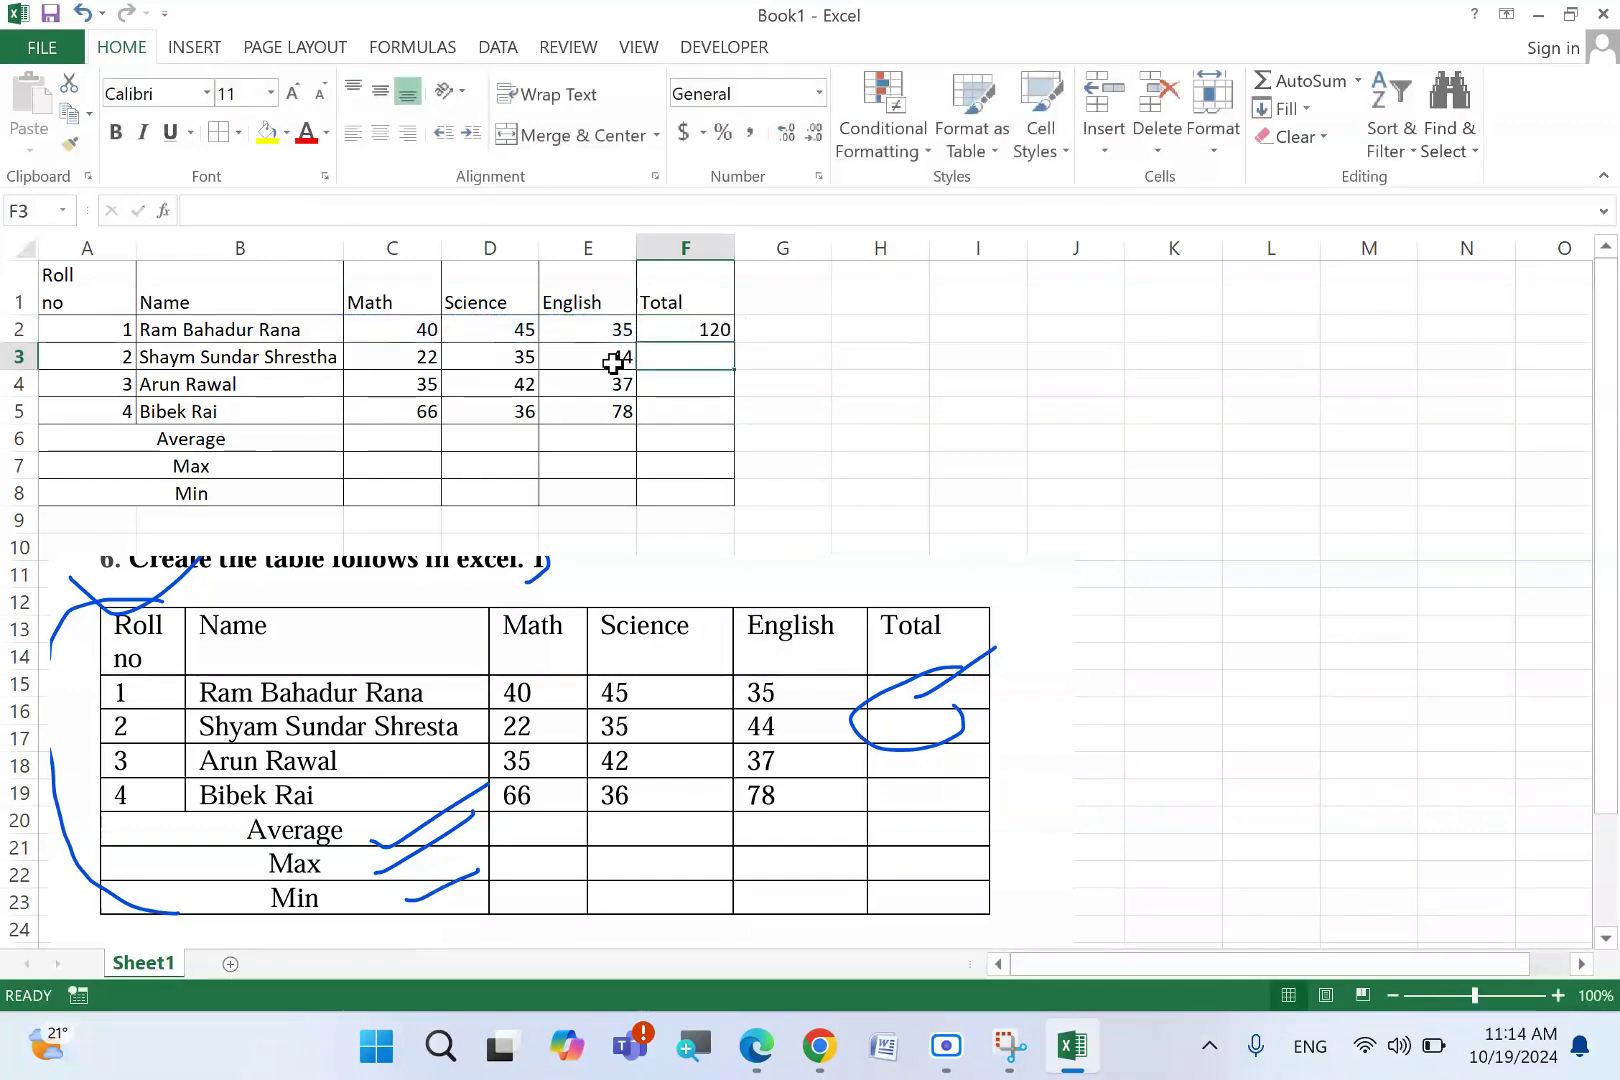
pyautogui.click(681, 321)
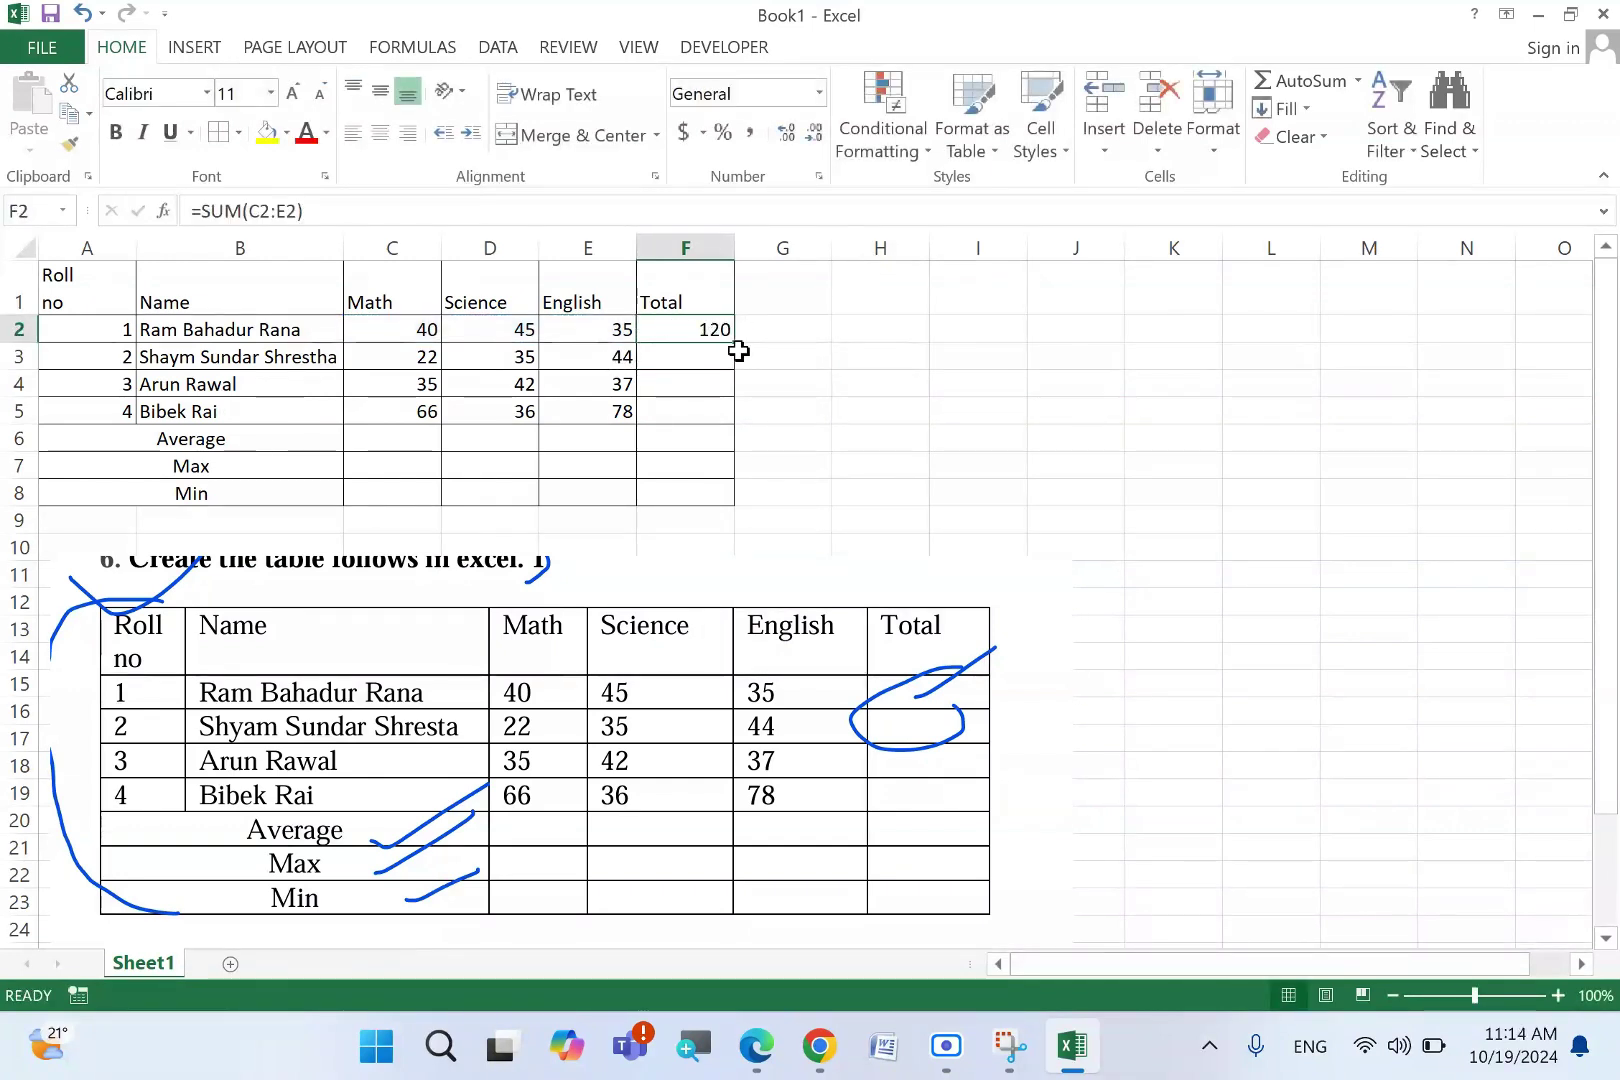
pyautogui.moveTo(735, 343); pyautogui.dragTo(740, 412)
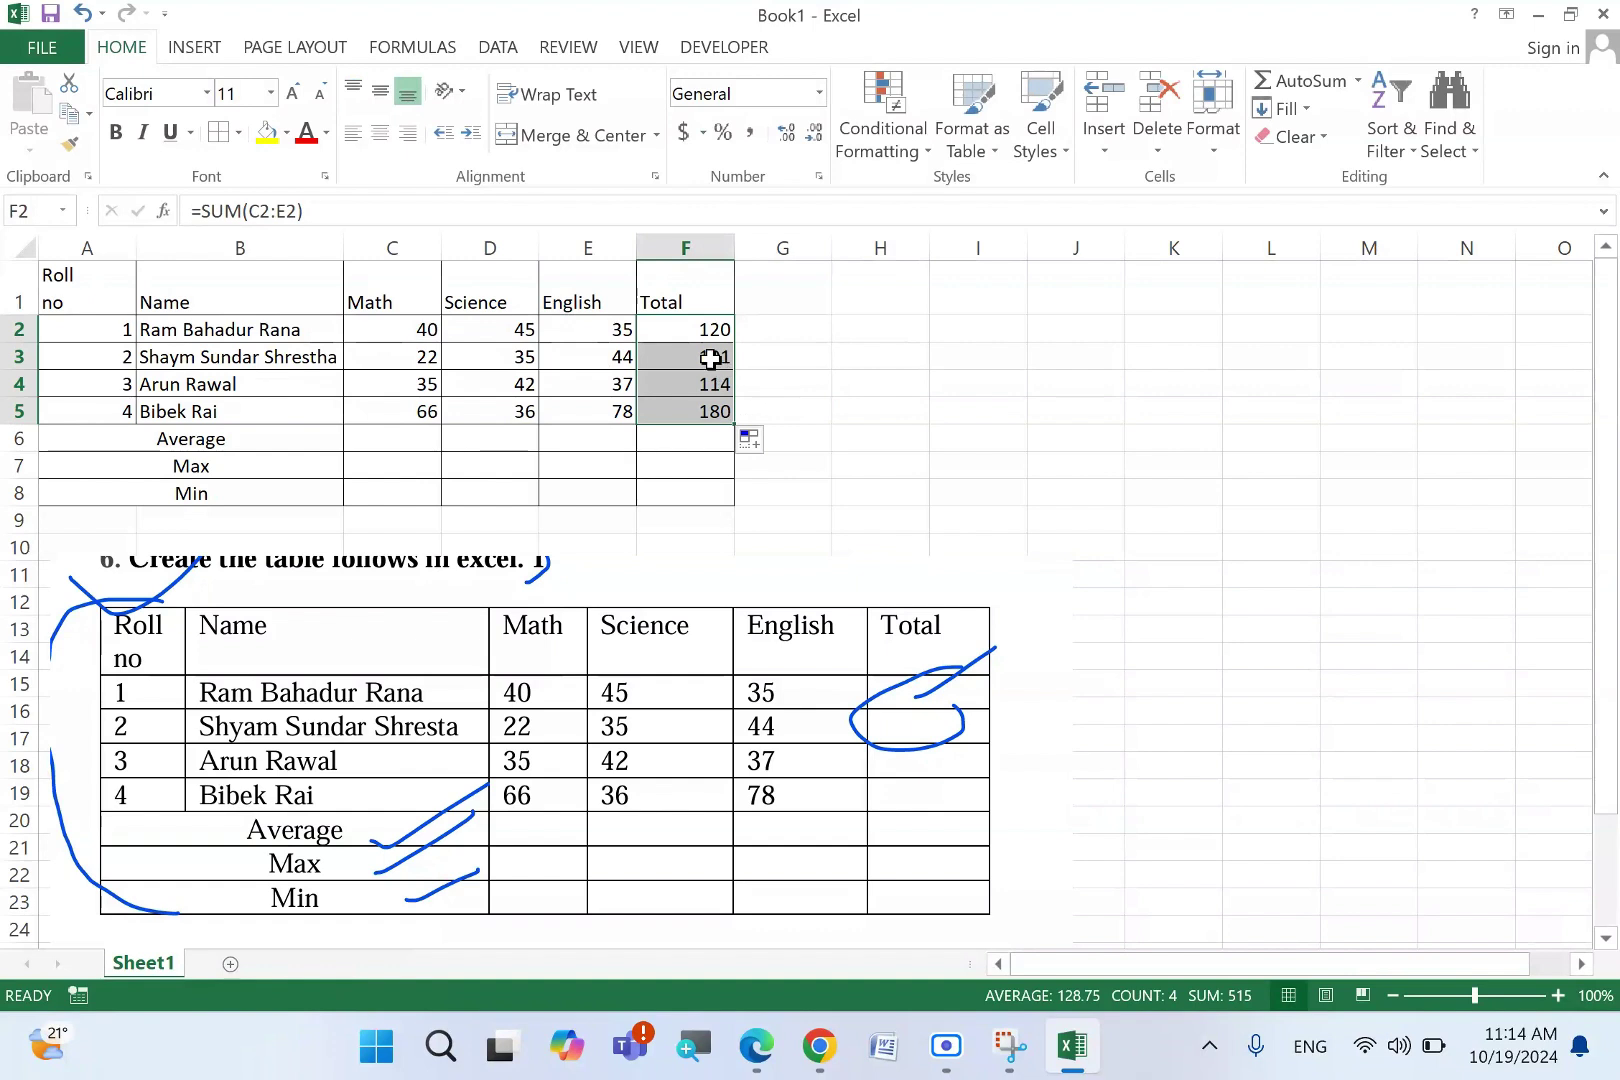
pyautogui.hotkey('ctrl', 'z')
pyautogui.hotkey('ctrl', 'z')
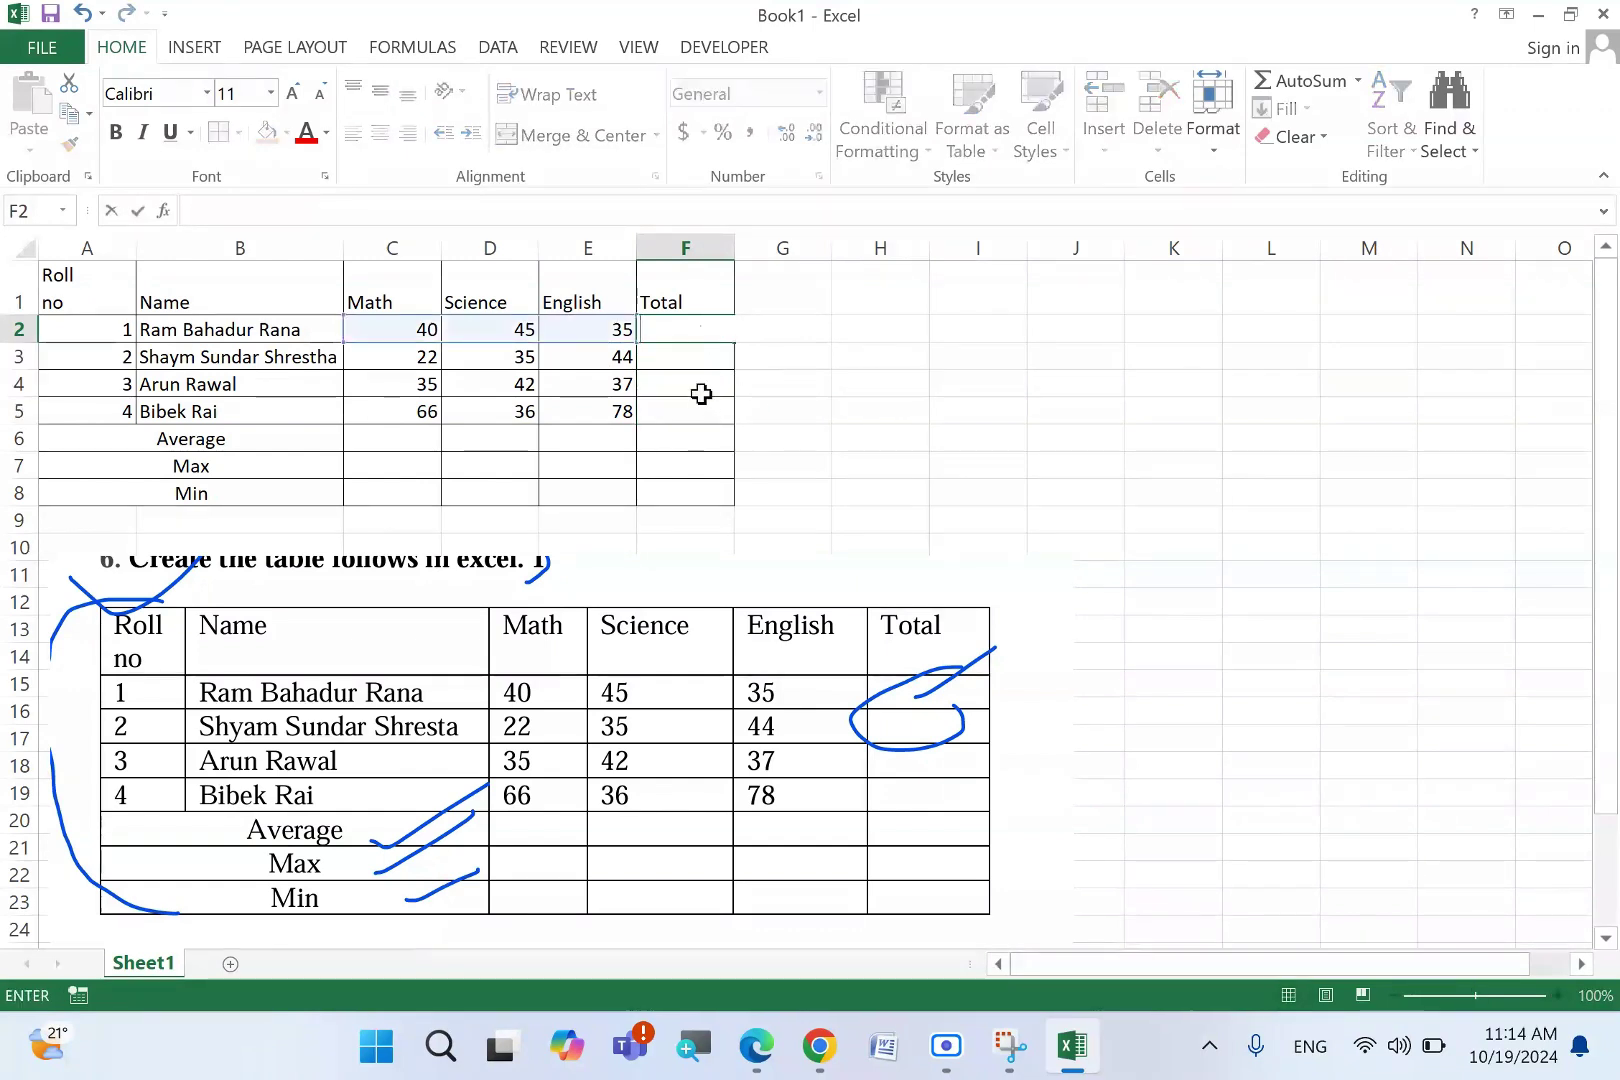
# - AutoSum F2 to 120 and fill the total down F2:F5, giving 101, 114 and 180
pyautogui.hotkey('alt', '=')
pyautogui.press('Return')
pyautogui.click(670, 328)
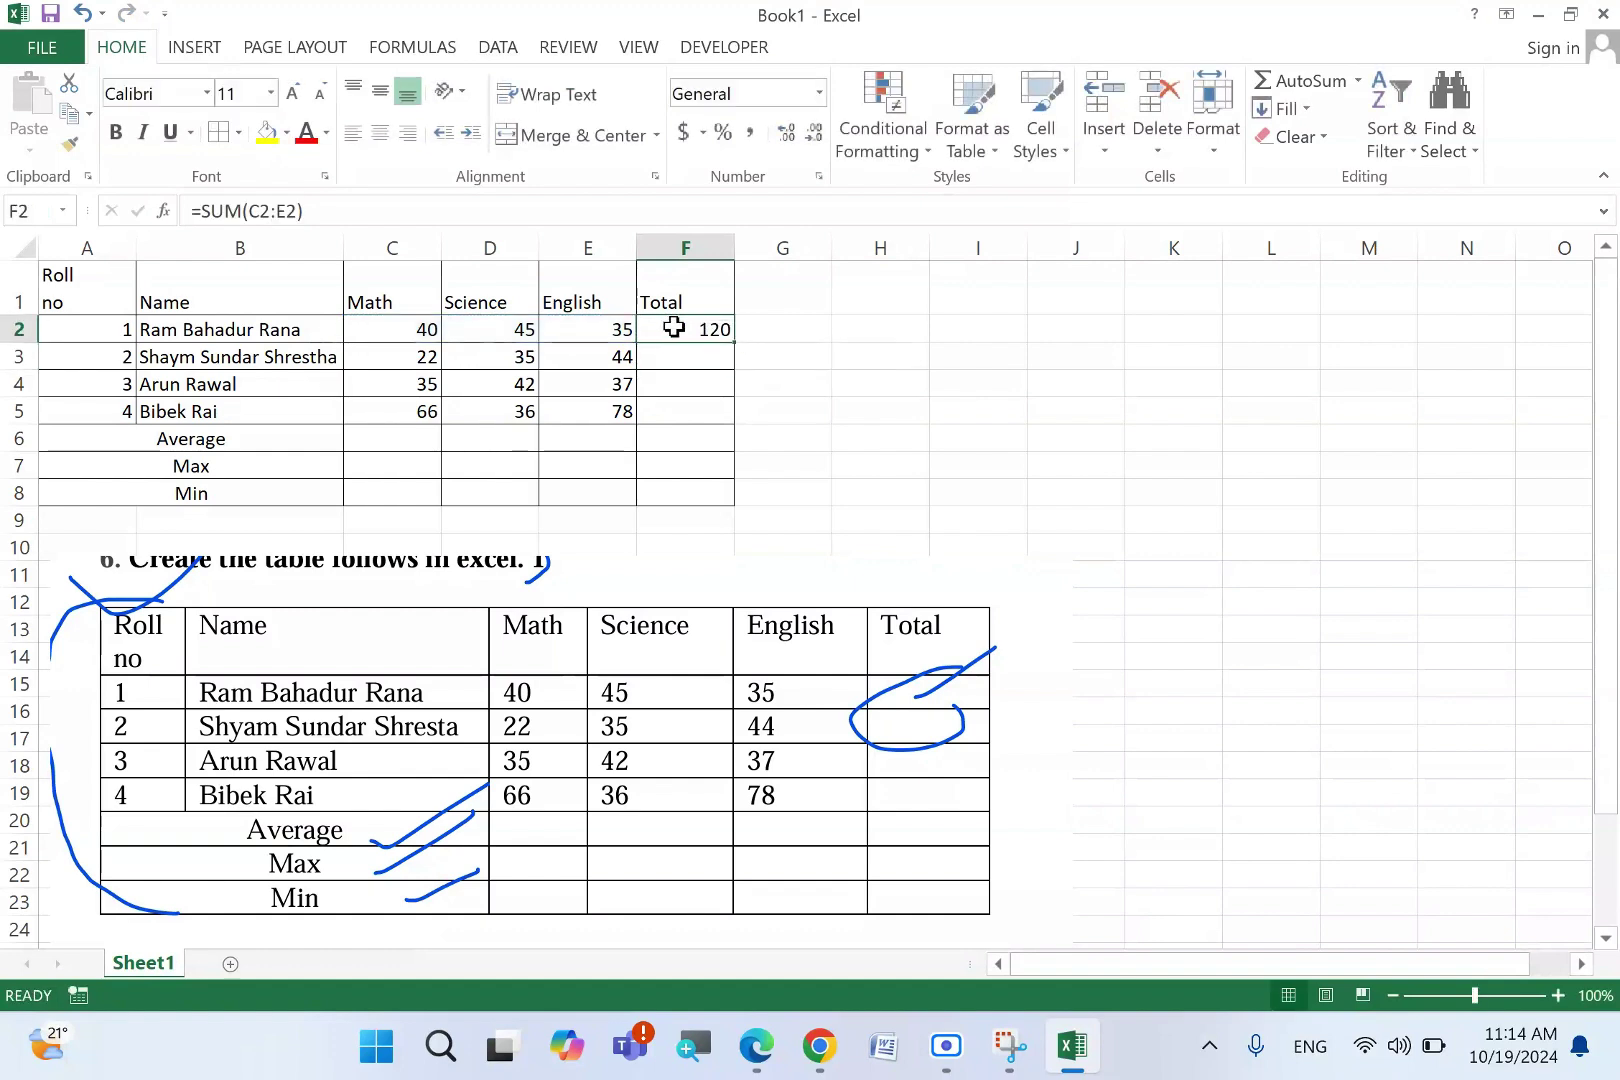
pyautogui.moveTo(731, 344); pyautogui.dragTo(734, 414)
pyautogui.click(862, 437)
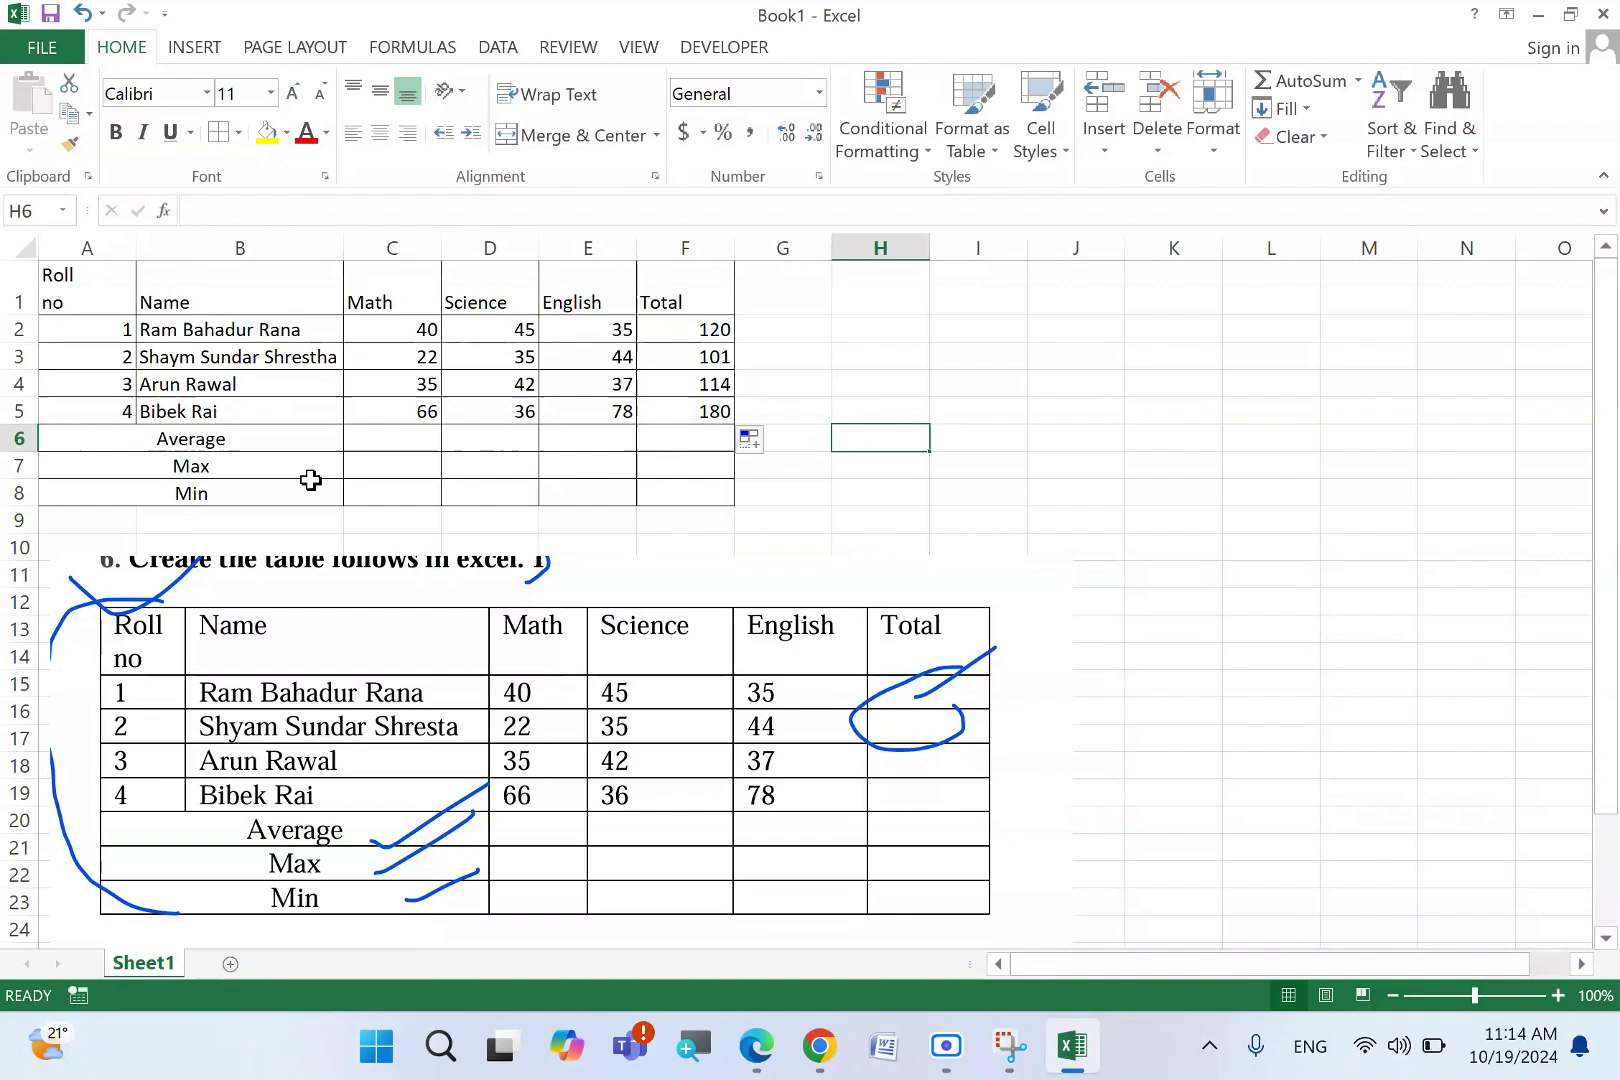
# - Enter =AVERAGE(C2:C5) in C6 to get the Math average of 40.75
pyautogui.click(393, 444)
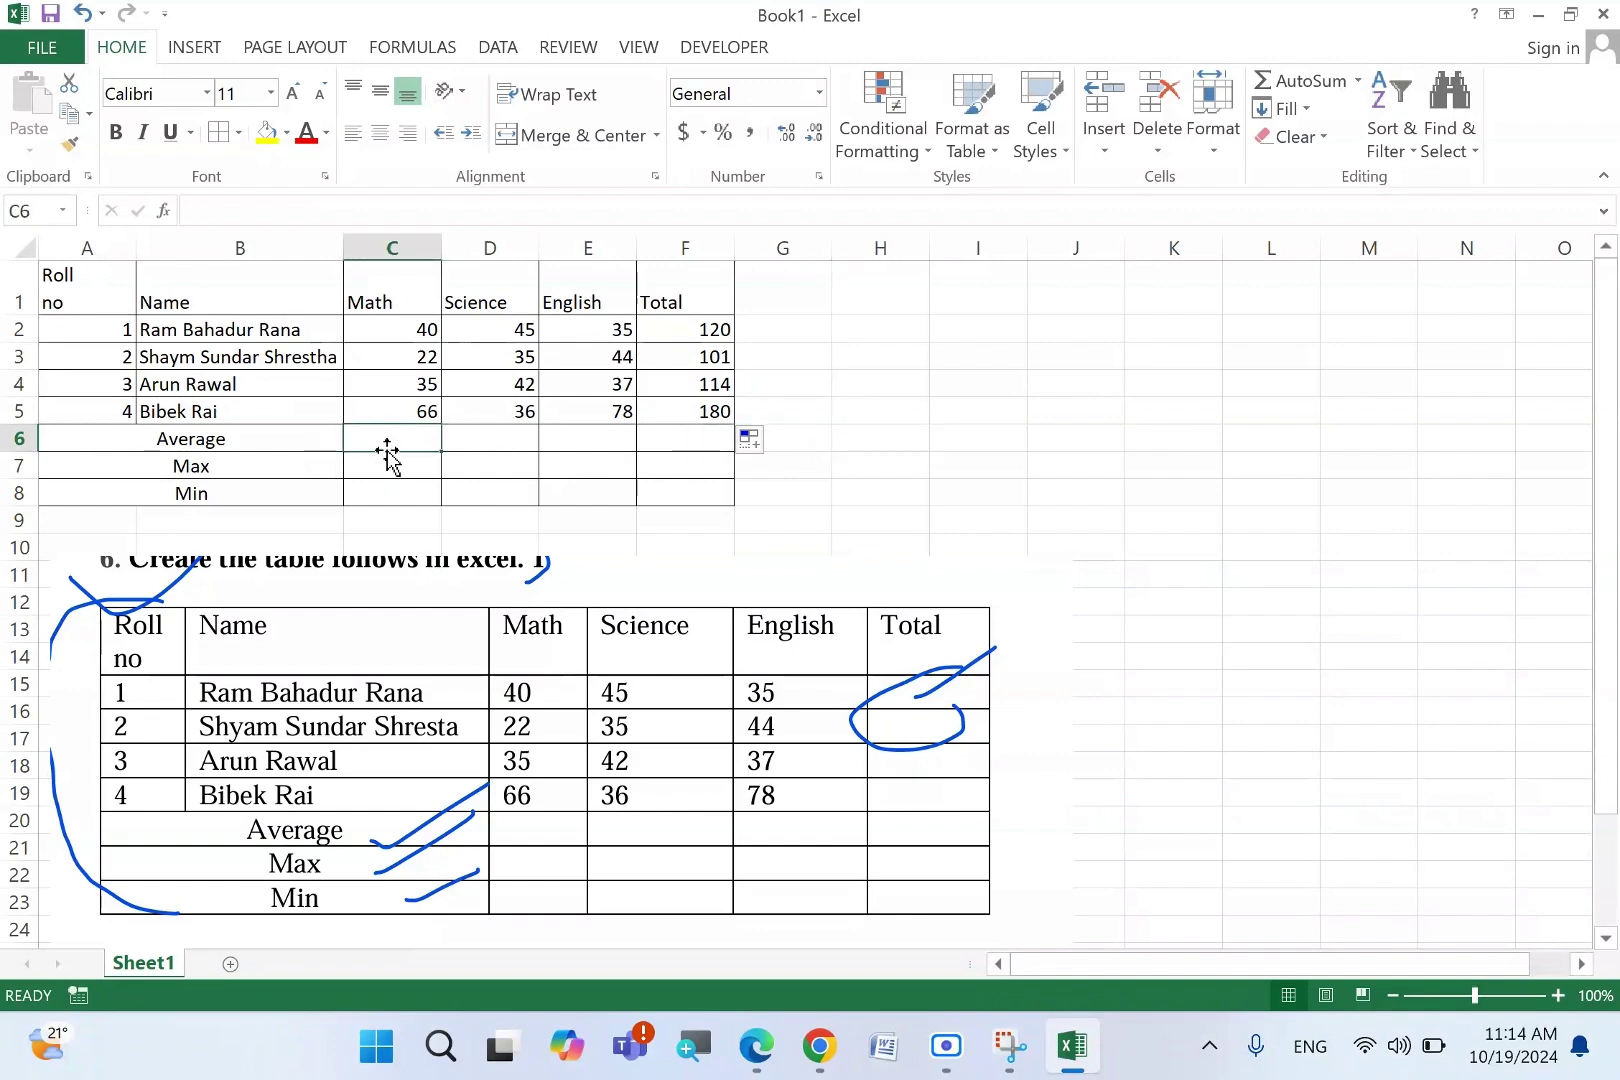
pyautogui.write('=aver')
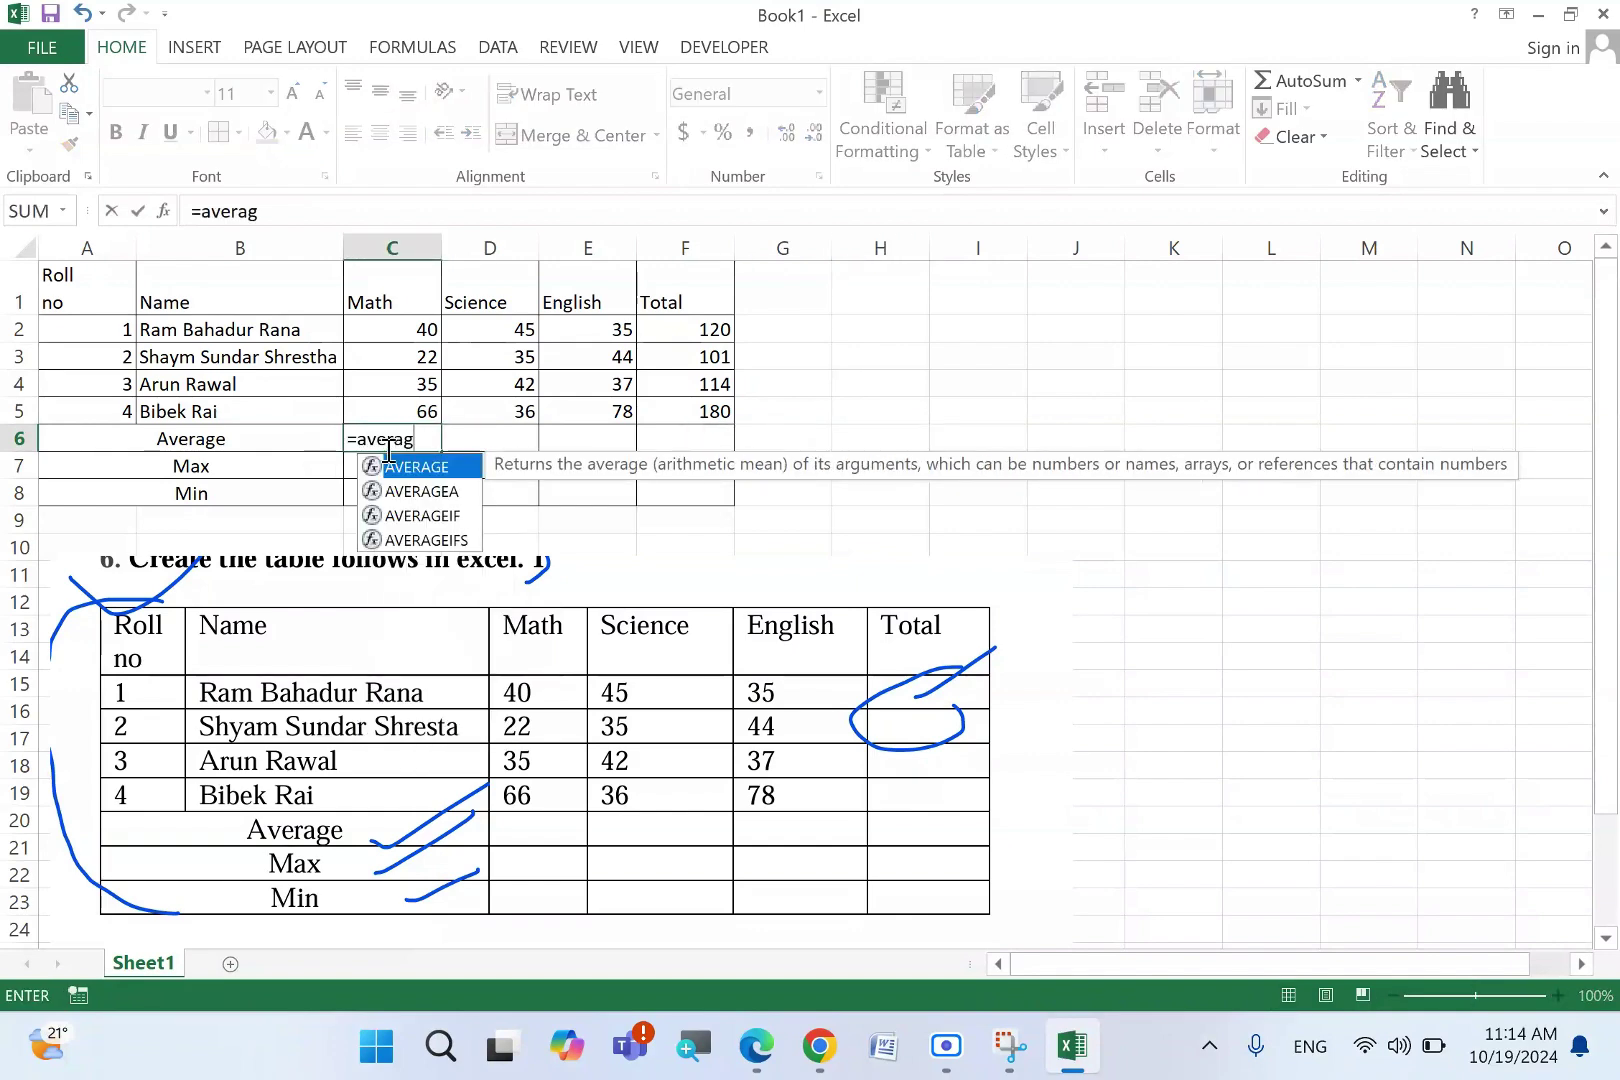
pyautogui.write('ag')
pyautogui.press('Tab')
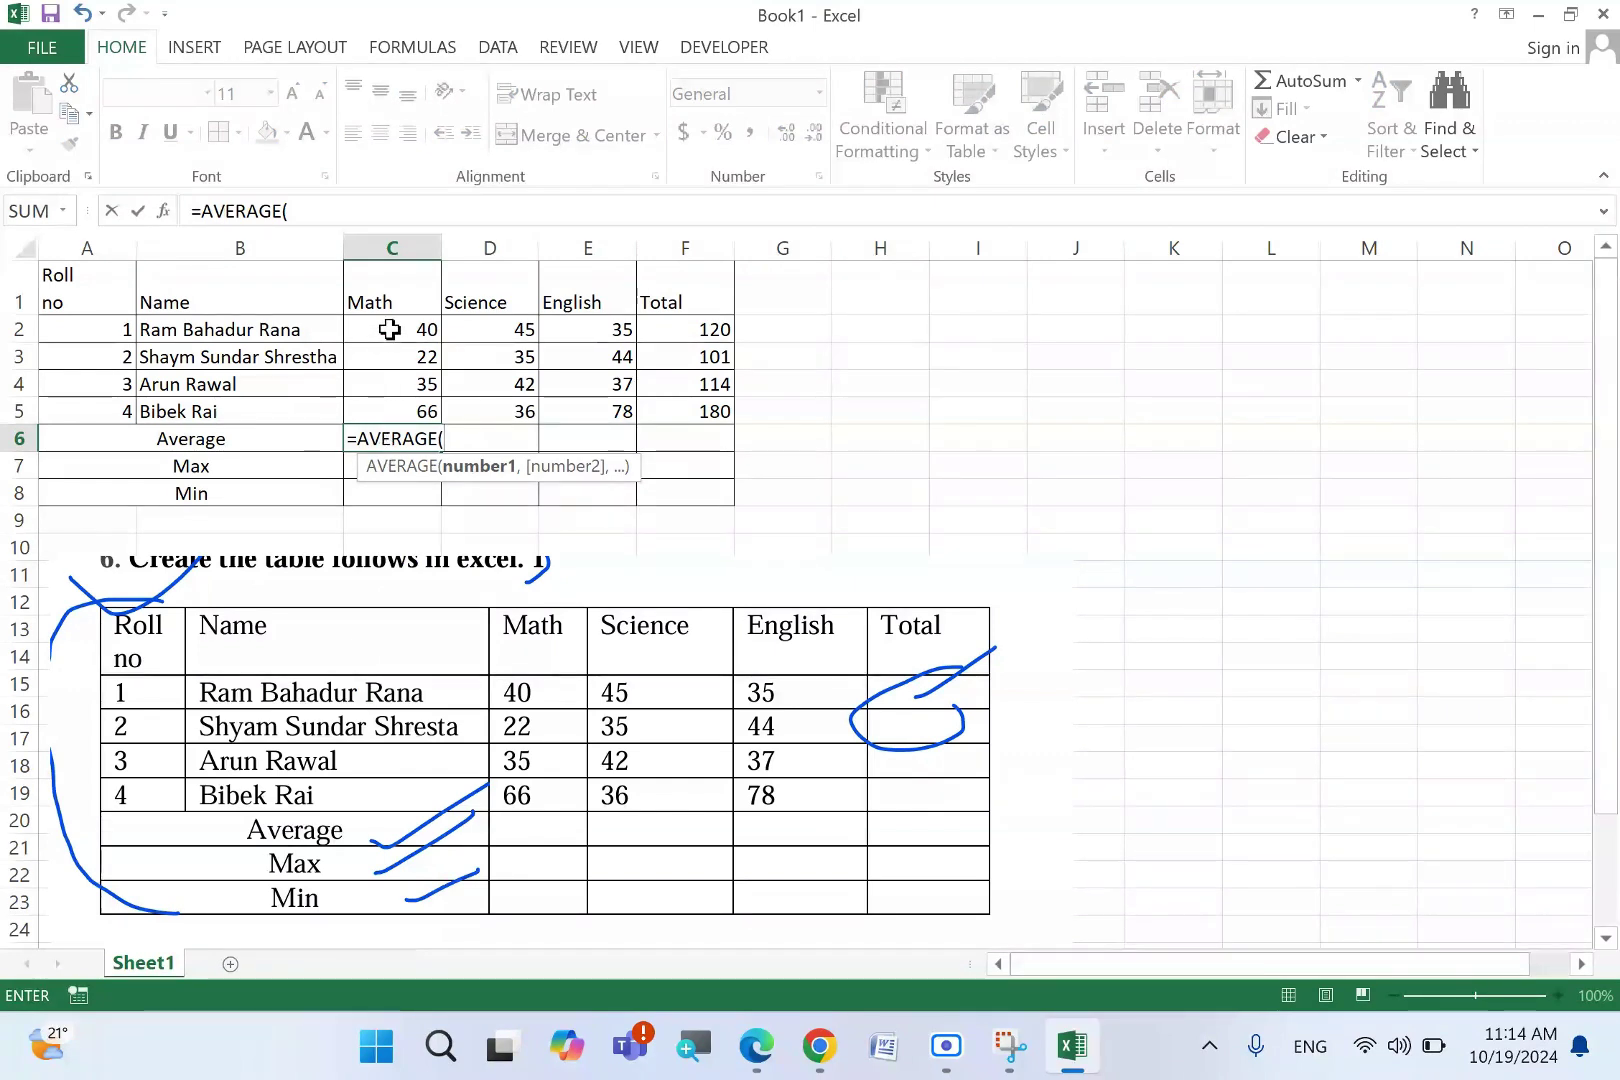
pyautogui.moveTo(397, 325); pyautogui.dragTo(416, 405)
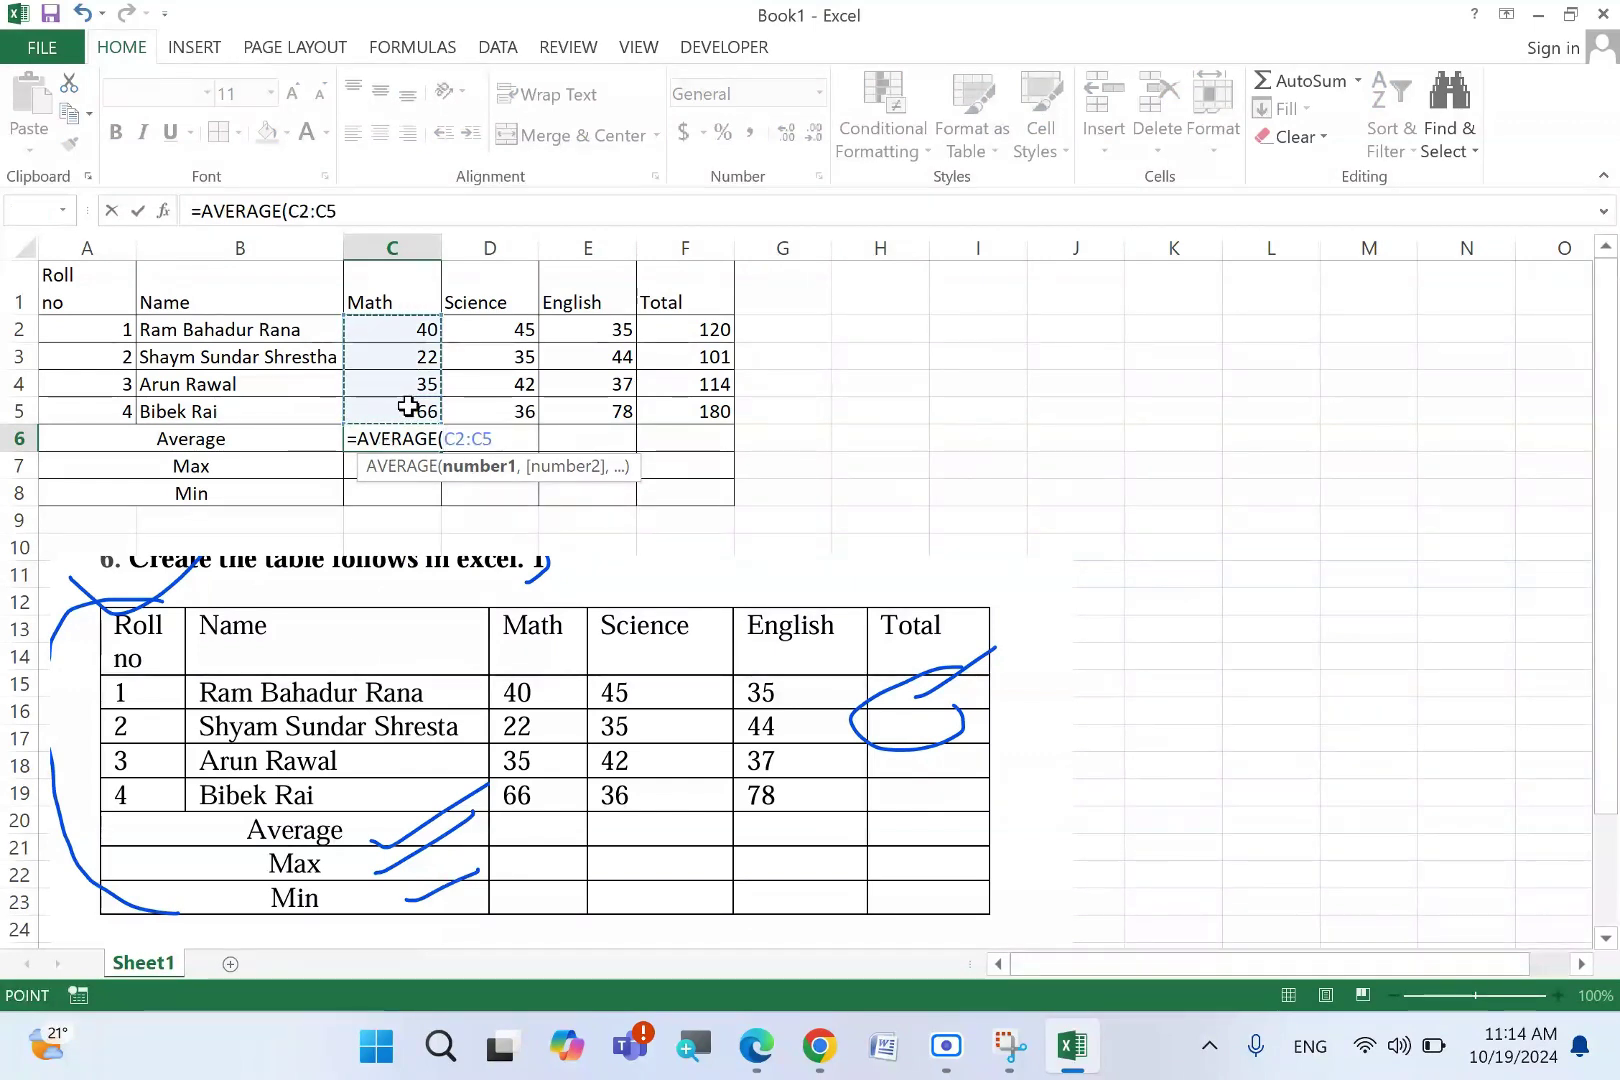
pyautogui.write(')')
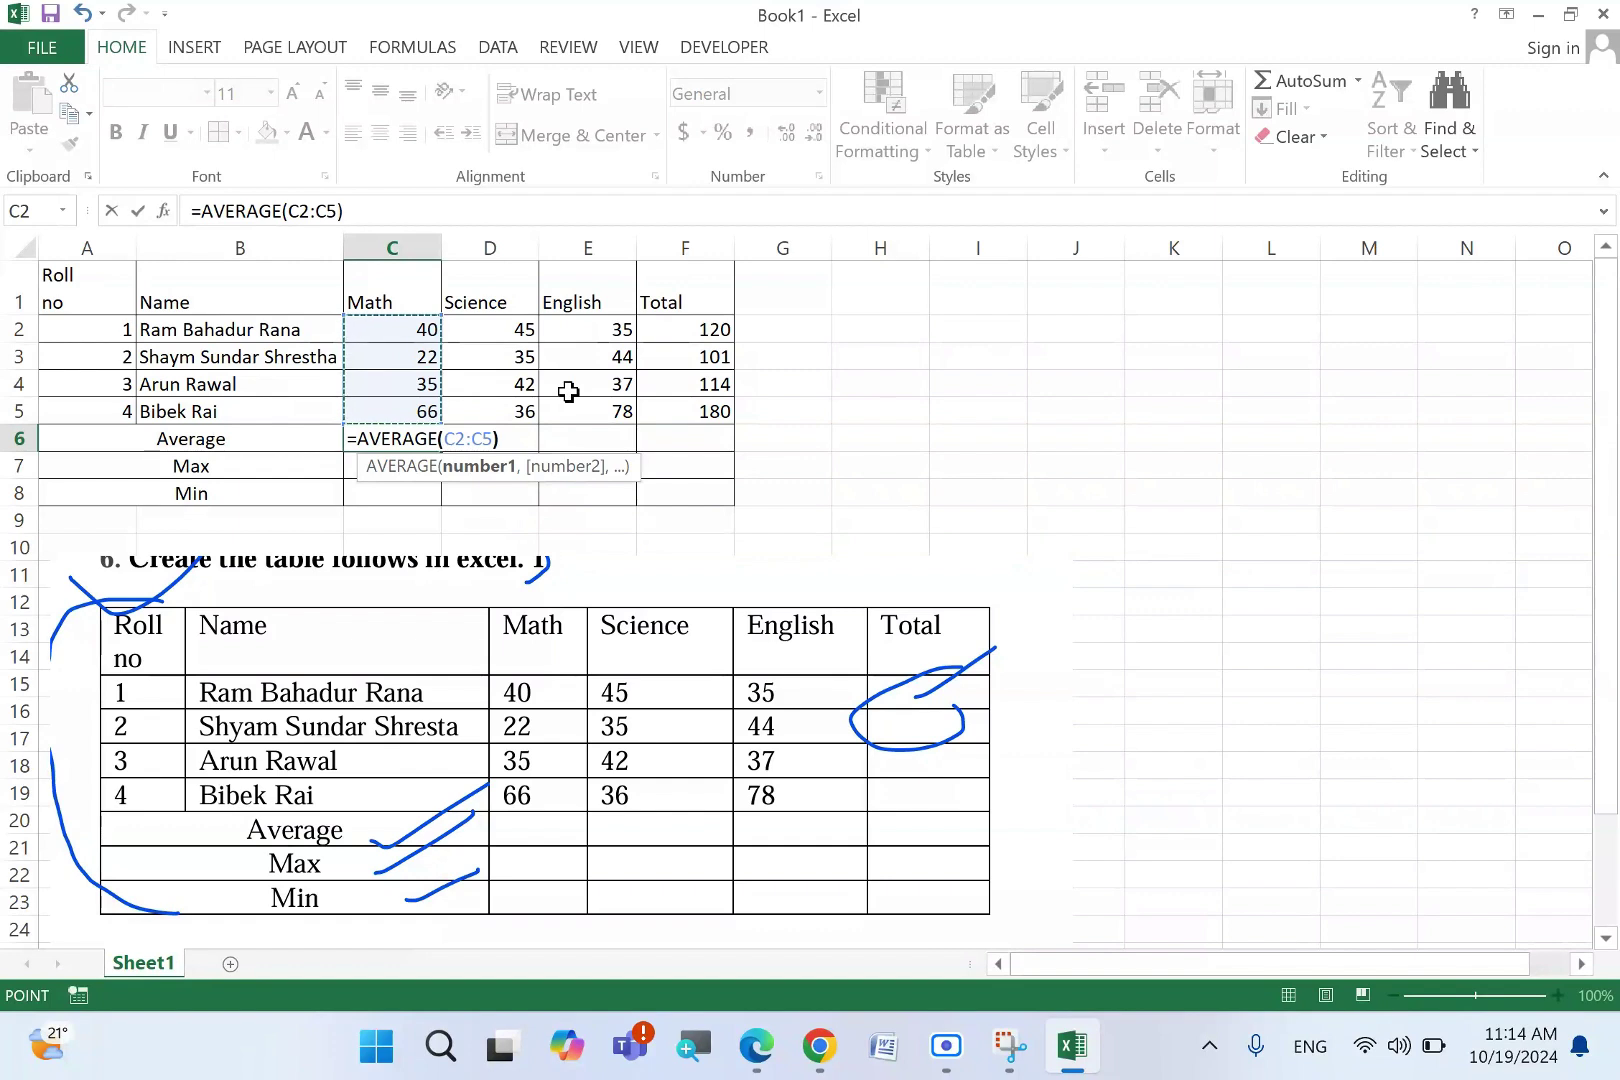
pyautogui.press('Return')
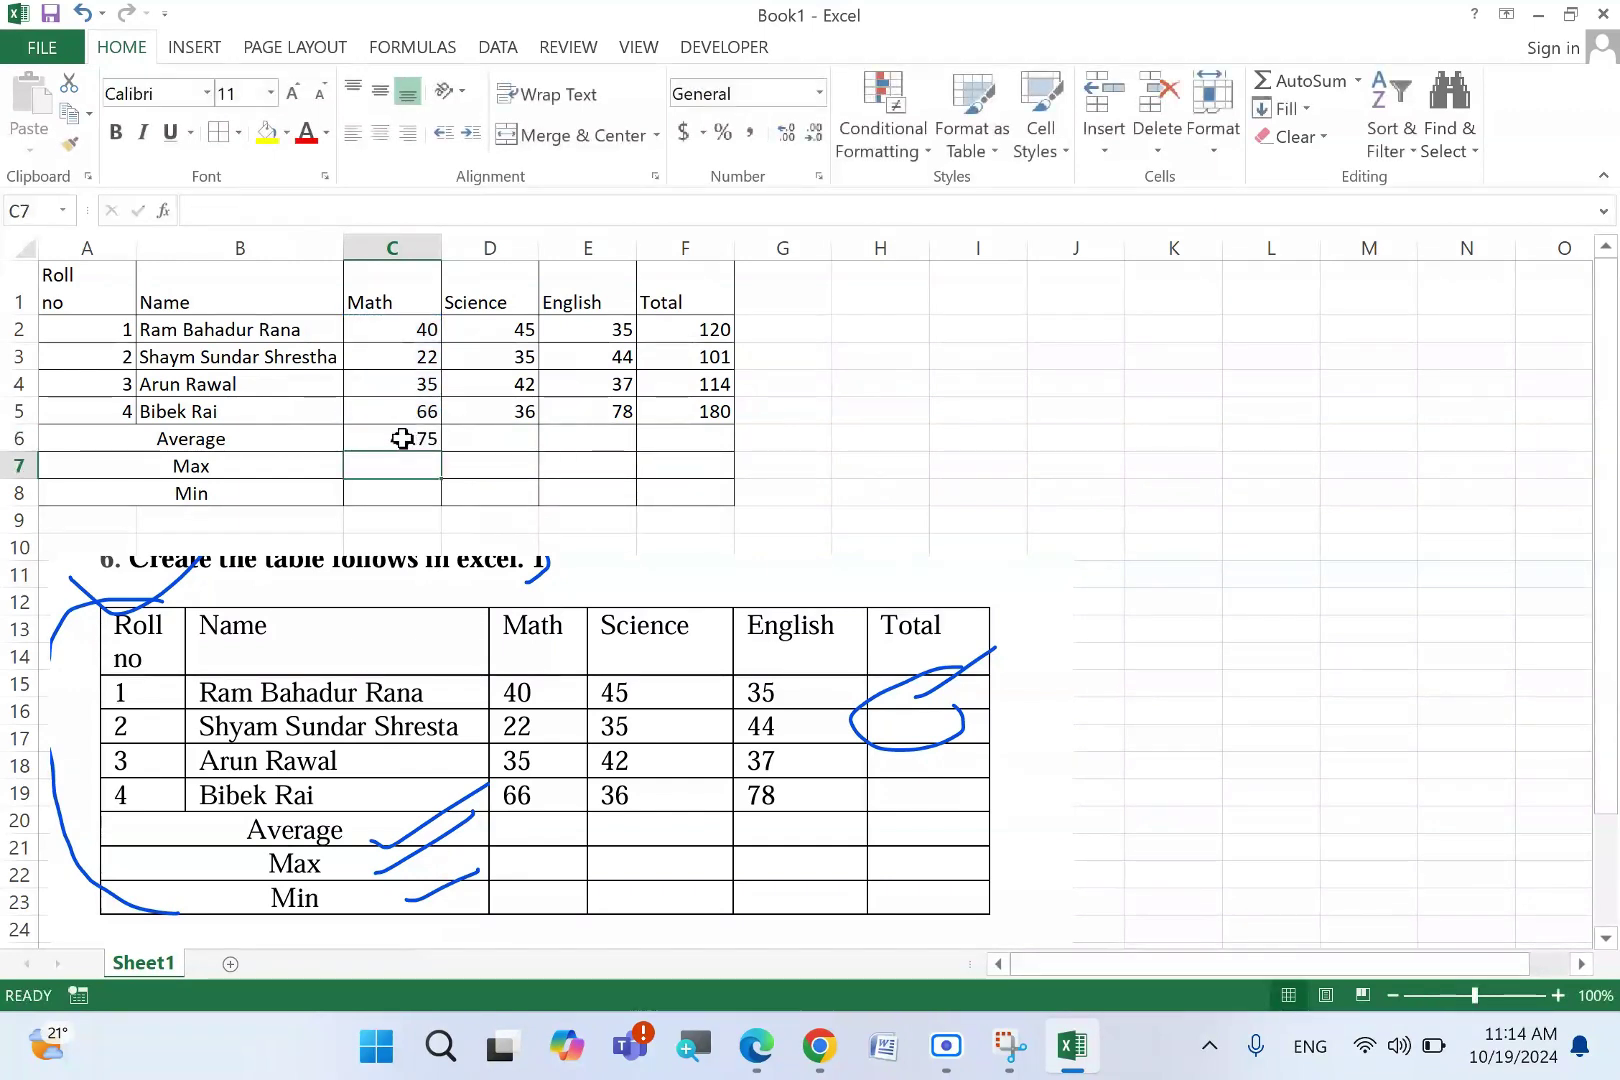
# - Fill the average formula across to E6, giving 39.5 for Science and 48.5 for English
pyautogui.click(410, 440)
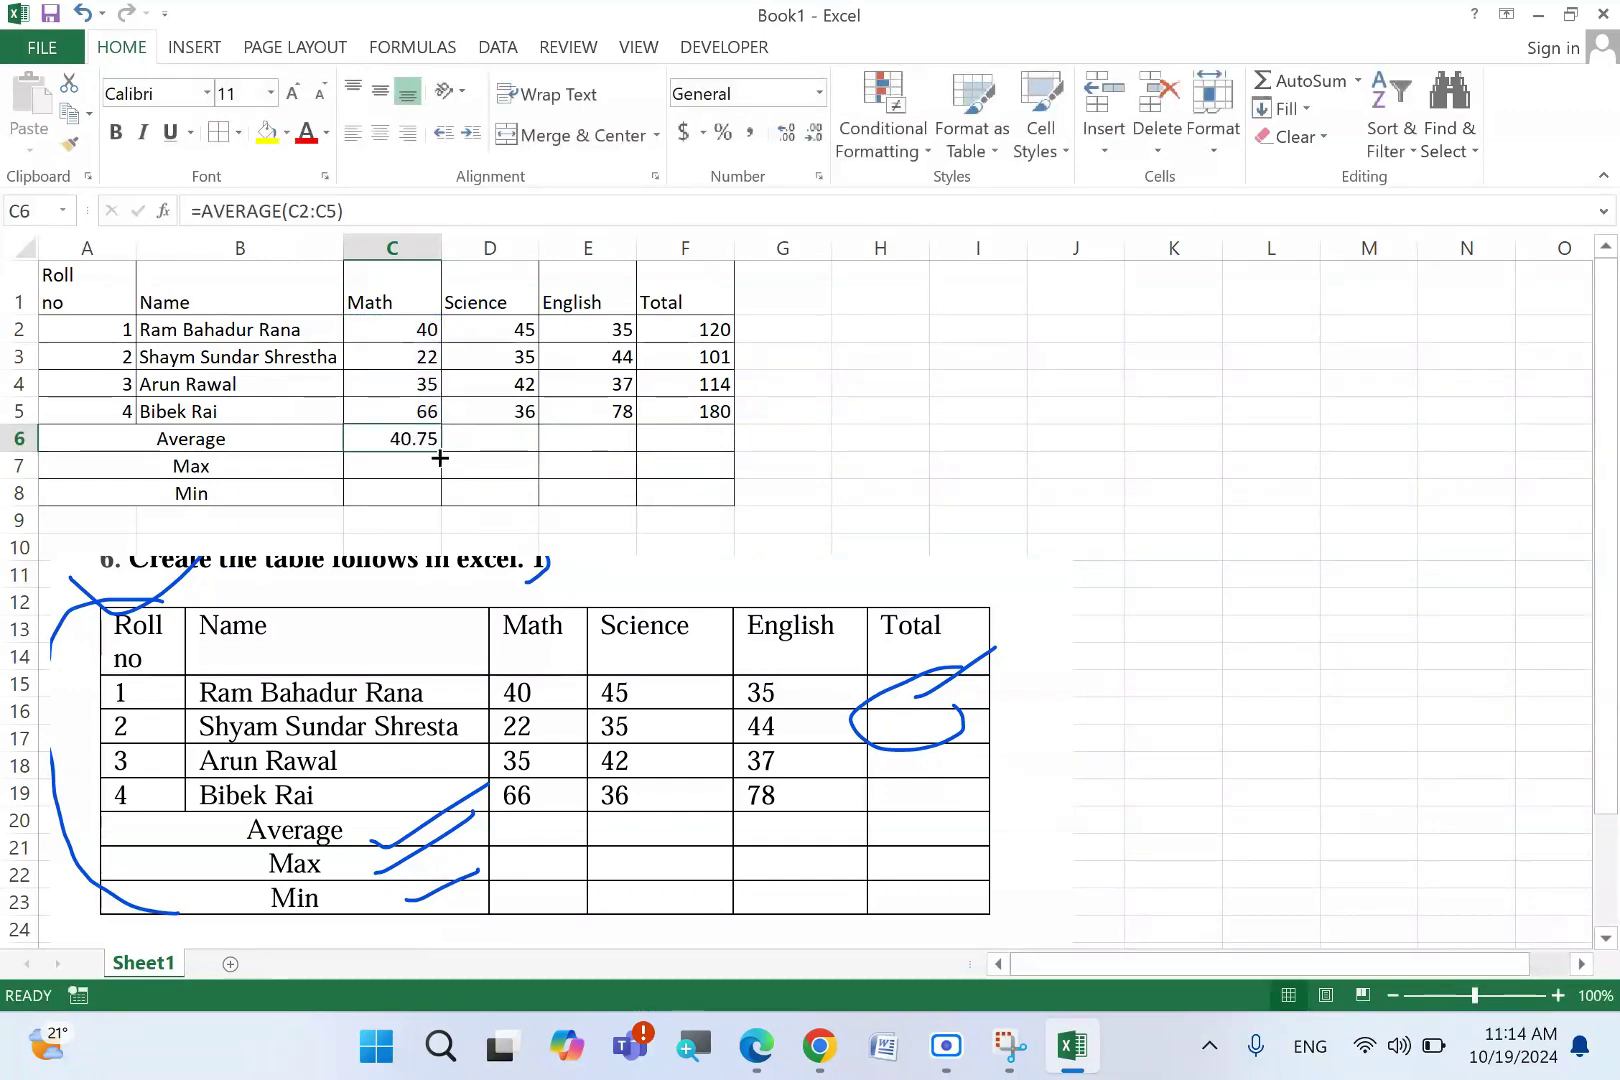
pyautogui.moveTo(437, 453); pyautogui.dragTo(597, 452)
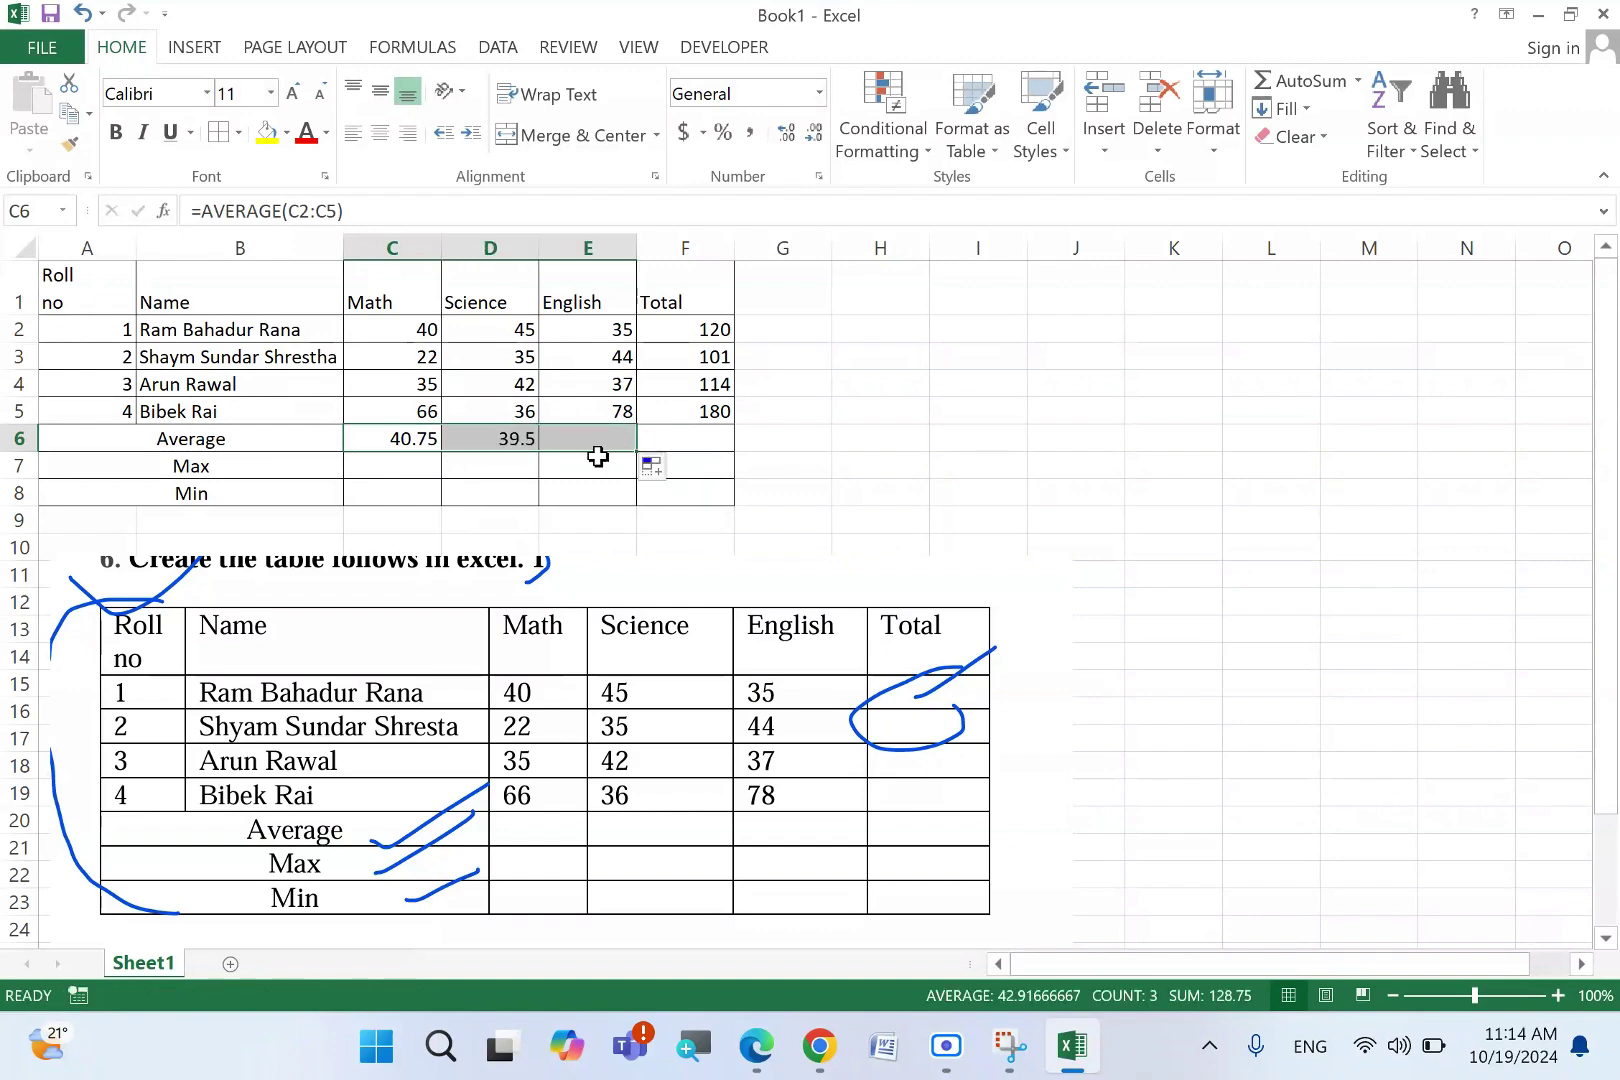
pyautogui.click(397, 463)
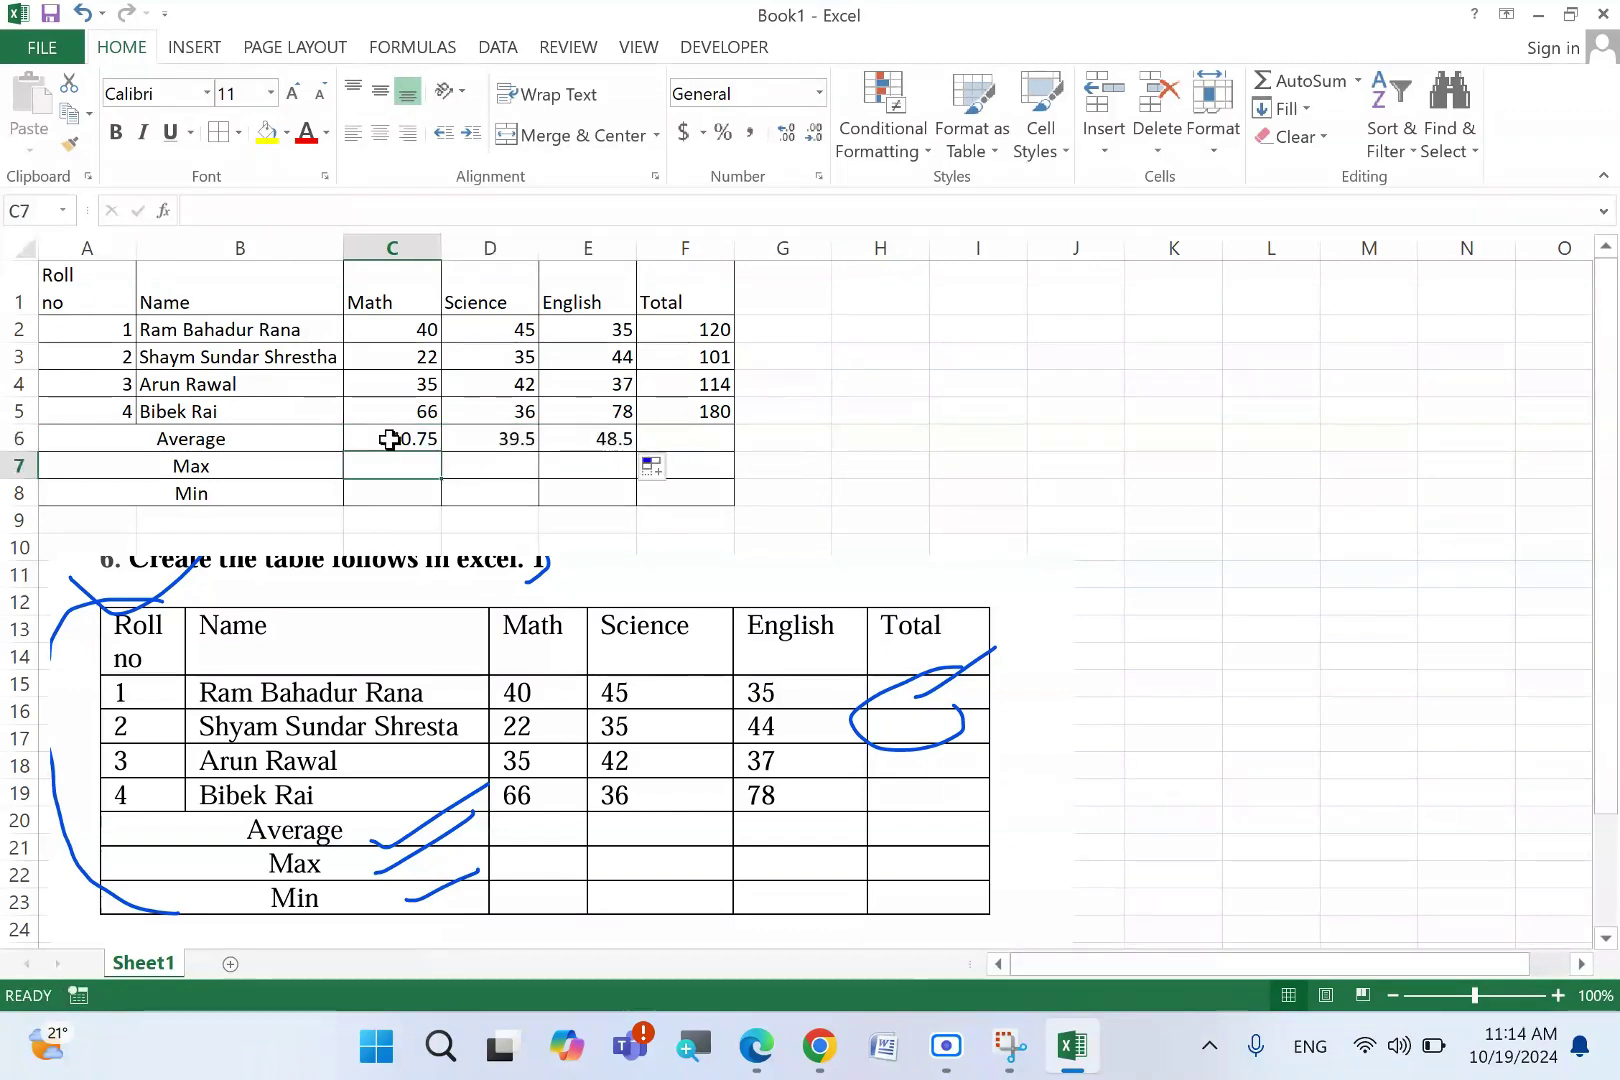
# - Enter =MAX(C2:C5) in C7 for the highest Math mark, 66
pyautogui.write('=mav')
pyautogui.press('BackSpace')
pyautogui.write('x(')
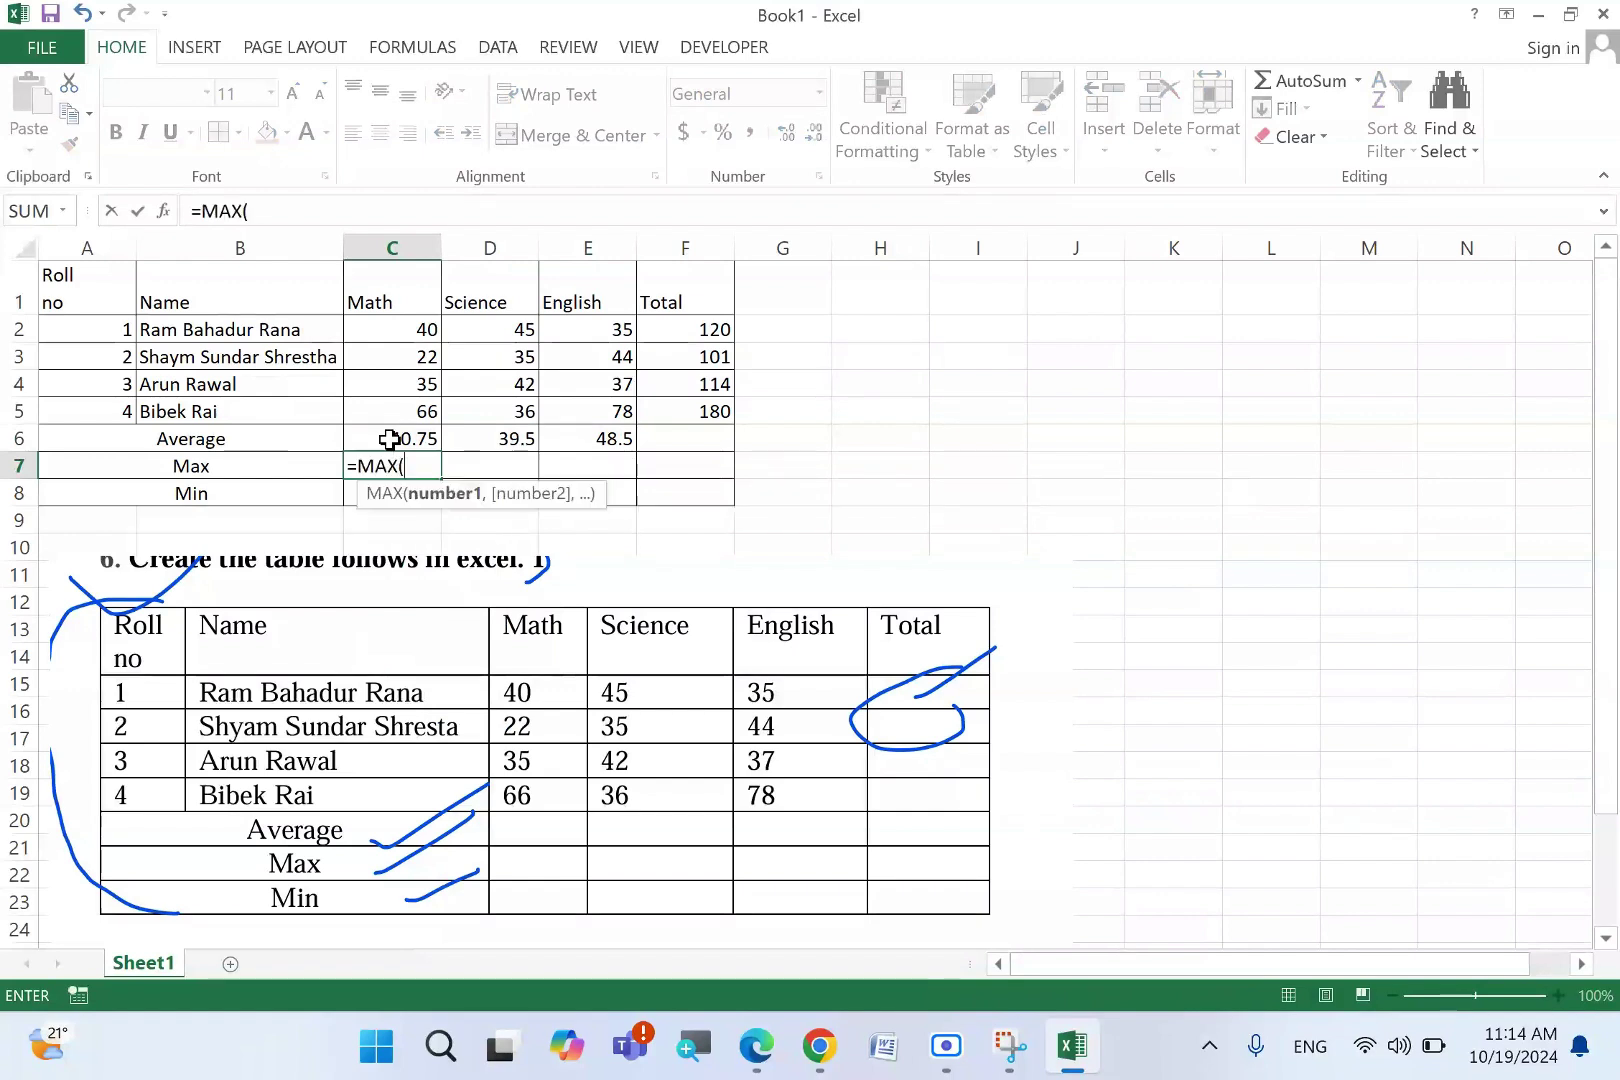
pyautogui.moveTo(415, 333); pyautogui.dragTo(423, 409)
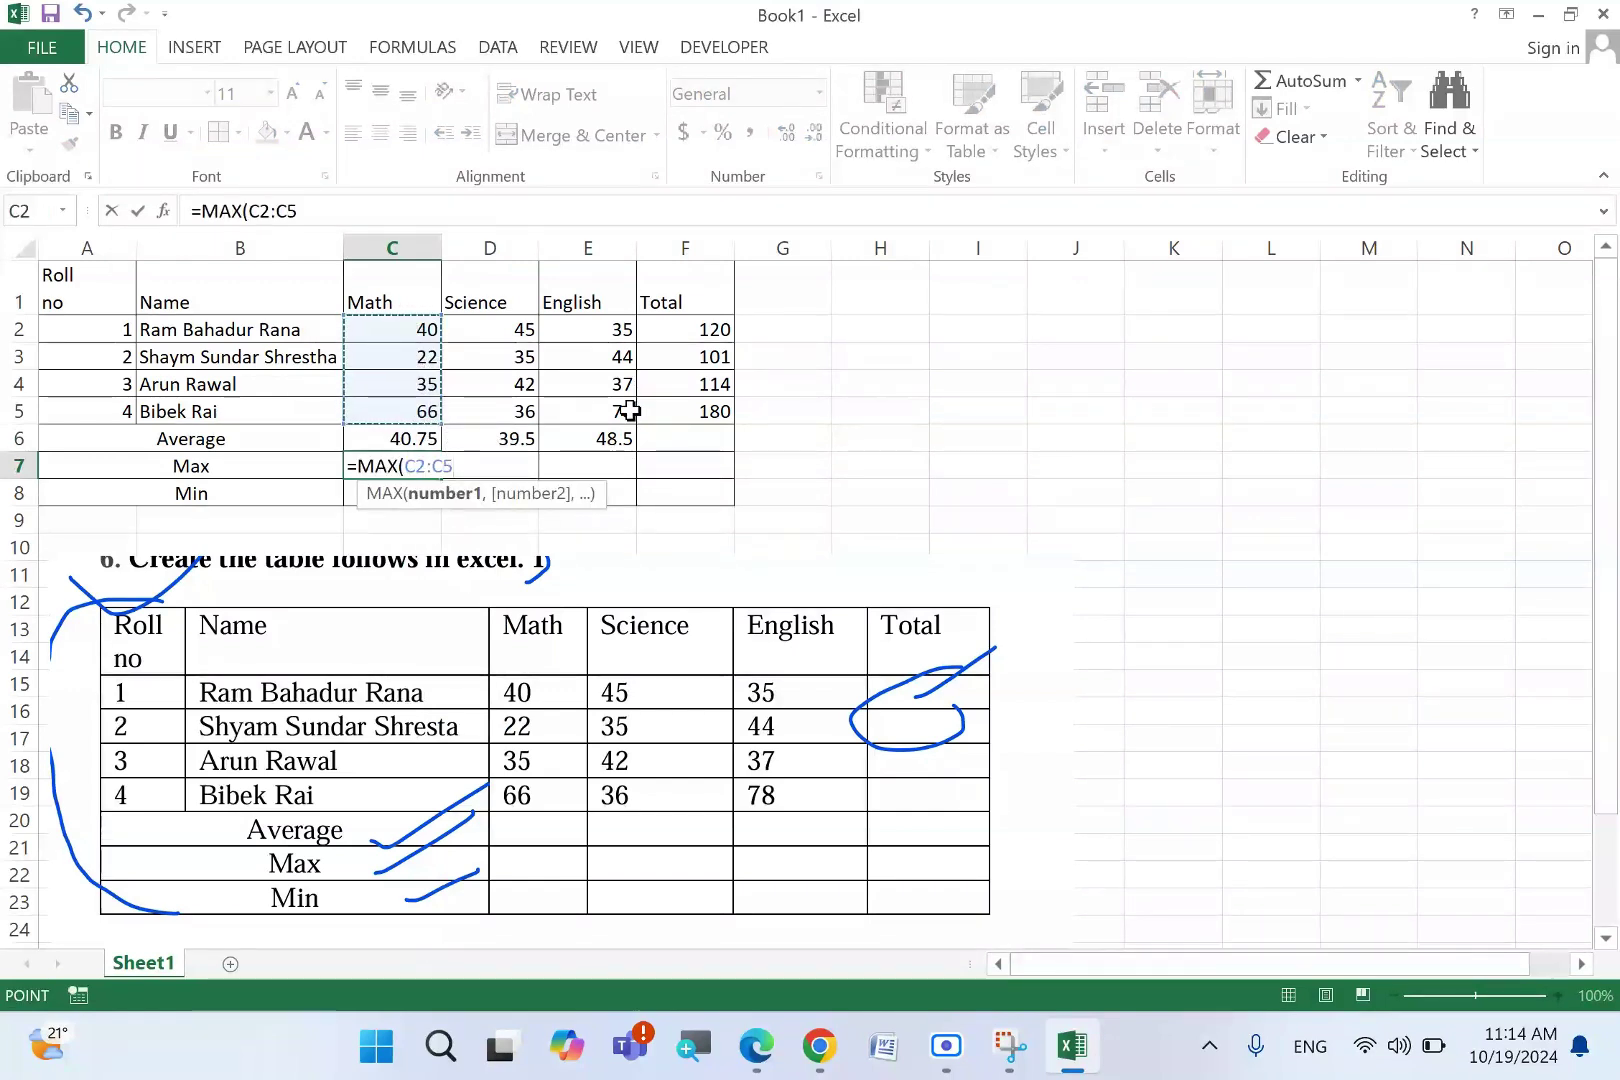
pyautogui.write(')')
pyautogui.press('Return')
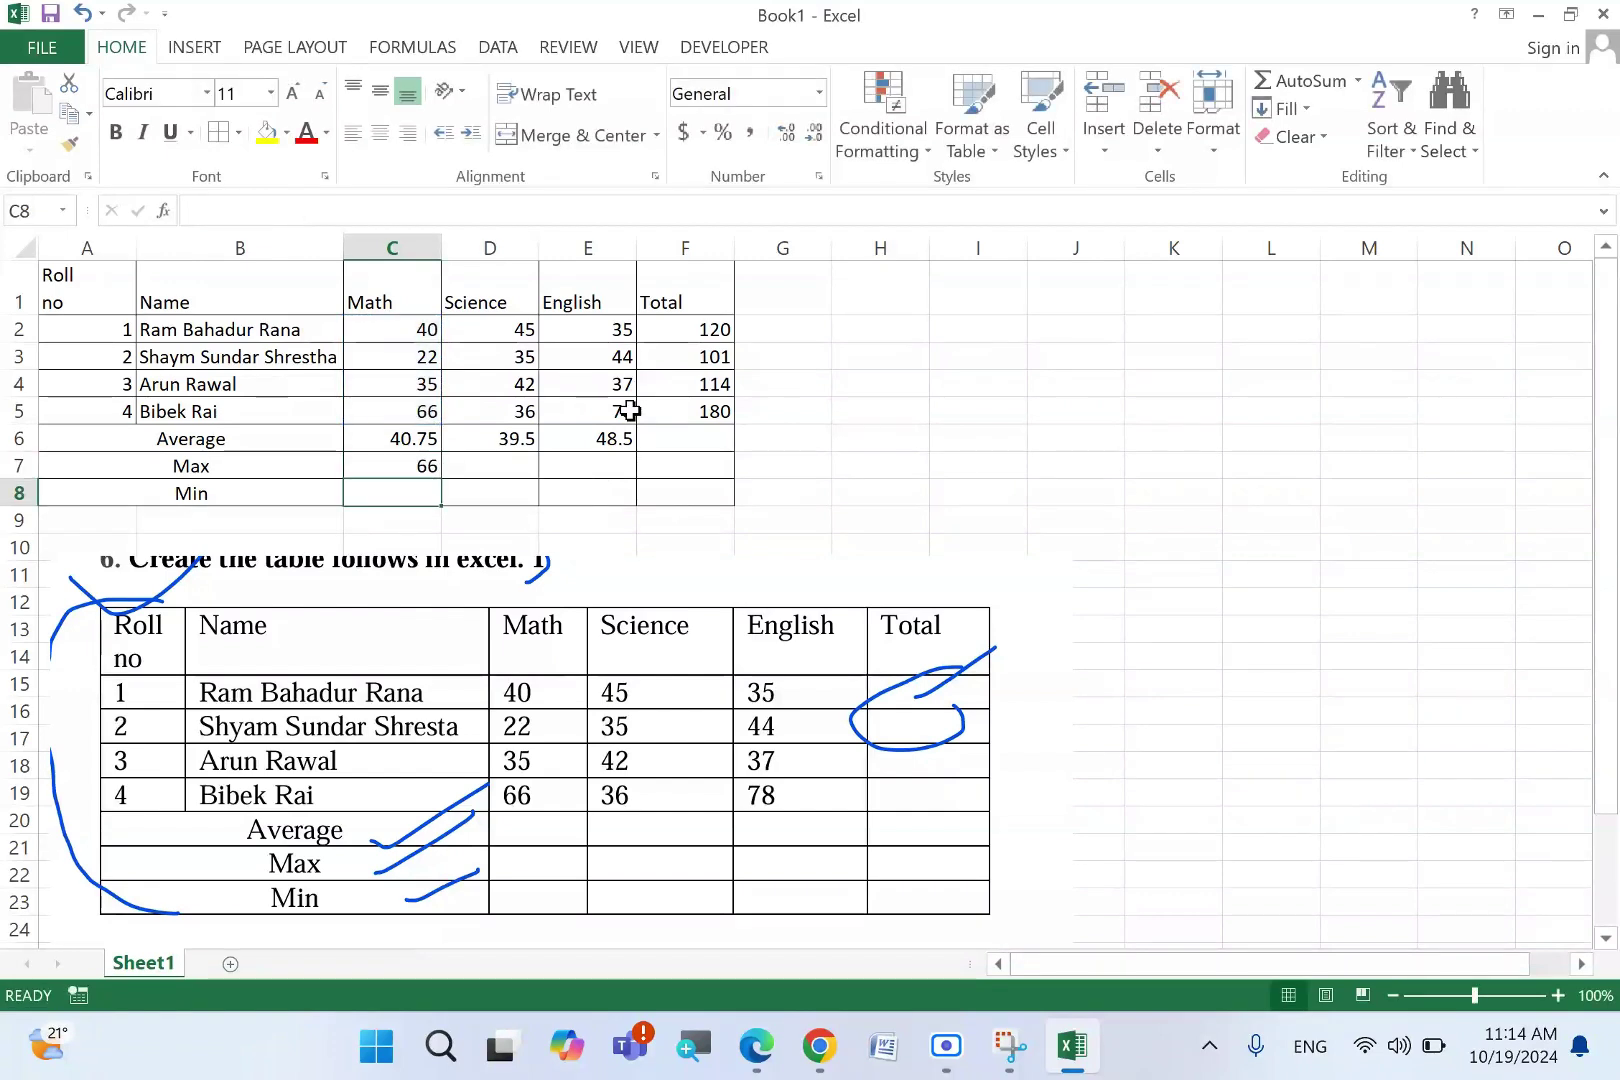
# - Fill the MAX formula across to E7 for 45 and 78, undoing an accidental copy into C8
pyautogui.click(386, 470)
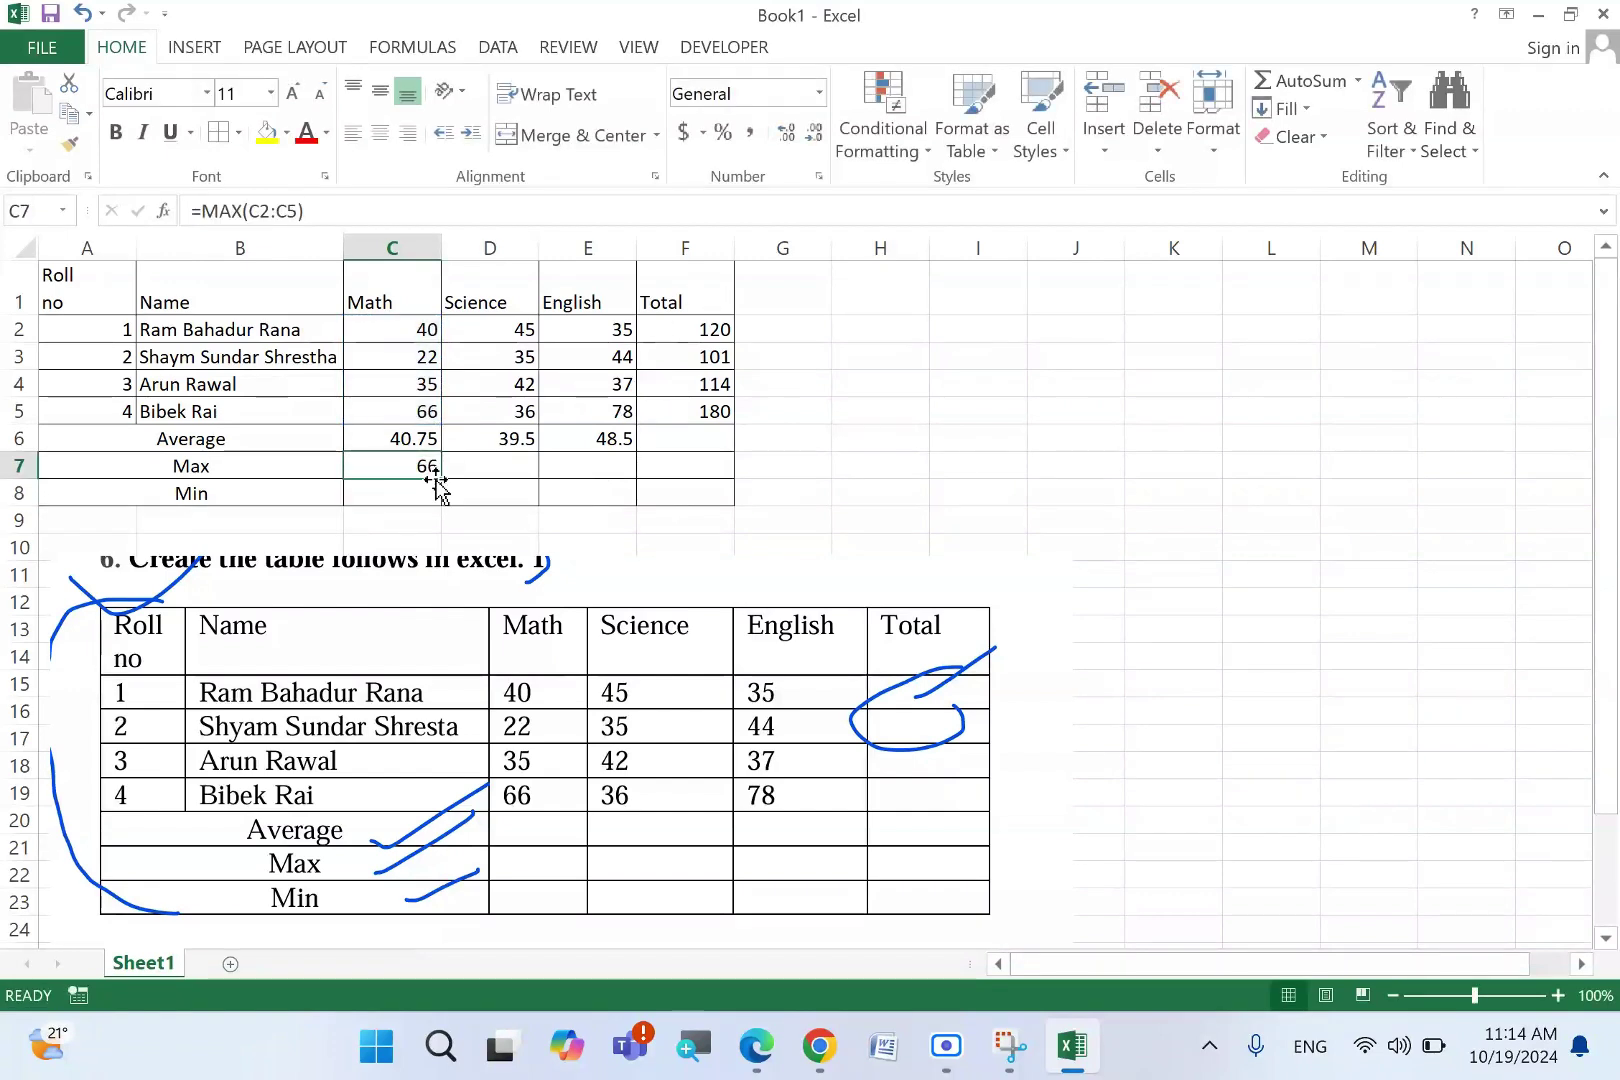
pyautogui.moveTo(444, 484); pyautogui.dragTo(444, 500)
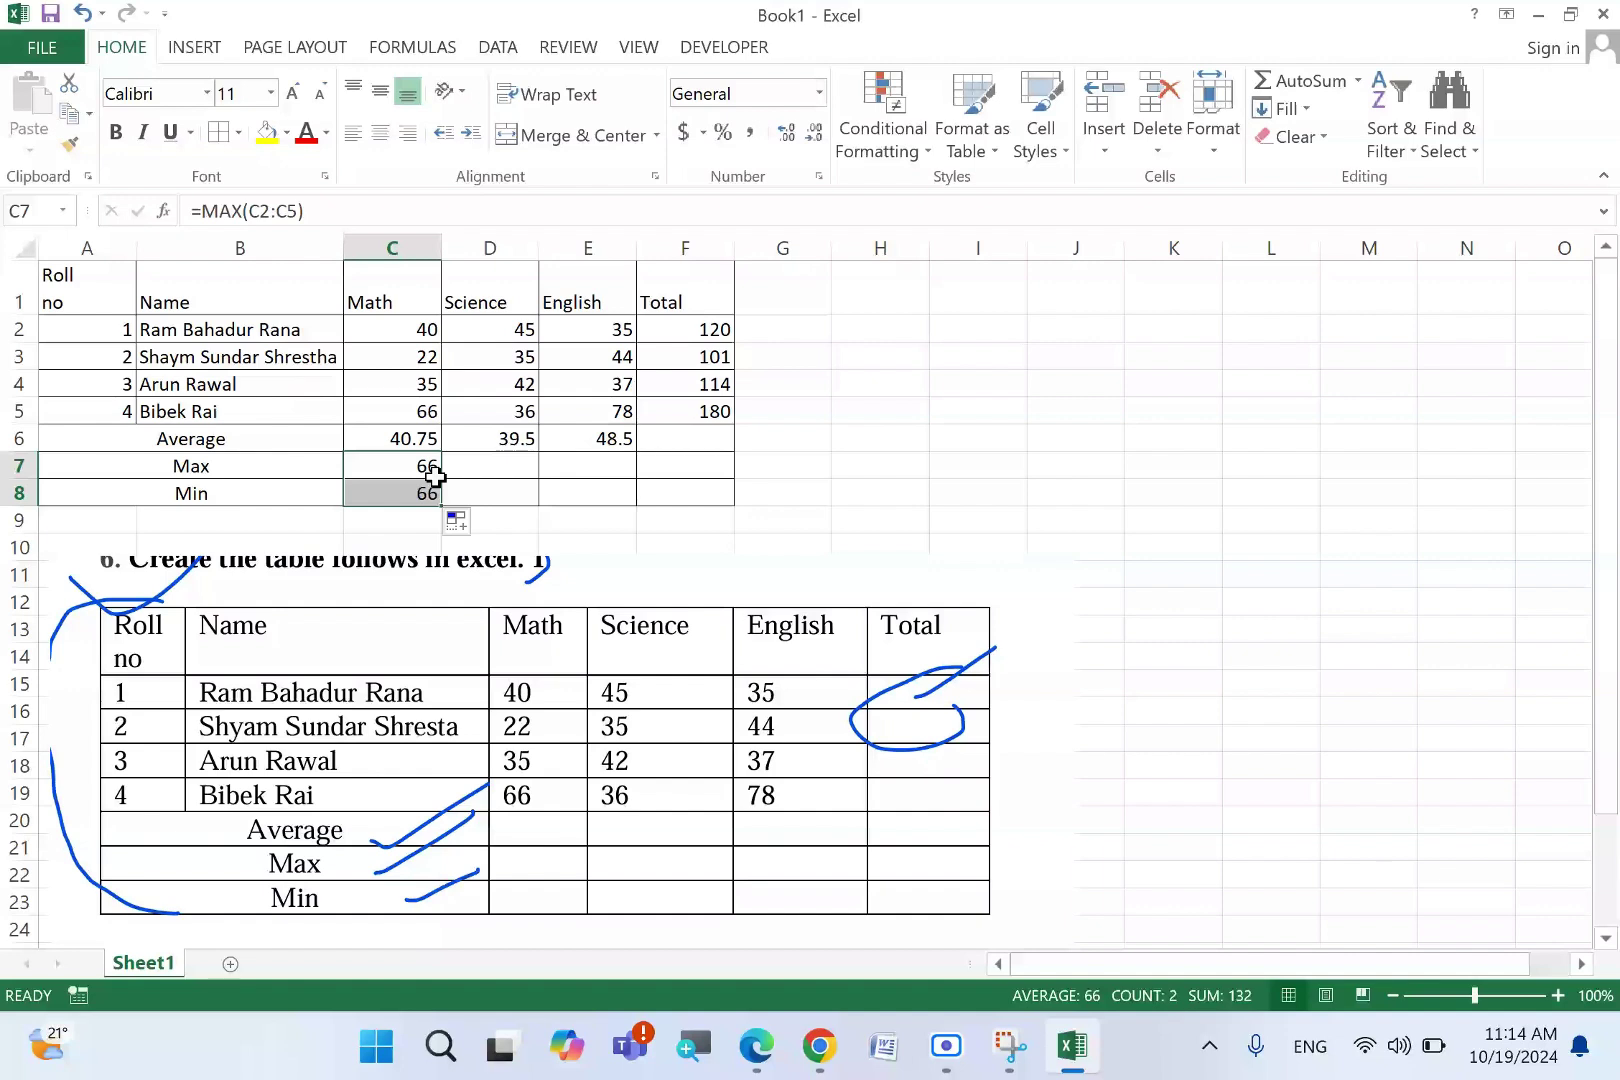
pyautogui.hotkey('ctrl', 'z')
pyautogui.moveTo(444, 482); pyautogui.dragTo(630, 468)
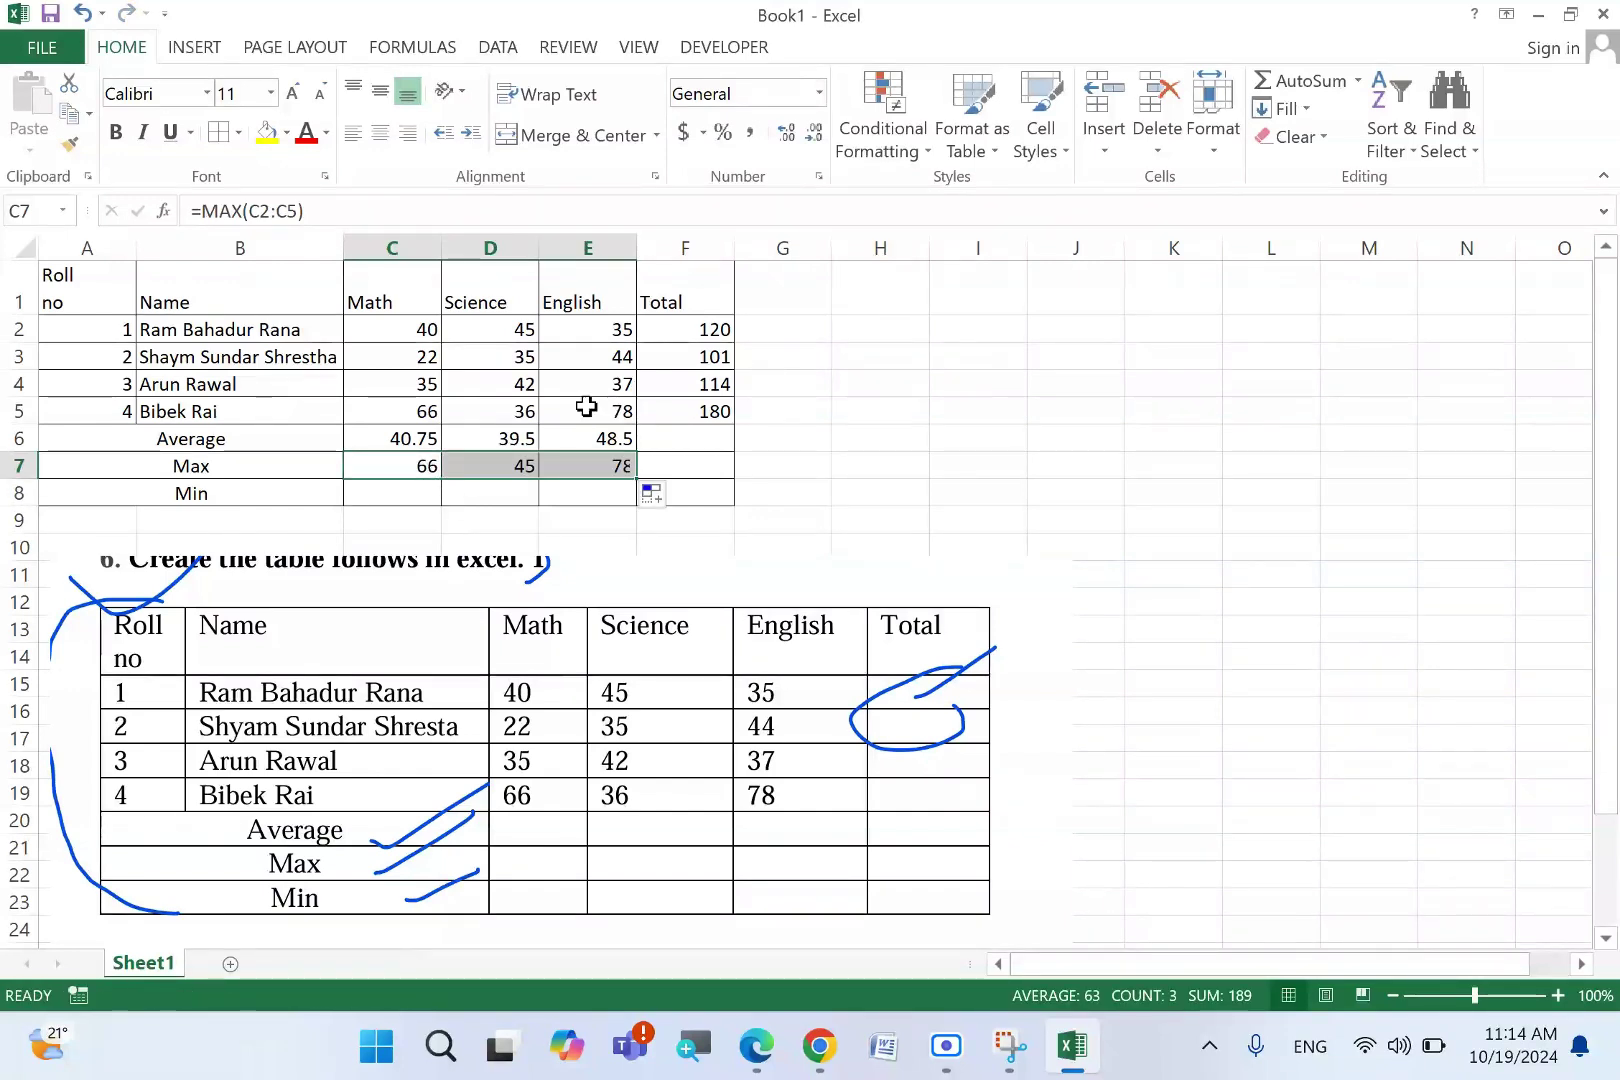
pyautogui.click(381, 497)
# - Enter =MIN(C2:C5) in C8 for the lowest Math mark
pyautogui.write('=min')
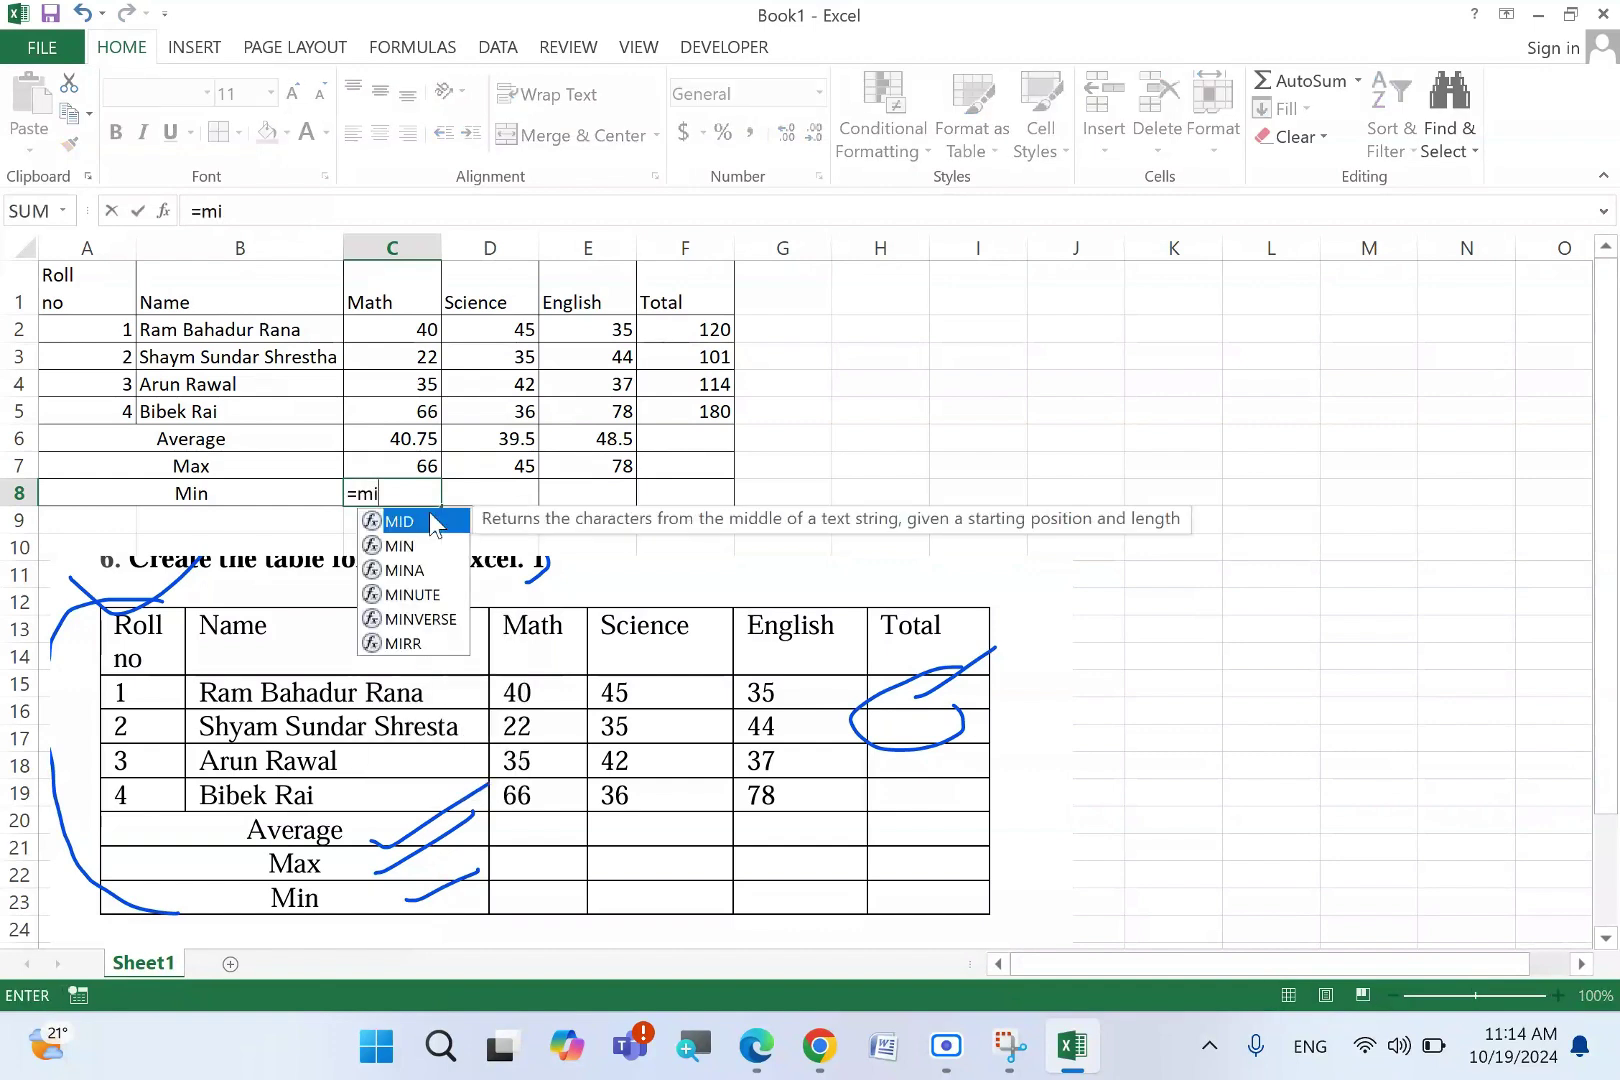
pyautogui.press('Tab')
pyautogui.moveTo(408, 334); pyautogui.dragTo(423, 414)
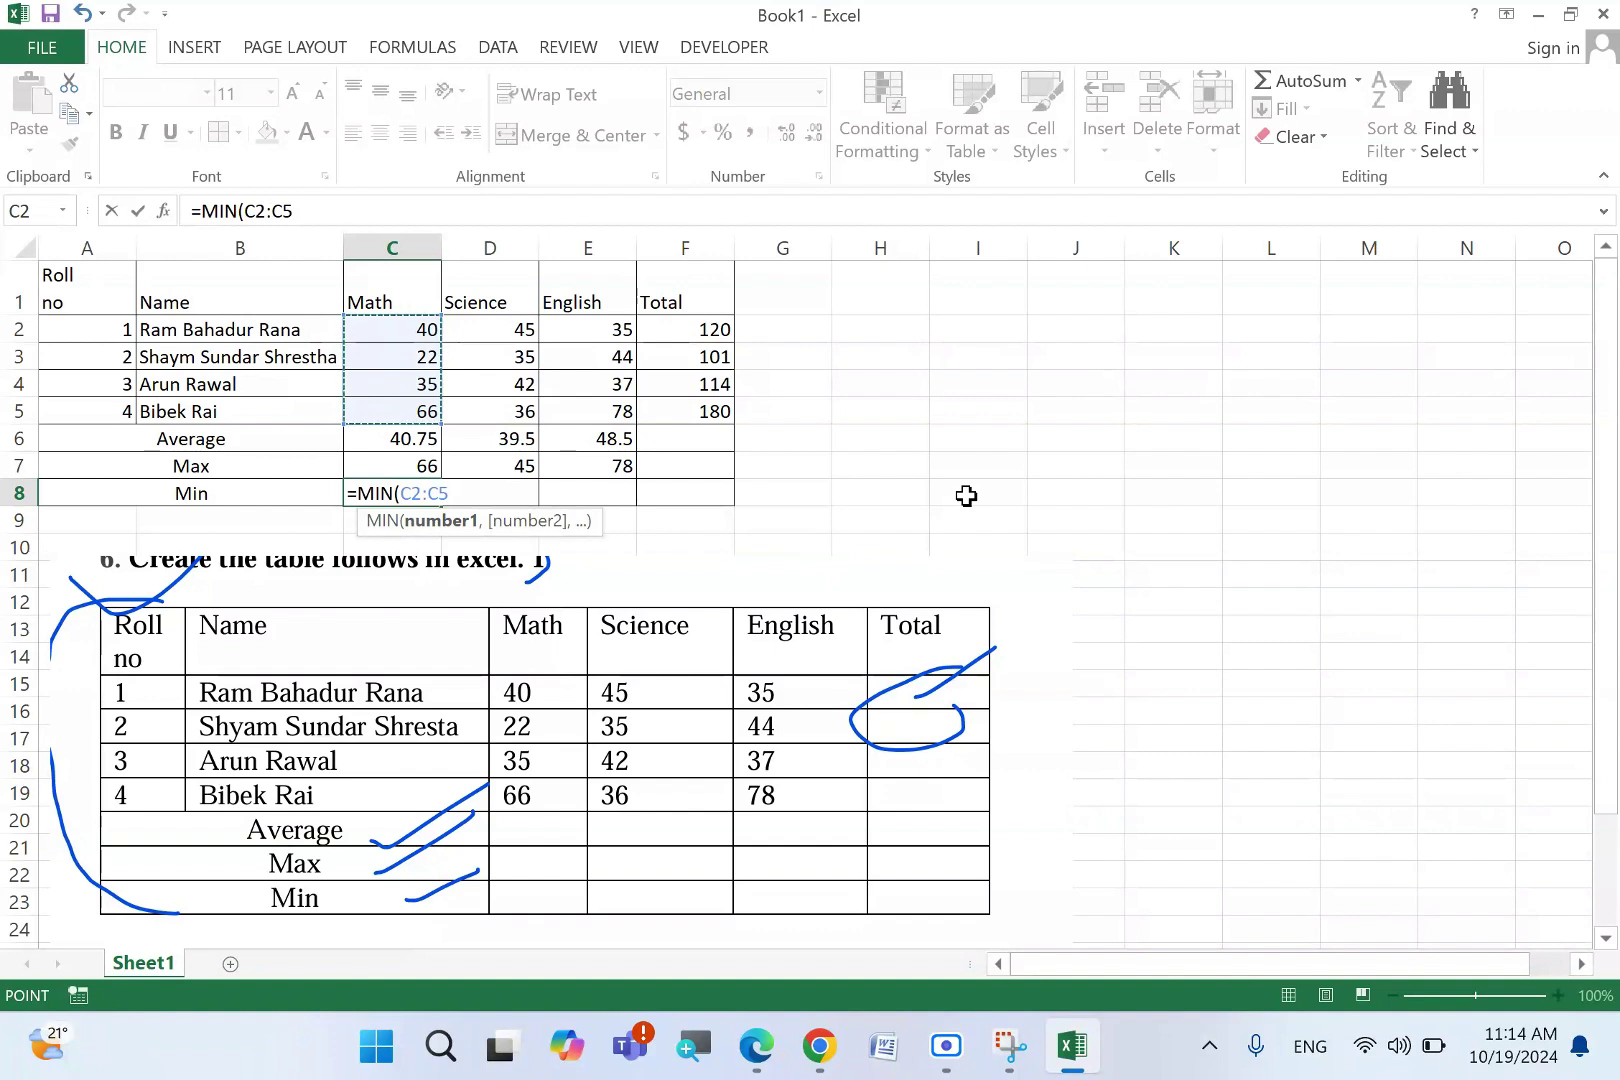
pyautogui.write(')')
pyautogui.press('Return')
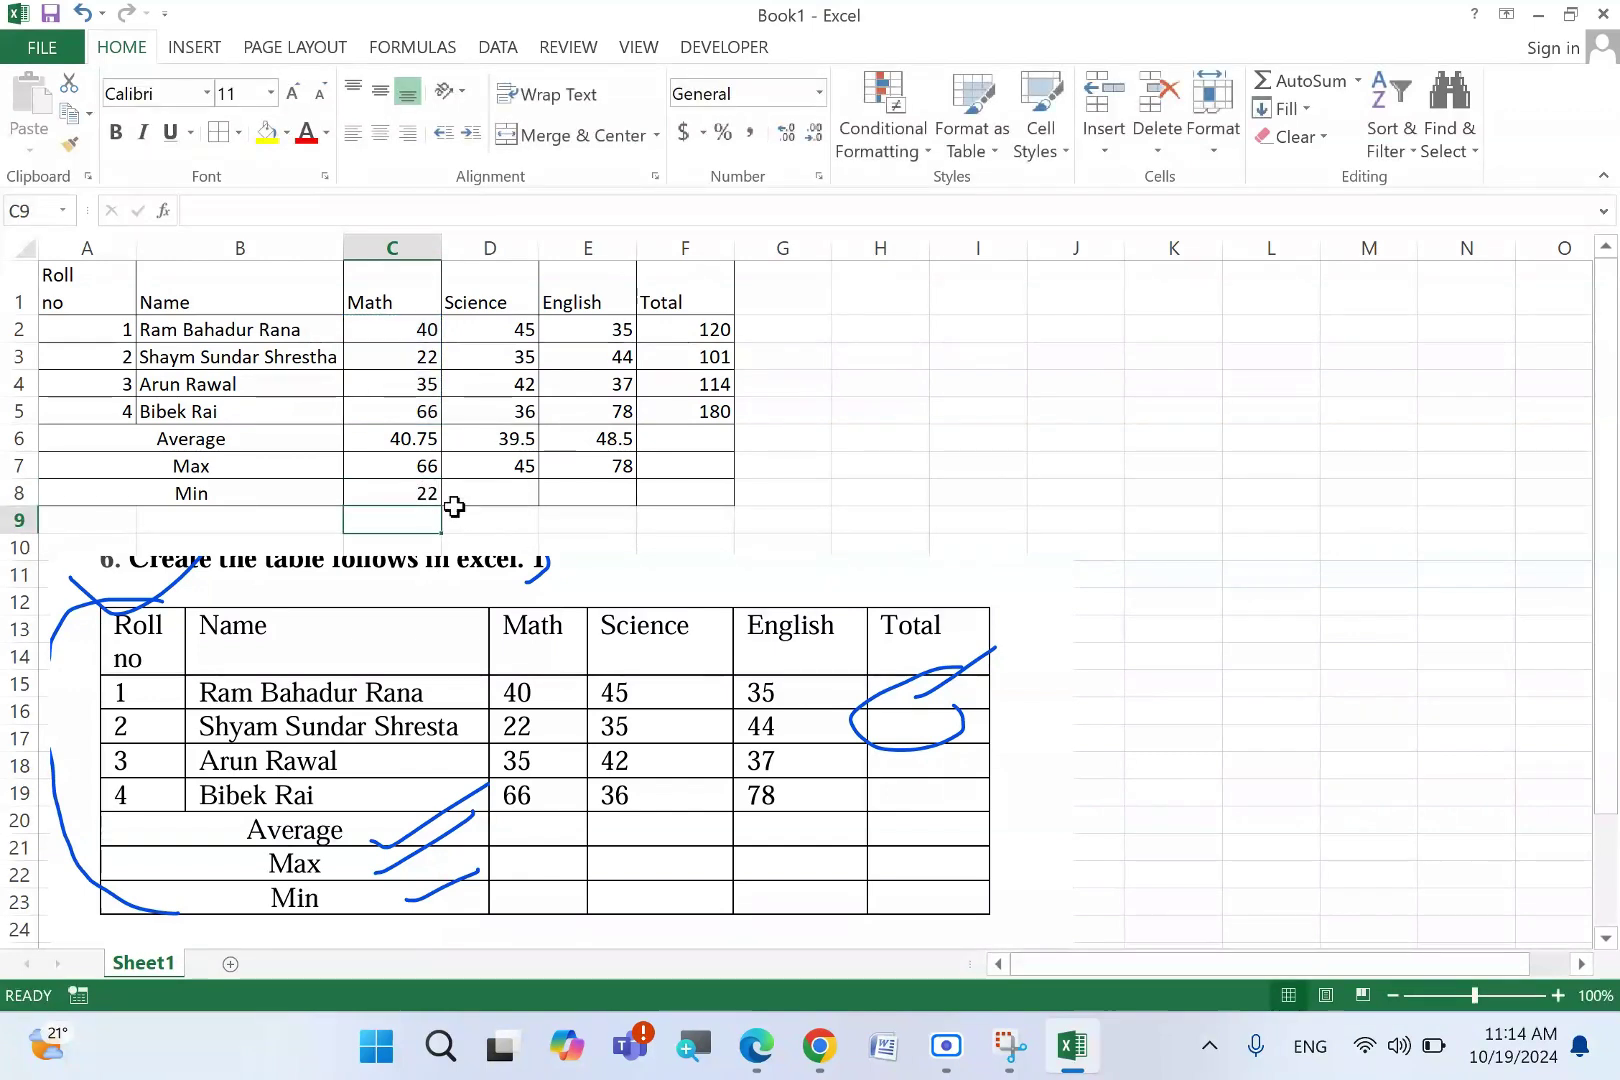
# - Fill the MIN formula across to E8, showing 22, 35 and 35
pyautogui.click(430, 495)
pyautogui.moveTo(447, 512); pyautogui.dragTo(640, 500)
pyautogui.click(767, 455)
# - Select the marks table A1:F8, then close Excel with Don't Save
pyautogui.moveTo(100, 292); pyautogui.dragTo(689, 498)
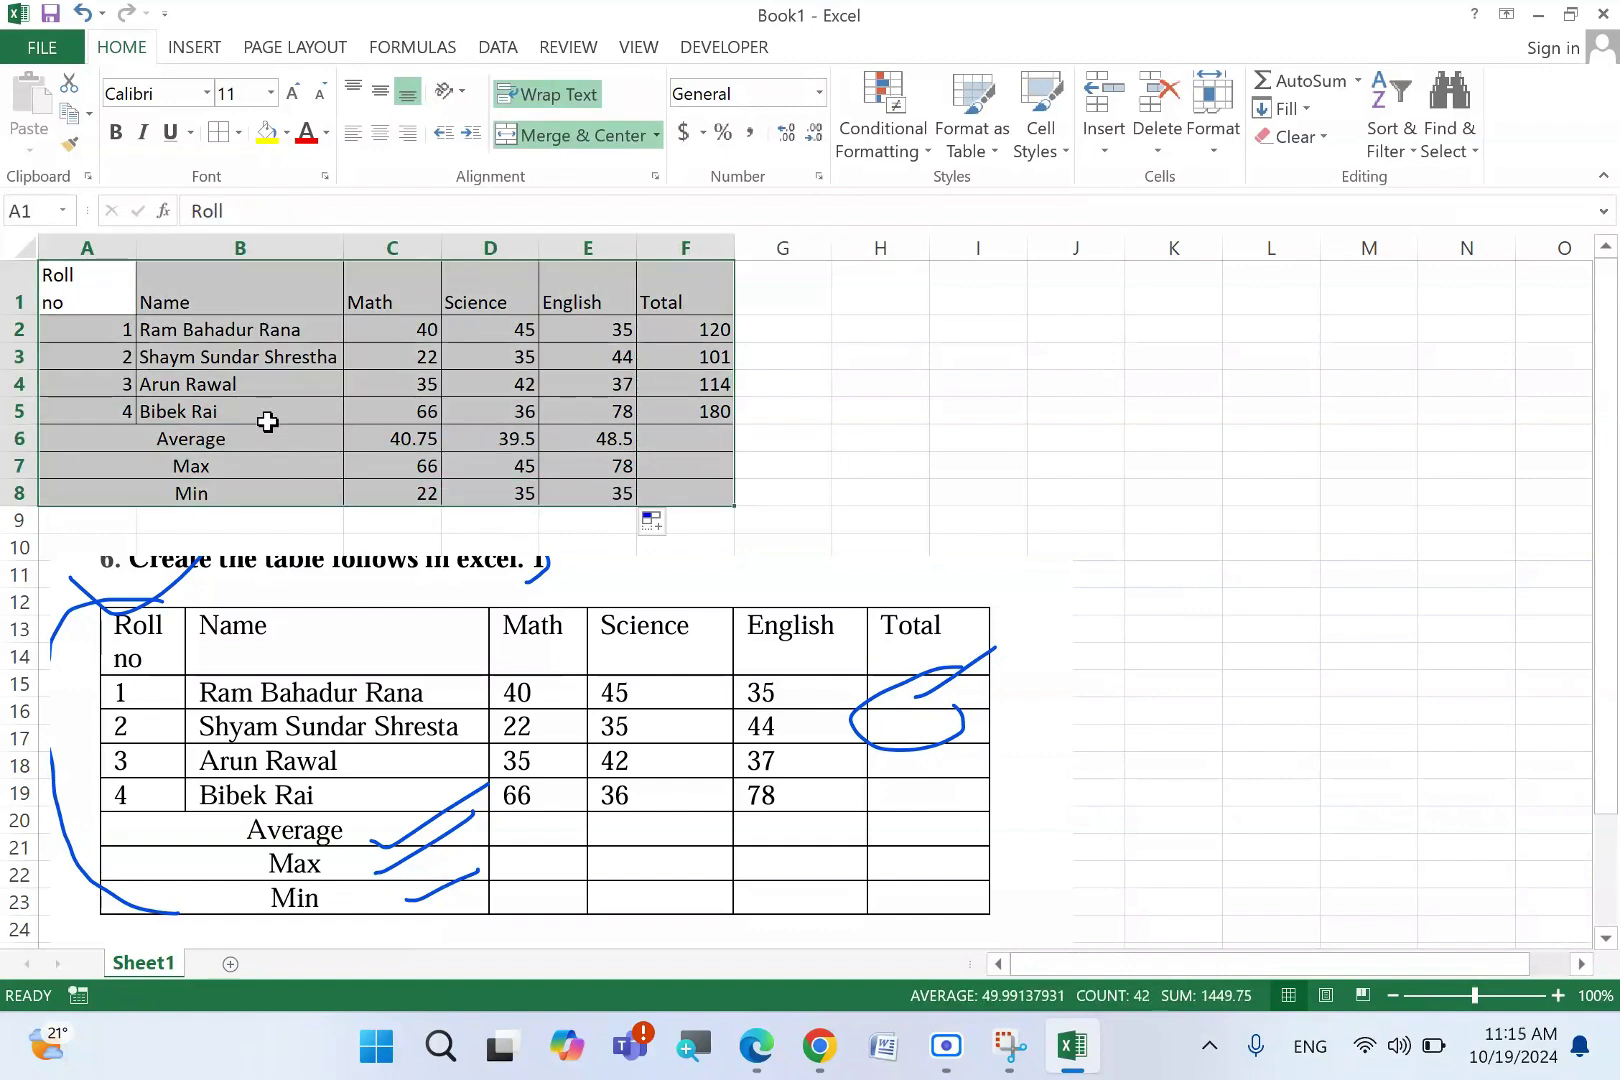
pyautogui.click(92, 282)
pyautogui.moveTo(92, 282); pyautogui.dragTo(661, 484)
pyautogui.click(927, 464)
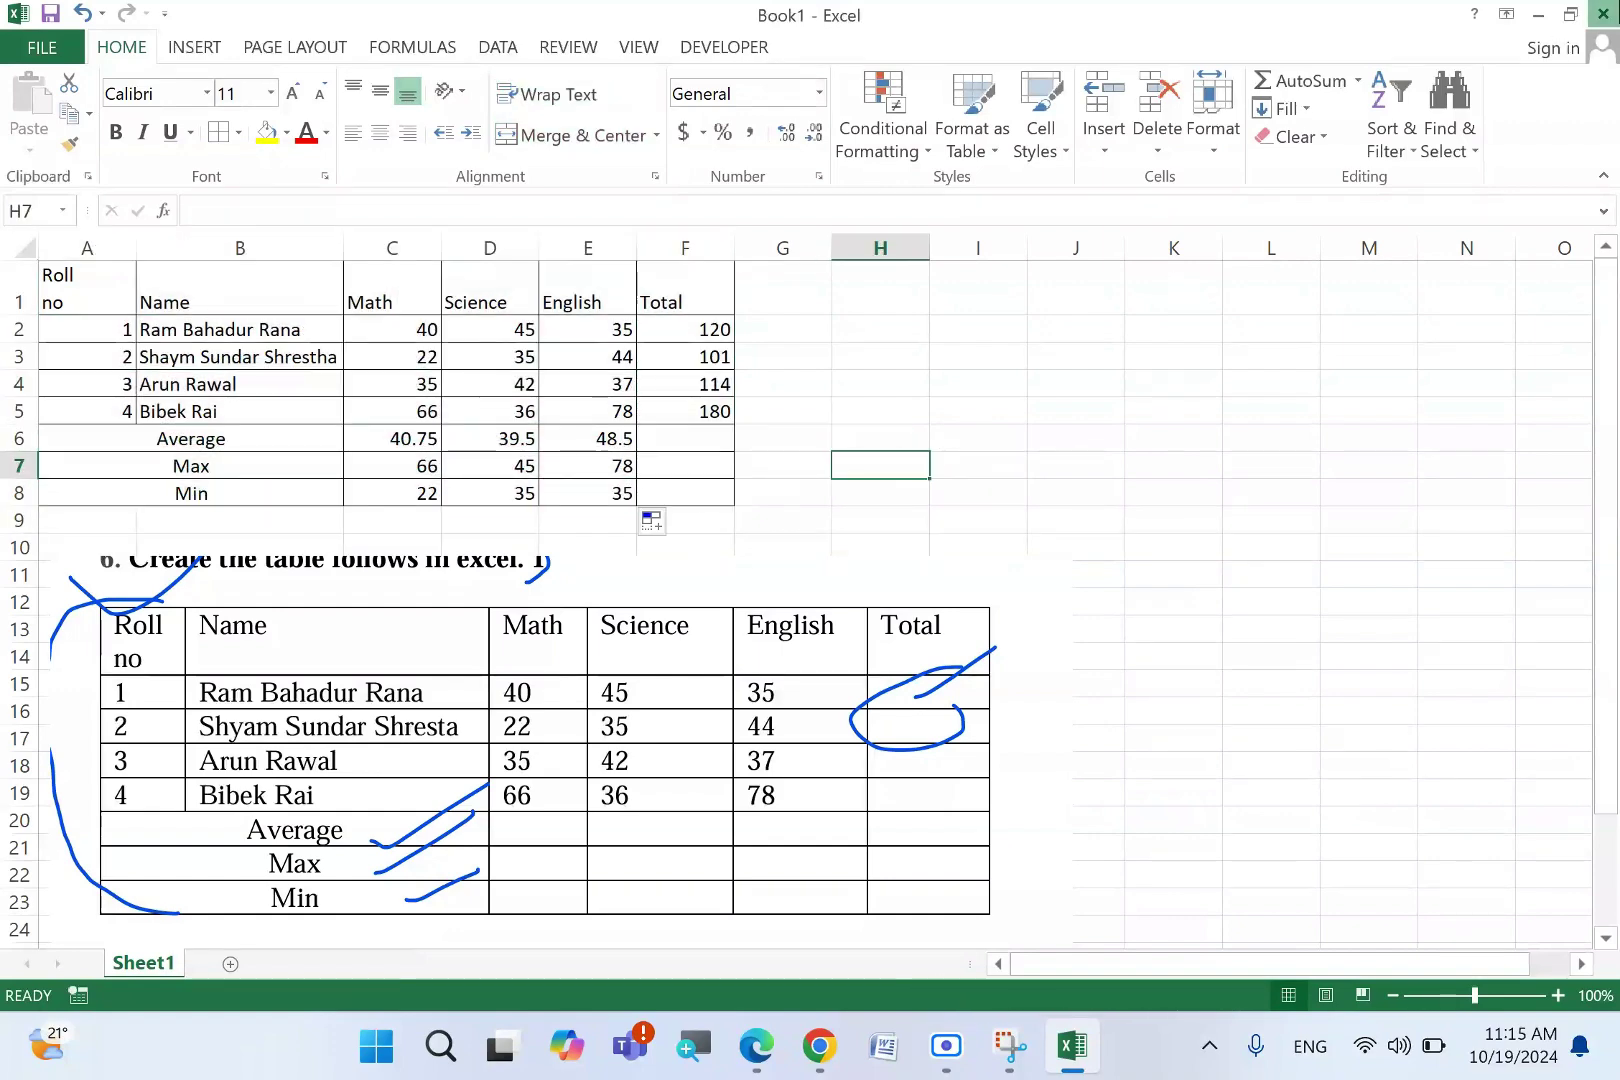
pyautogui.click(1603, 14)
pyautogui.click(798, 553)
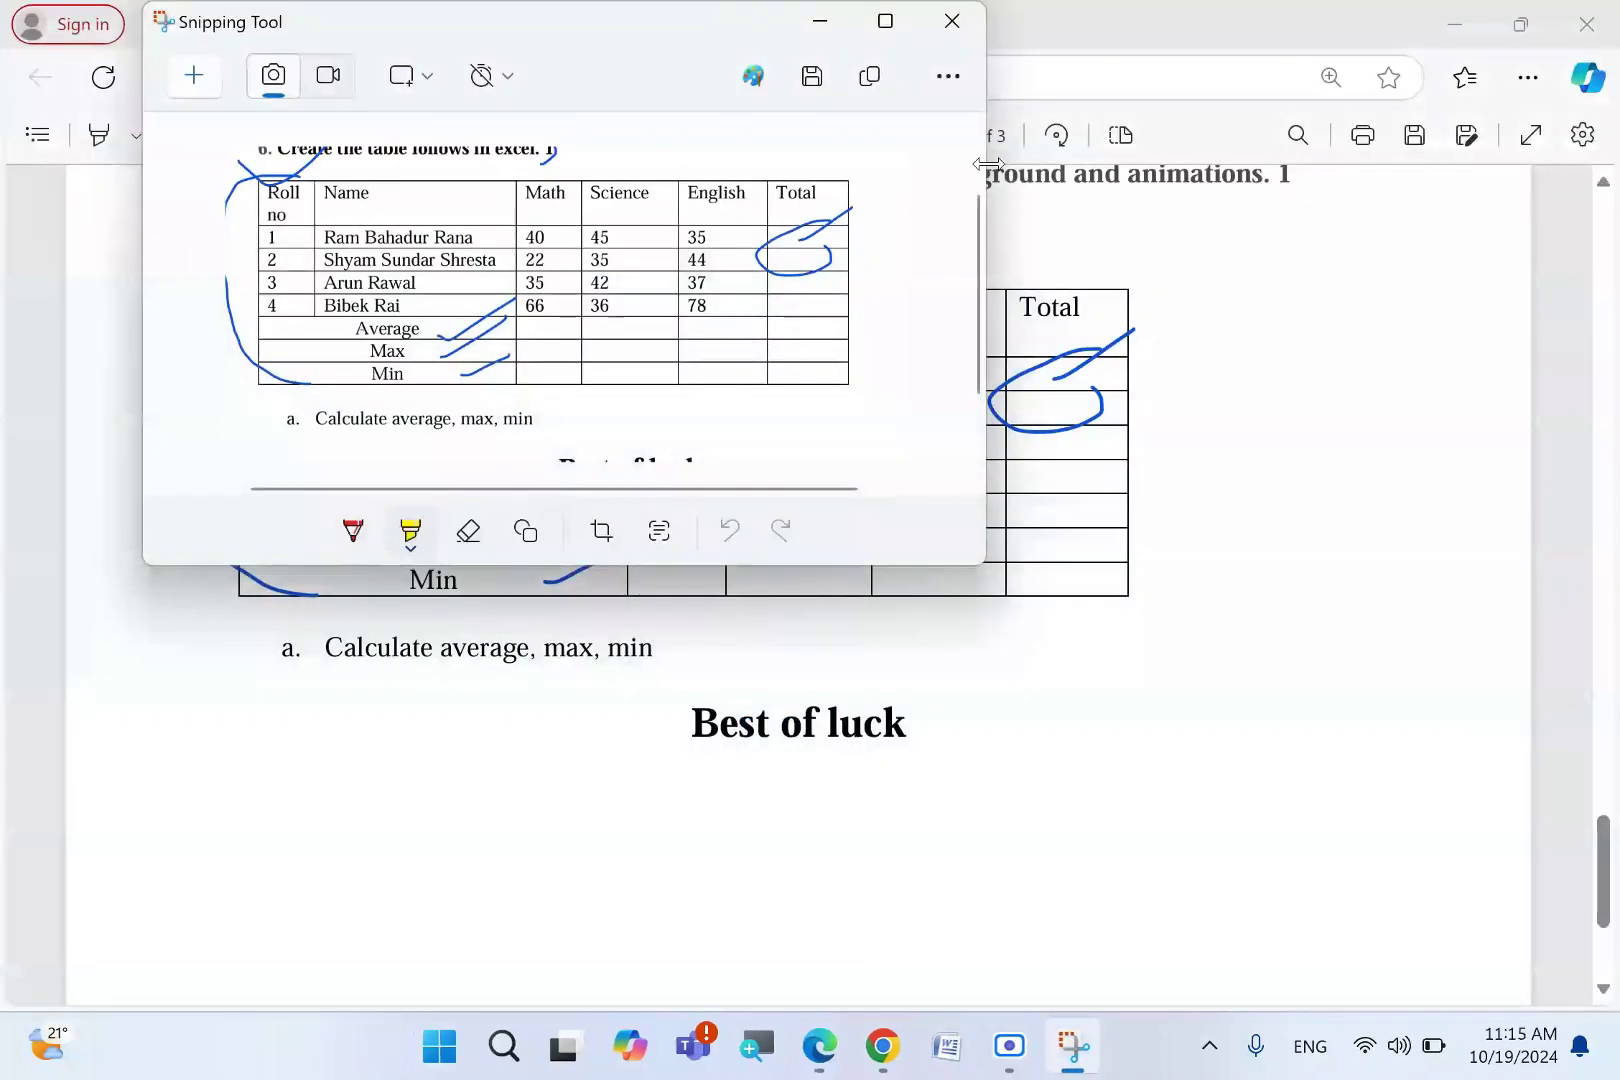
# - Close Snipping Tool, minimize Edge, and open the roll-number folder from the desktop
pyautogui.click(961, 50)
pyautogui.click(951, 22)
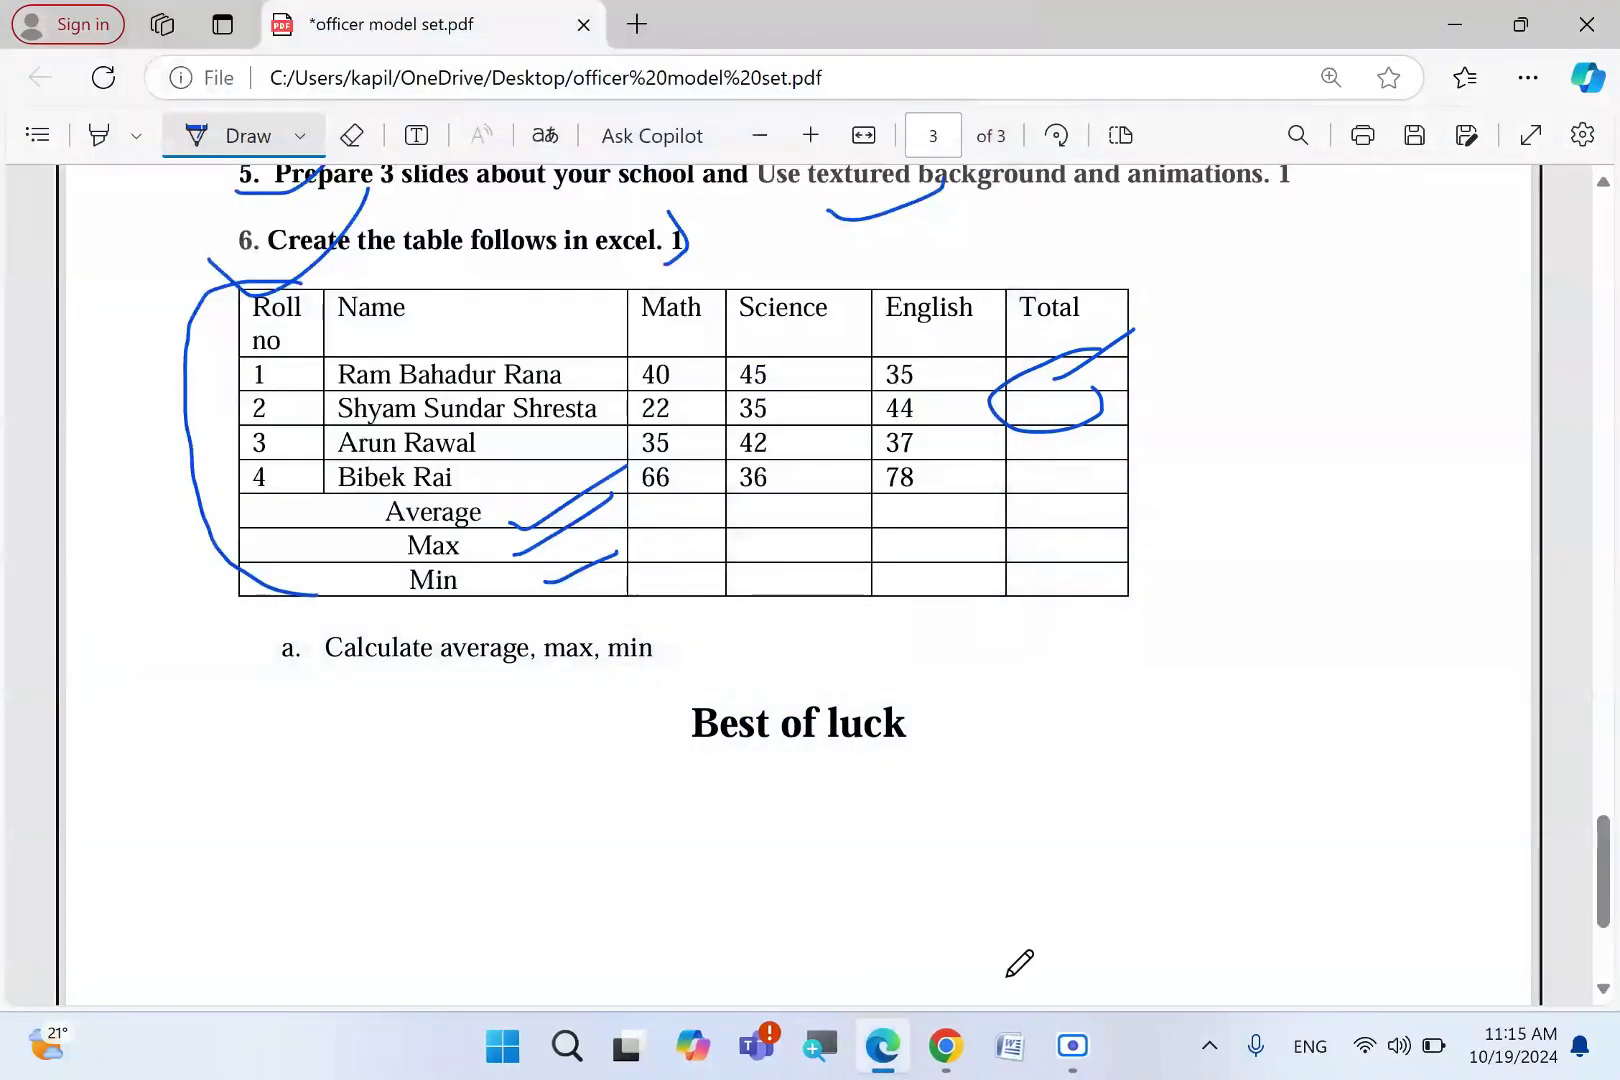
pyautogui.click(1475, 12)
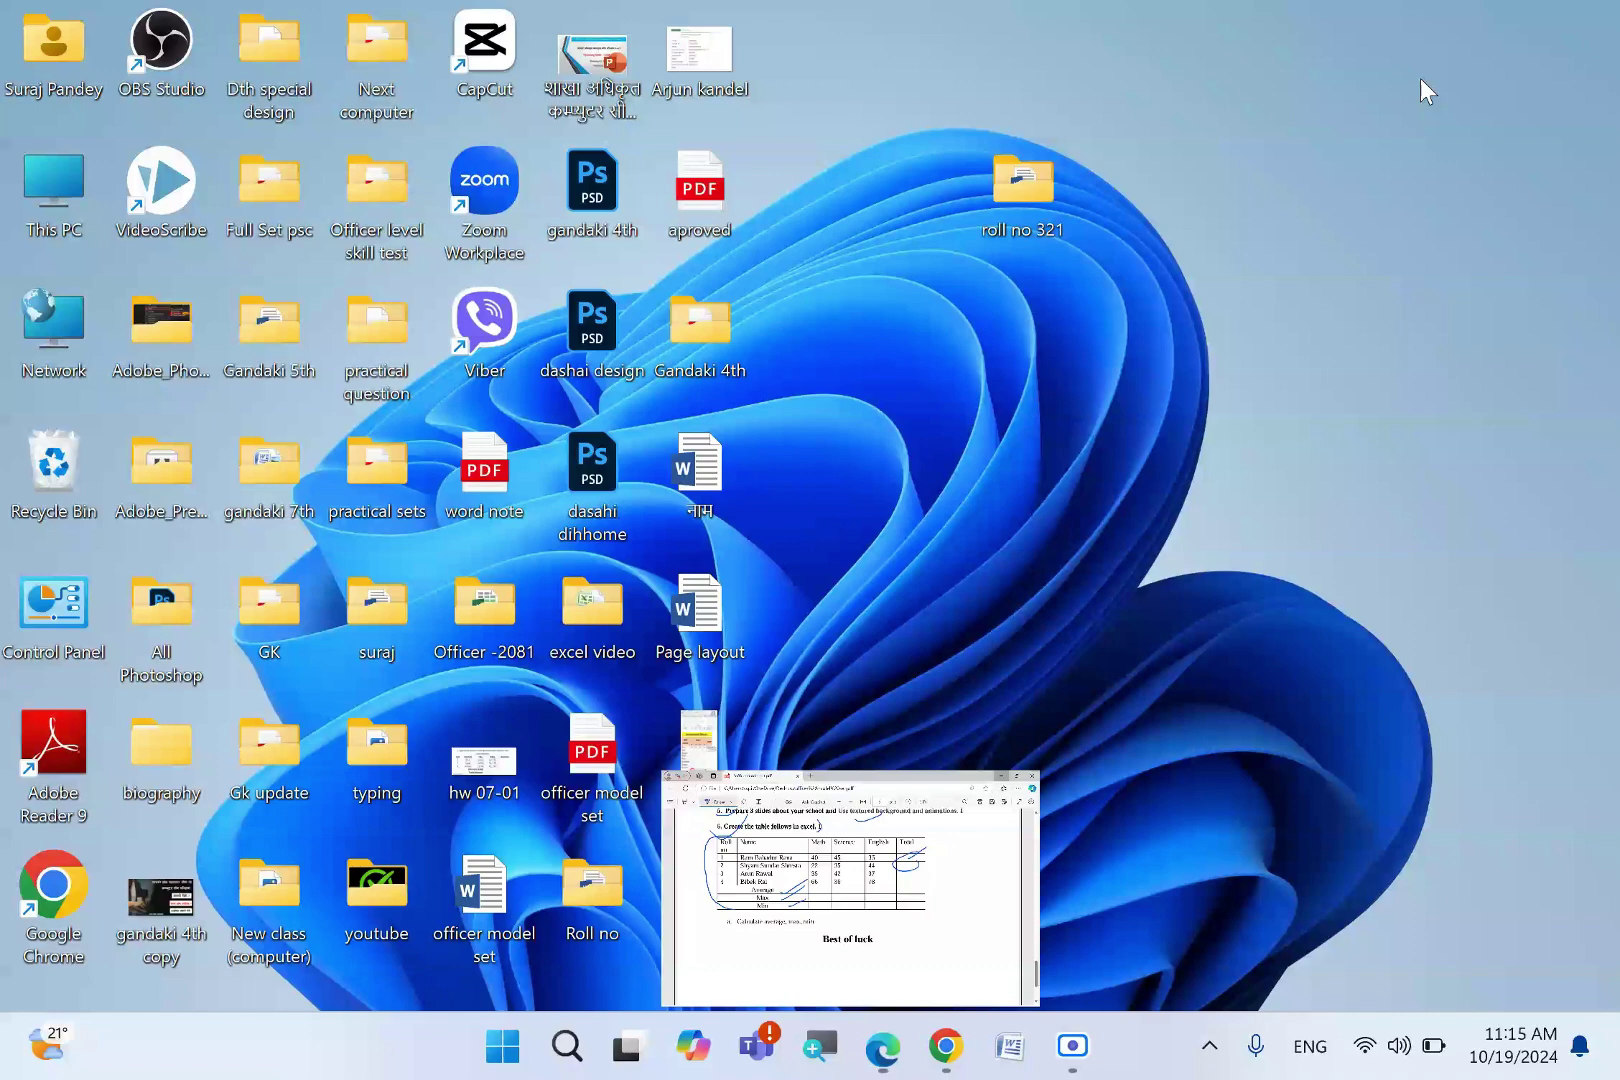
pyautogui.doubleClick(1064, 182)
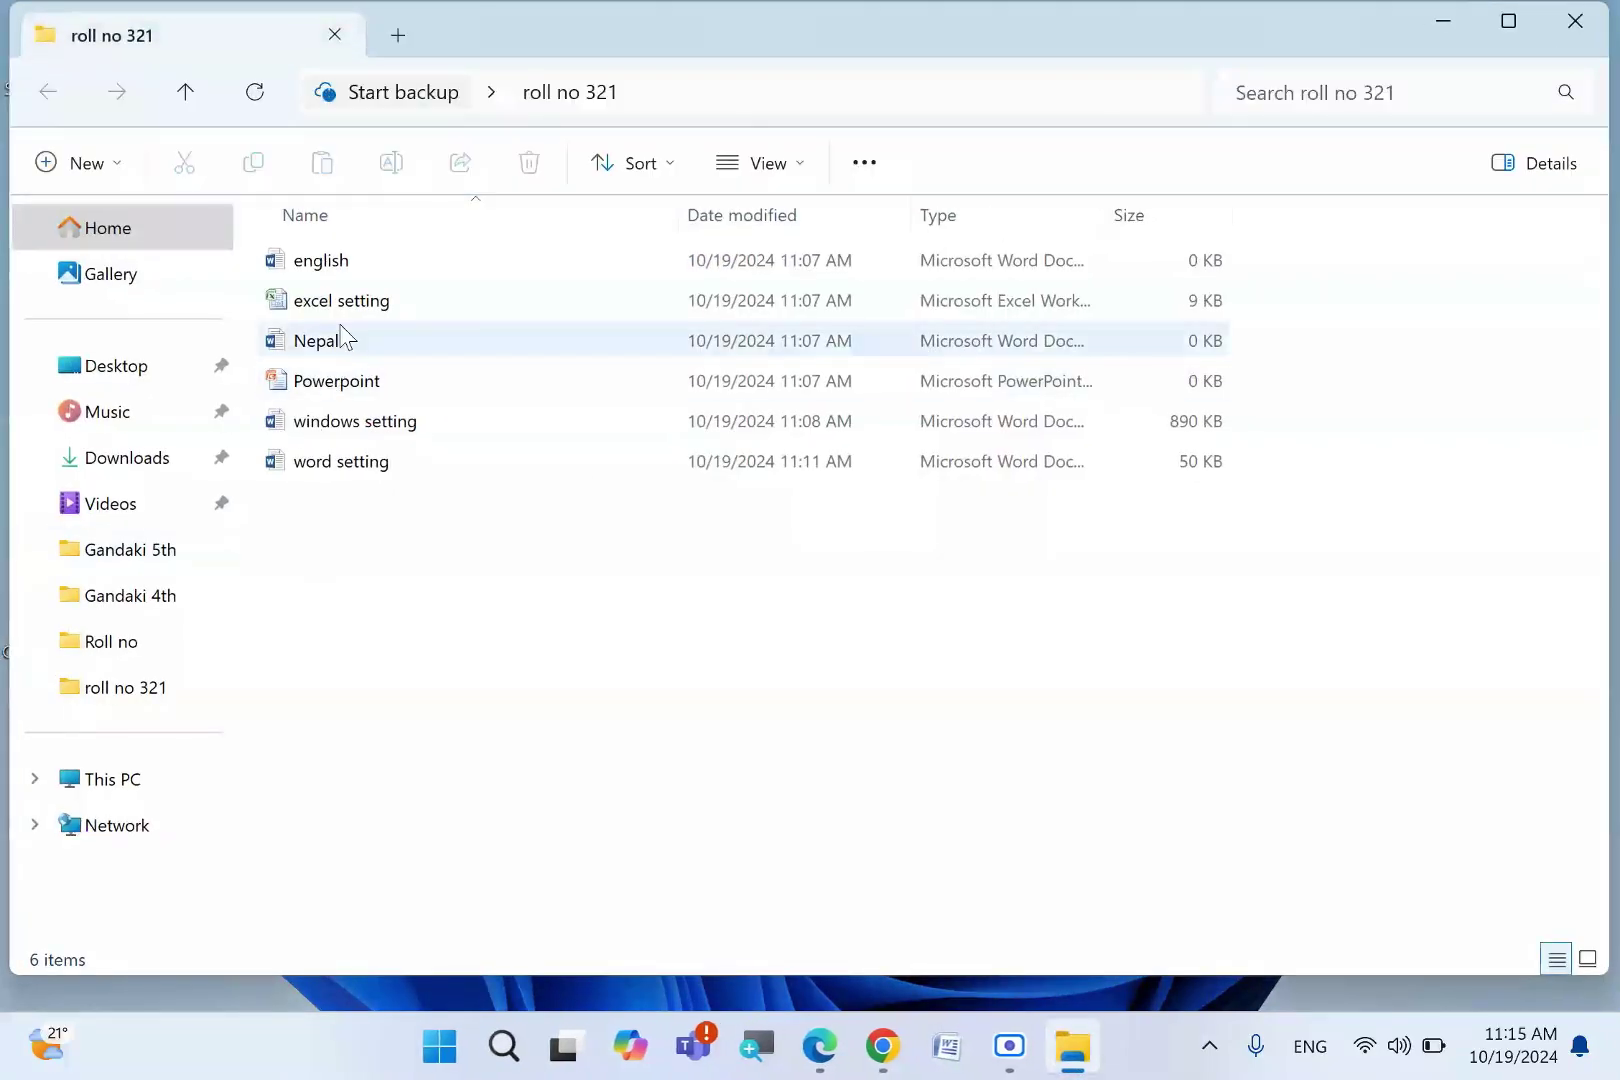
# - Open the 'excel setting' workbook, select cells C2:K24, and close it again
pyautogui.click(347, 305)
pyautogui.doubleClick(347, 305)
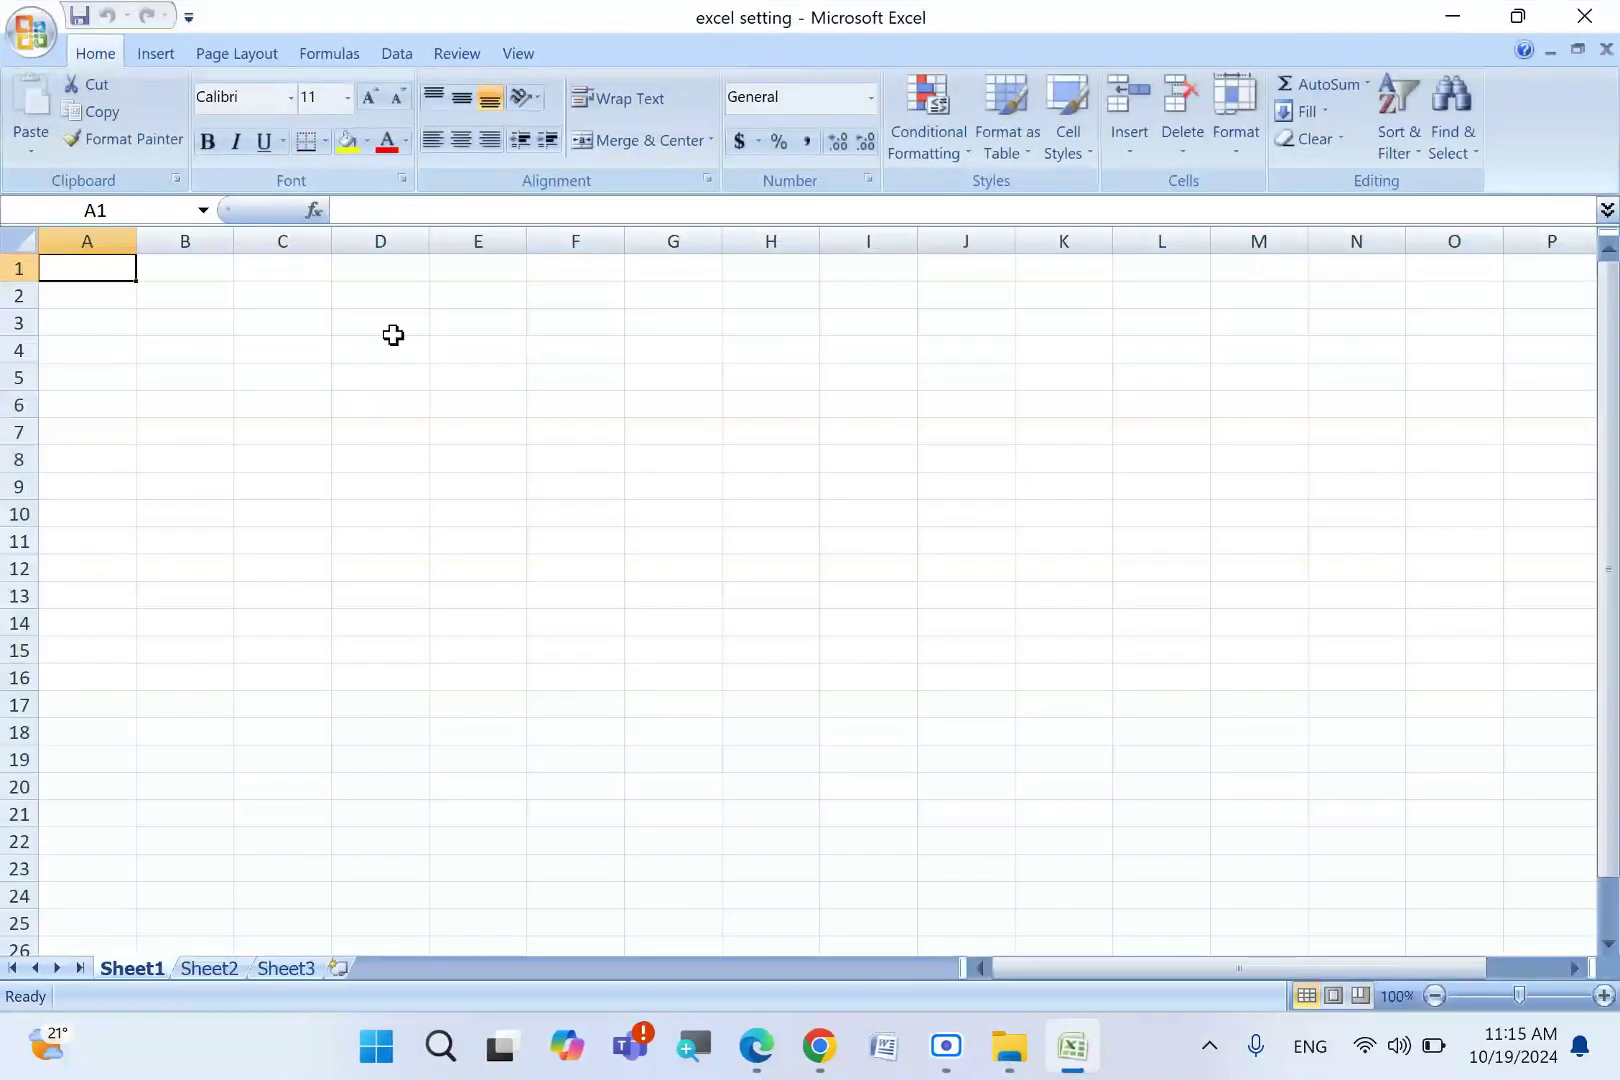
pyautogui.click(355, 298)
pyautogui.moveTo(306, 301); pyautogui.dragTo(1106, 881)
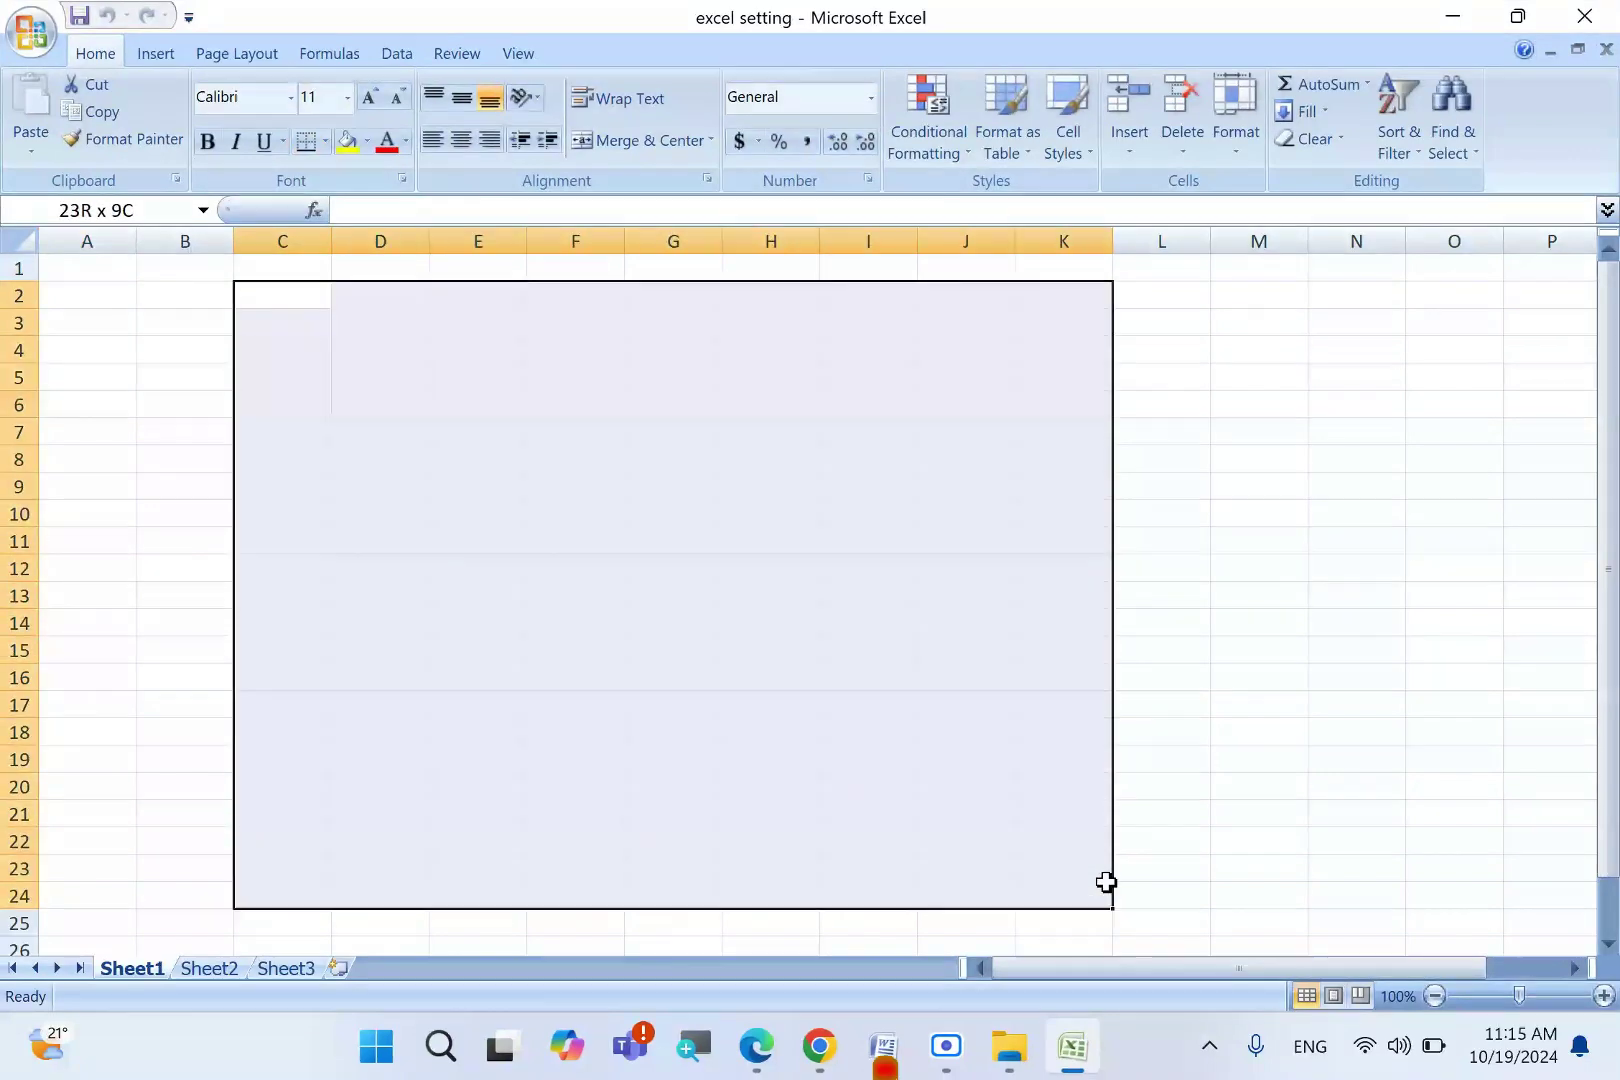
pyautogui.click(1584, 16)
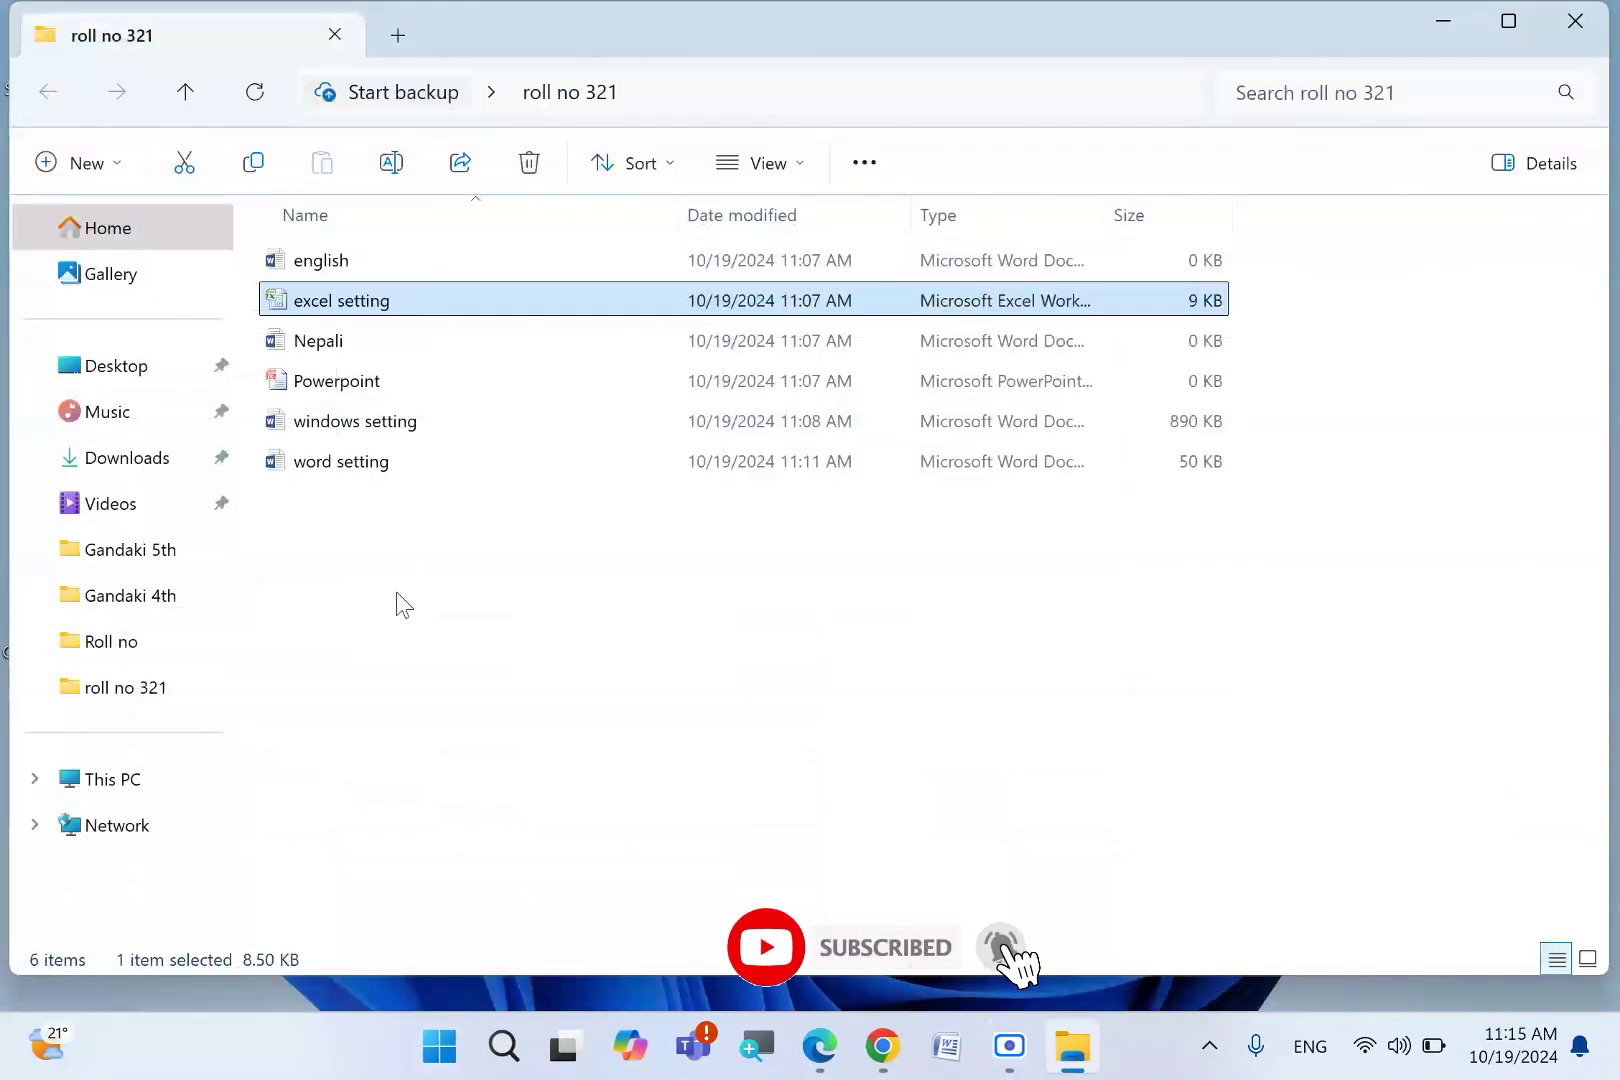
# - On the exam PDF, tick the textured background requirement and circle '3 slides' and 'about your school and'
pyautogui.click(815, 1050)
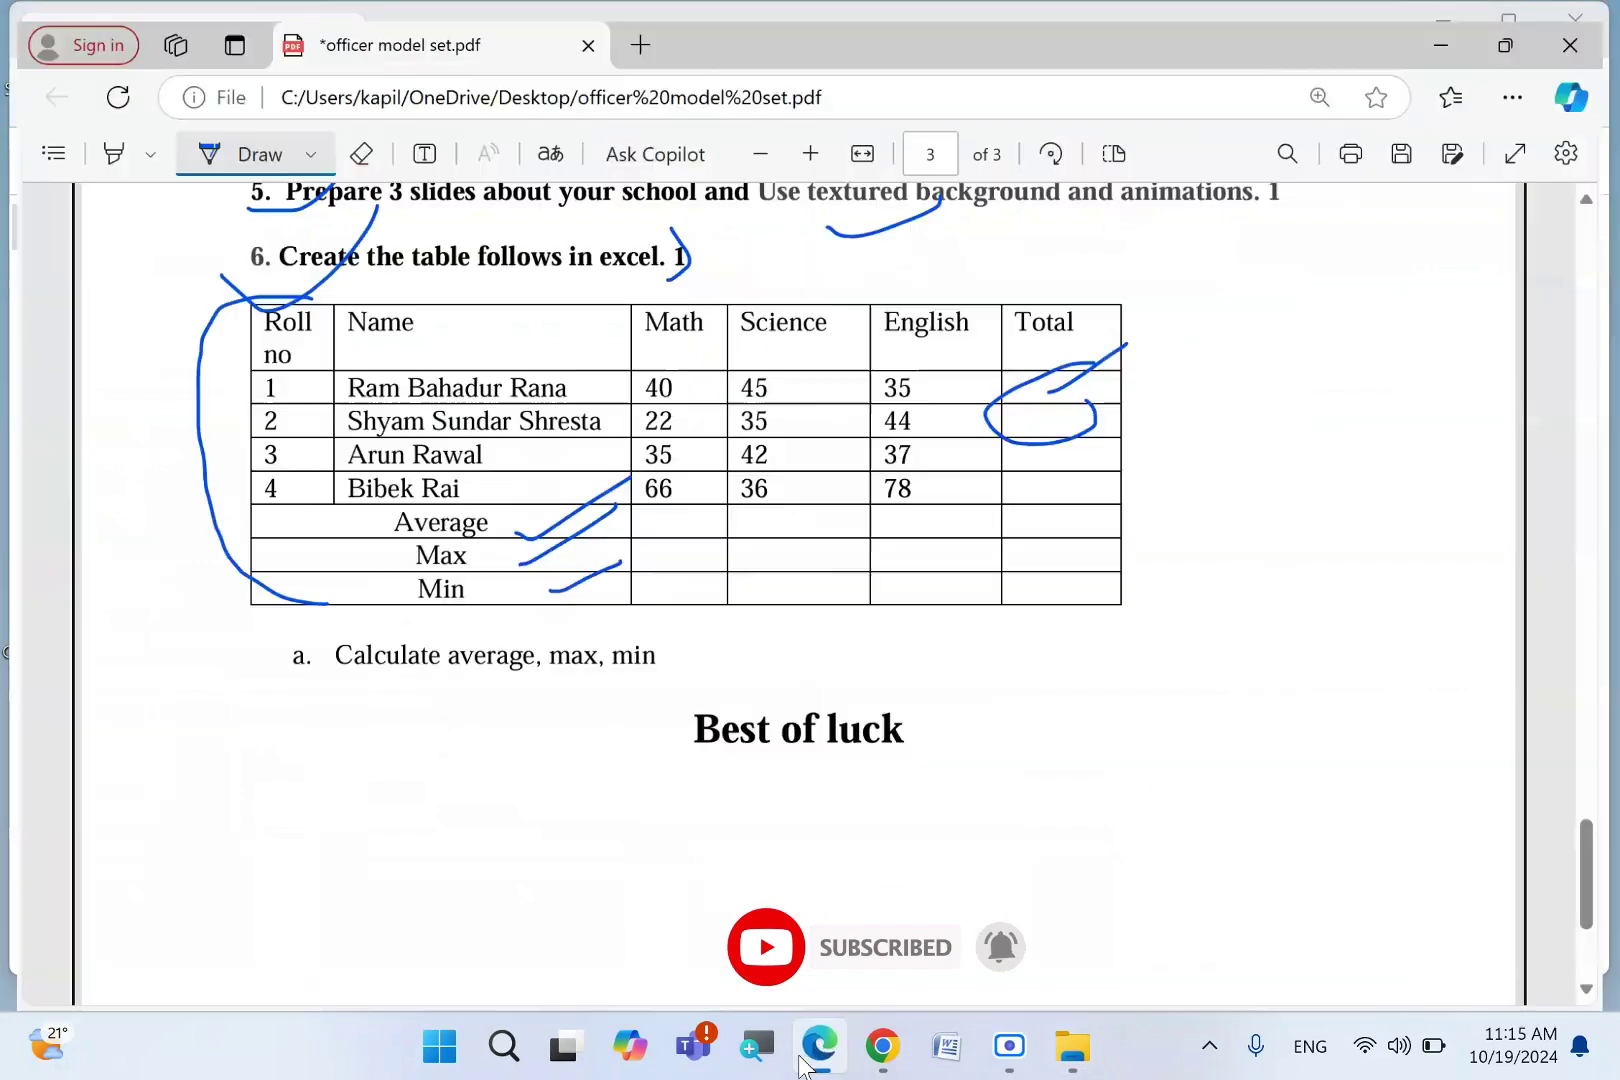
pyautogui.scroll(4, 365, 500)
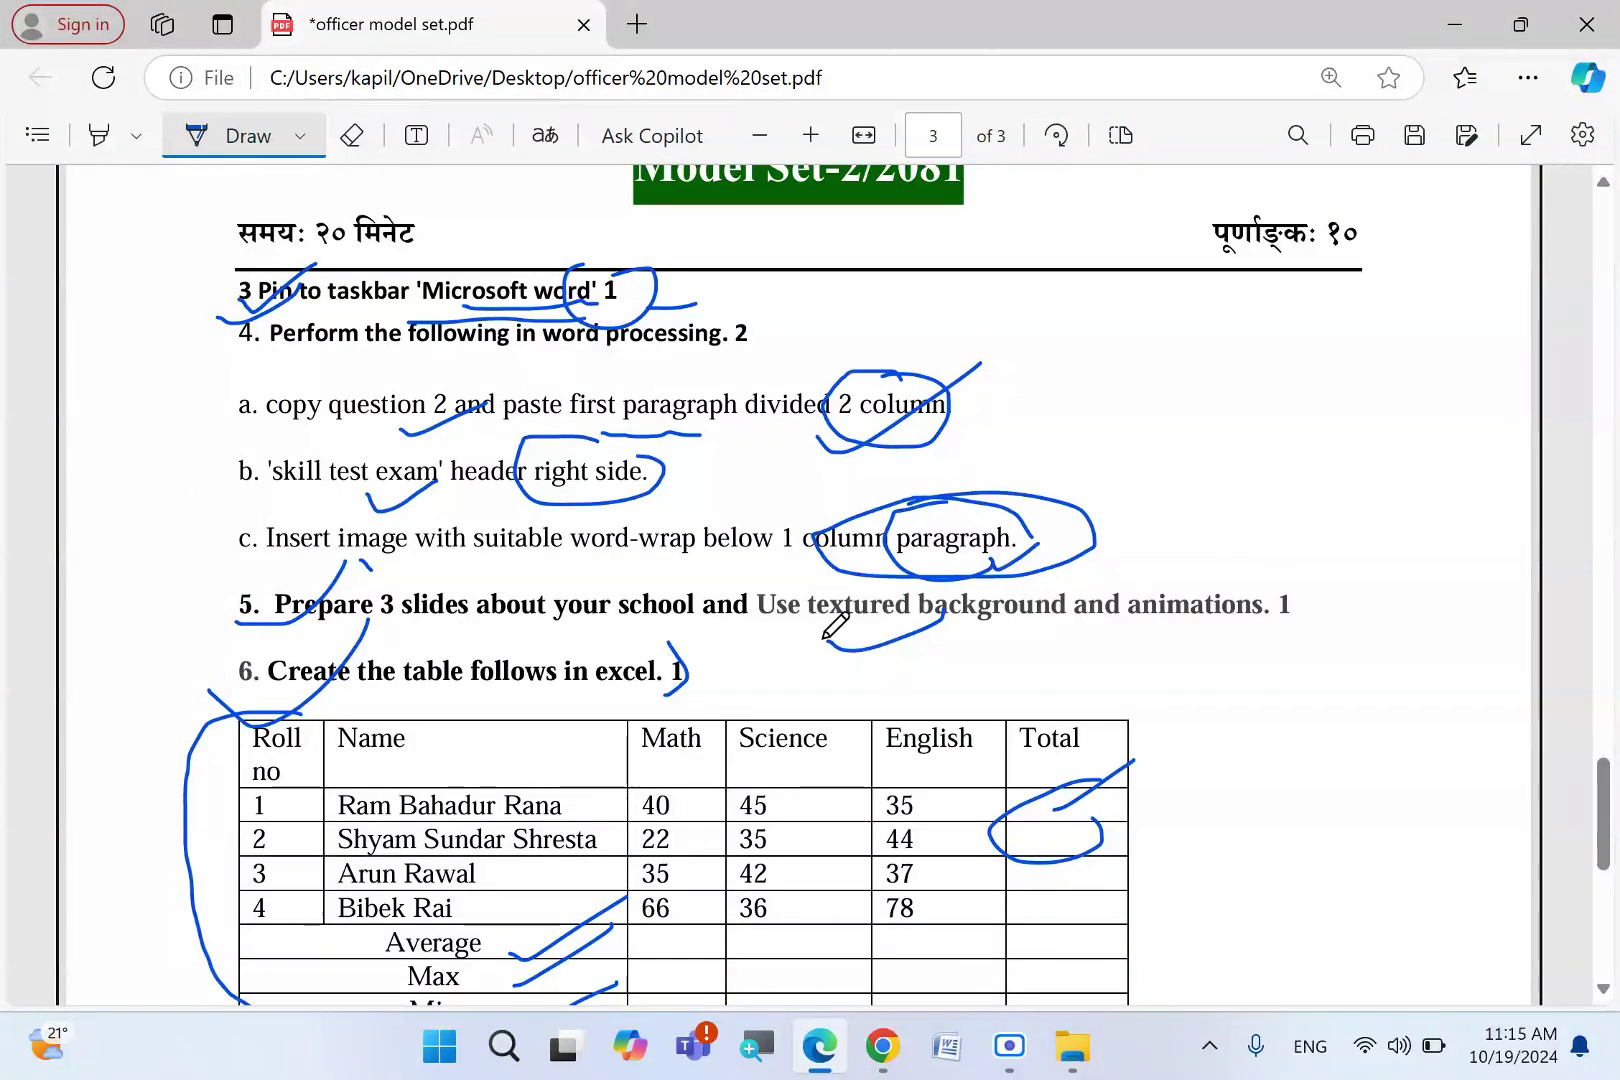
pyautogui.moveTo(1088, 628); pyautogui.dragTo(1340, 545)
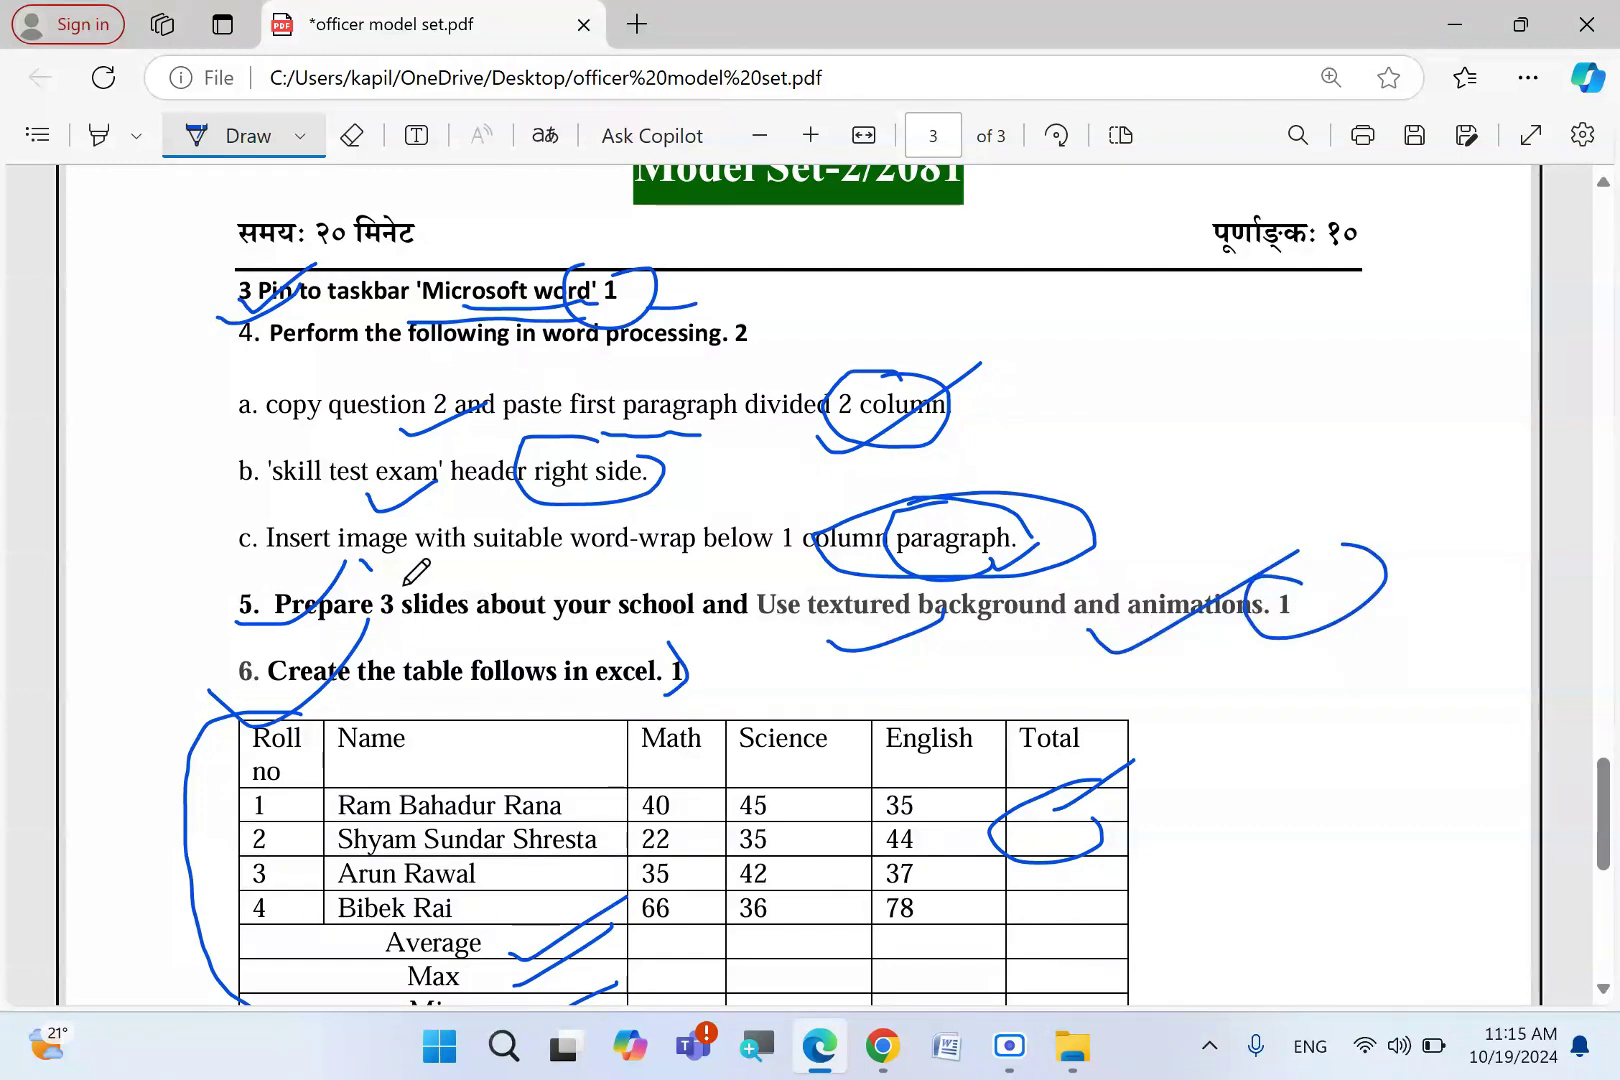
pyautogui.moveTo(404, 585); pyautogui.dragTo(470, 642)
pyautogui.moveTo(640, 577); pyautogui.dragTo(733, 605)
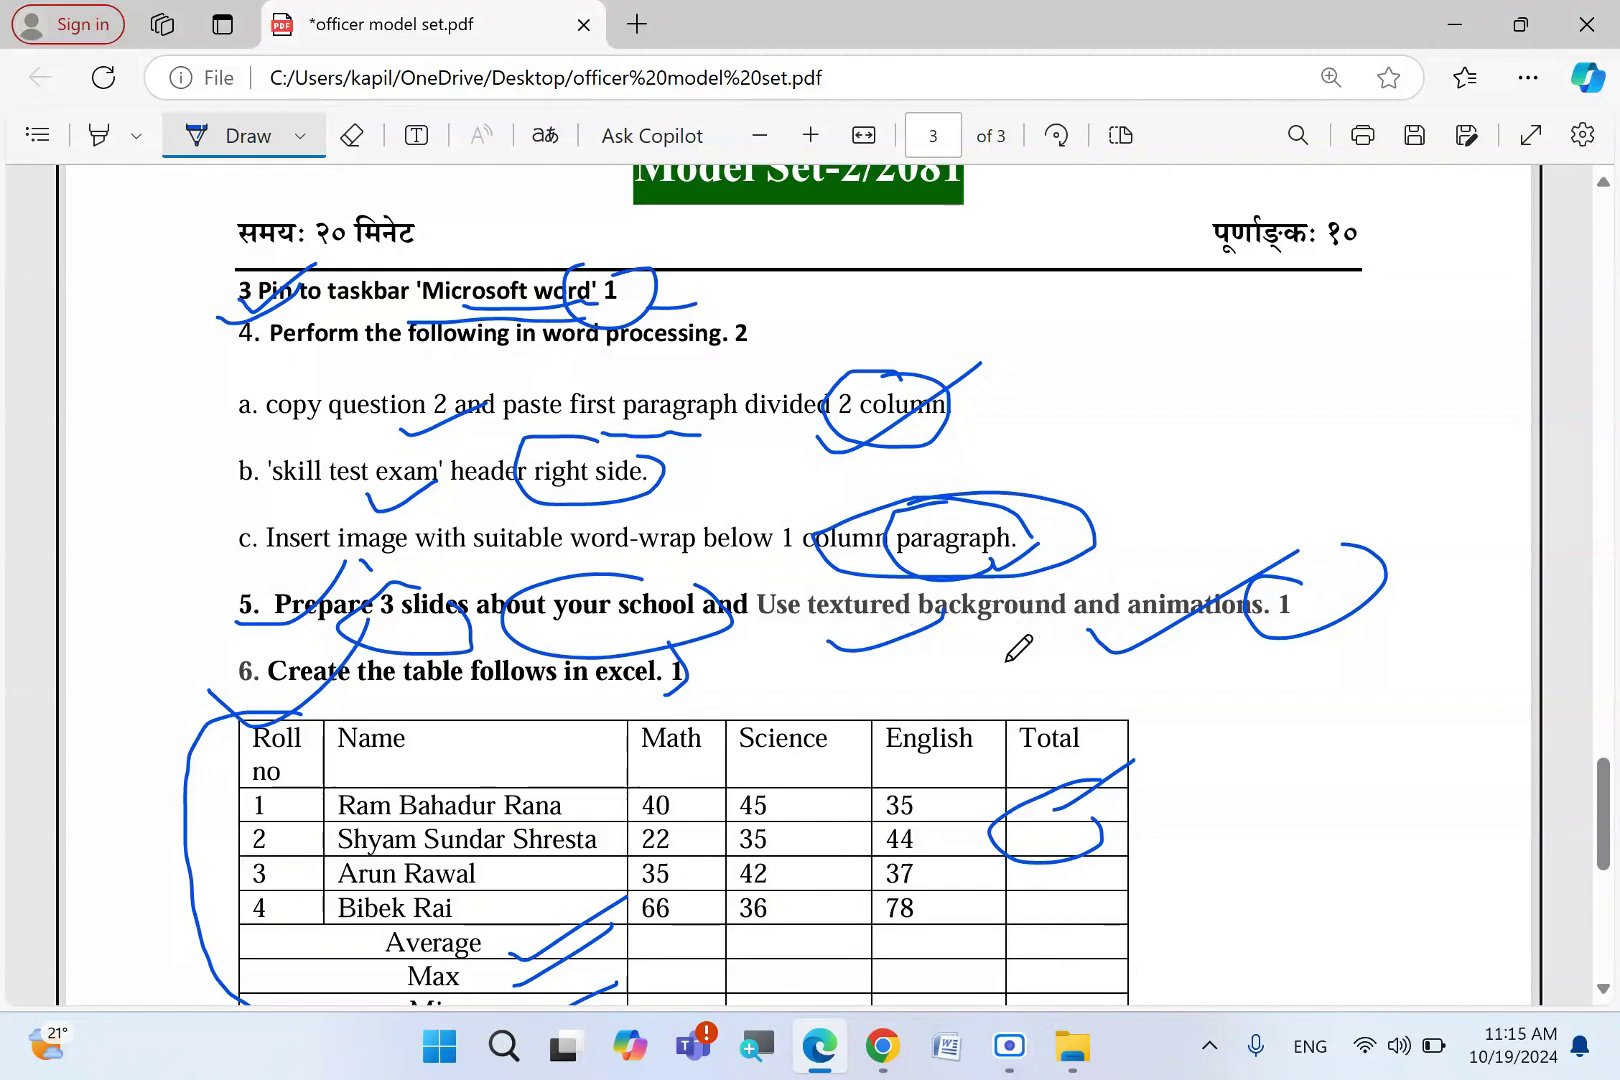
pyautogui.click(1072, 1046)
# - Open Powerpoint.pptx, accepting content recovery and acknowledging the file access error
pyautogui.doubleClick(387, 386)
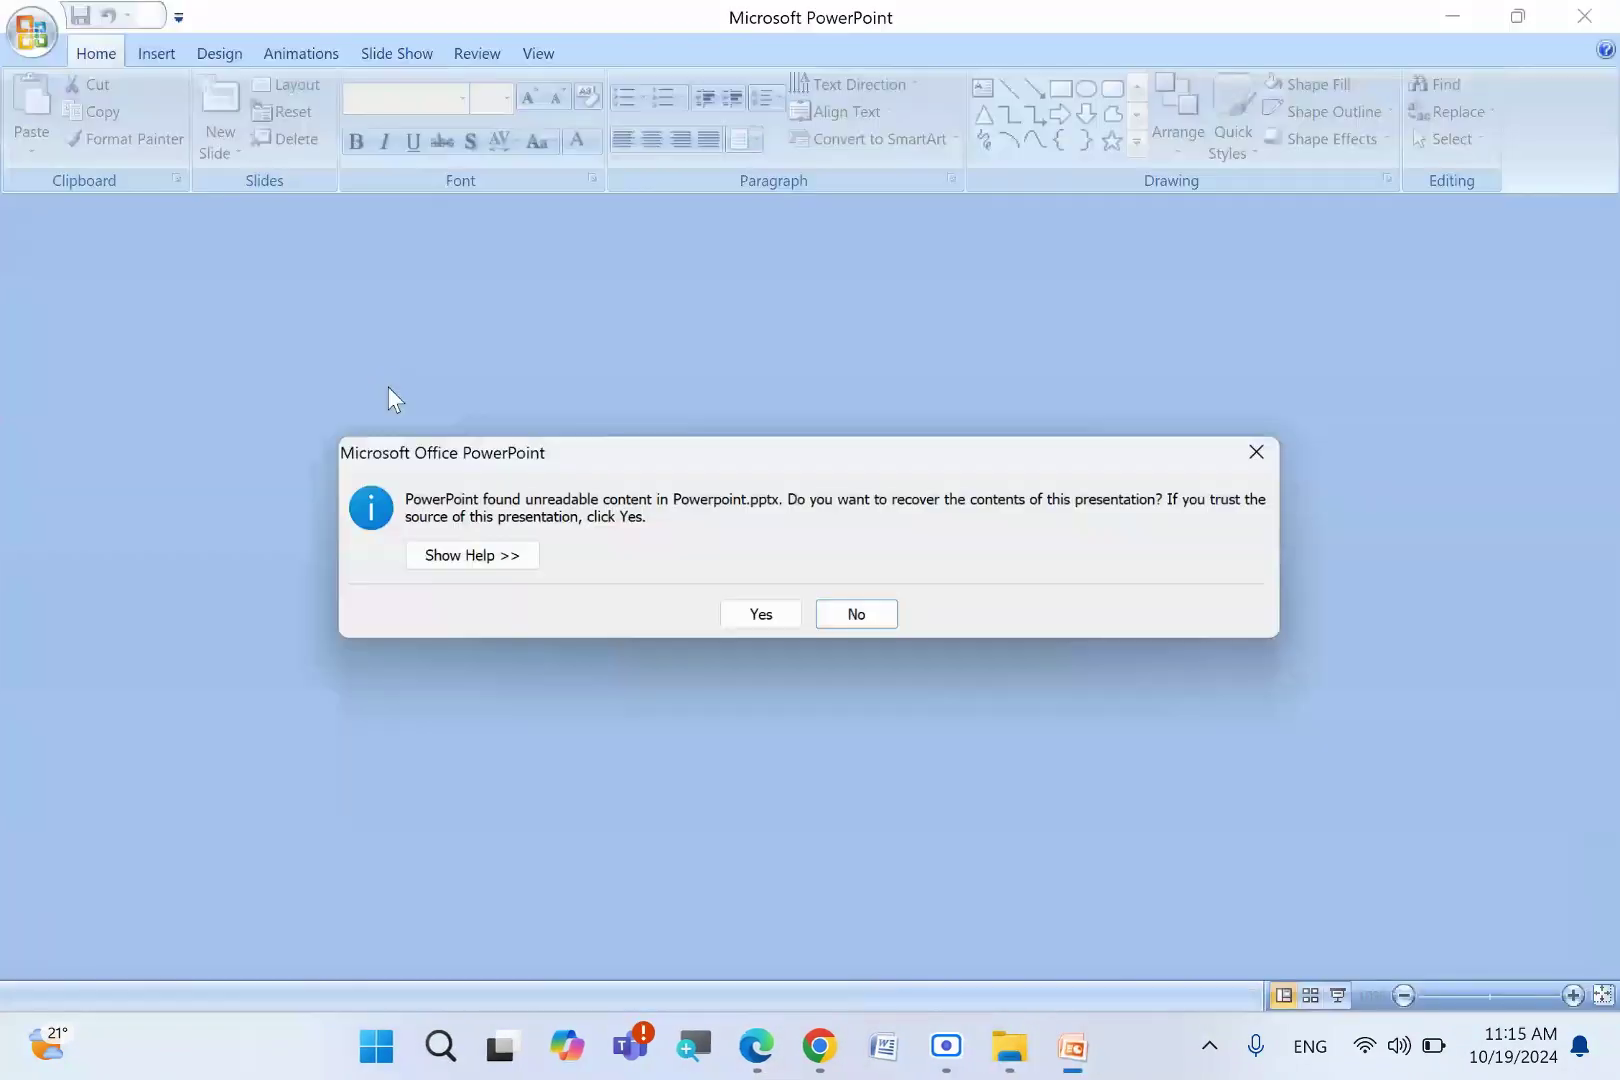
pyautogui.click(752, 608)
pyautogui.click(806, 612)
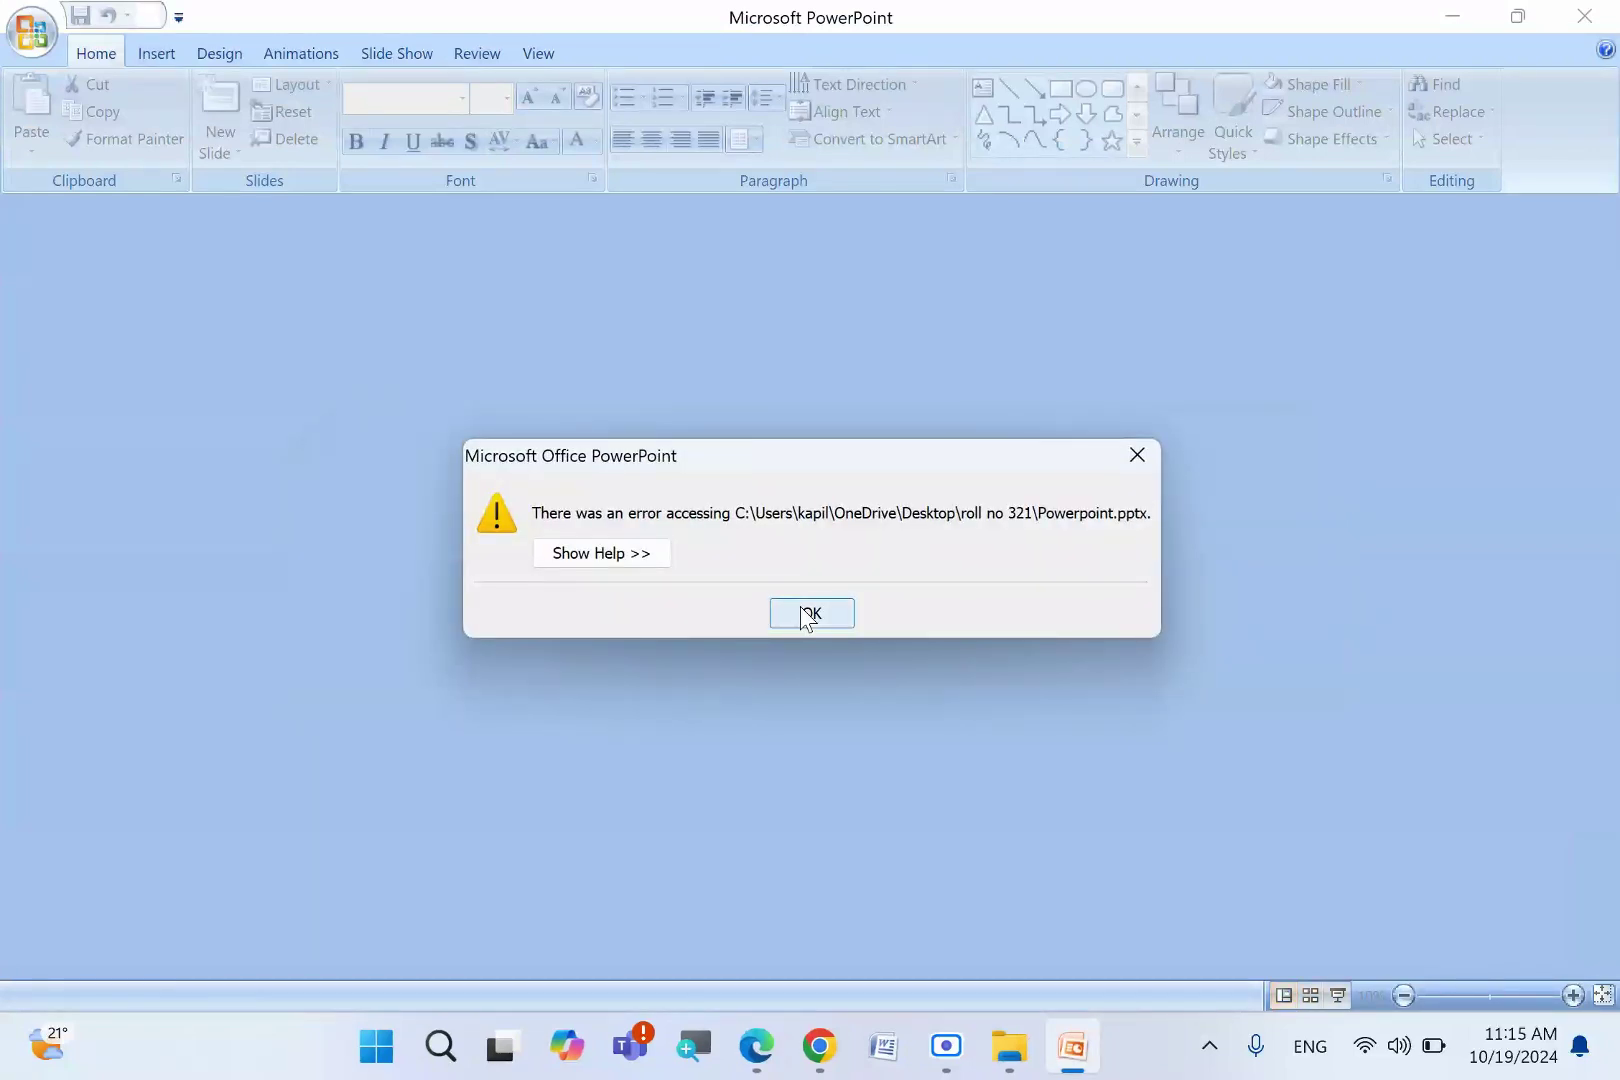
pyautogui.click(853, 451)
# - Type 'Welcome' as the title slide's title, nudging the title box slightly up-left
pyautogui.click(760, 365)
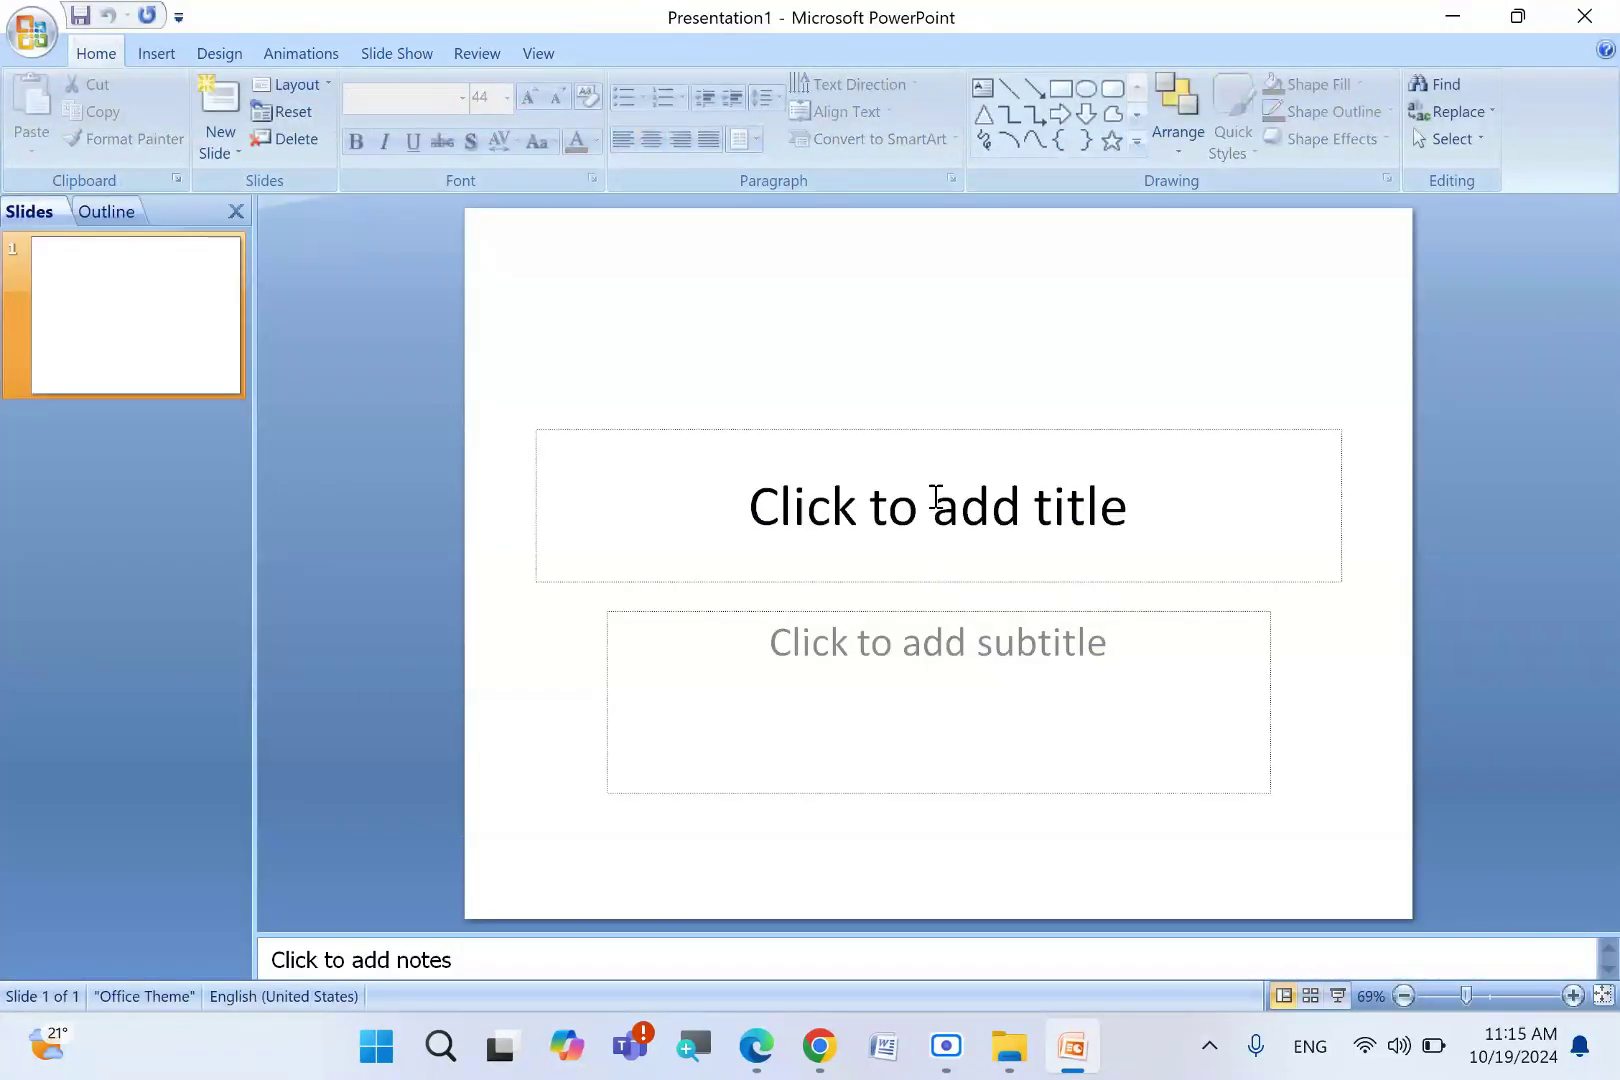
pyautogui.click(933, 500)
pyautogui.click(757, 284)
pyautogui.click(826, 543)
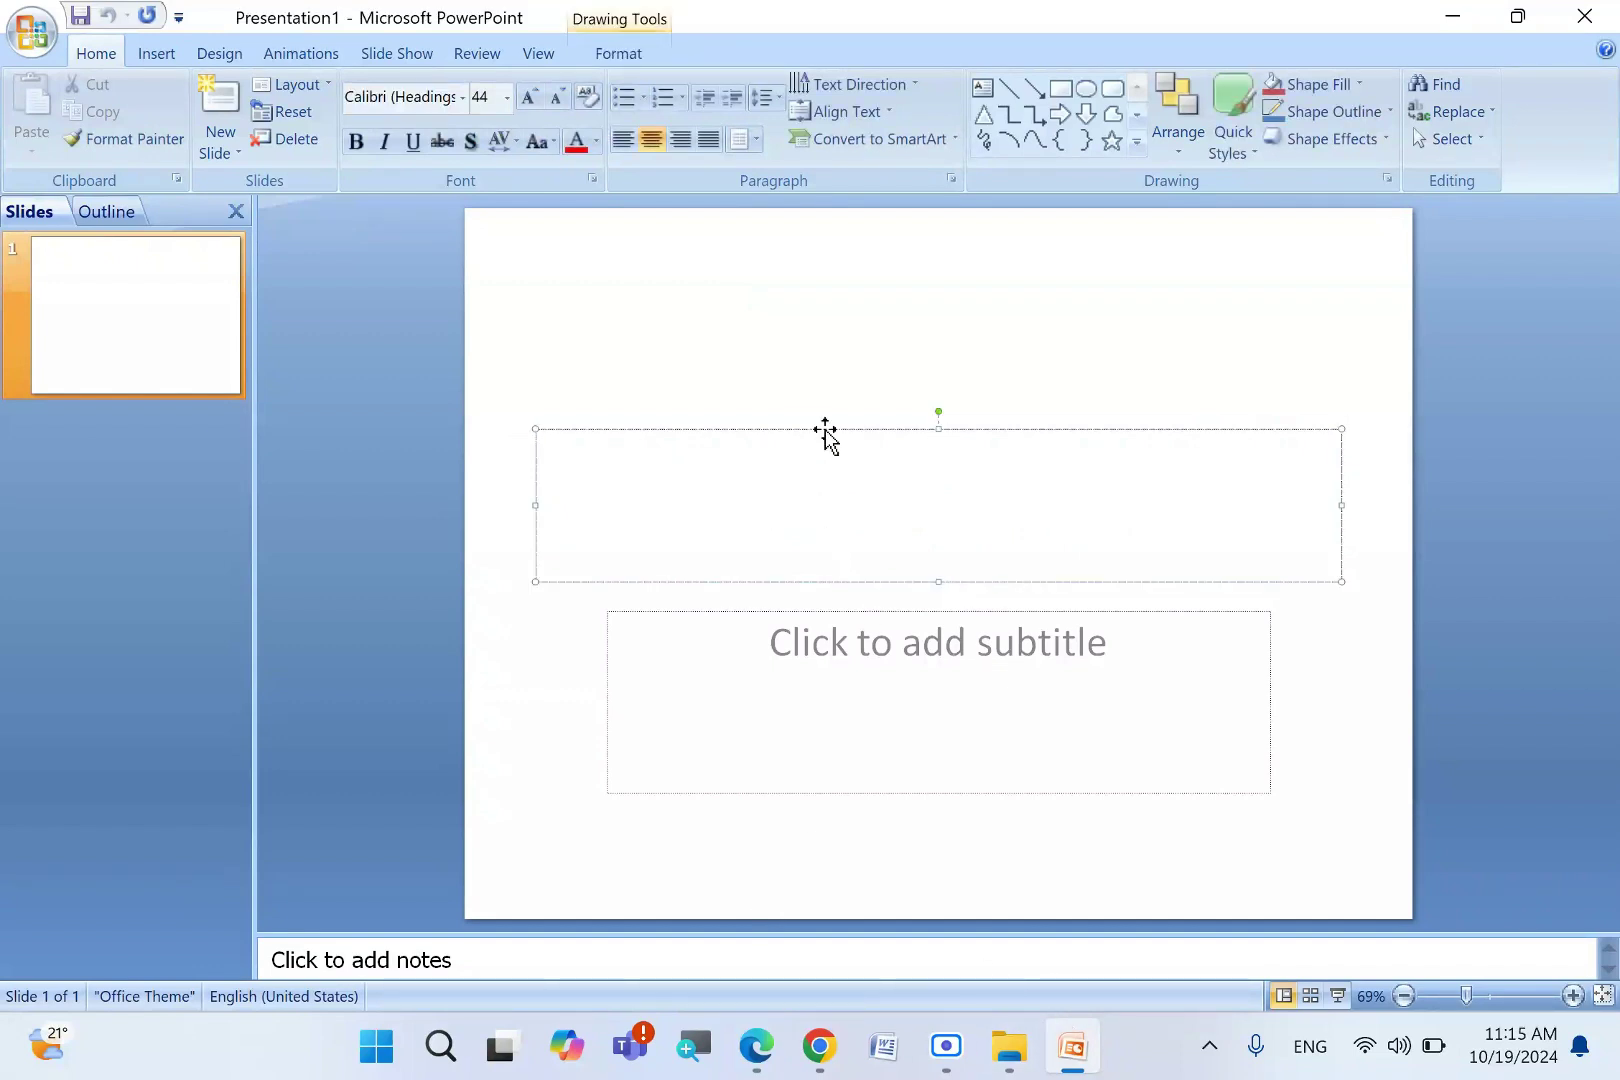
pyautogui.moveTo(825, 432); pyautogui.dragTo(810, 427)
pyautogui.click(998, 655)
pyautogui.click(897, 490)
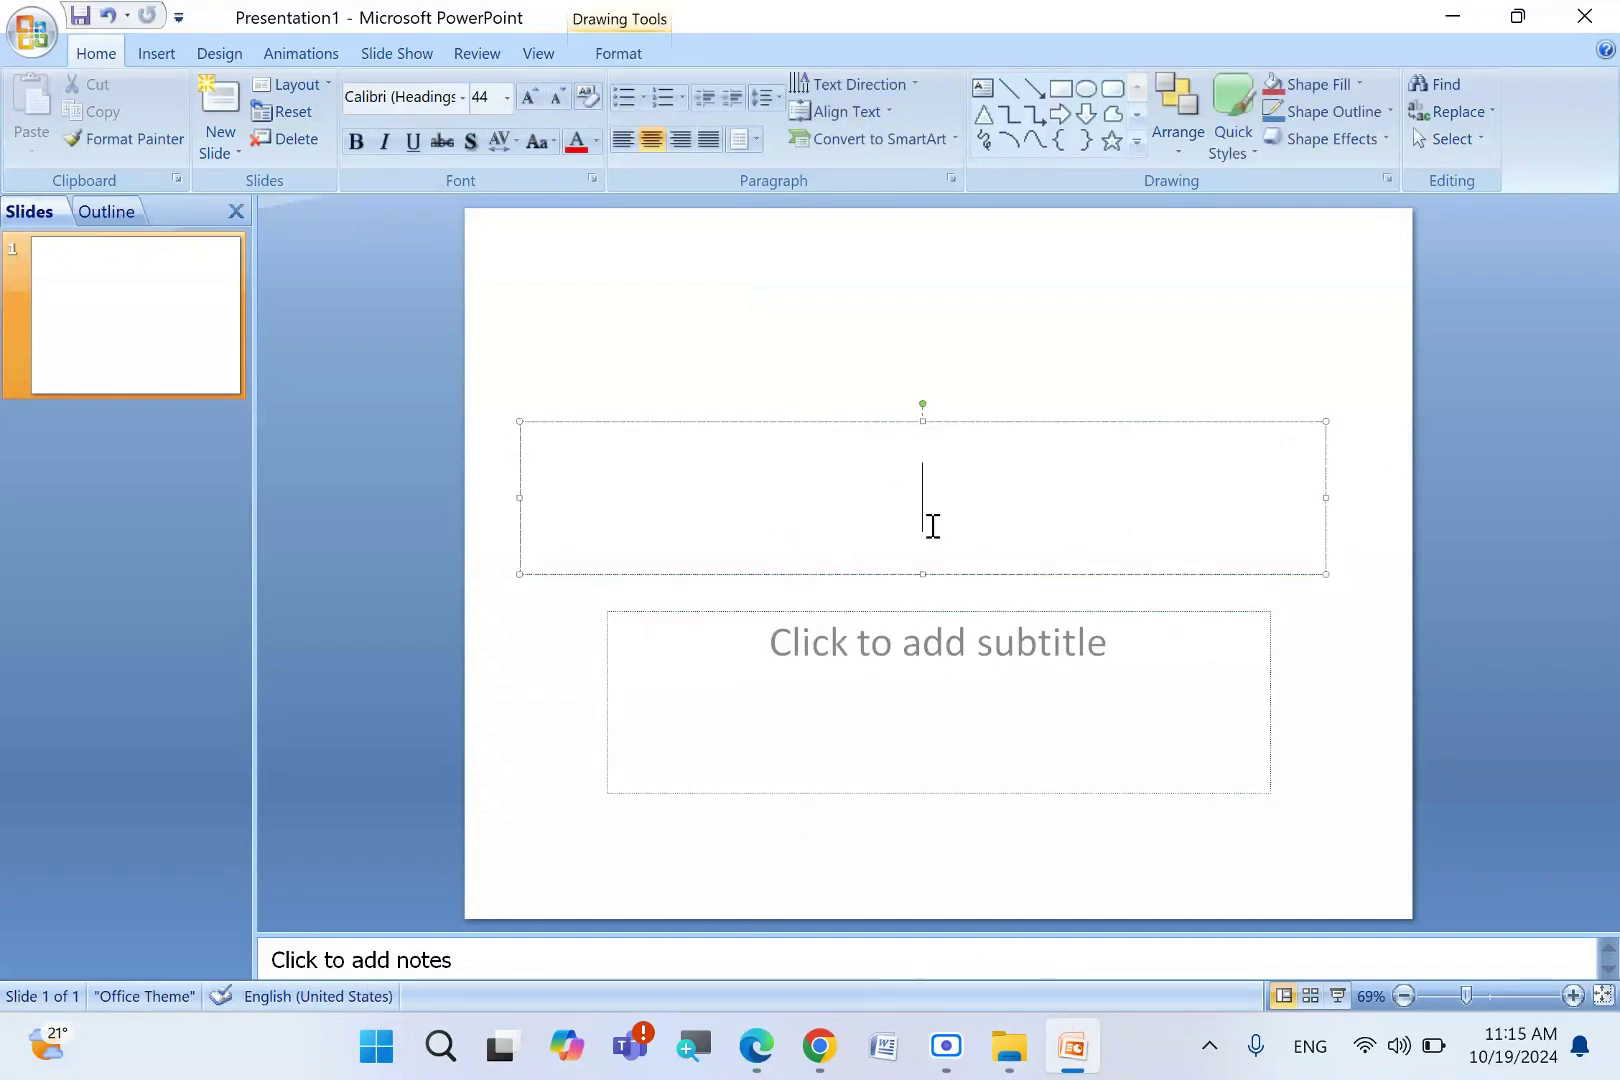
pyautogui.write('Welcome')
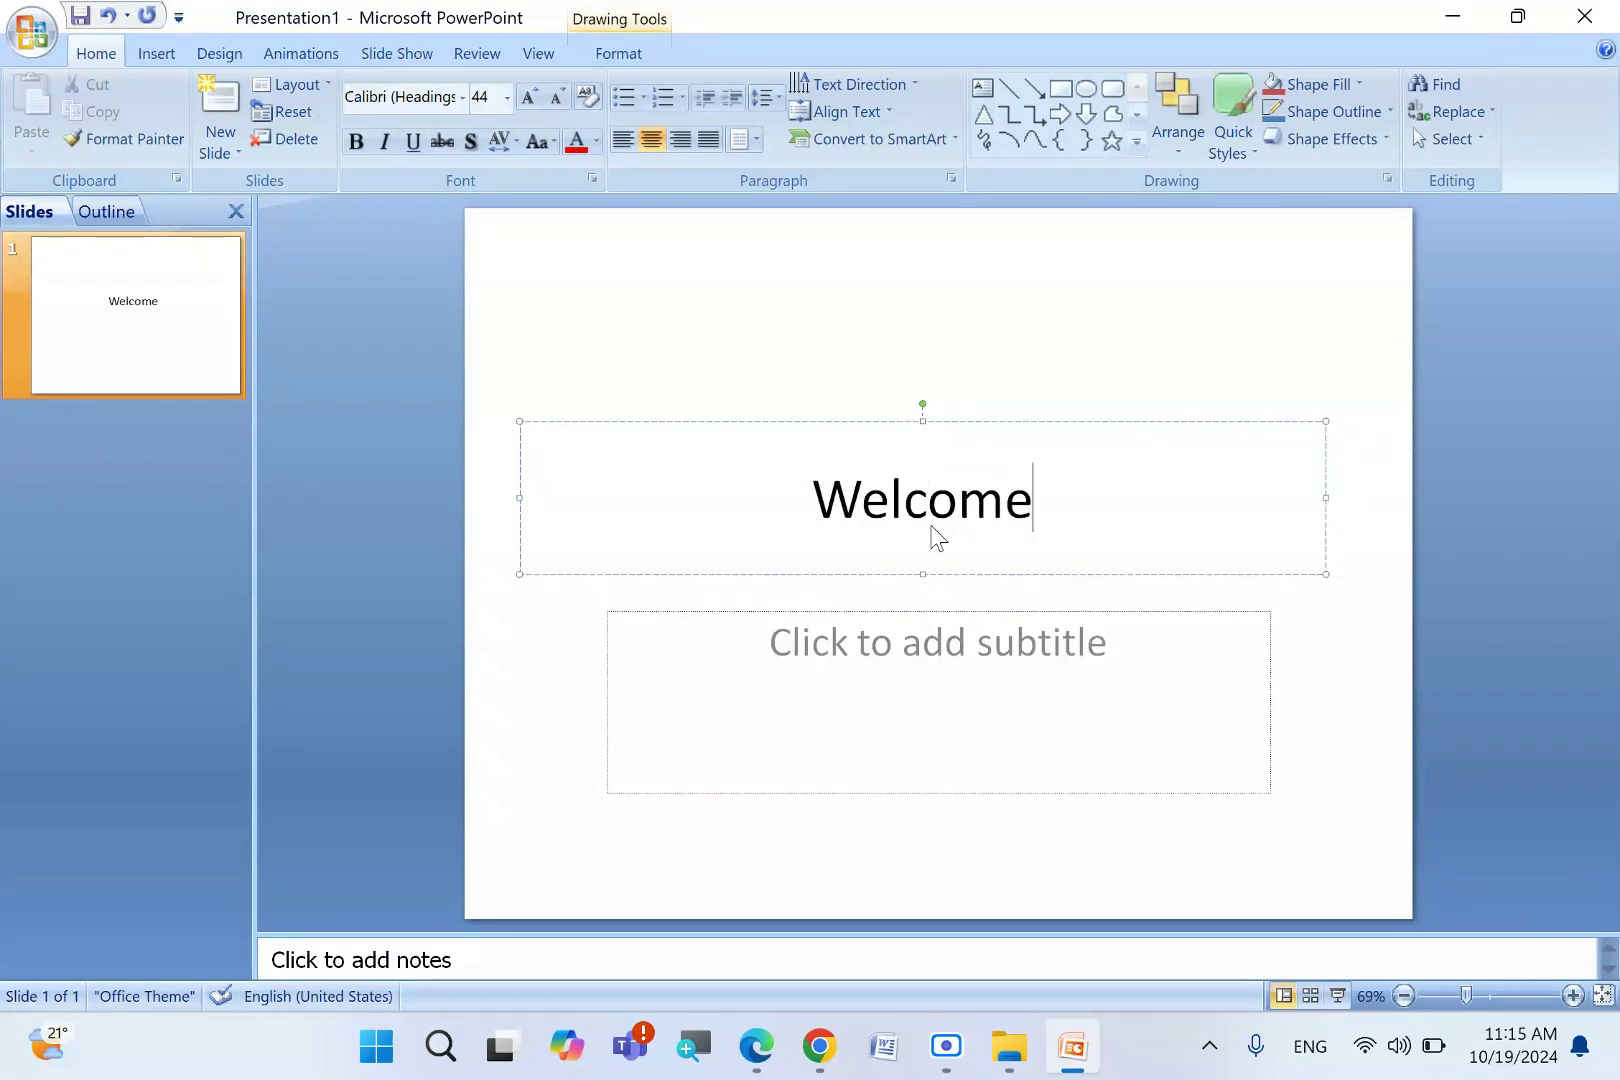
# - Enter the candidate's roll number as the subtitle and add a blank second slide
pyautogui.click(1068, 664)
pyautogui.write('Ro')
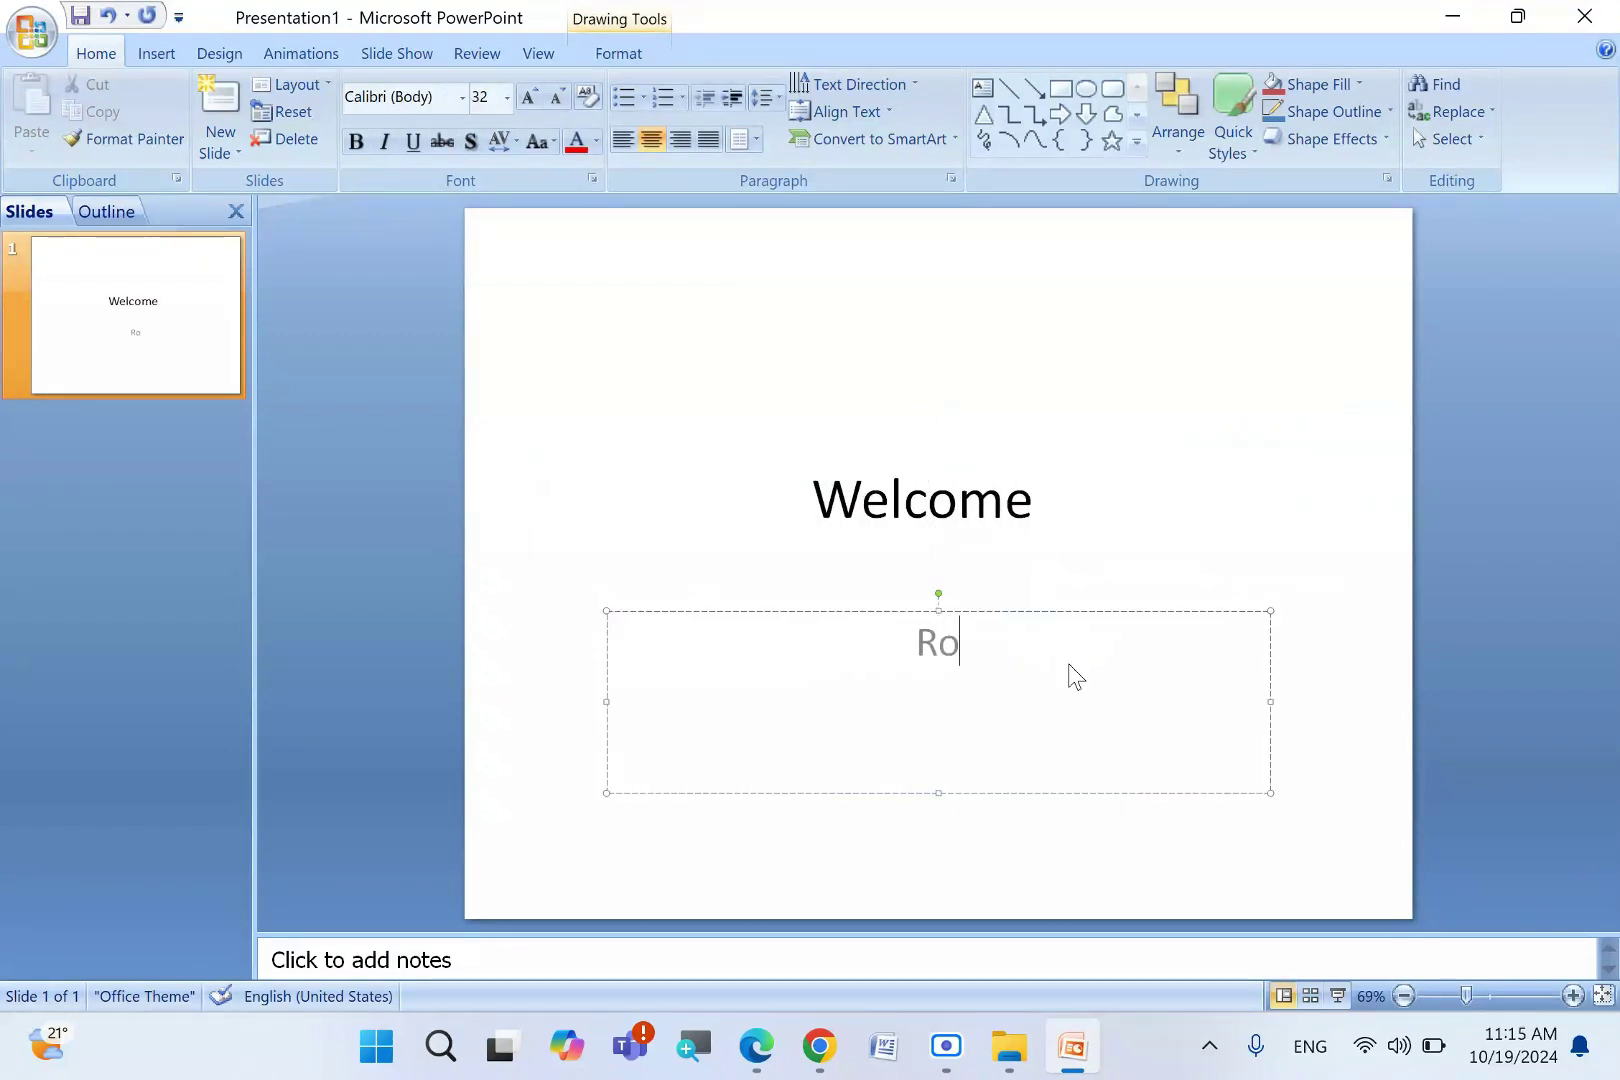
pyautogui.write('ll 321')
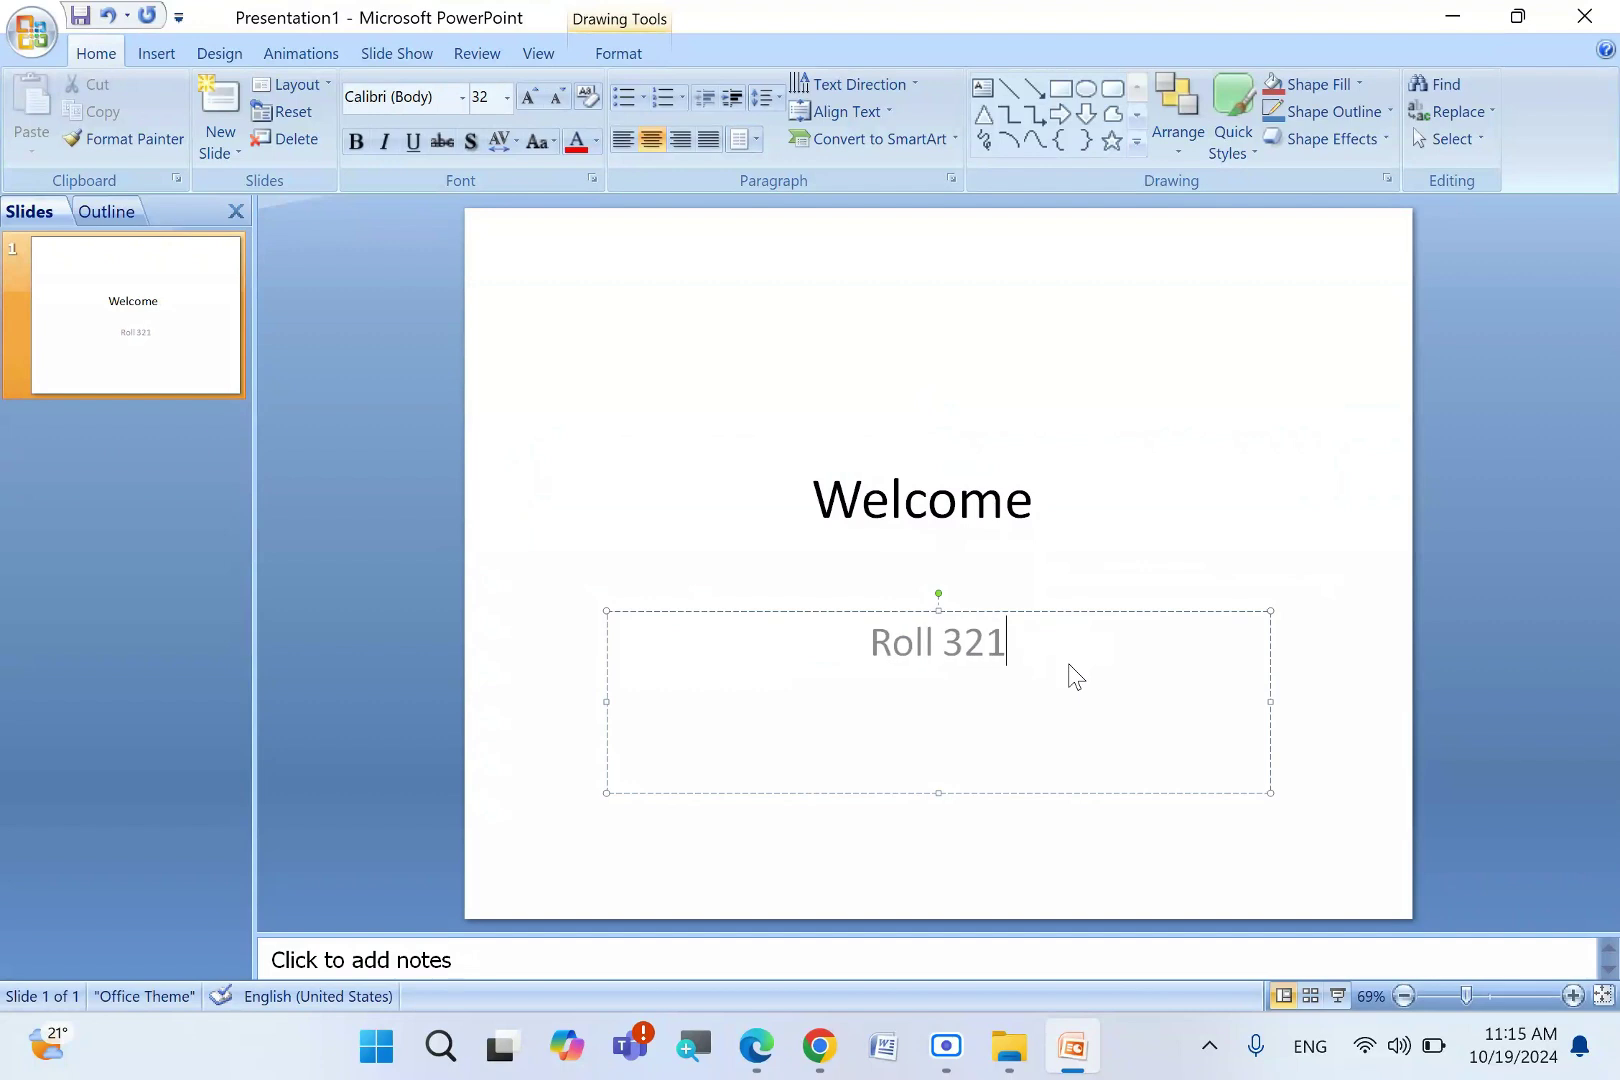
pyautogui.click(144, 540)
pyautogui.press('Return')
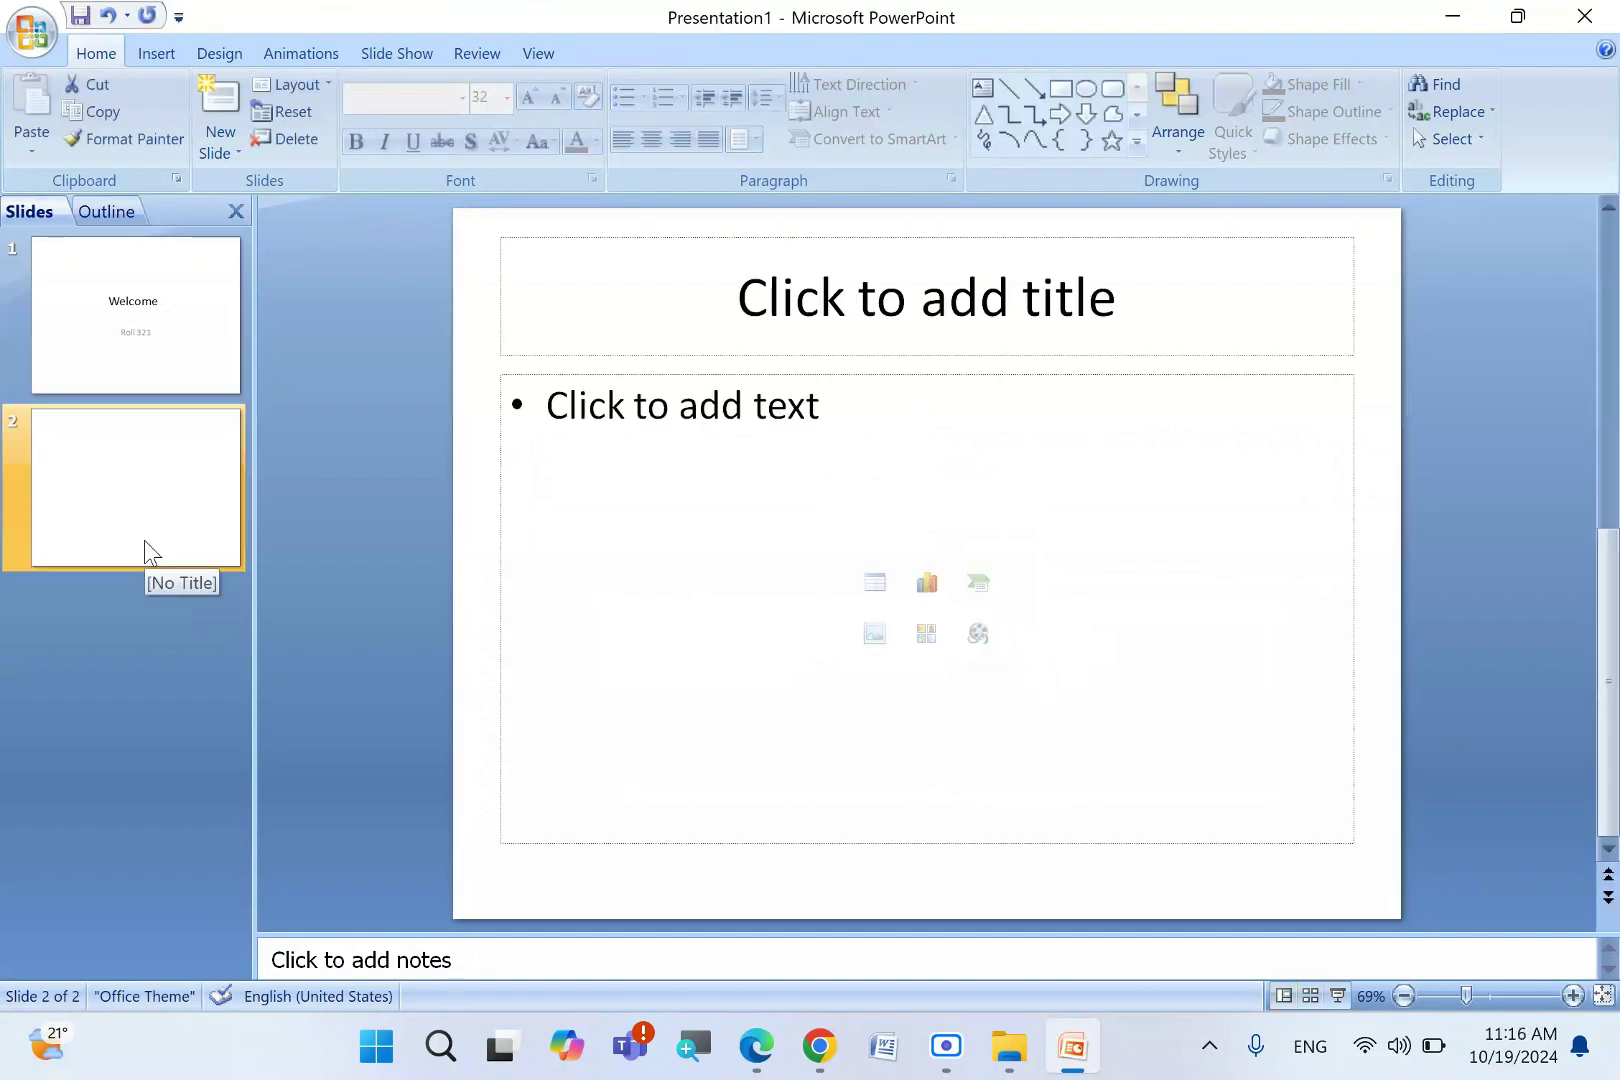
# - Title slide 2 'Introduction of School' with bullets Name:, Estd: and Address:, then add blank slide 3
pyautogui.click(757, 312)
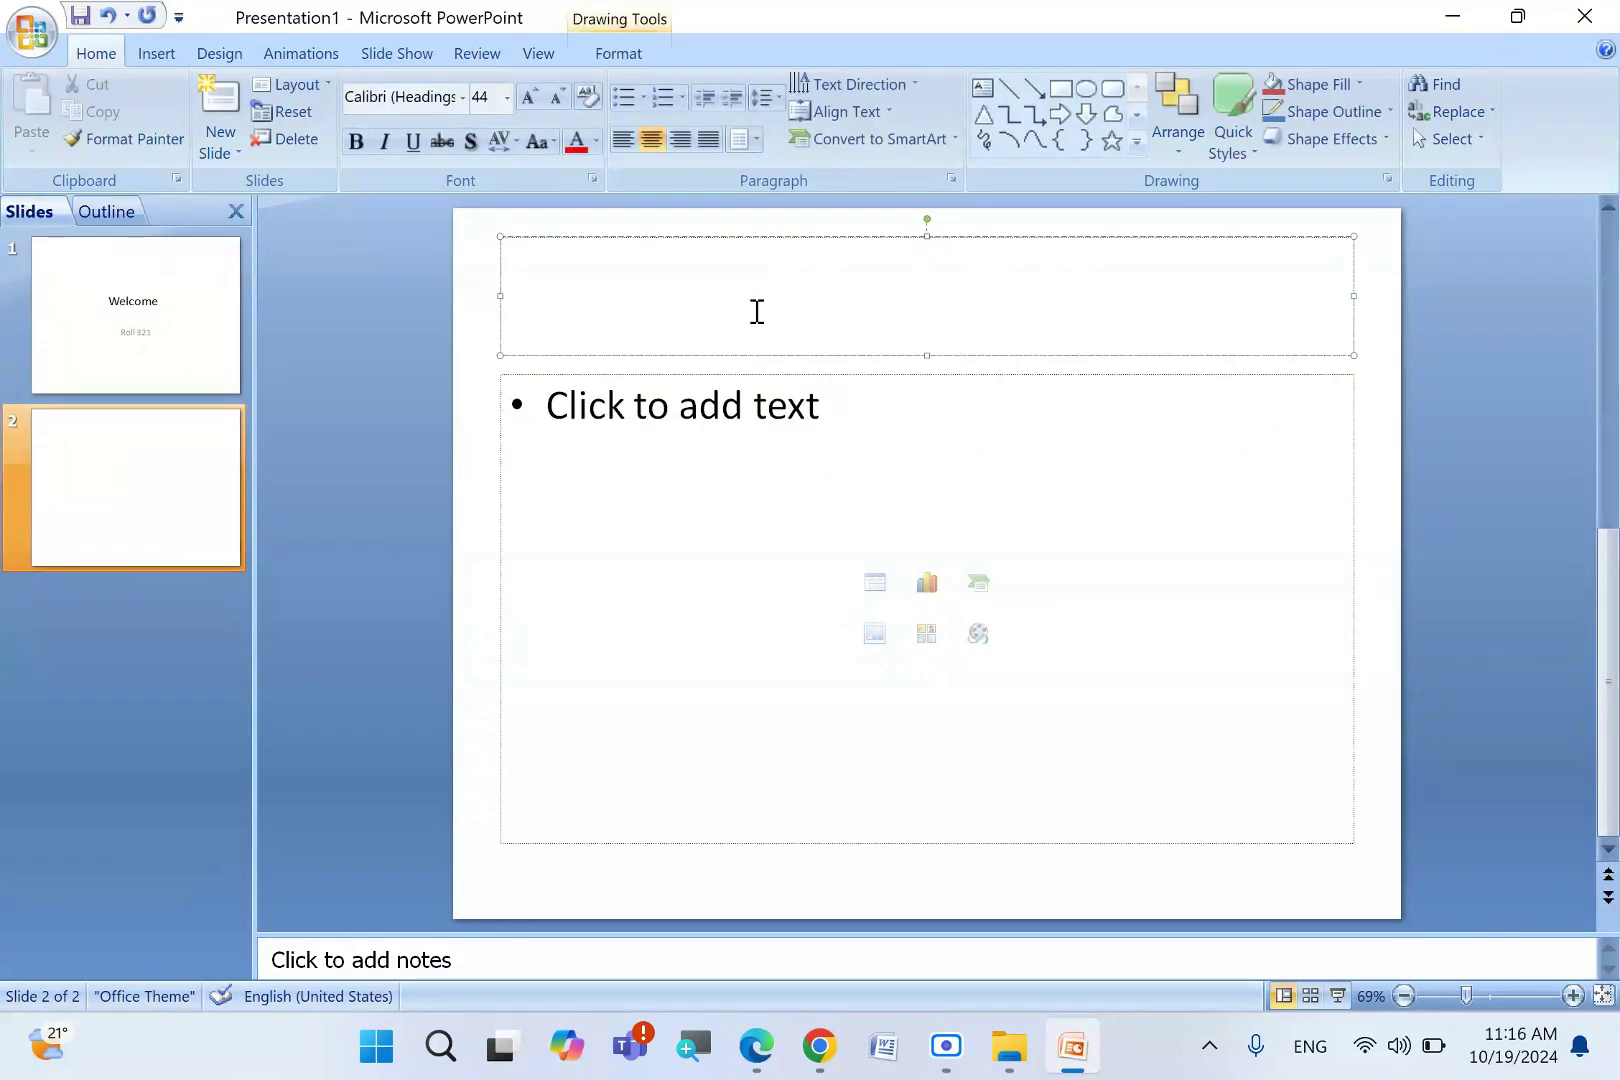
pyautogui.write('Intro')
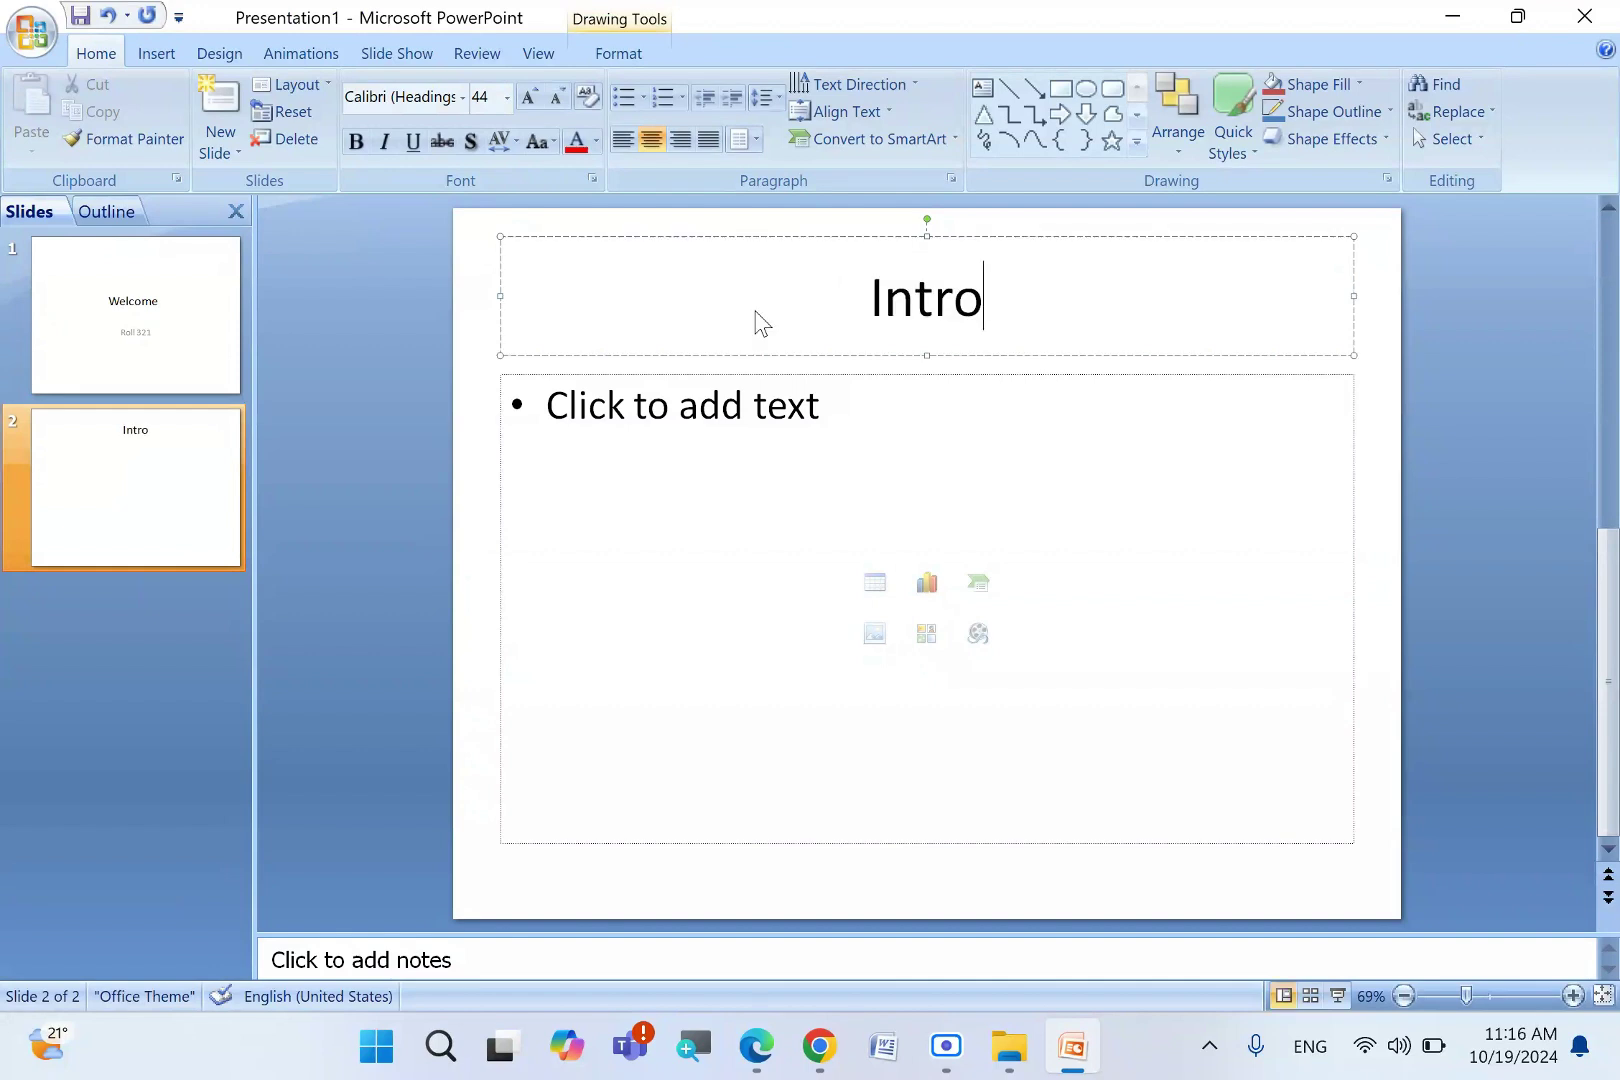
pyautogui.write('duction of')
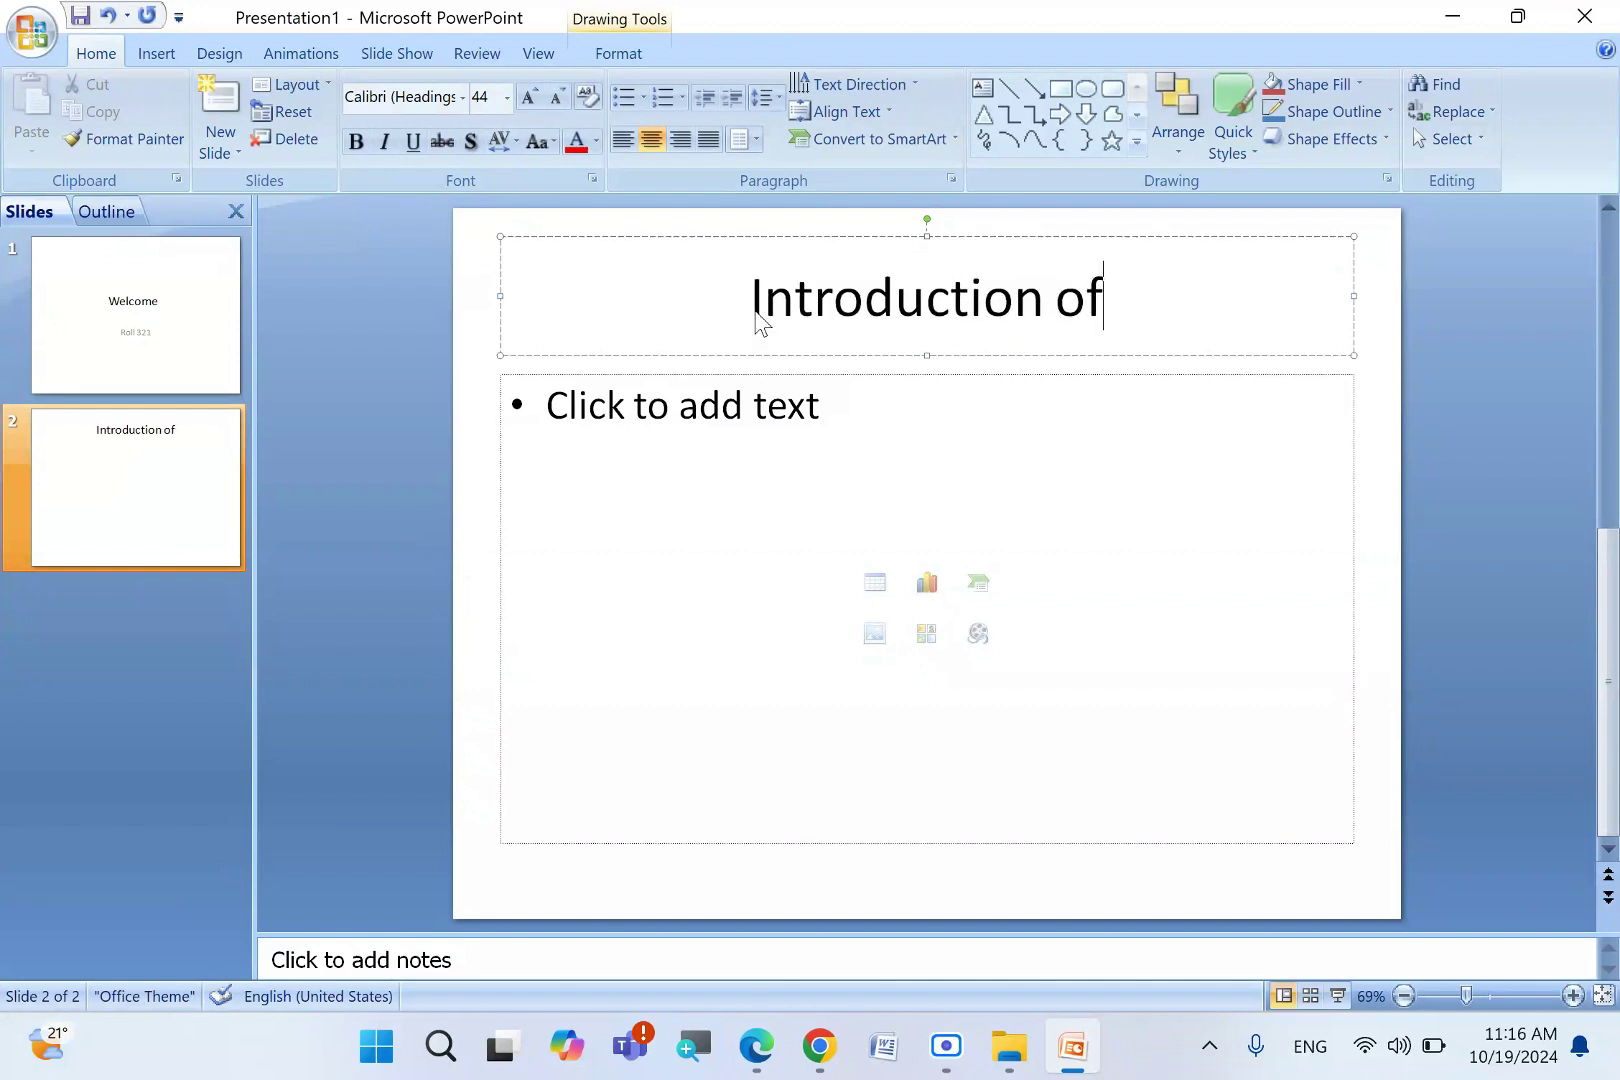
pyautogui.write(' School')
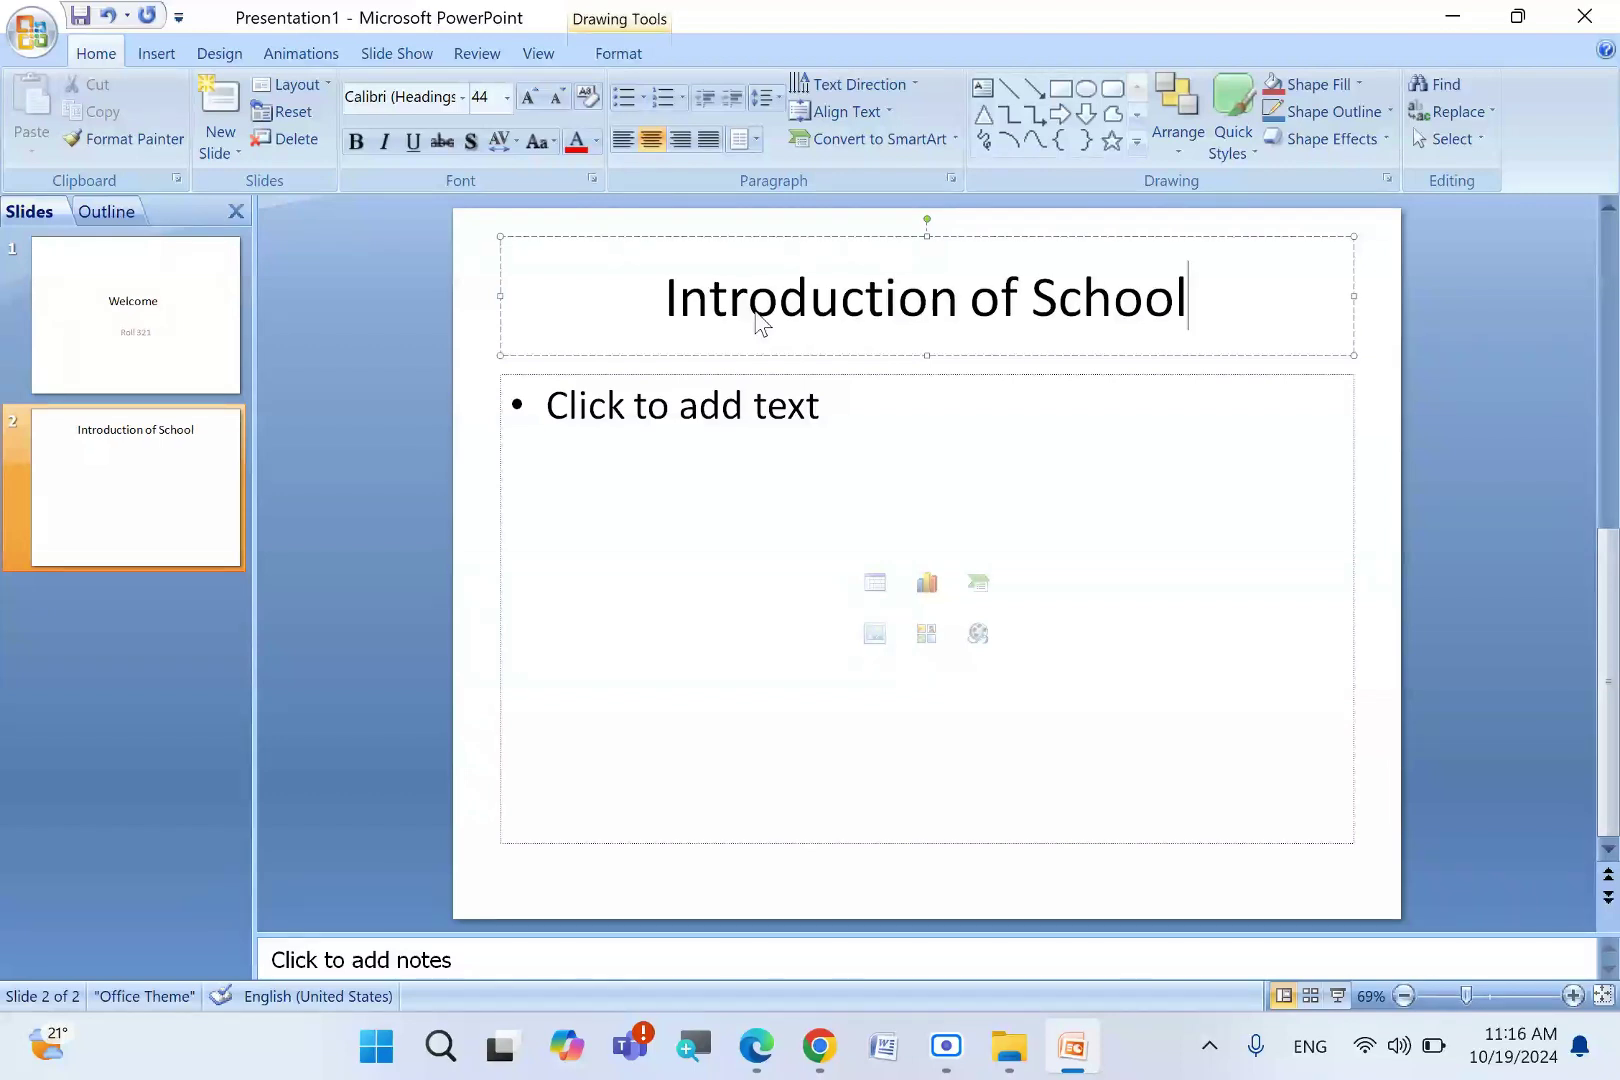
pyautogui.click(680, 405)
pyautogui.write('Name:')
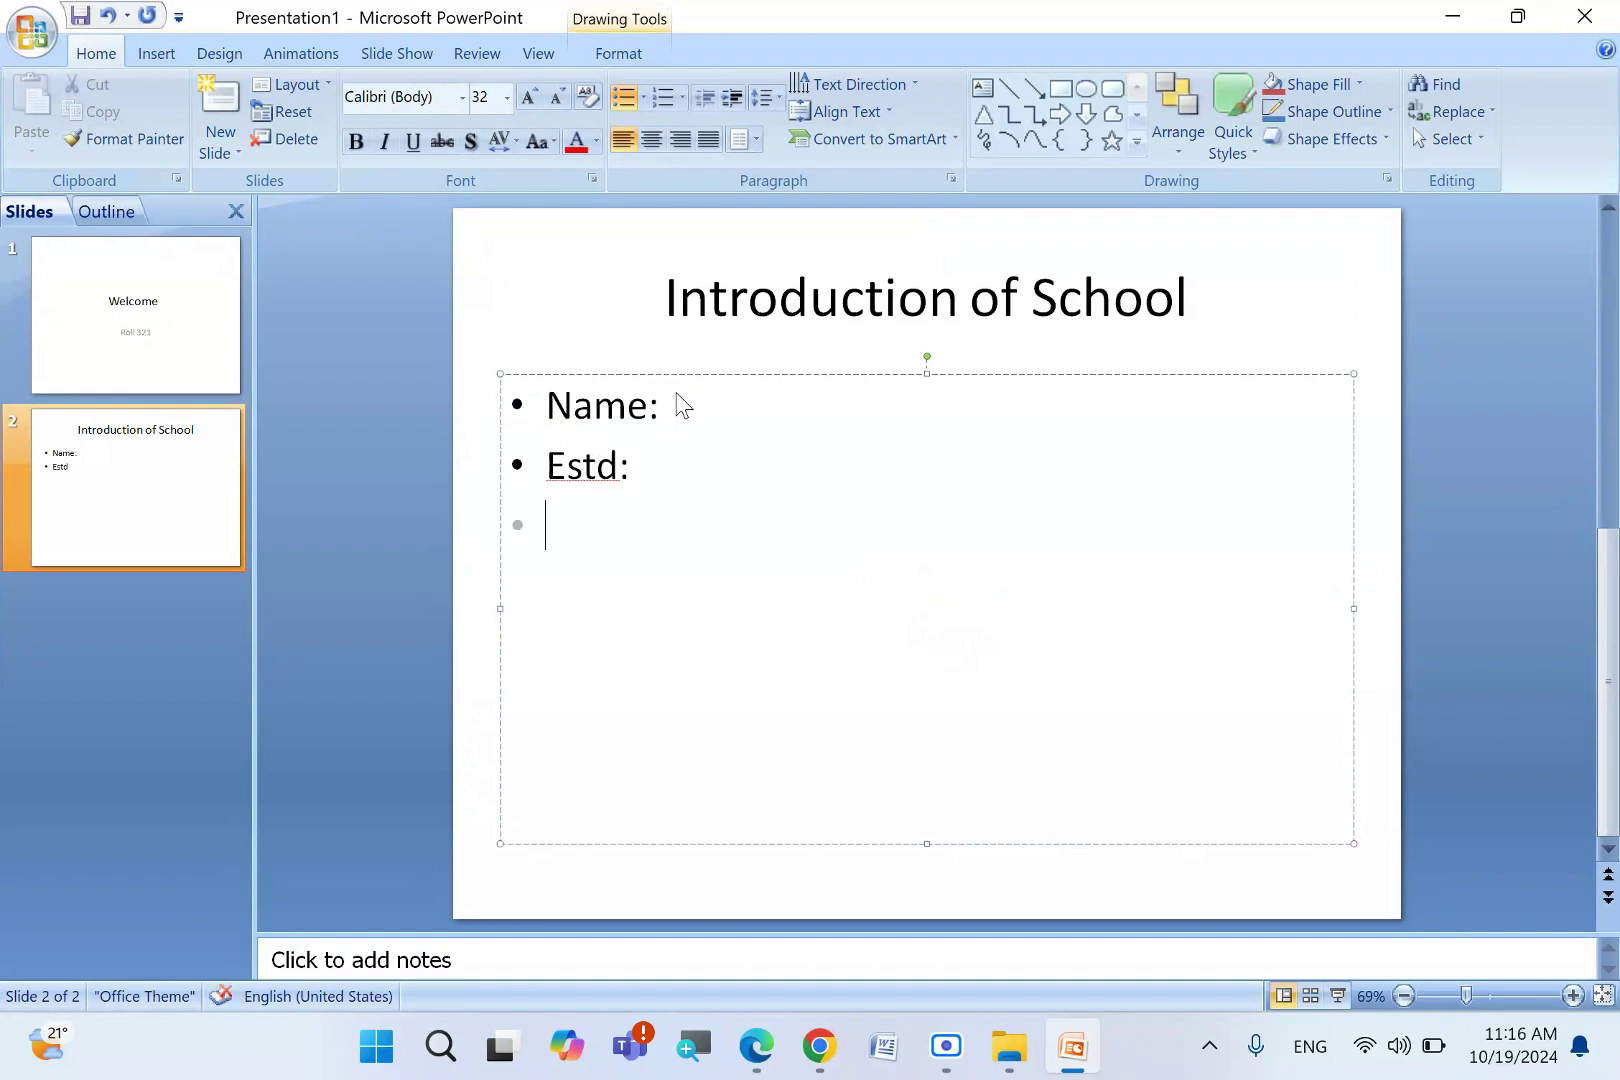
pyautogui.write('Address:')
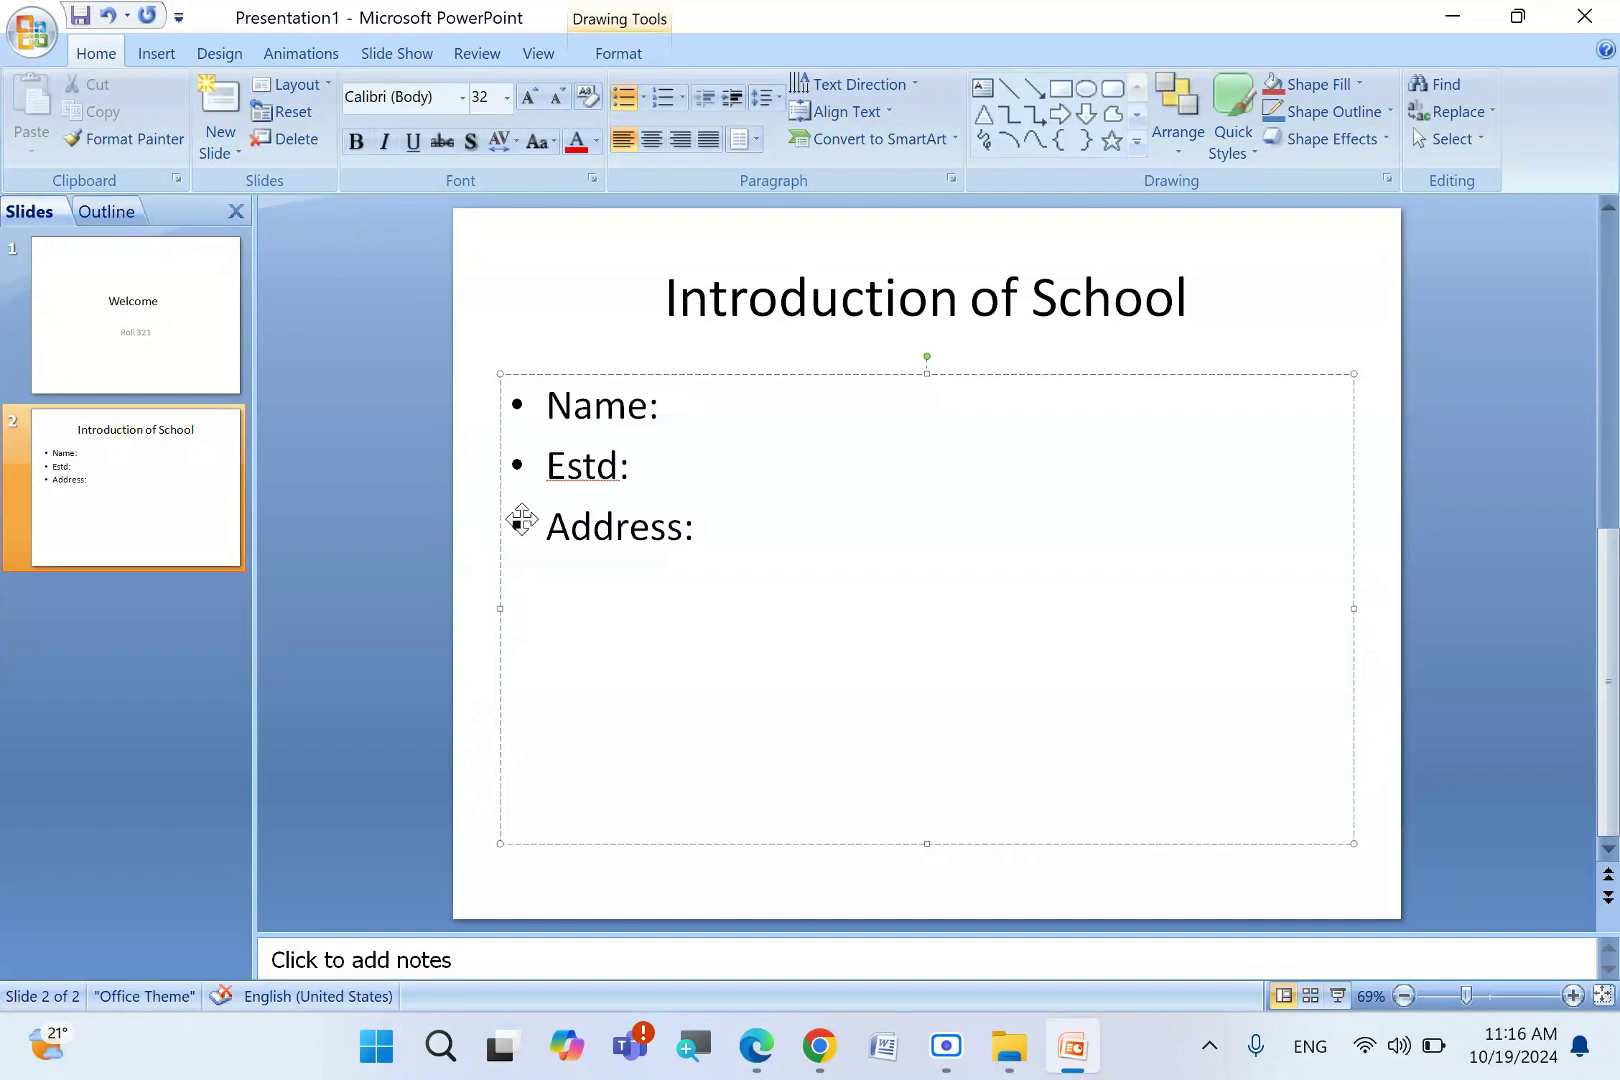
pyautogui.click(158, 716)
pyautogui.press('Return')
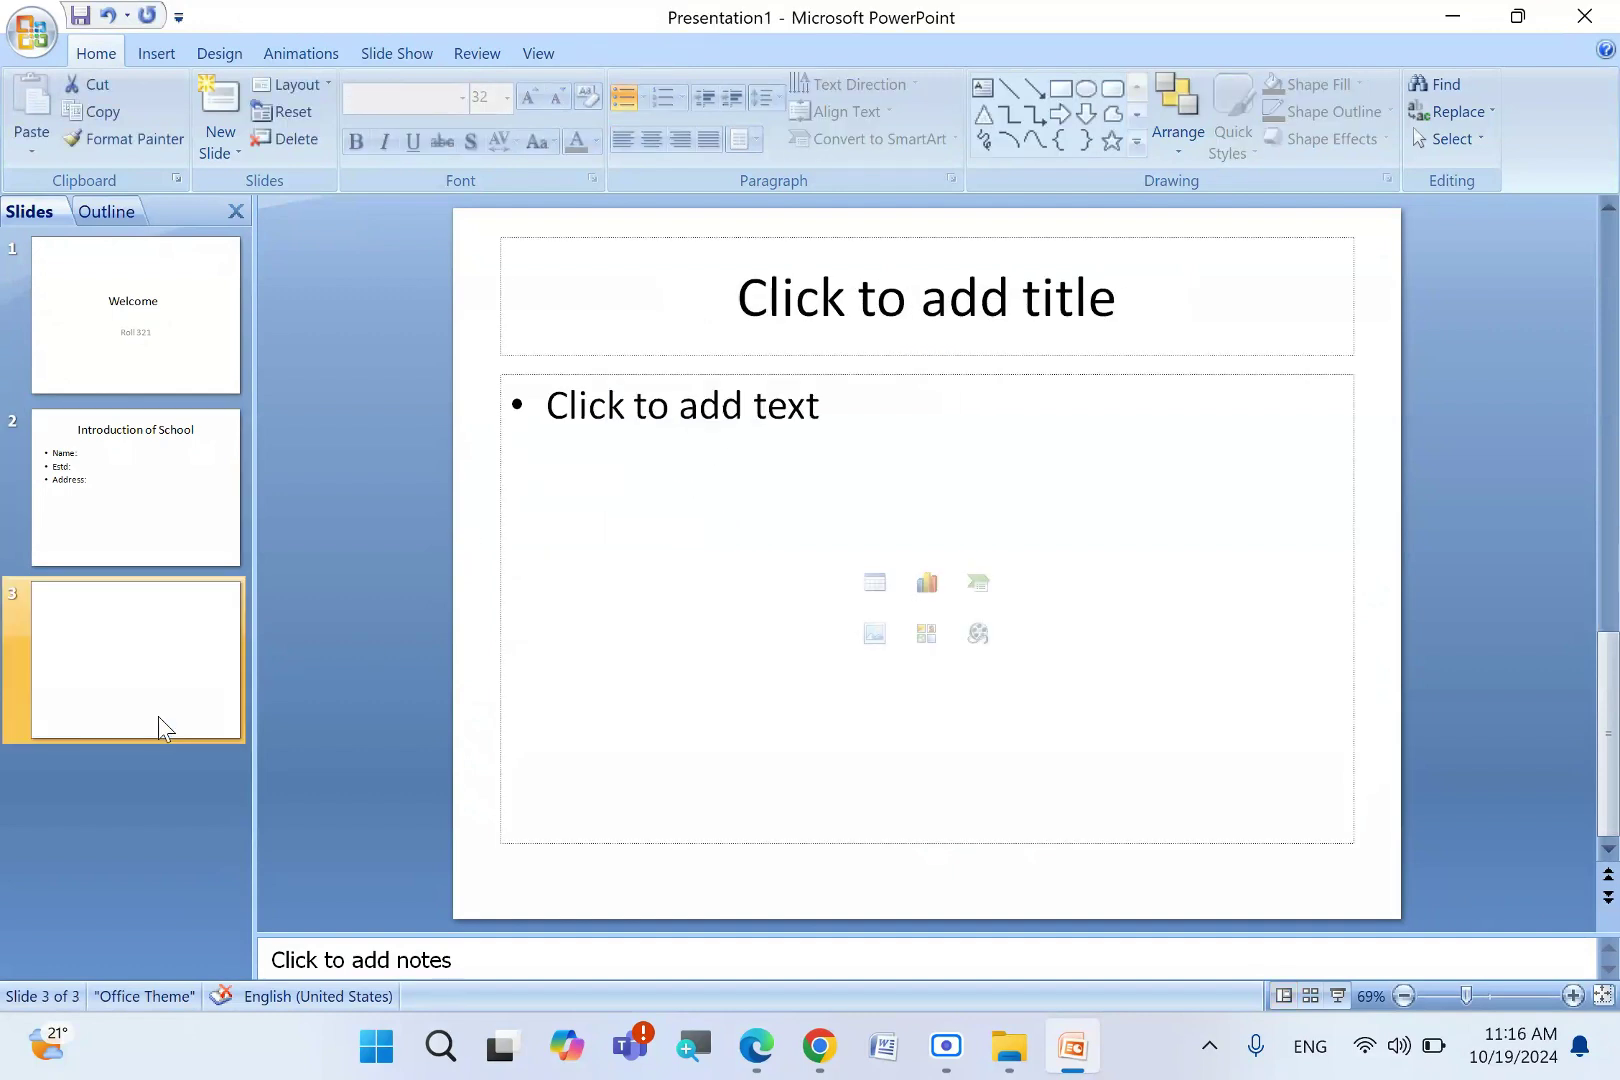